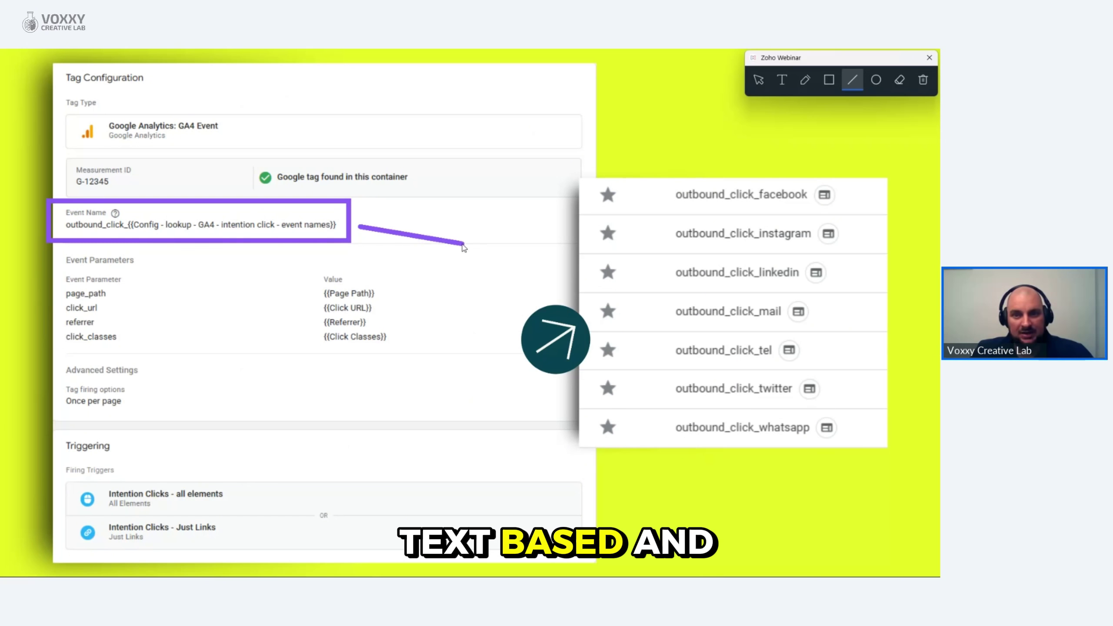
# Step: Finish the arrow from the Event Name box to the outbound_click event list on the slide, and clear all annotations
pyautogui.moveTo(463, 247); pyautogui.dragTo(582, 273)
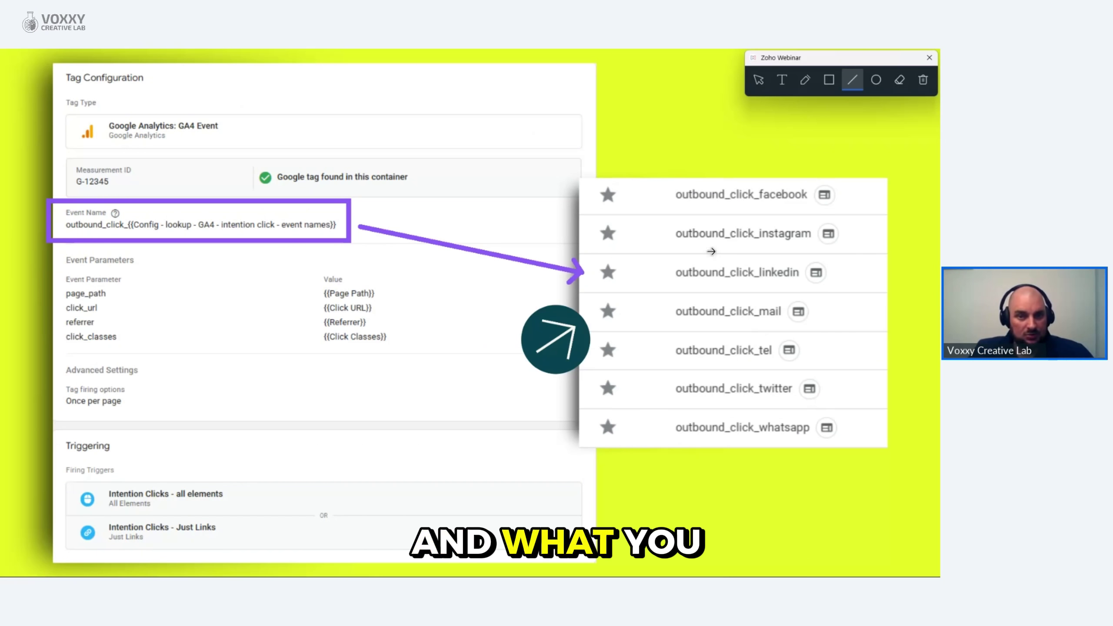
pyautogui.click(922, 87)
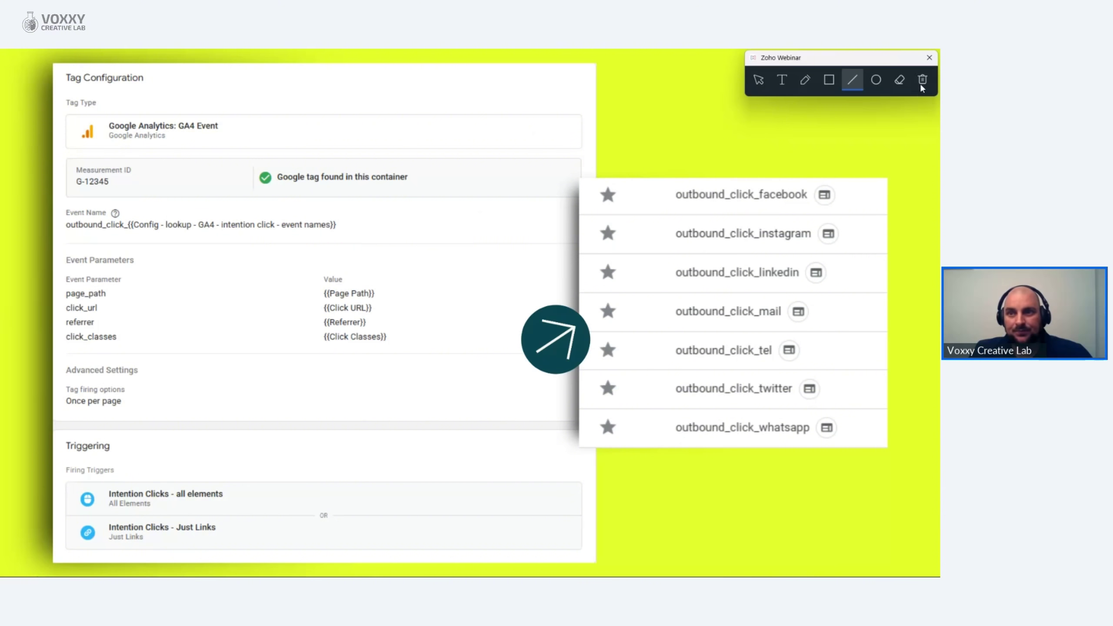
# Step: Outline the Event Parameters, tag firing options and firing triggers on the slide with rectangles, and clear the annotations
pyautogui.click(828, 81)
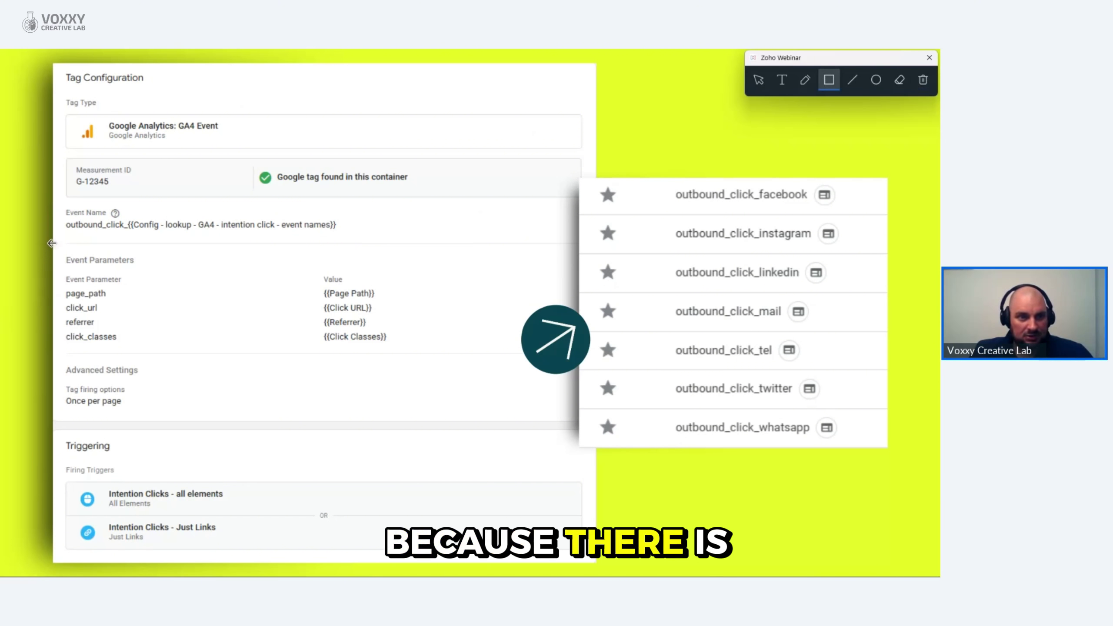
pyautogui.moveTo(53, 245)
pyautogui.mouseDown()
pyautogui.moveTo(328, 360)
pyautogui.moveTo(430, 360)
pyautogui.mouseUp()
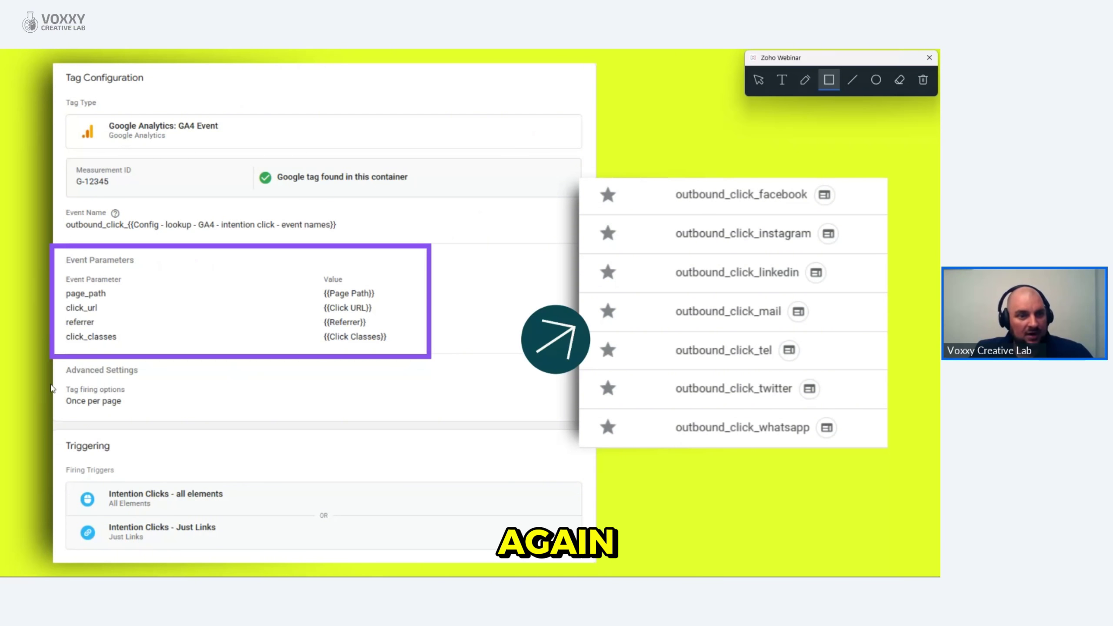
pyautogui.moveTo(49, 382); pyautogui.dragTo(150, 432)
pyautogui.moveTo(68, 482); pyautogui.dragTo(270, 557)
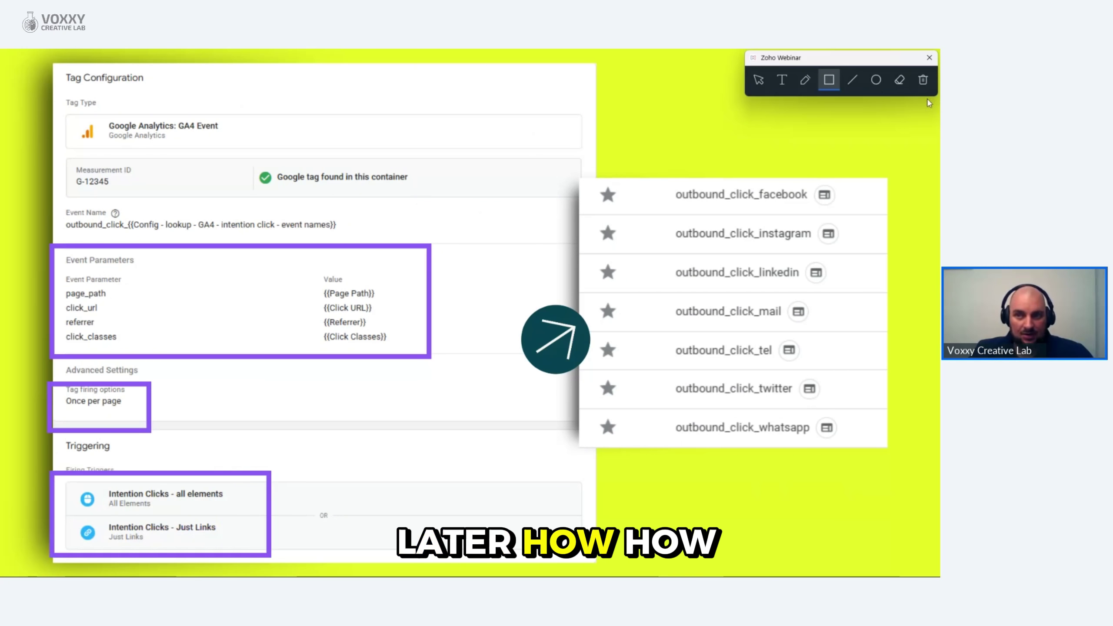
pyautogui.click(923, 80)
pyautogui.click(763, 82)
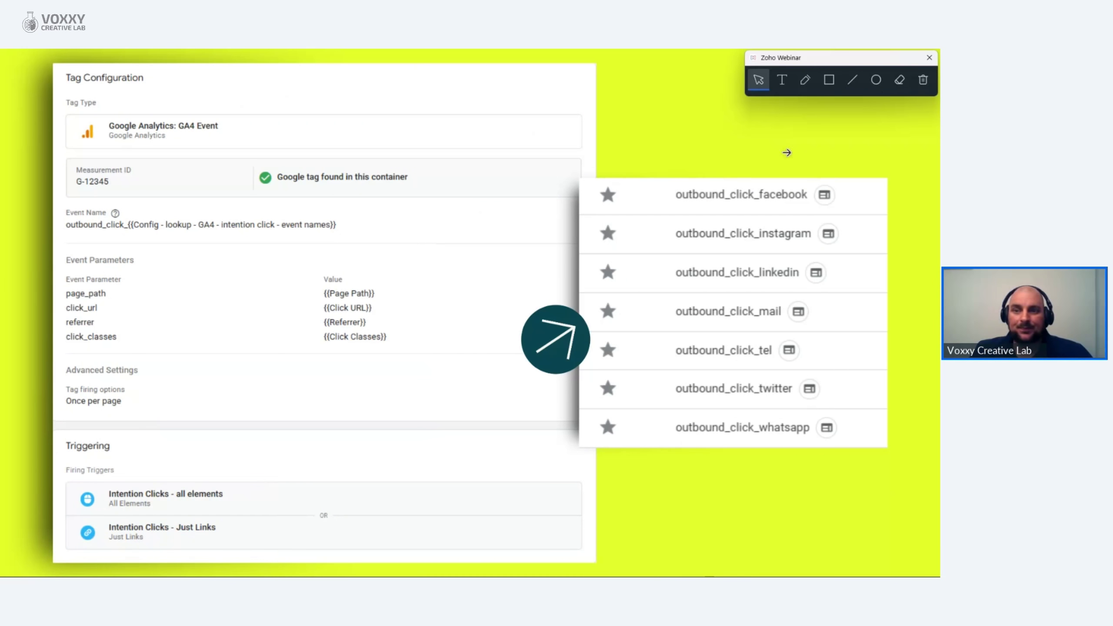
# Step: On the next slide, outline the Google Ads tag's firing options, firing triggers and Conversion Label with rectangles, and clear the annotations
pyautogui.click(846, 251)
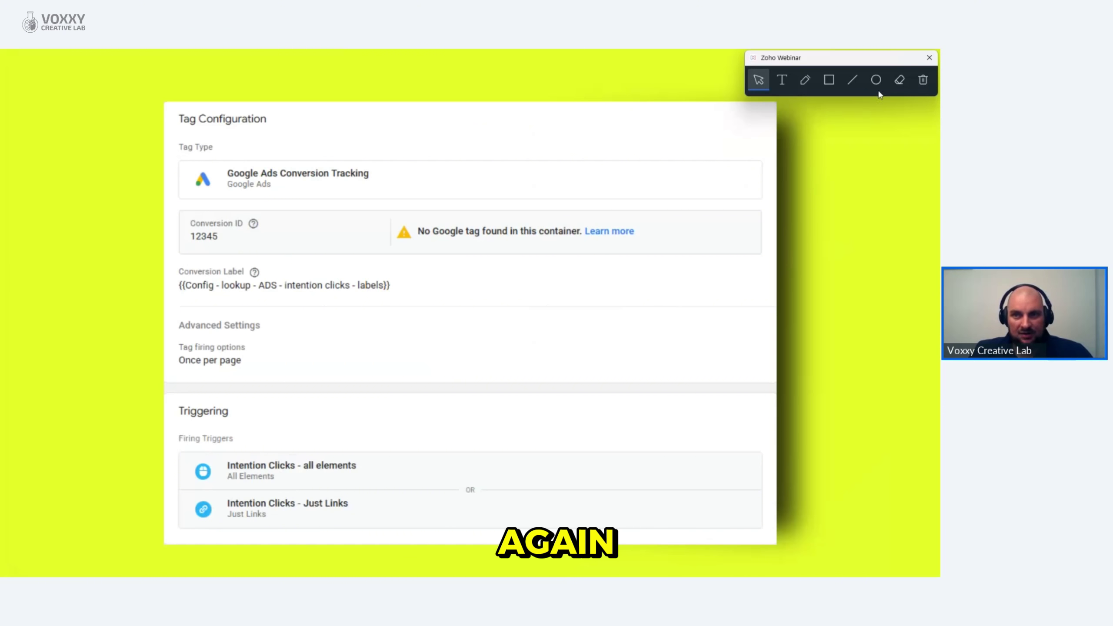
pyautogui.click(829, 79)
pyautogui.moveTo(156, 326); pyautogui.dragTo(264, 381)
pyautogui.moveTo(164, 445); pyautogui.dragTo(407, 534)
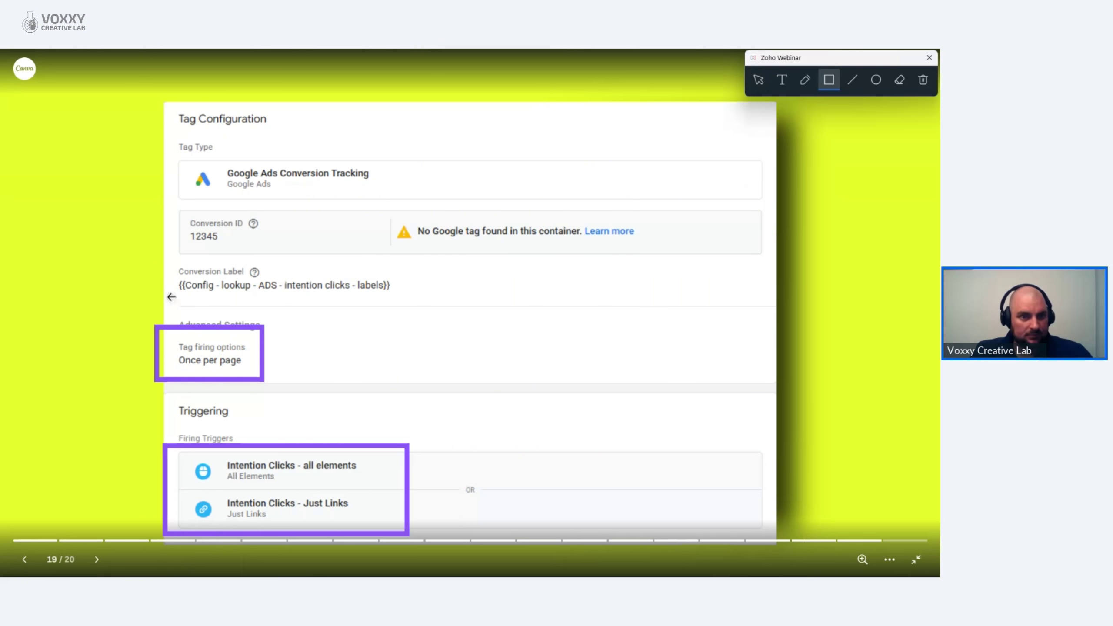
pyautogui.moveTo(158, 262); pyautogui.dragTo(395, 309)
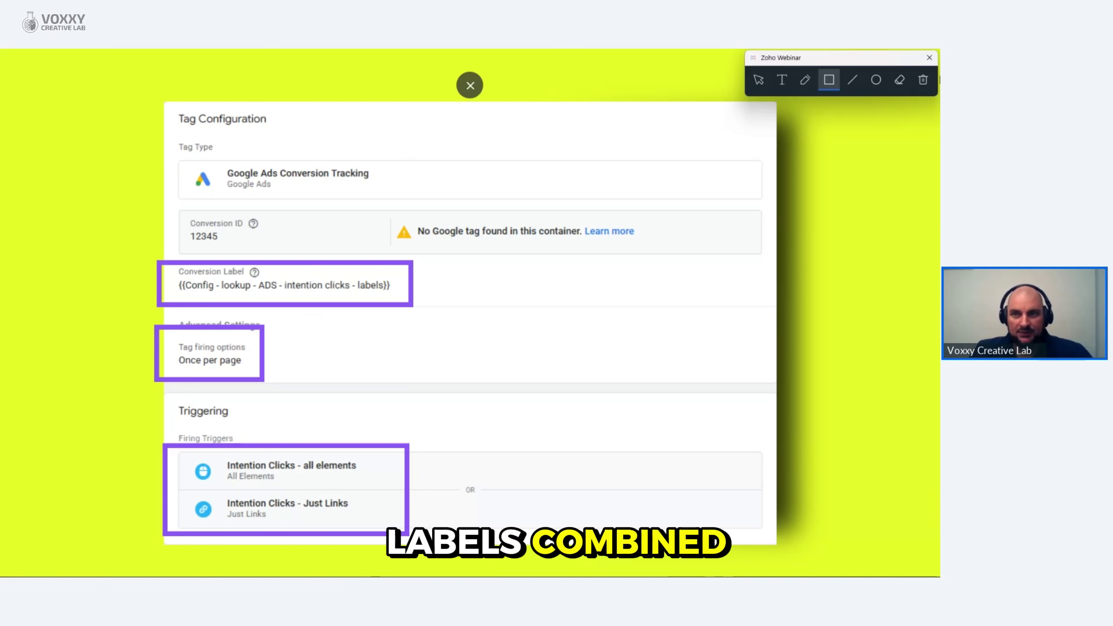
pyautogui.click(923, 80)
pyautogui.click(758, 79)
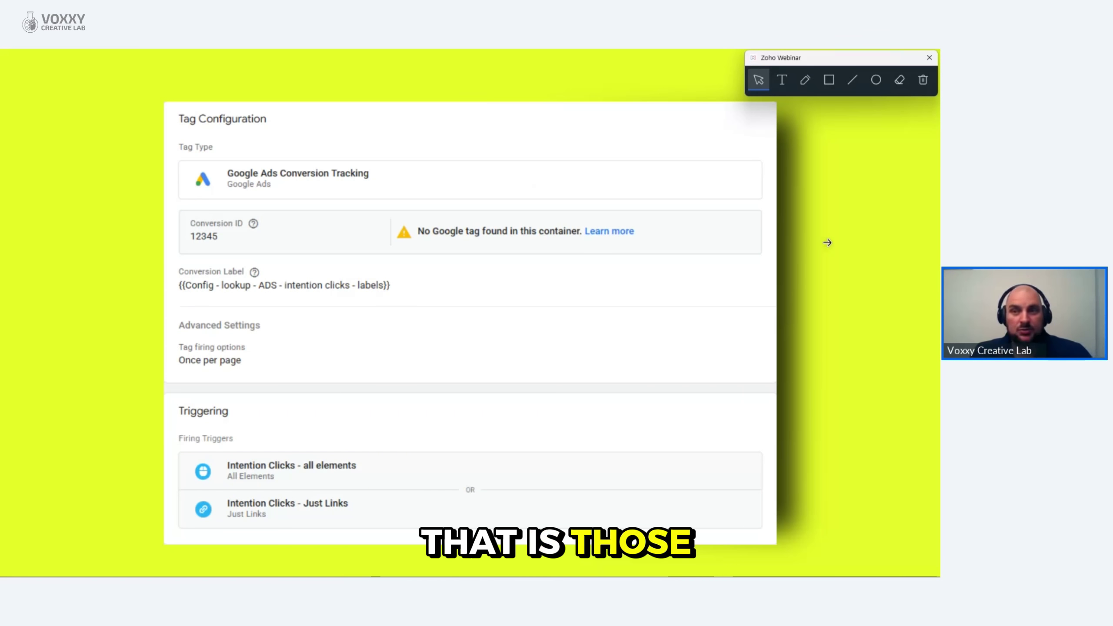
# Step: Advance to the final slide, leave the full-screen presentation and switch to the WEB - Pre container in Google Tag Manager
pyautogui.click(828, 242)
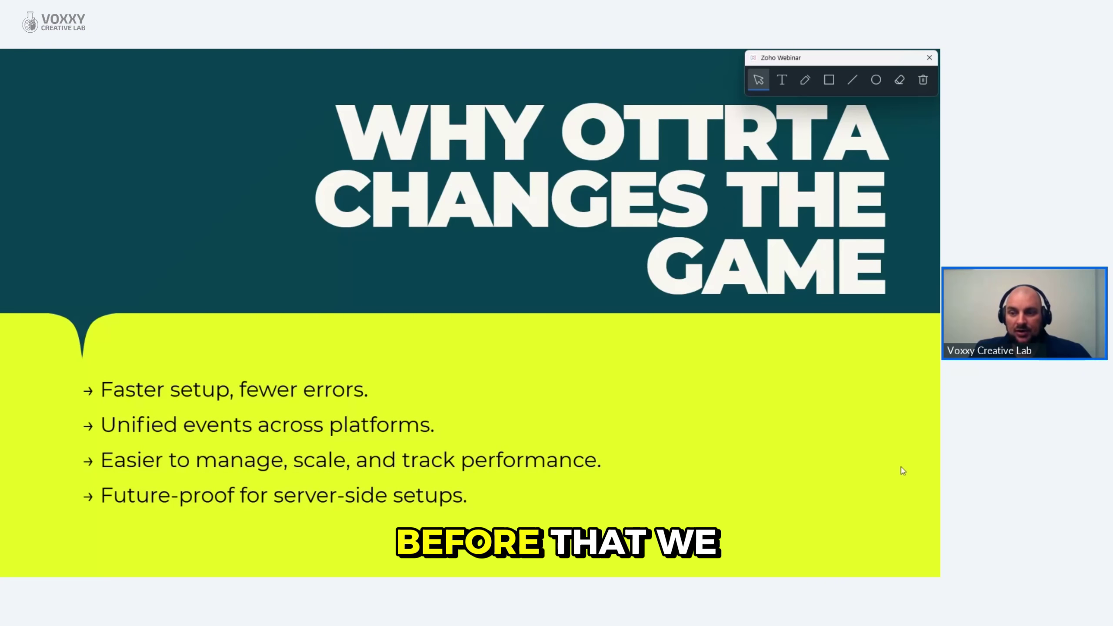
pyautogui.click(917, 561)
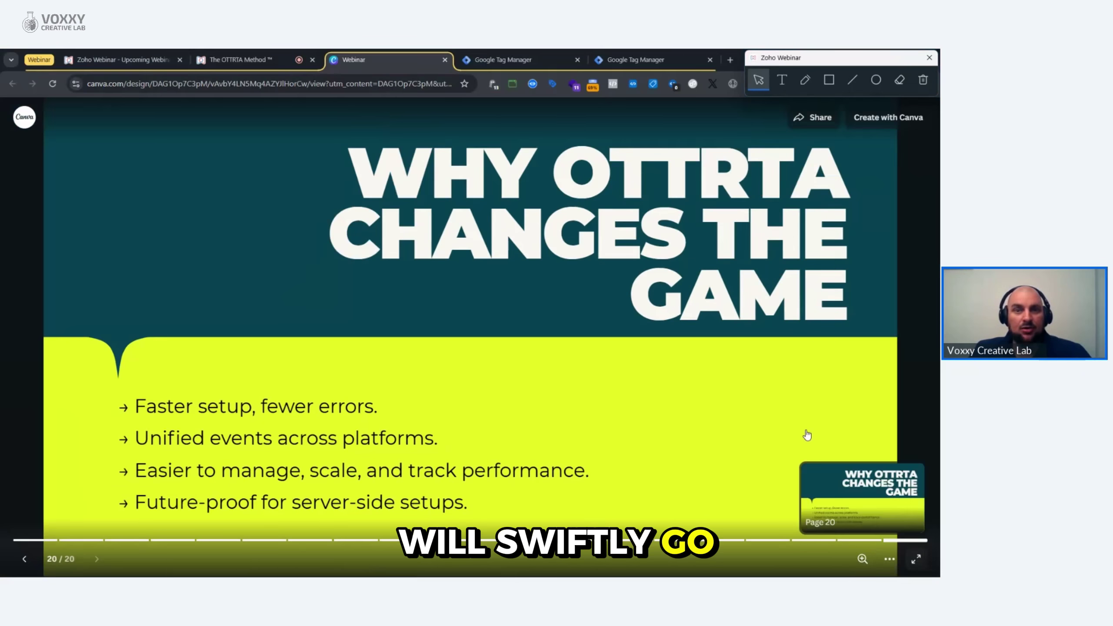
pyautogui.click(482, 61)
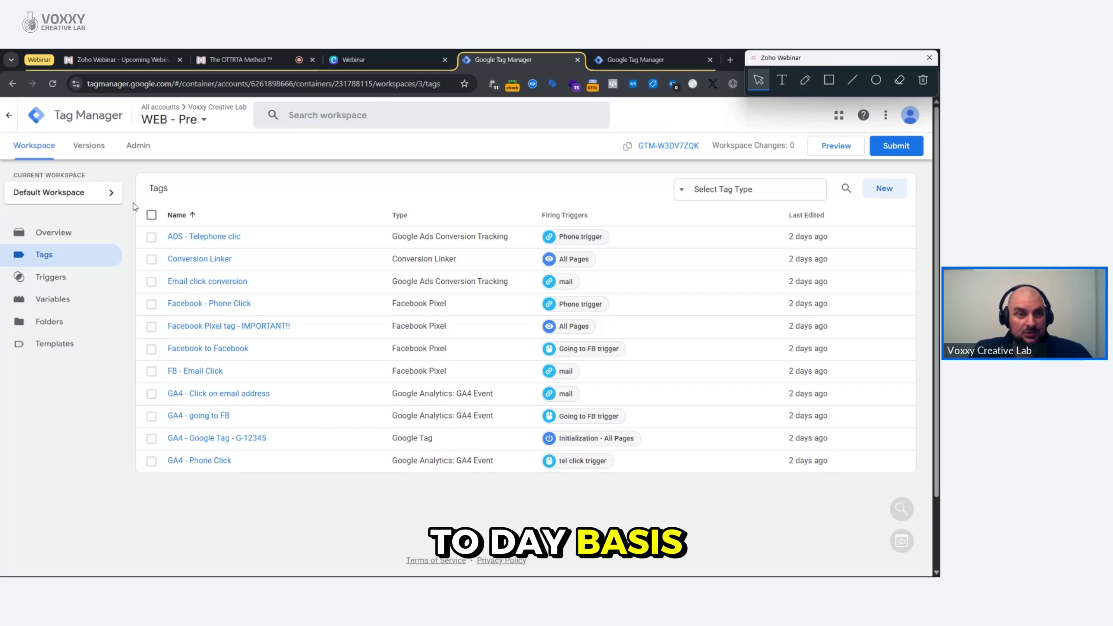
# Step: Select the two Google Ads Conversion Tracking tags and inspect ADS - Telephone clic, temporarily outlining its name with a rectangle
pyautogui.click(152, 238)
pyautogui.click(152, 281)
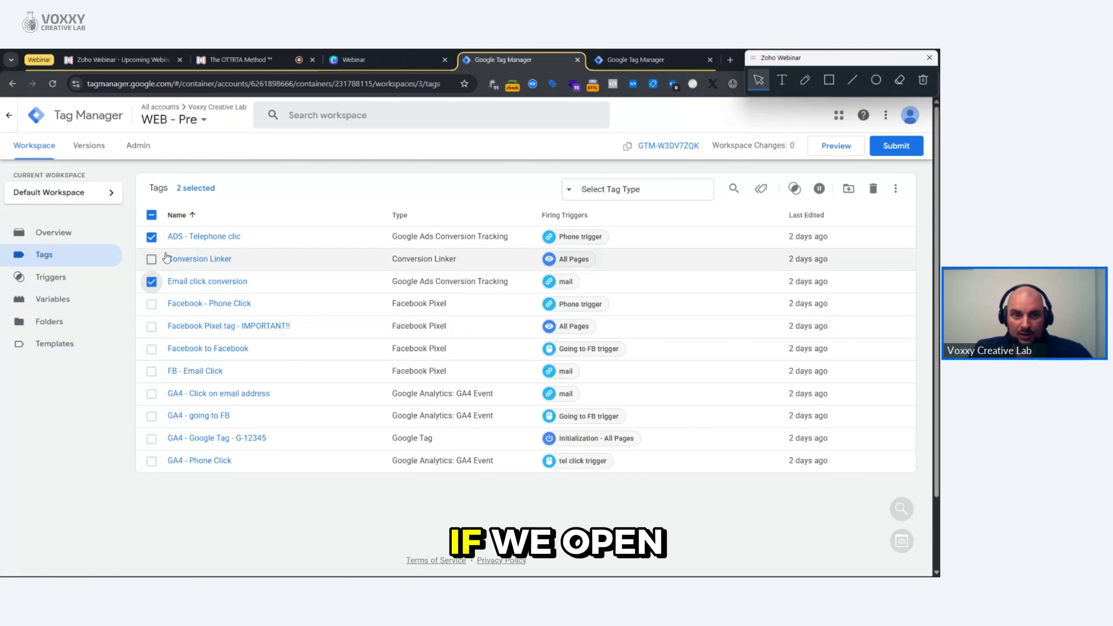
pyautogui.click(190, 240)
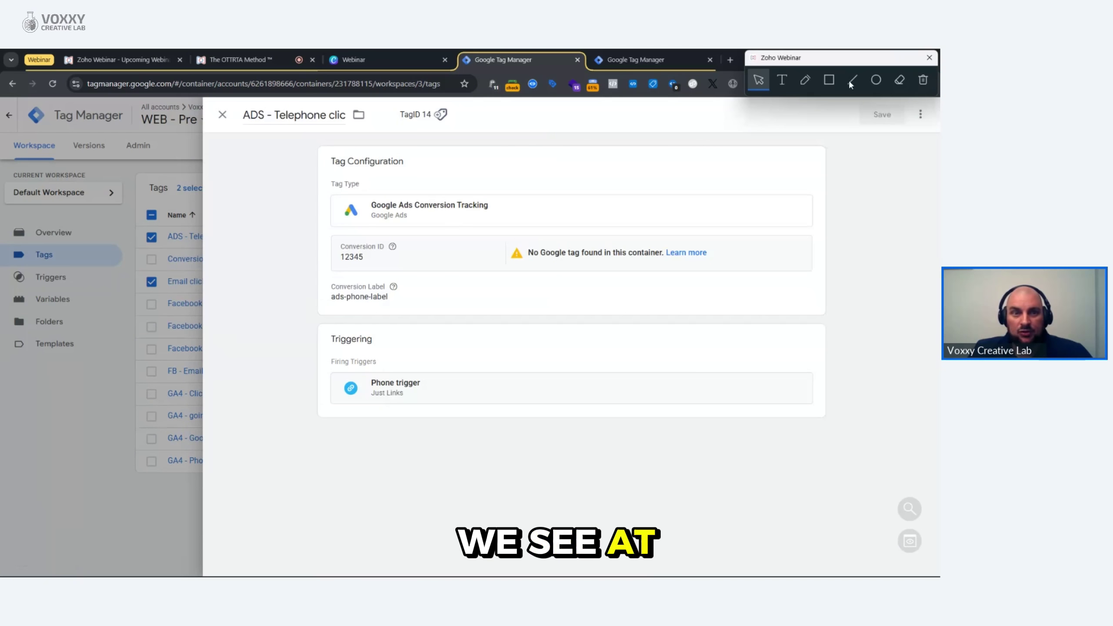
pyautogui.click(829, 81)
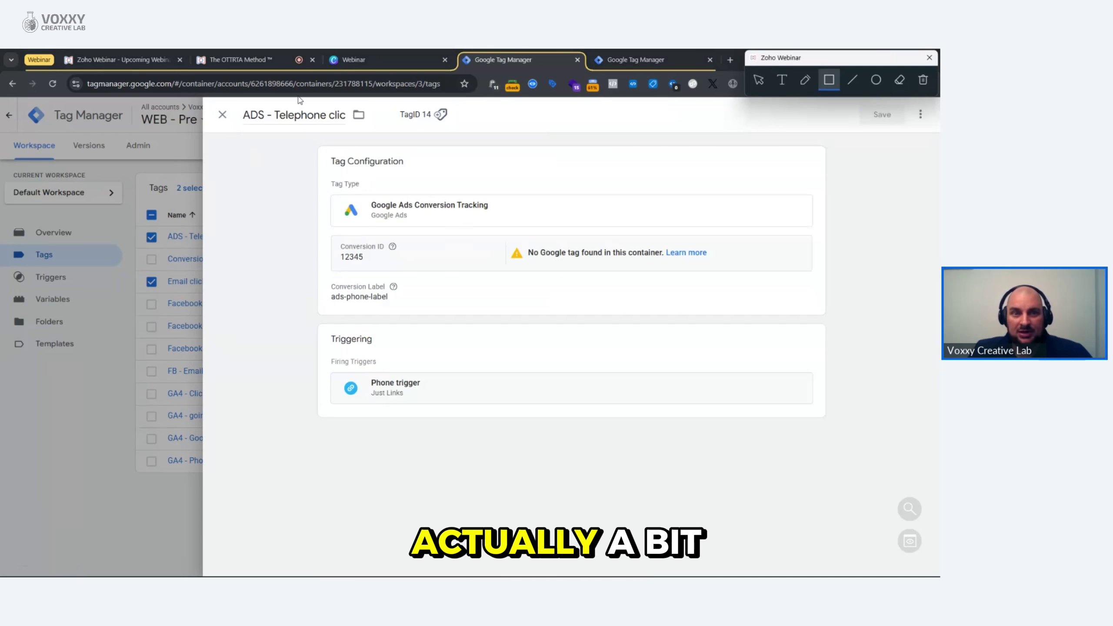
pyautogui.moveTo(221, 104)
pyautogui.mouseDown()
pyautogui.moveTo(328, 133)
pyautogui.moveTo(396, 134)
pyautogui.mouseUp()
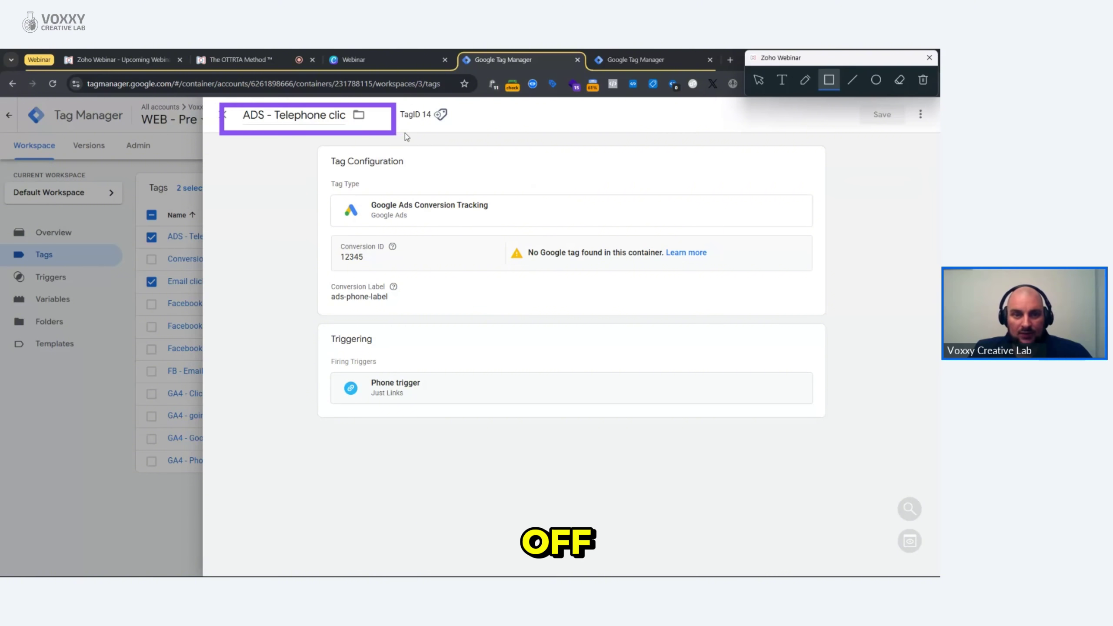
pyautogui.click(923, 80)
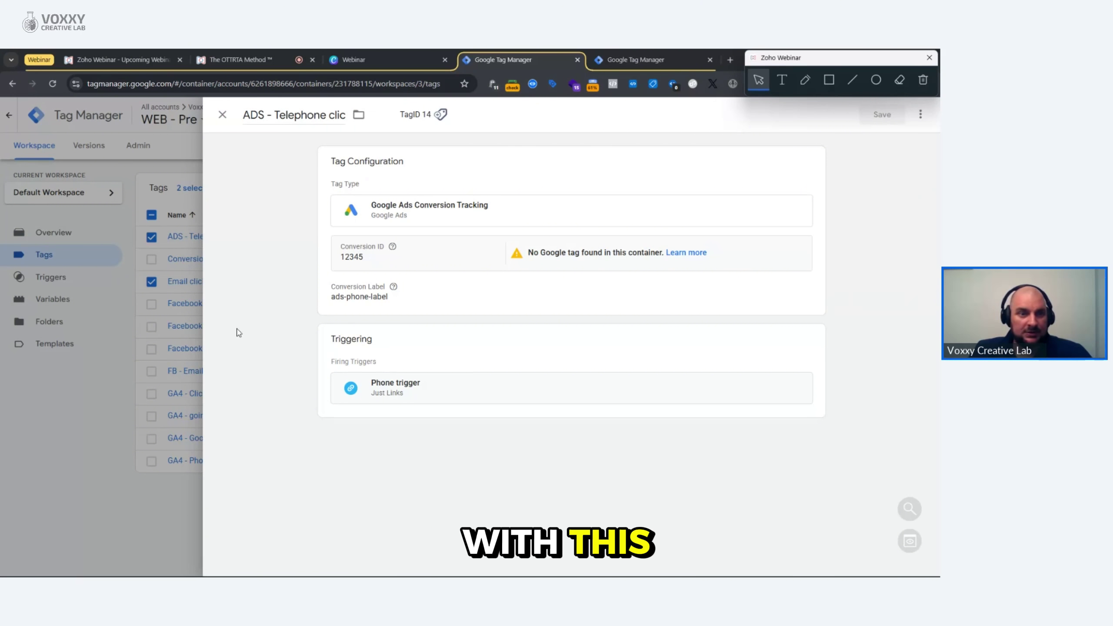
pyautogui.click(121, 385)
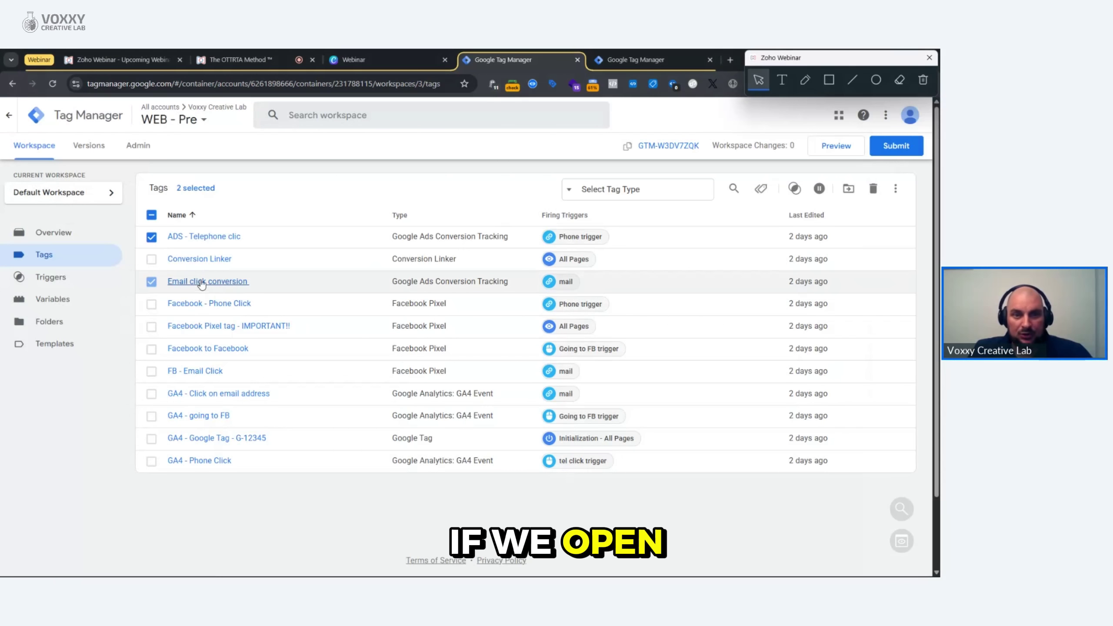
# Step: Inspect the Email click conversion tag's configuration, and deselect both Google Ads tags in the list
pyautogui.click(200, 281)
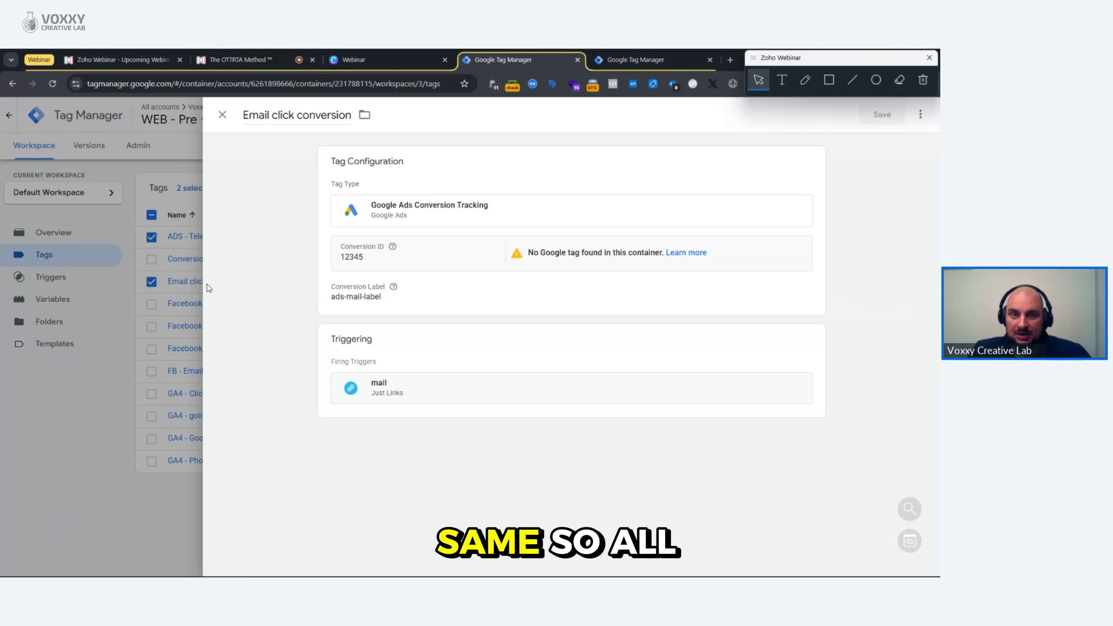
pyautogui.click(120, 376)
pyautogui.click(151, 281)
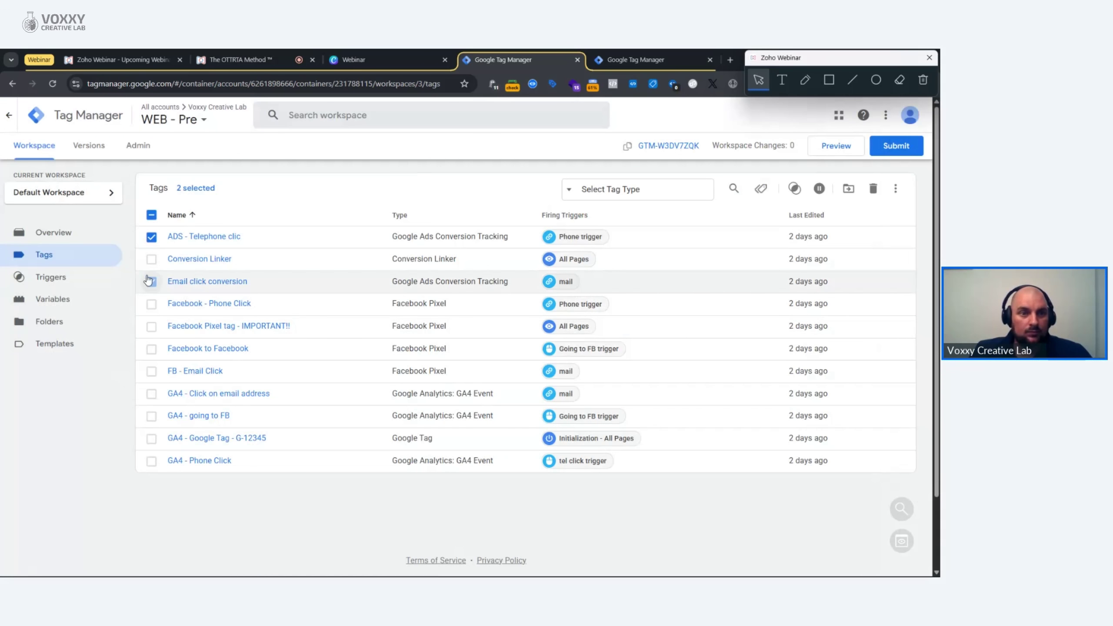
pyautogui.click(152, 237)
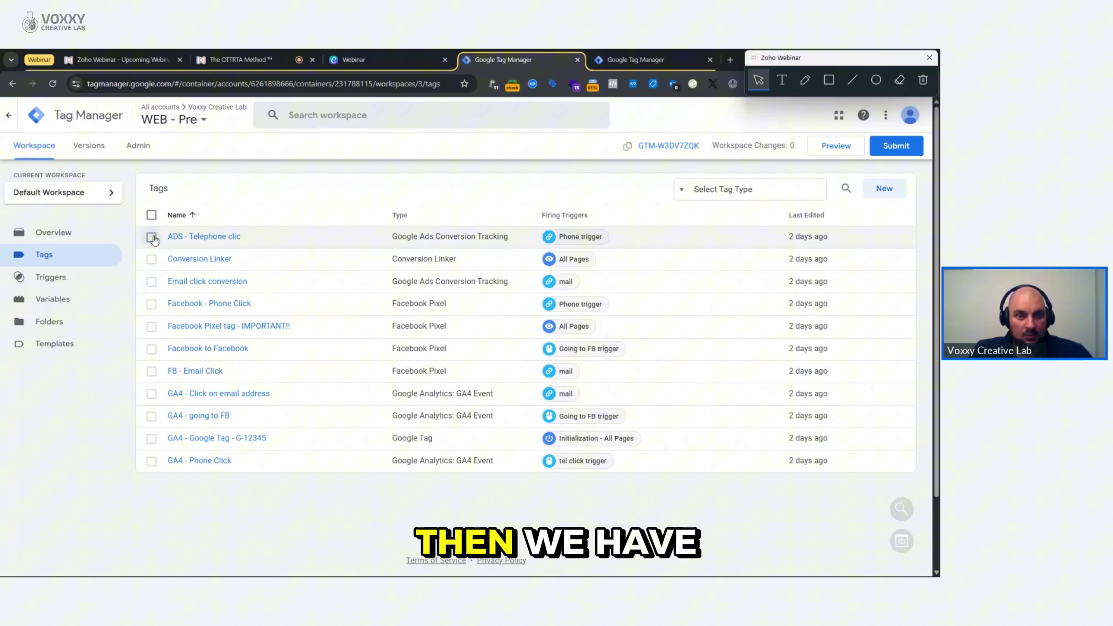
# Step: Select the Facebook - Phone Click, Facebook to Facebook and FB - Email Click tags, and outline their rows with a rectangle
pyautogui.click(151, 306)
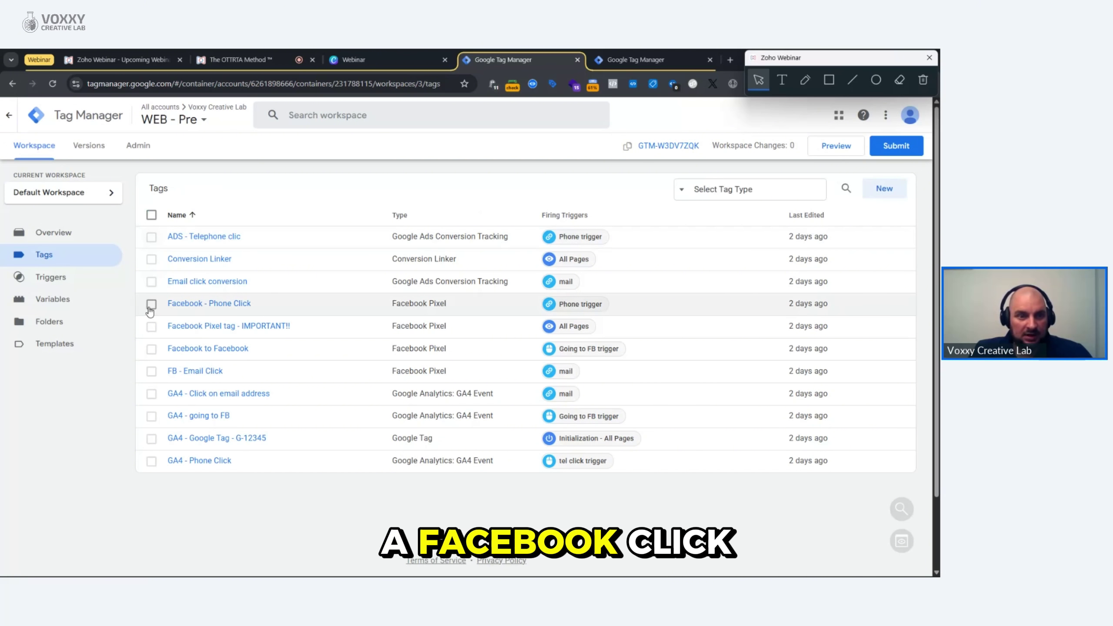
pyautogui.click(152, 349)
pyautogui.click(152, 372)
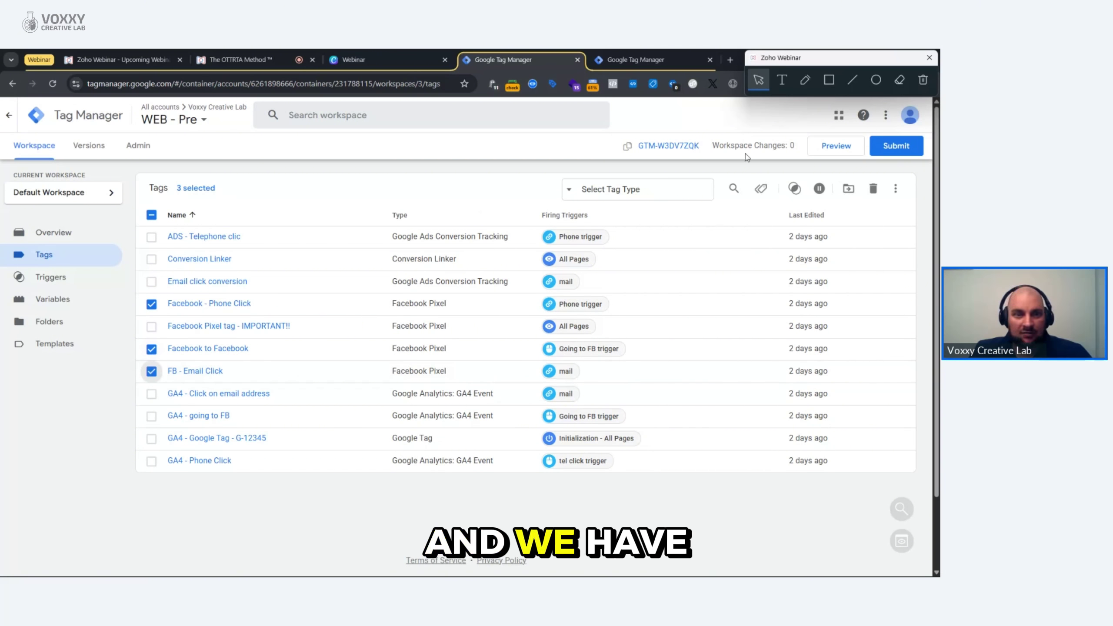
pyautogui.moveTo(120, 282)
pyautogui.mouseDown()
pyautogui.moveTo(380, 361)
pyautogui.moveTo(761, 395)
pyautogui.mouseUp()
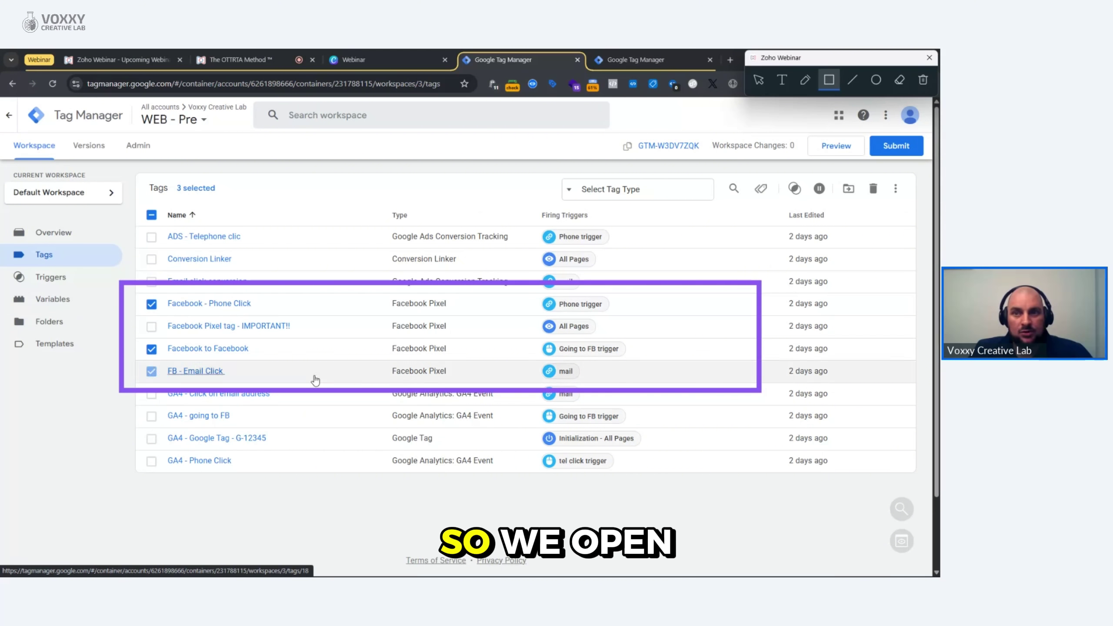
pyautogui.click(758, 80)
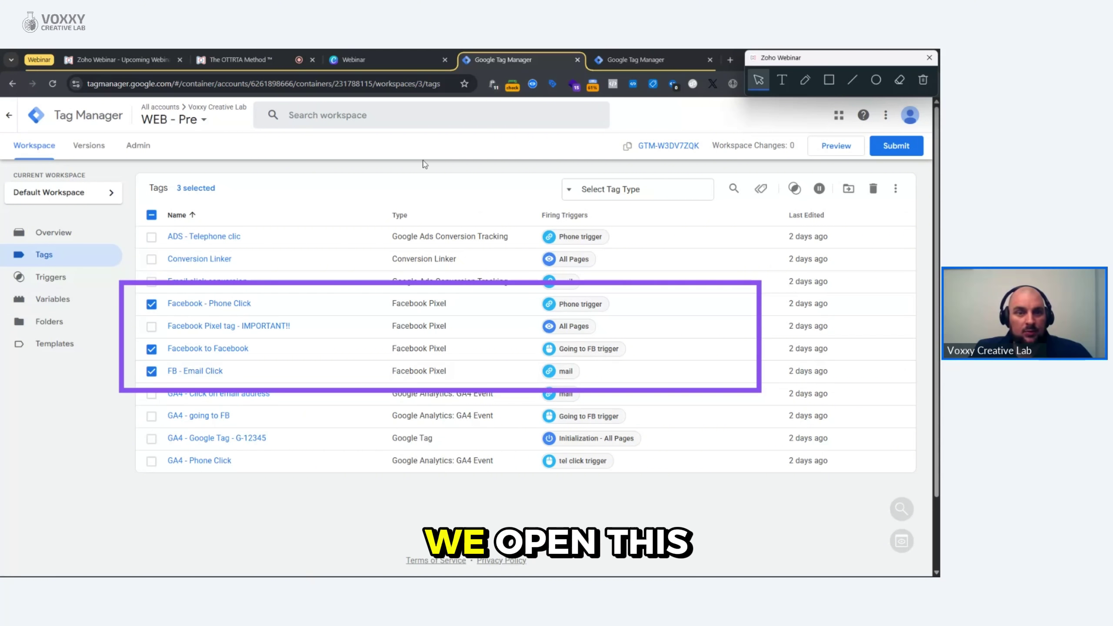
# Step: Inspect the Facebook - Phone Click tag, clearing the old rectangle and temporarily outlining its custom Event Name
pyautogui.click(229, 304)
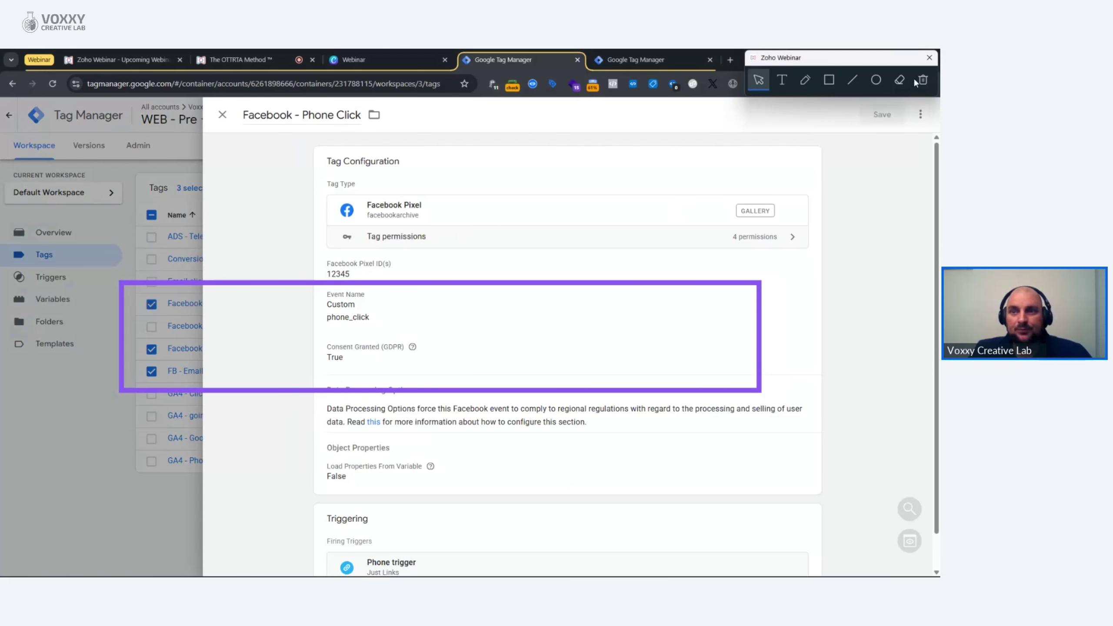
pyautogui.click(922, 80)
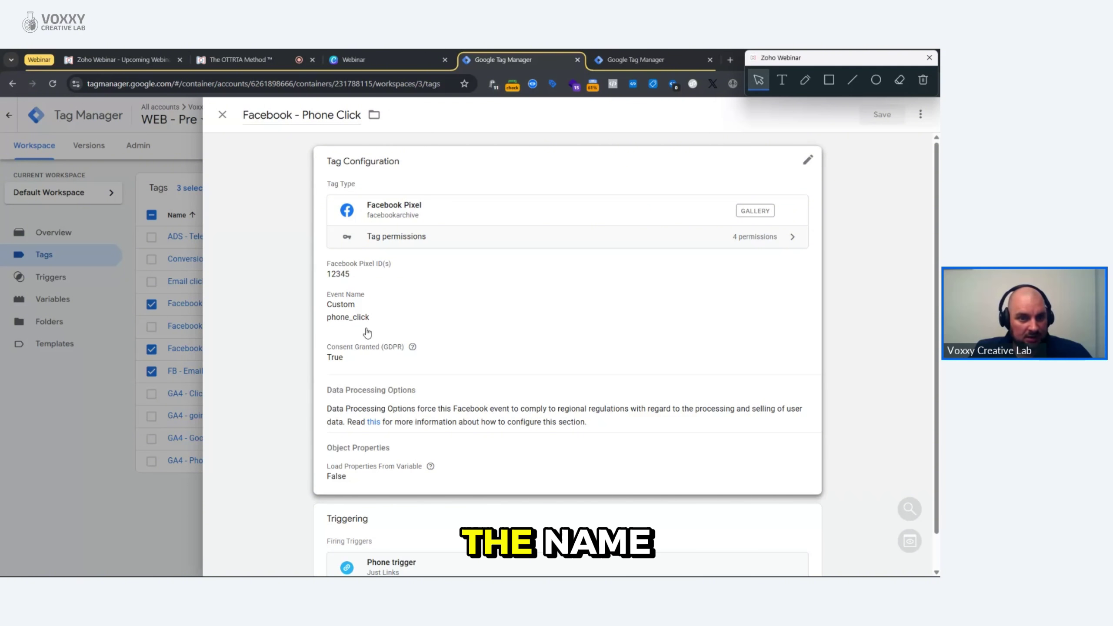
pyautogui.click(829, 80)
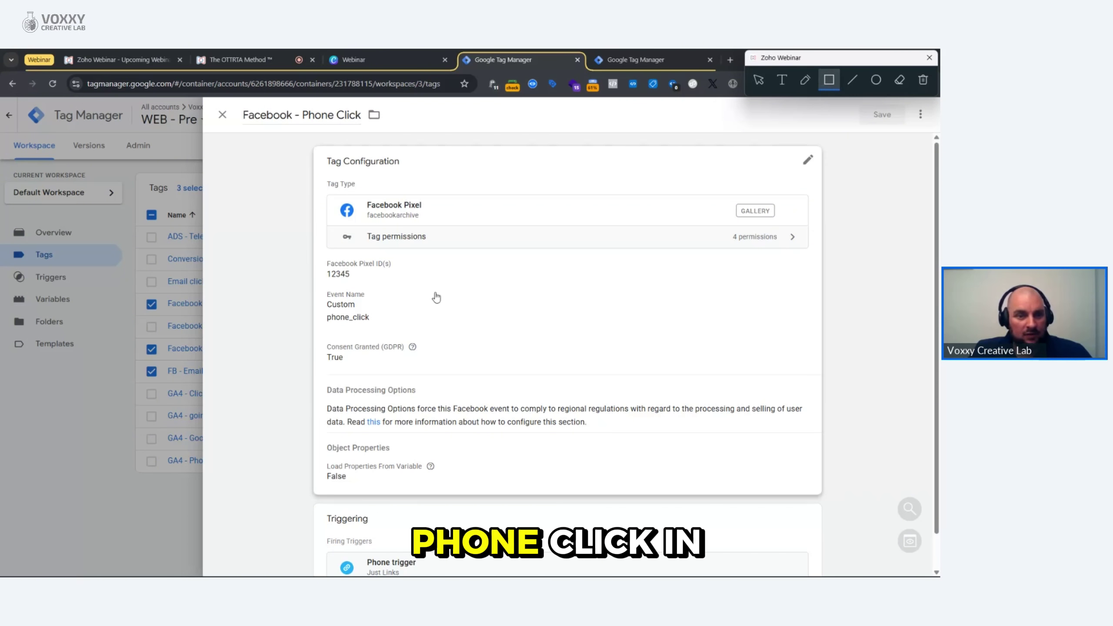
pyautogui.moveTo(316, 278); pyautogui.dragTo(422, 342)
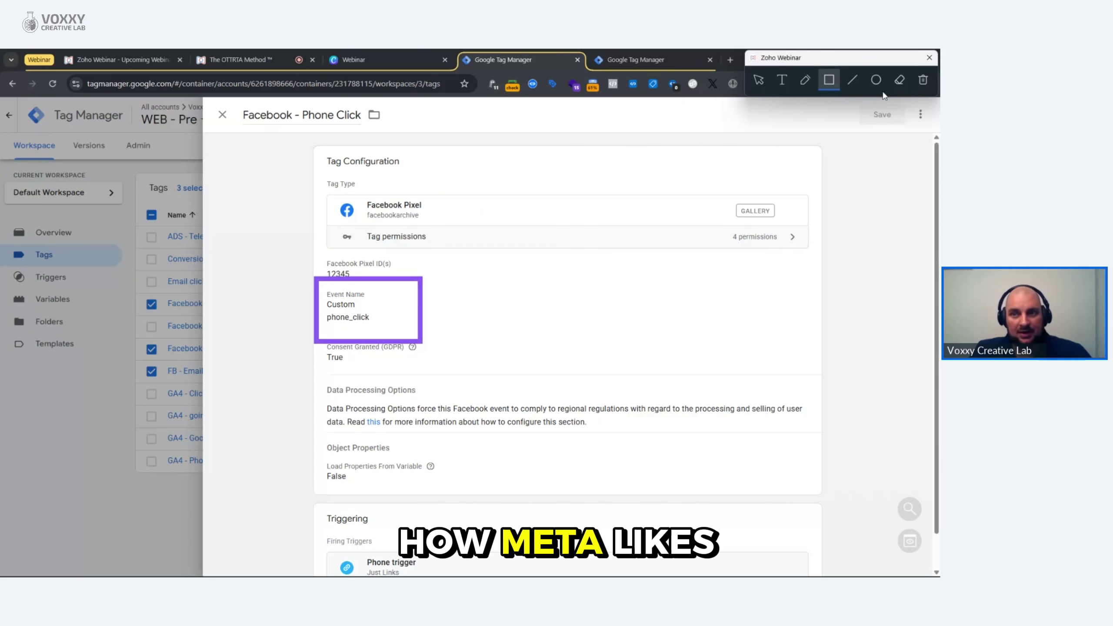
pyautogui.click(924, 80)
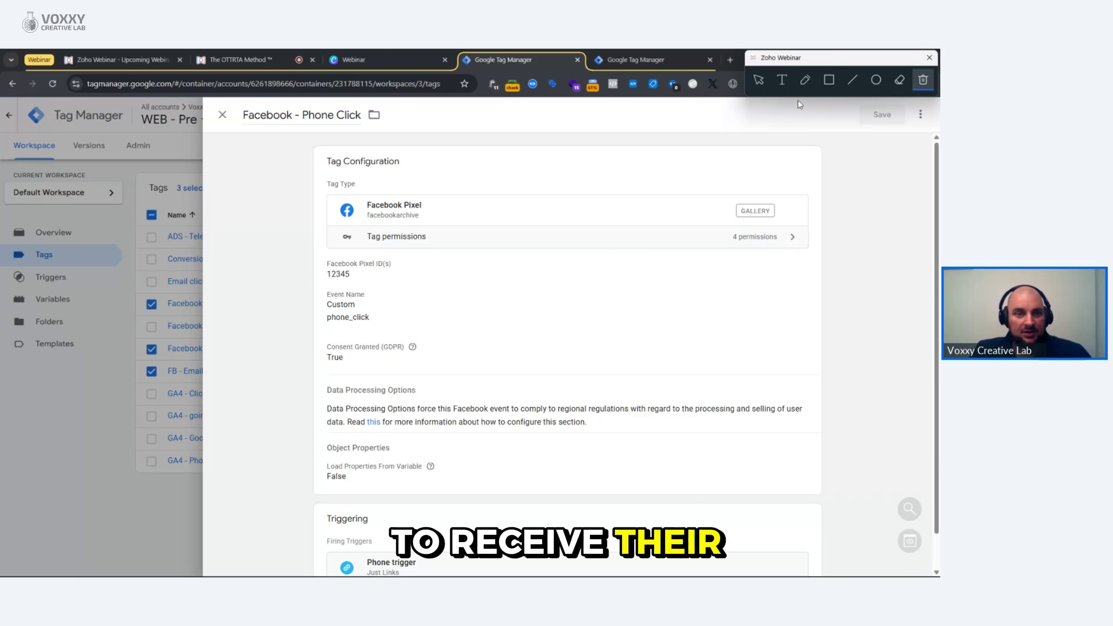
pyautogui.click(113, 399)
# Step: Inspect the Facebook to Facebook tag, temporarily outlining its standard Event Name with a rectangle, and close the tag
pyautogui.click(202, 350)
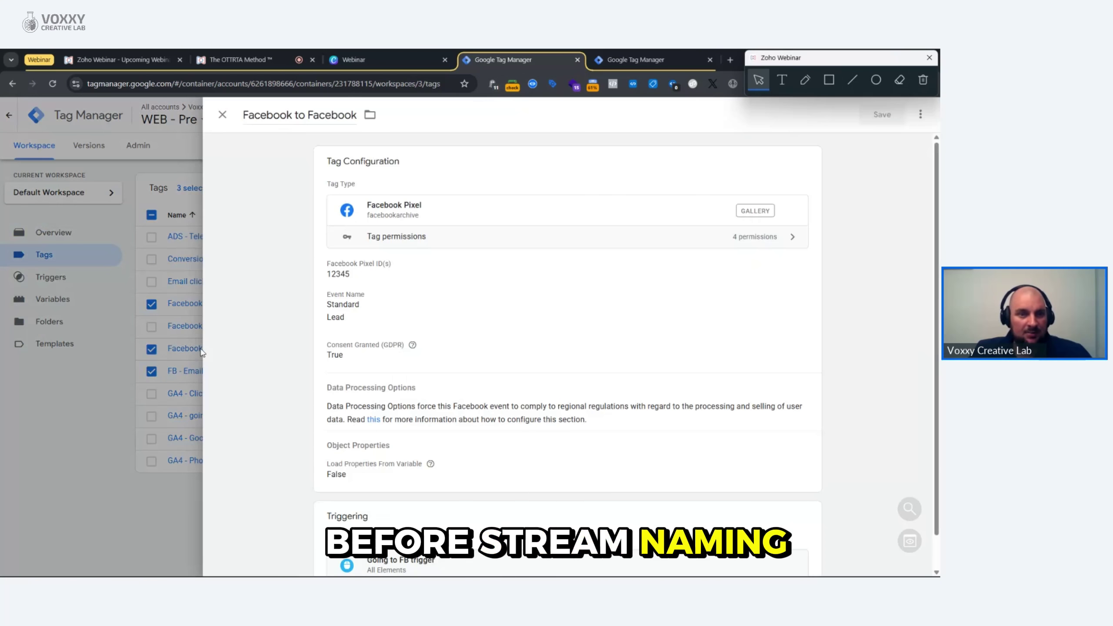
pyautogui.click(829, 80)
pyautogui.moveTo(308, 276); pyautogui.dragTo(381, 339)
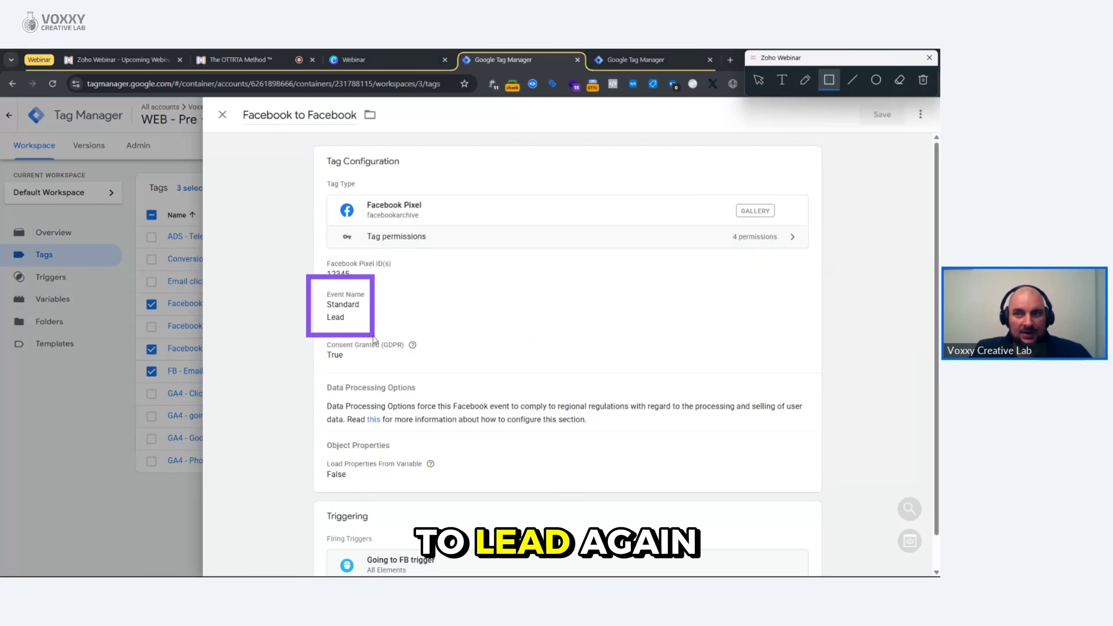
pyautogui.click(924, 80)
pyautogui.click(759, 81)
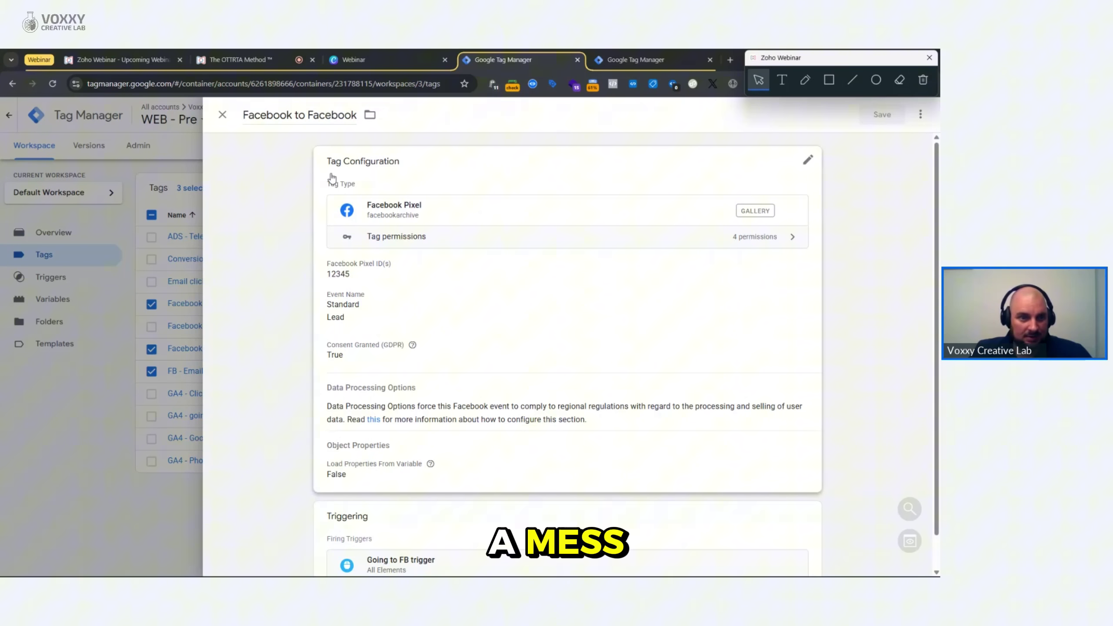
pyautogui.click(222, 114)
# Step: Deselect the Facebook - Phone Click, Facebook to Facebook and FB - Email Click tags in the list
pyautogui.click(151, 348)
pyautogui.click(151, 371)
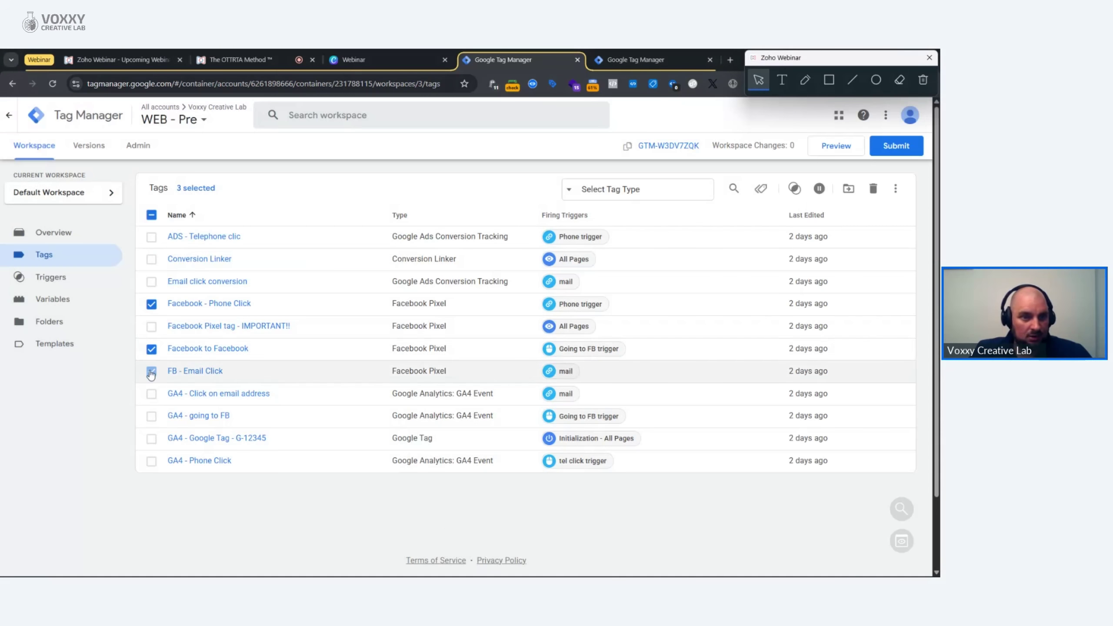
pyautogui.click(151, 305)
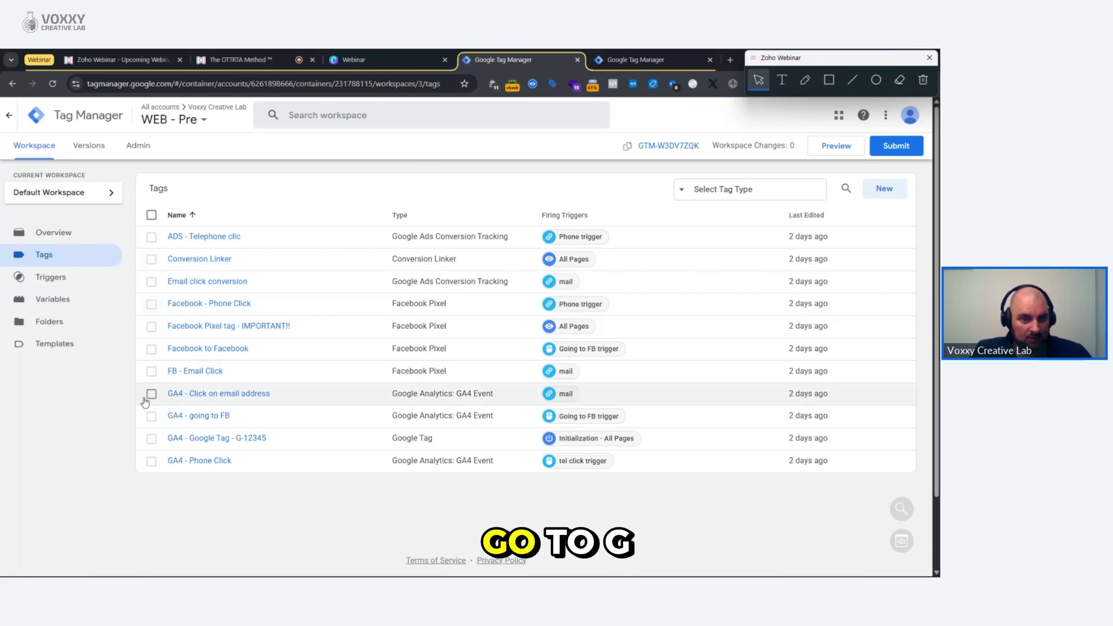
# Step: Inspect the GA4 - Click on email address tag, temporarily outlining its Event Name and Event Parameters with rectangles, and close the tag
pyautogui.click(205, 394)
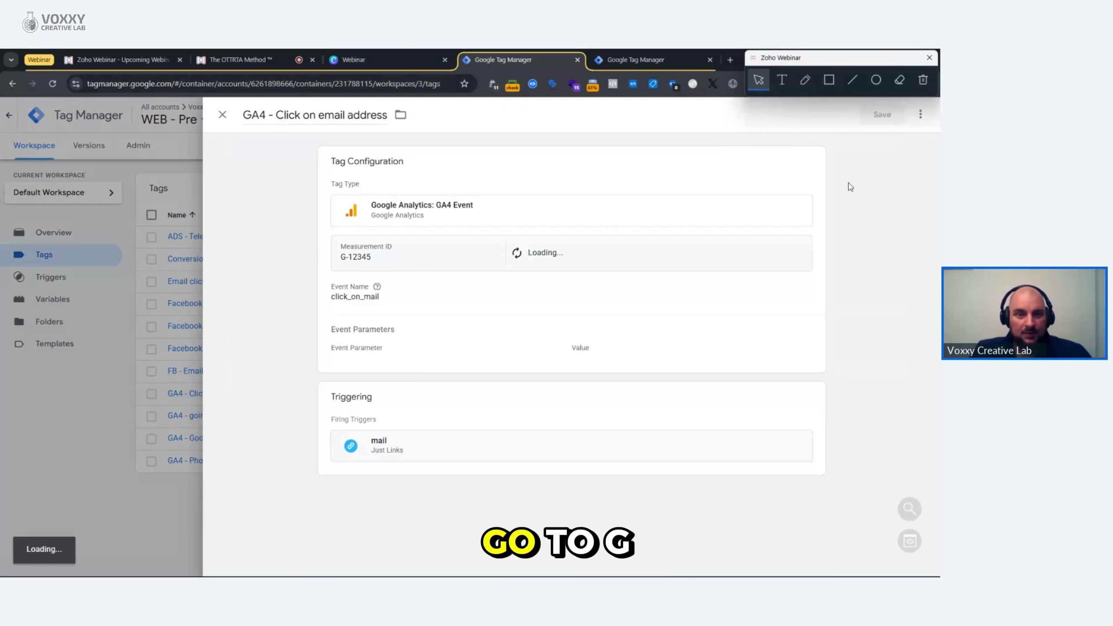
pyautogui.click(820, 82)
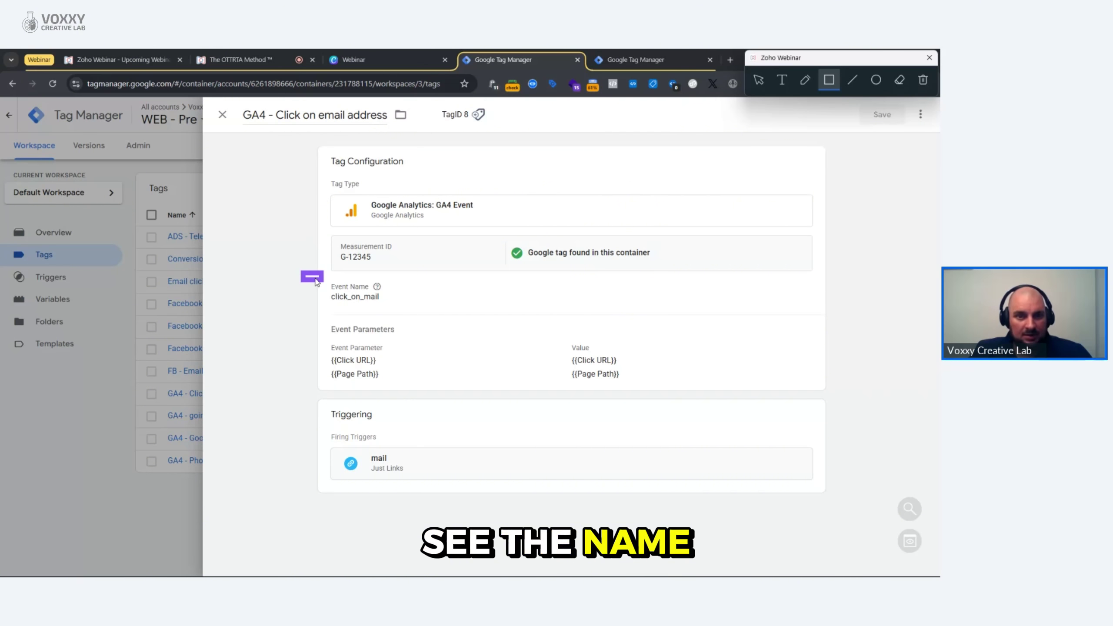
pyautogui.moveTo(316, 280); pyautogui.dragTo(406, 311)
pyautogui.moveTo(300, 328); pyautogui.dragTo(668, 386)
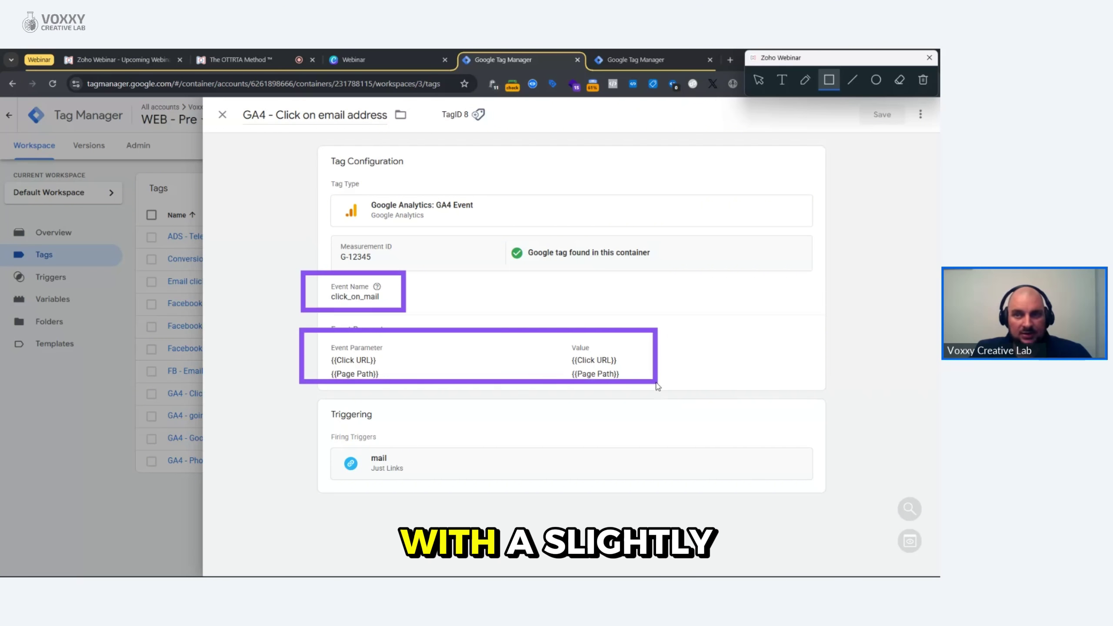
pyautogui.click(923, 81)
pyautogui.click(758, 80)
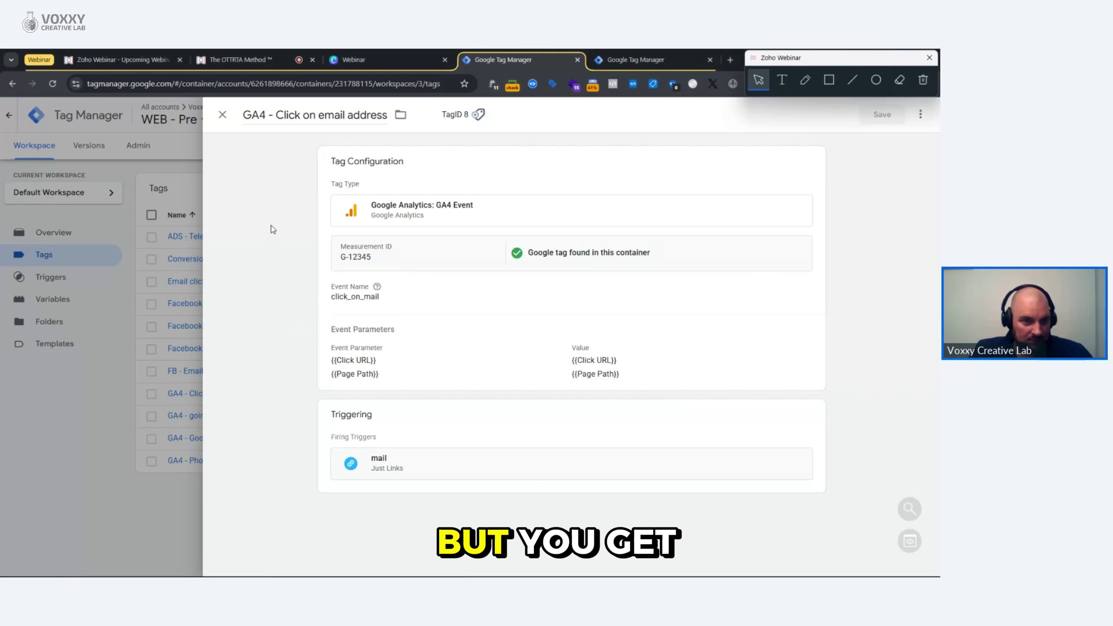
pyautogui.click(162, 355)
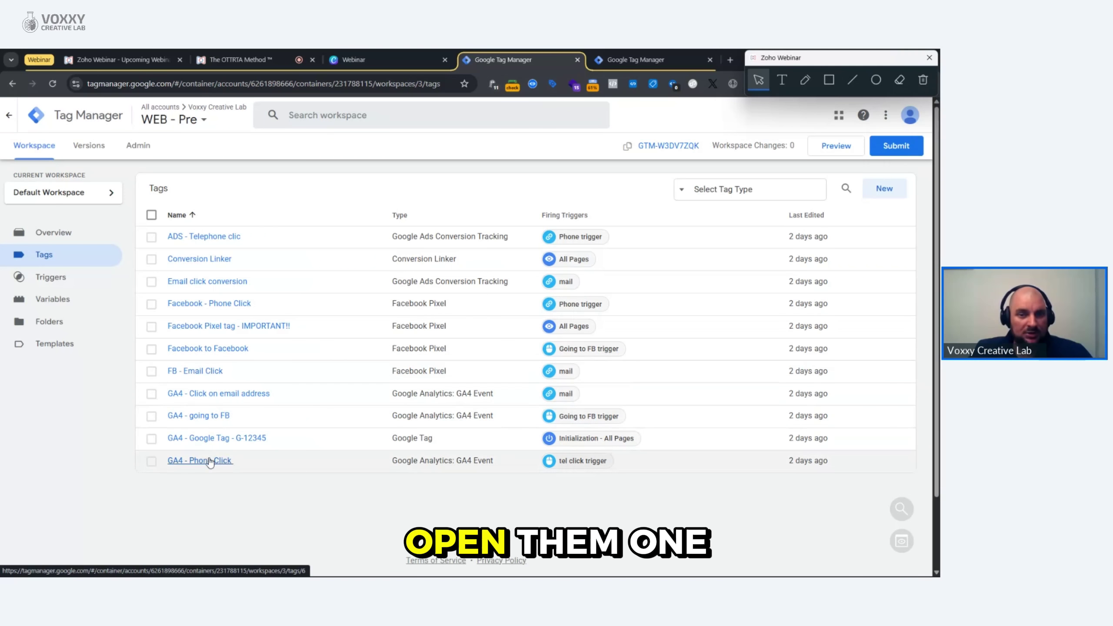
# Step: Inspect the GA4 - Phone Click tag, temporarily outlining its Event Name and its referrer event parameter, and return to the tag list
pyautogui.click(225, 460)
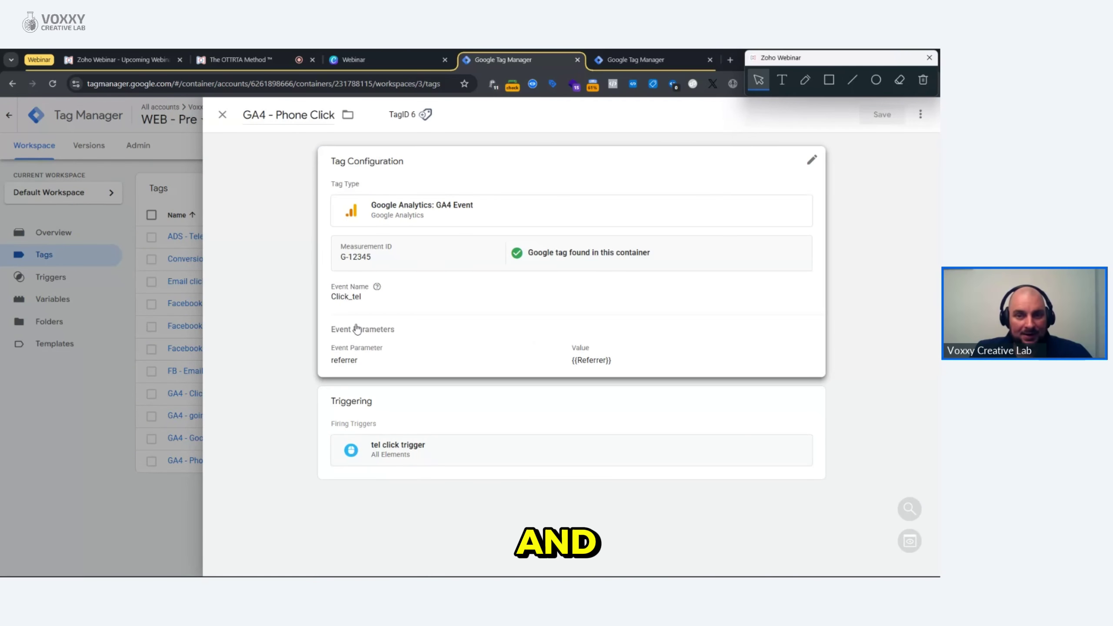
pyautogui.click(829, 81)
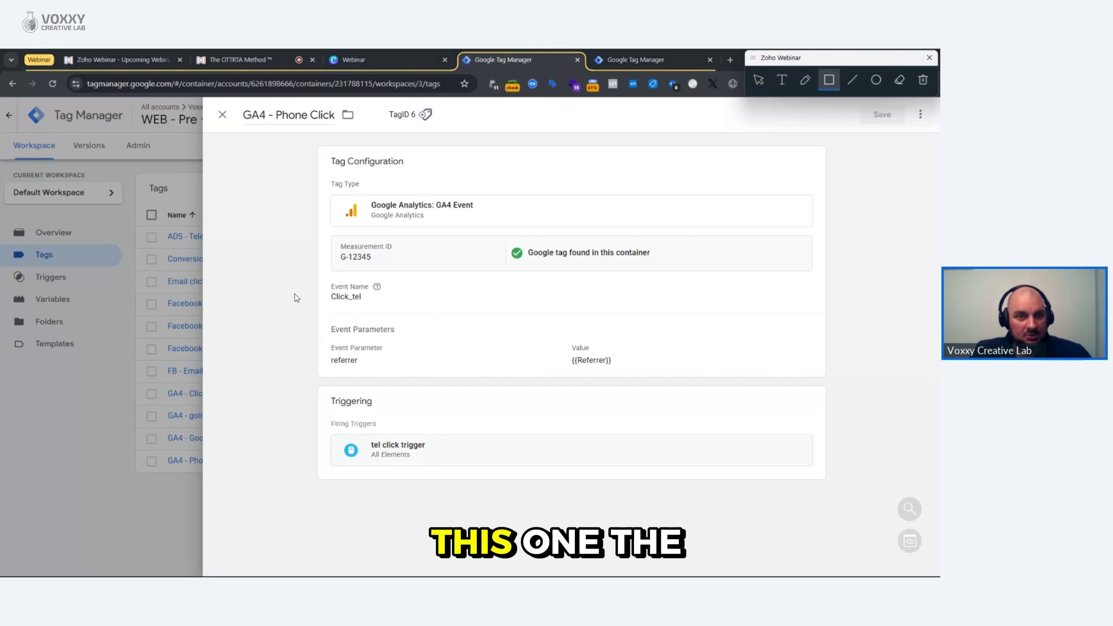
pyautogui.moveTo(307, 265); pyautogui.dragTo(403, 311)
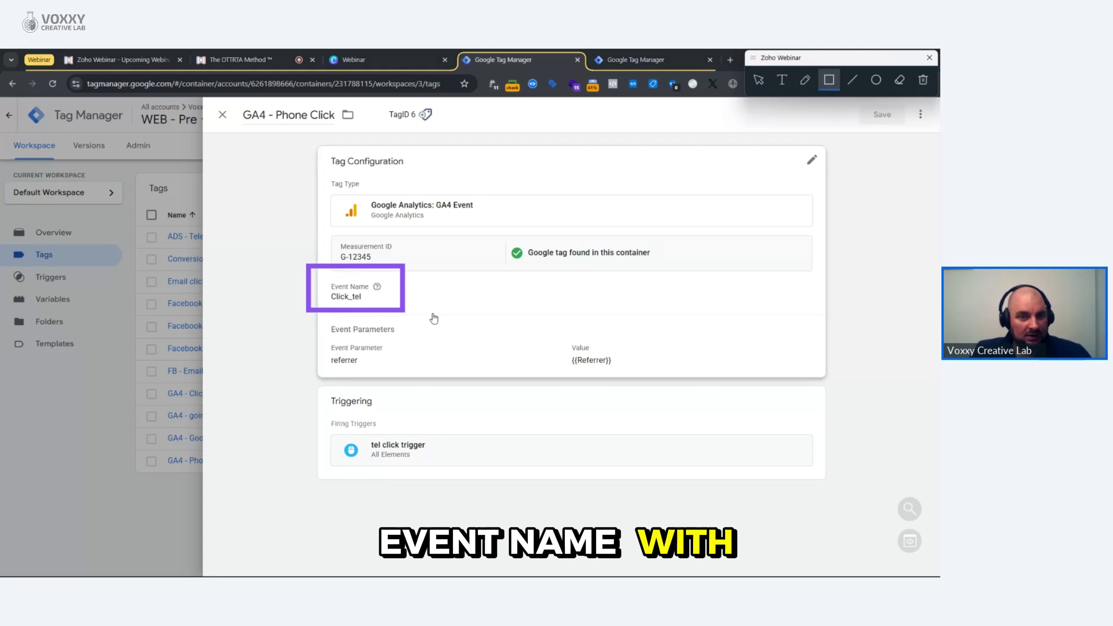
pyautogui.moveTo(282, 323); pyautogui.dragTo(489, 382)
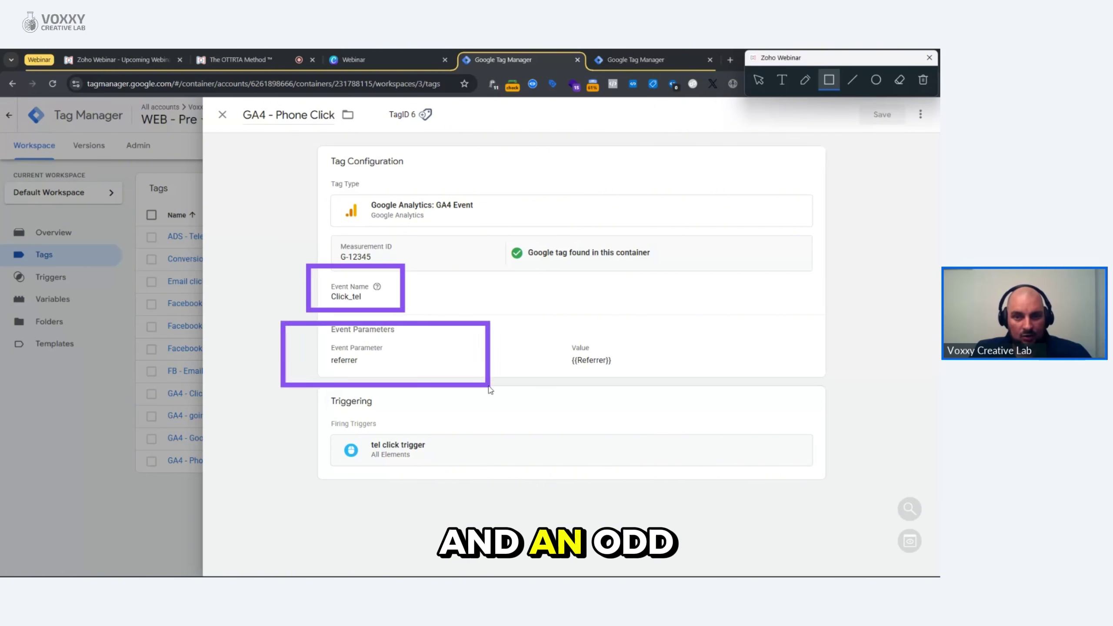
pyautogui.moveTo(663, 406); pyautogui.dragTo(685, 390)
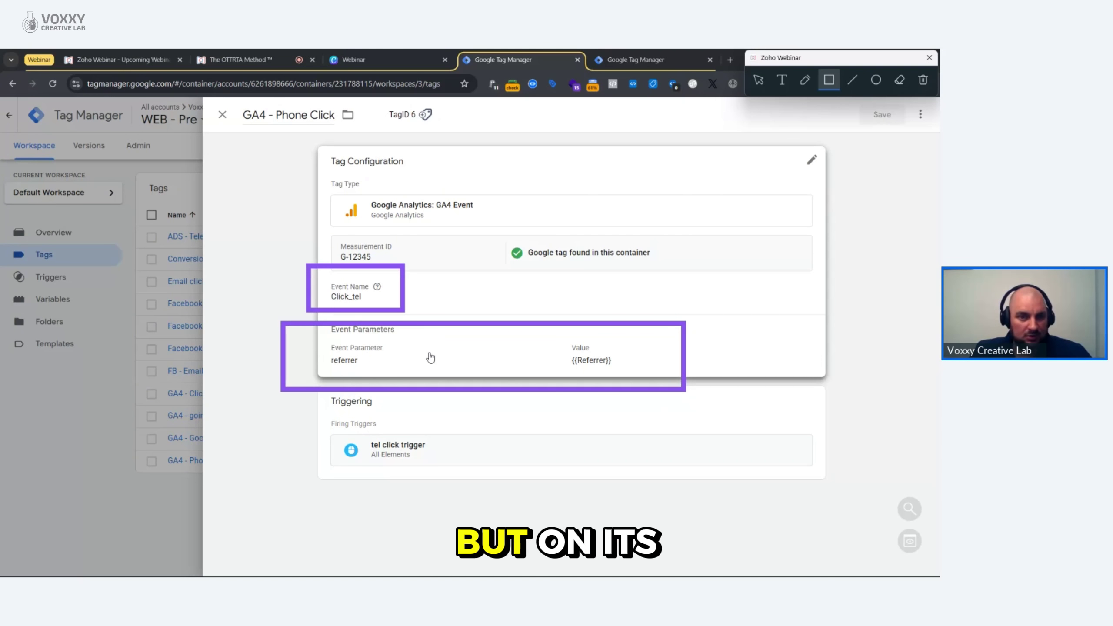
pyautogui.click(928, 83)
pyautogui.click(759, 80)
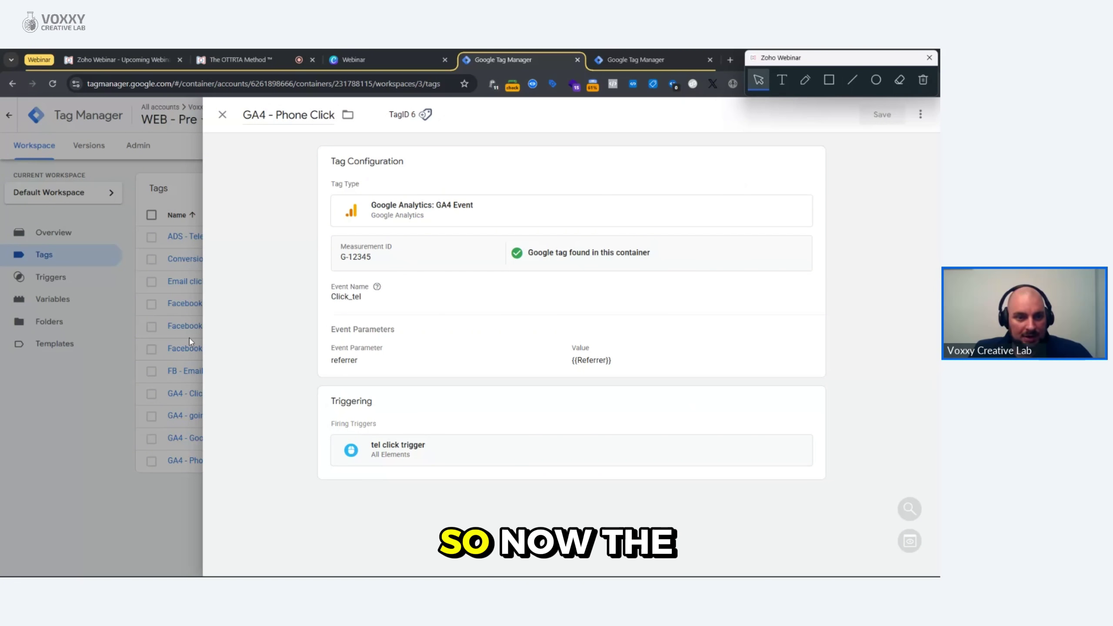
pyautogui.click(148, 394)
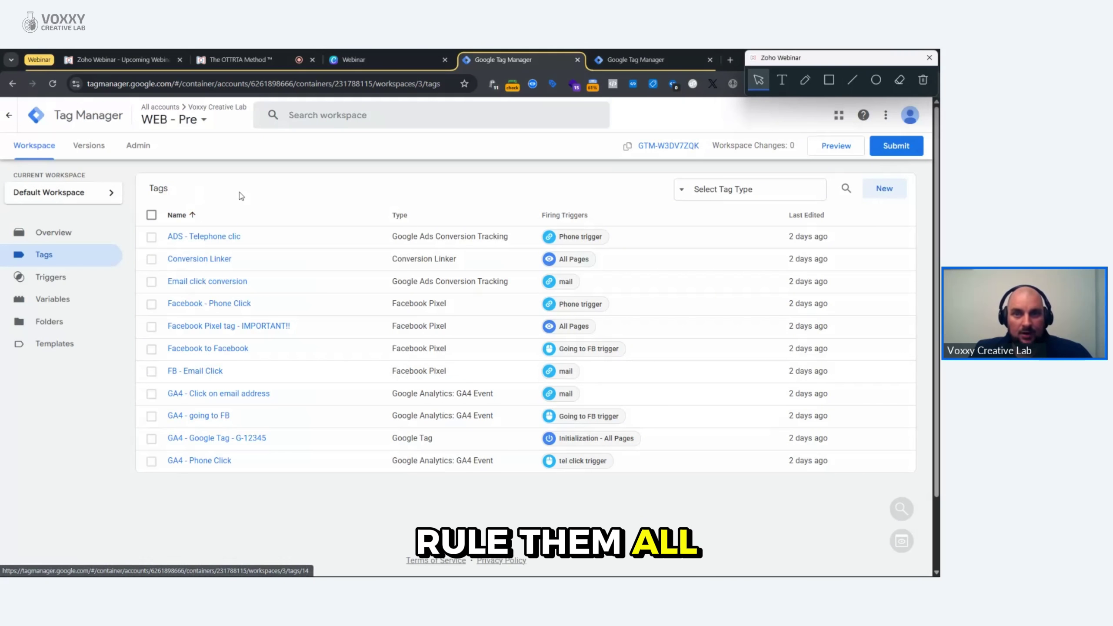
# Step: Switch to the WEB - OTTRTA container and outline its whole column of tag names with a rectangle
pyautogui.click(613, 65)
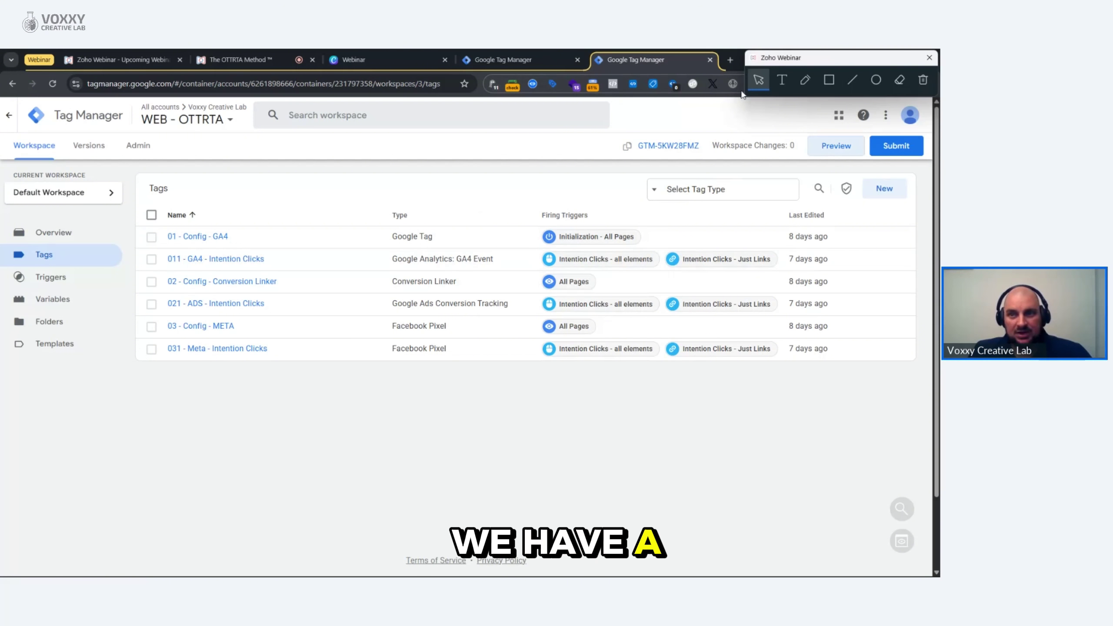
pyautogui.click(829, 80)
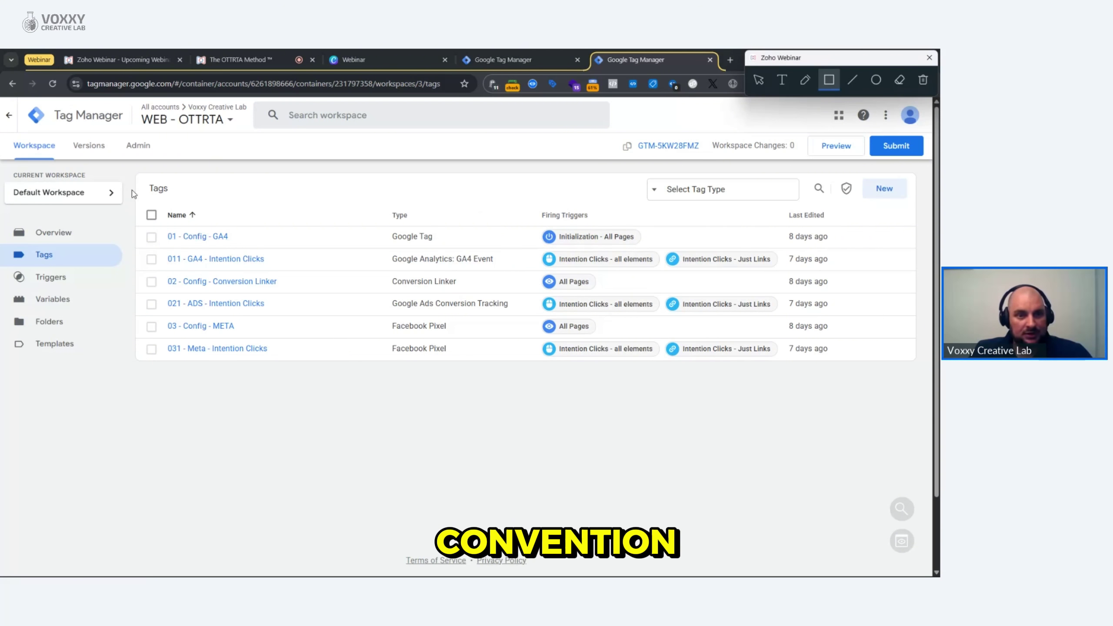
pyautogui.moveTo(131, 190); pyautogui.dragTo(319, 377)
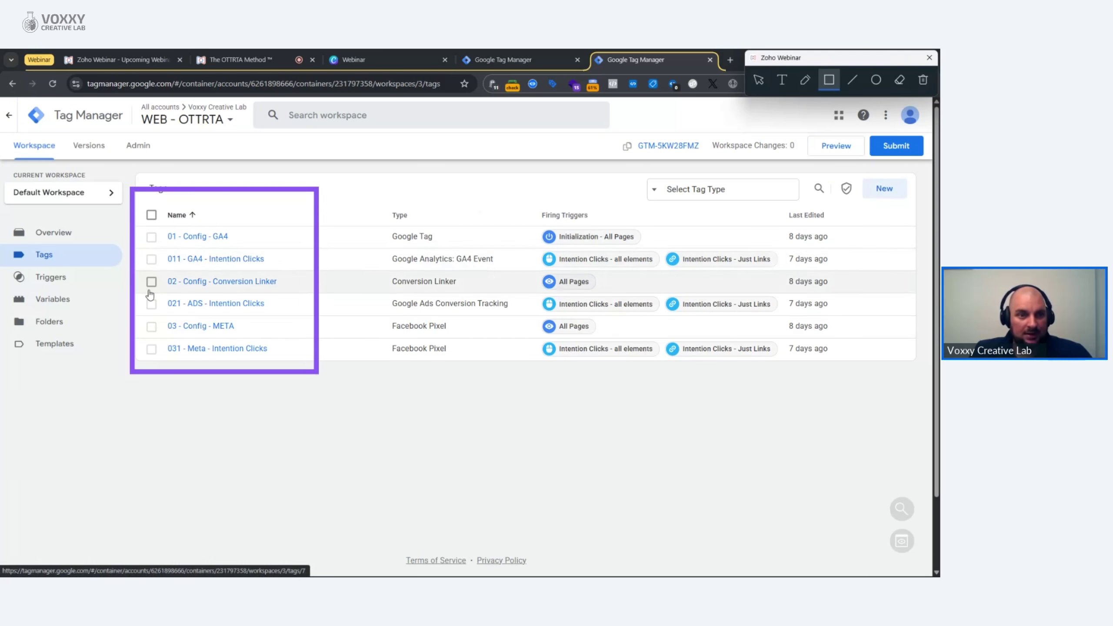
pyautogui.click(759, 79)
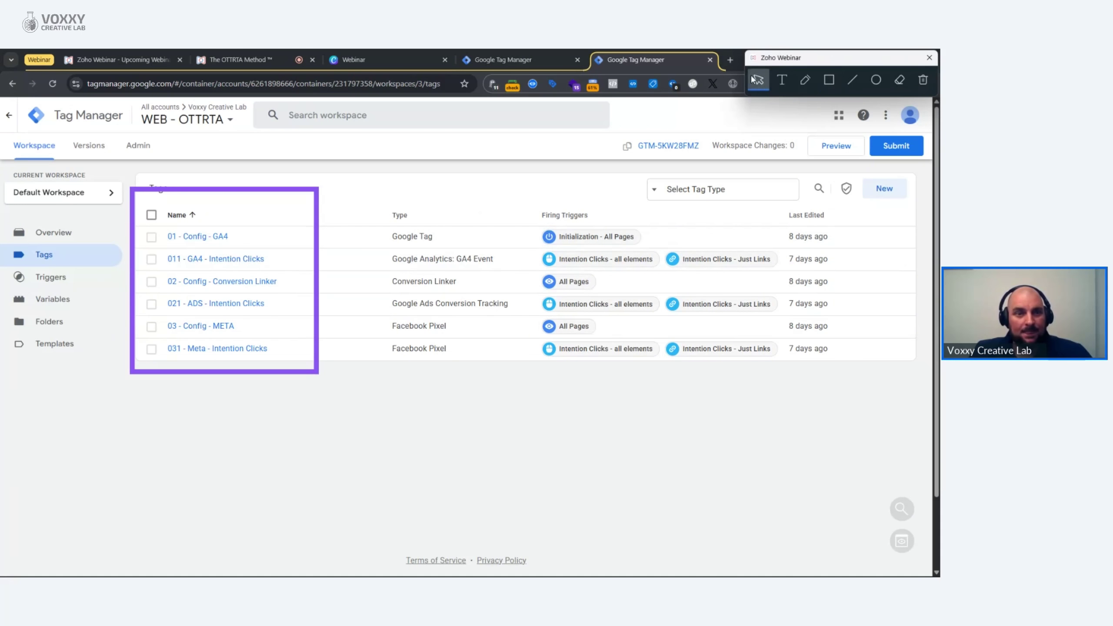
# Step: Temporarily select the 01 - Config - GA4, 02 - Config - Conversion Linker and 03 - Config - META tags
pyautogui.click(152, 237)
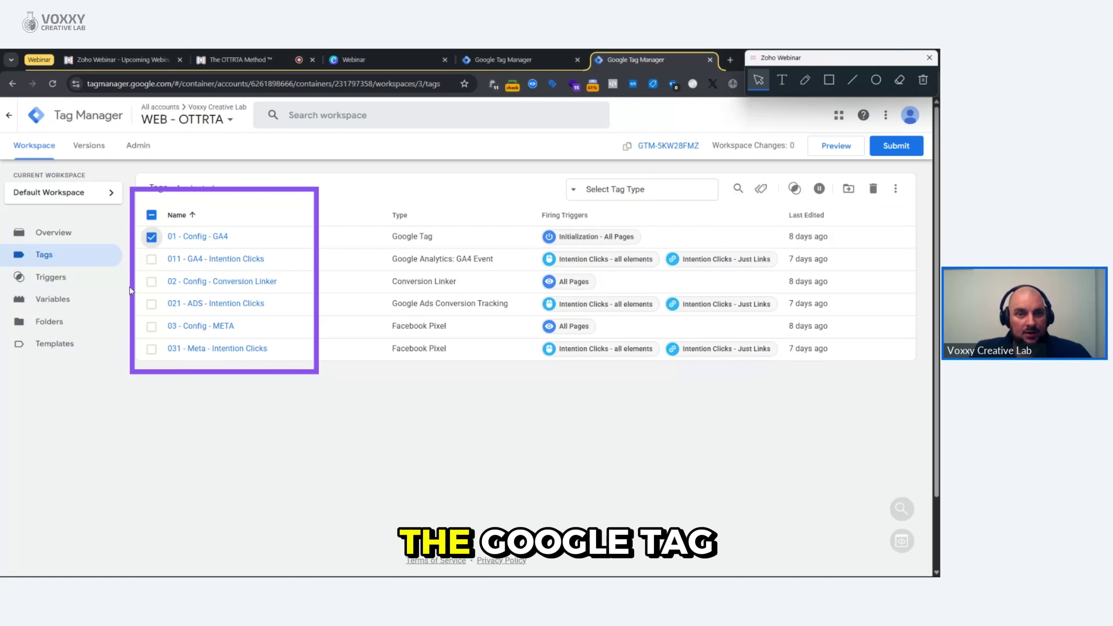
pyautogui.click(151, 281)
pyautogui.click(151, 327)
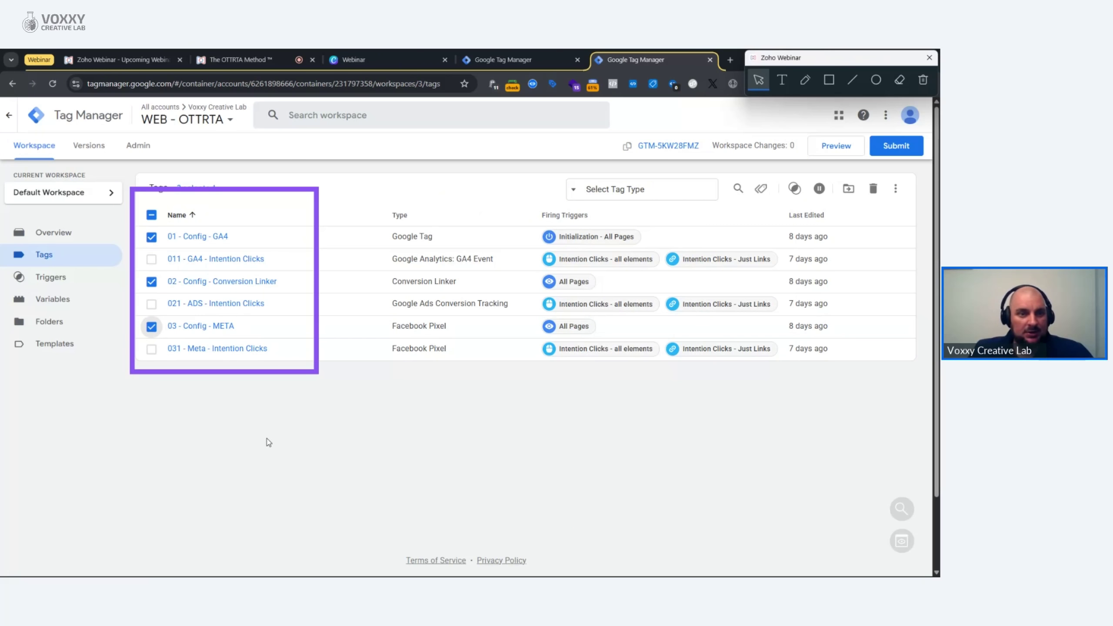
pyautogui.click(151, 325)
pyautogui.click(151, 281)
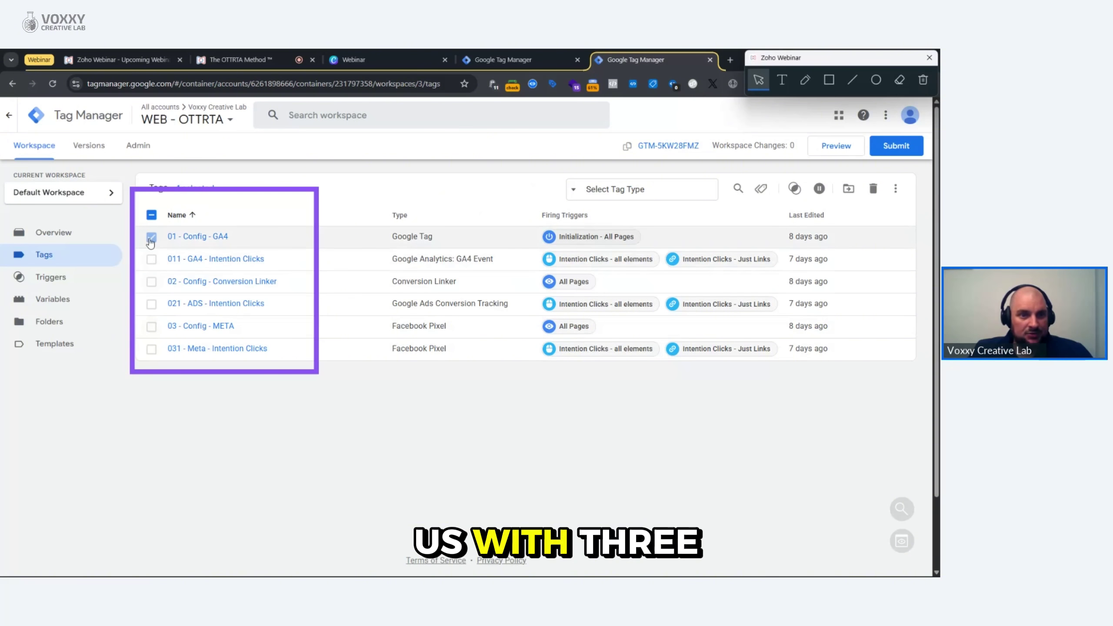
pyautogui.click(151, 237)
# Step: Select the GA4, ADS and Meta Intention Clicks tags (011, 021 and 031), and clear the rectangle annotation
pyautogui.click(151, 259)
pyautogui.click(152, 304)
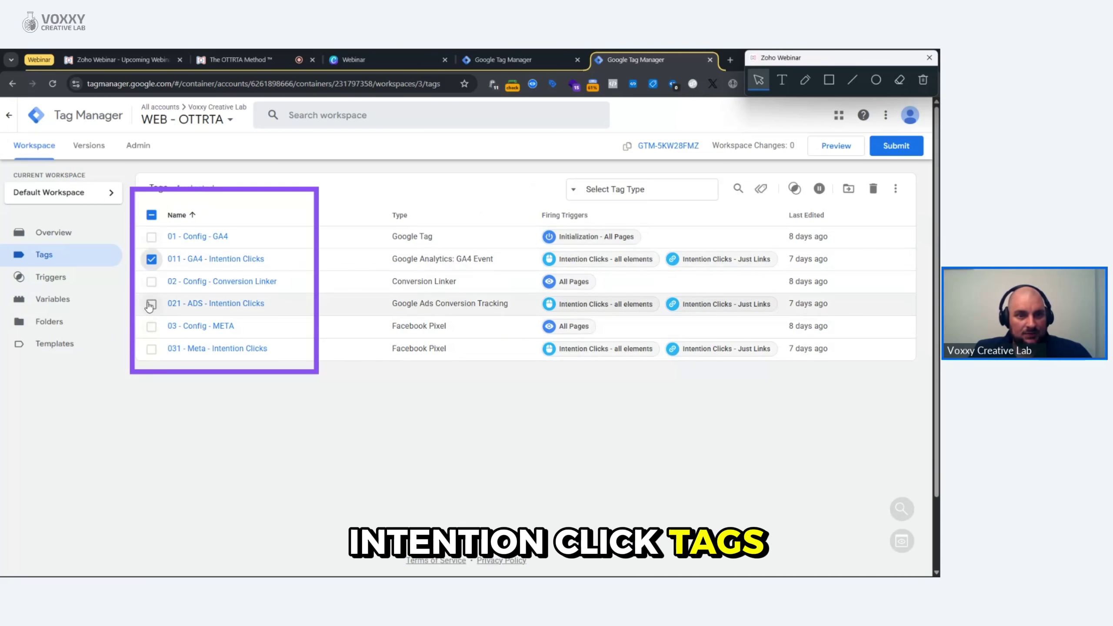
pyautogui.click(152, 349)
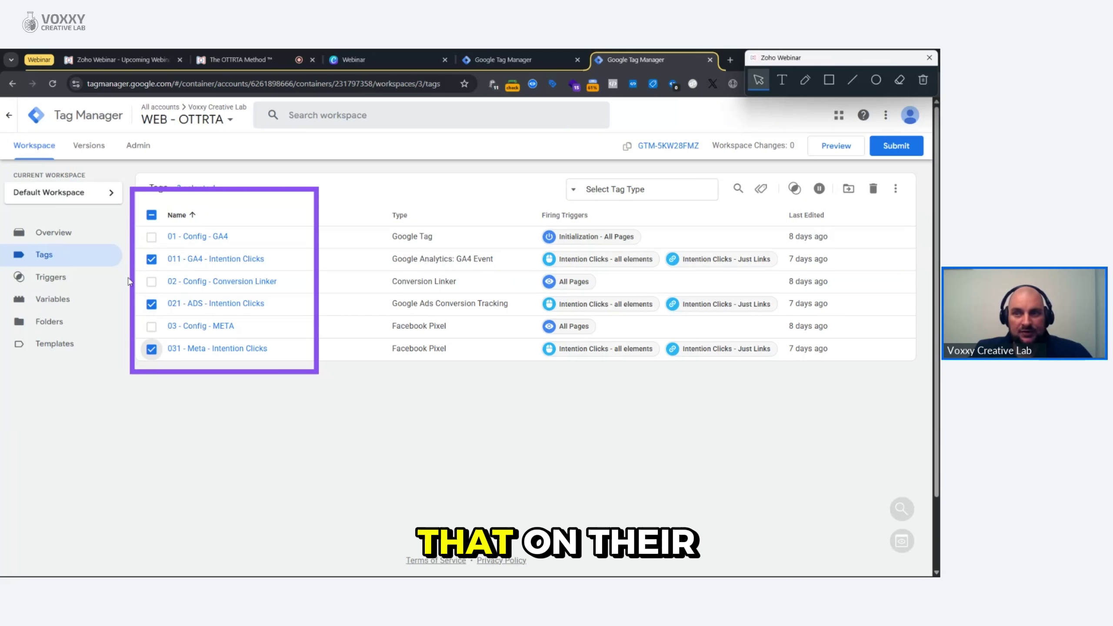
pyautogui.click(923, 80)
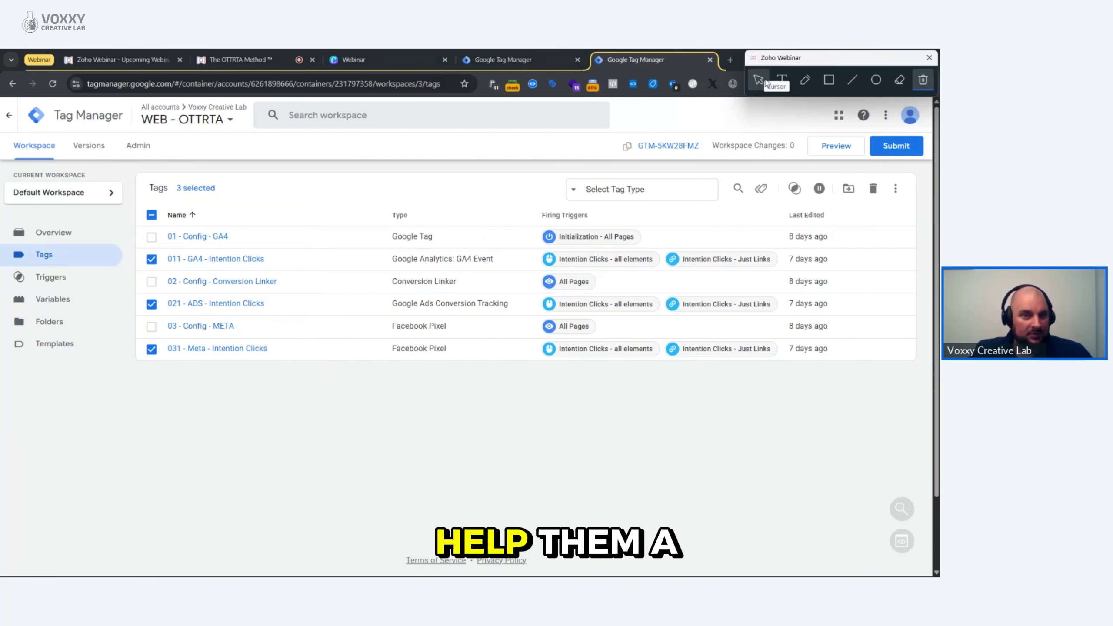
# Step: Inspect the 031 - Meta - Intention Clicks tag's configuration, temporarily outlining its custom Event Name with a rectangle
pyautogui.click(228, 349)
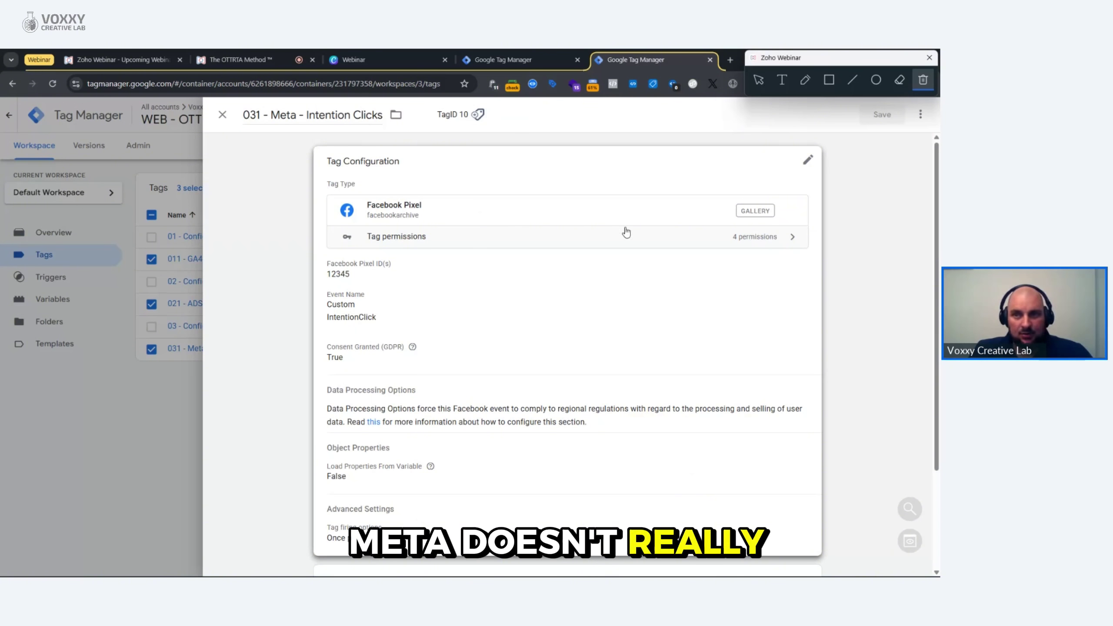
pyautogui.click(828, 81)
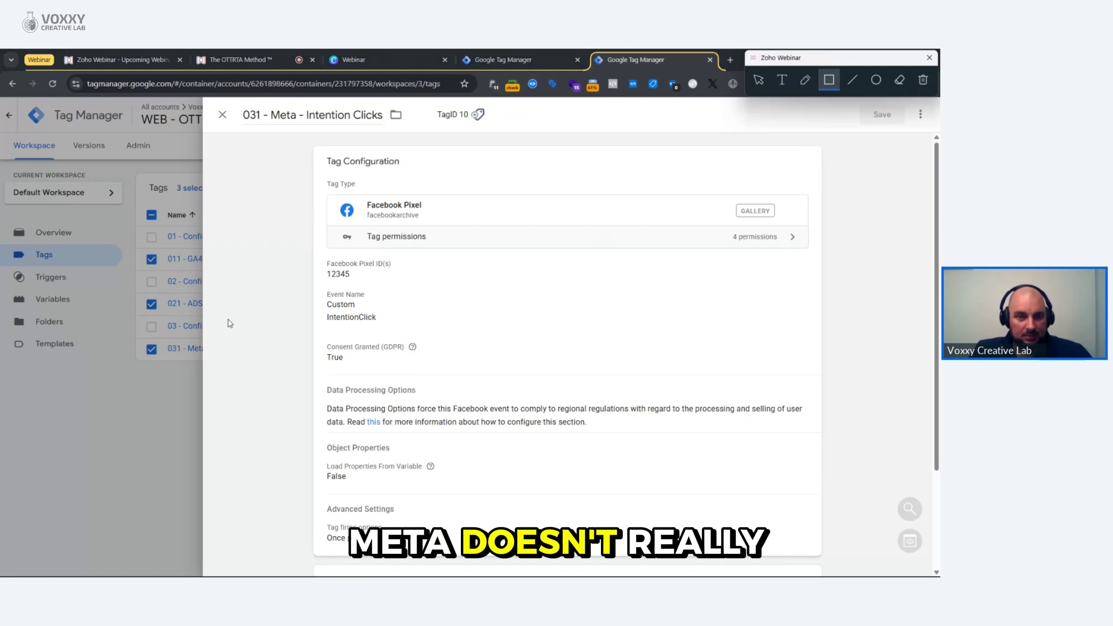
pyautogui.moveTo(307, 281); pyautogui.dragTo(402, 336)
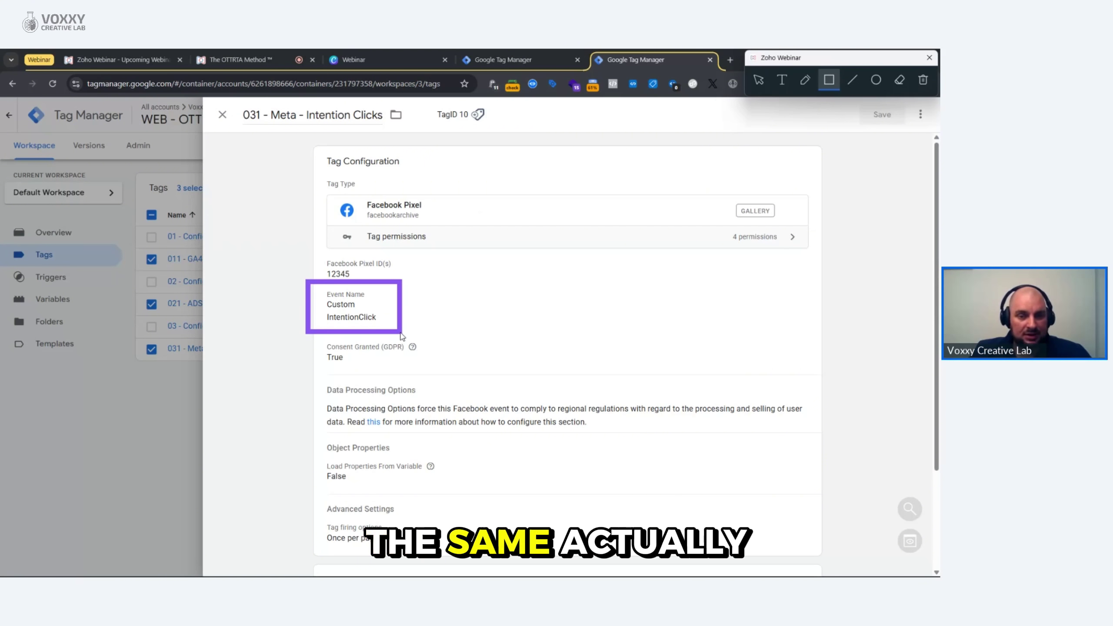
pyautogui.scroll(-3, 460, 331)
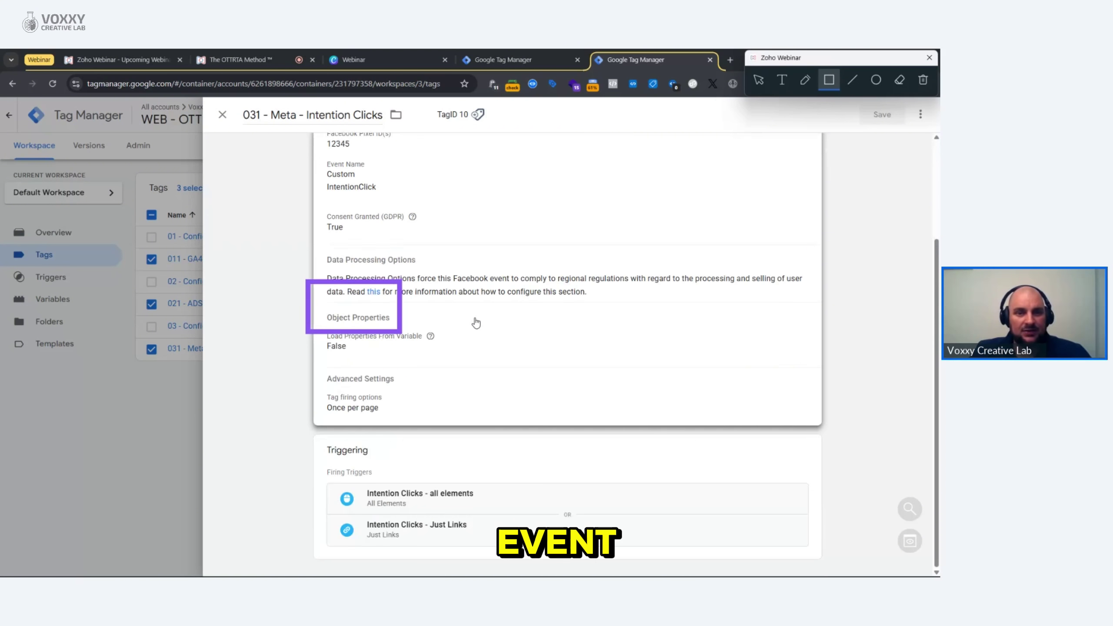
pyautogui.scroll(3, 475, 323)
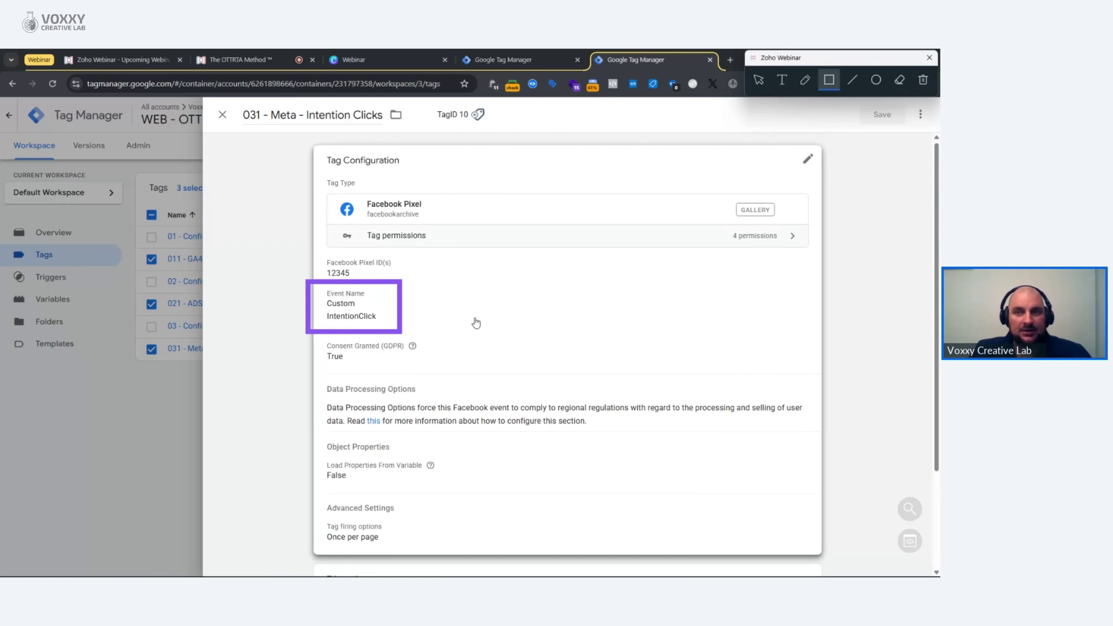
pyautogui.click(923, 81)
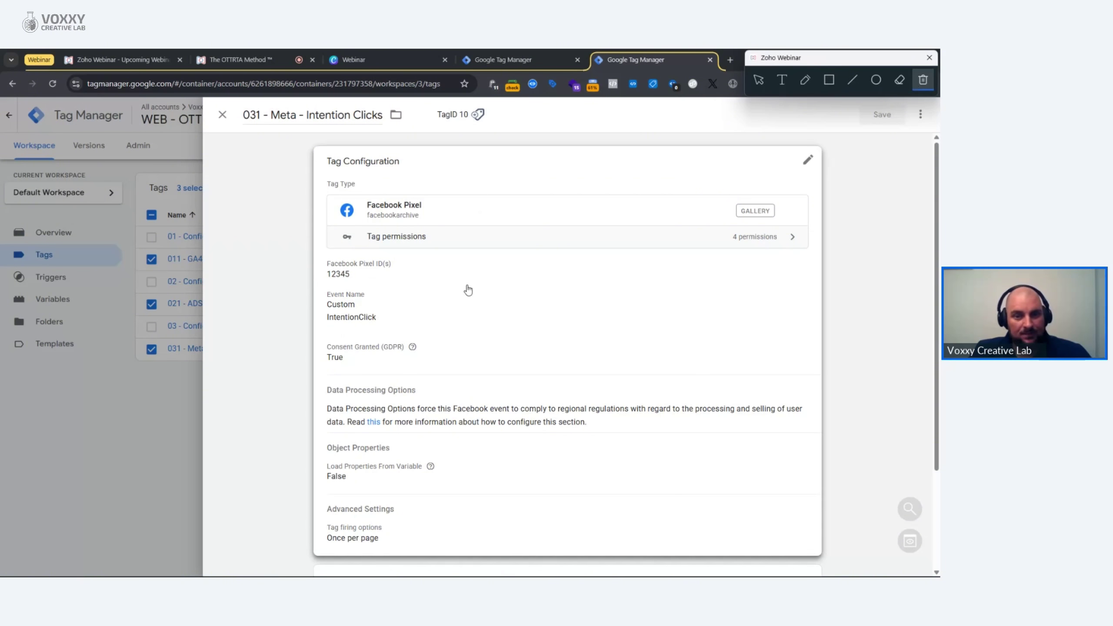
# Step: Inspect the Meta tag's two firing triggers, Intention Clicks - all elements and Intention Clicks - Just Links
pyautogui.scroll(-3, 467, 291)
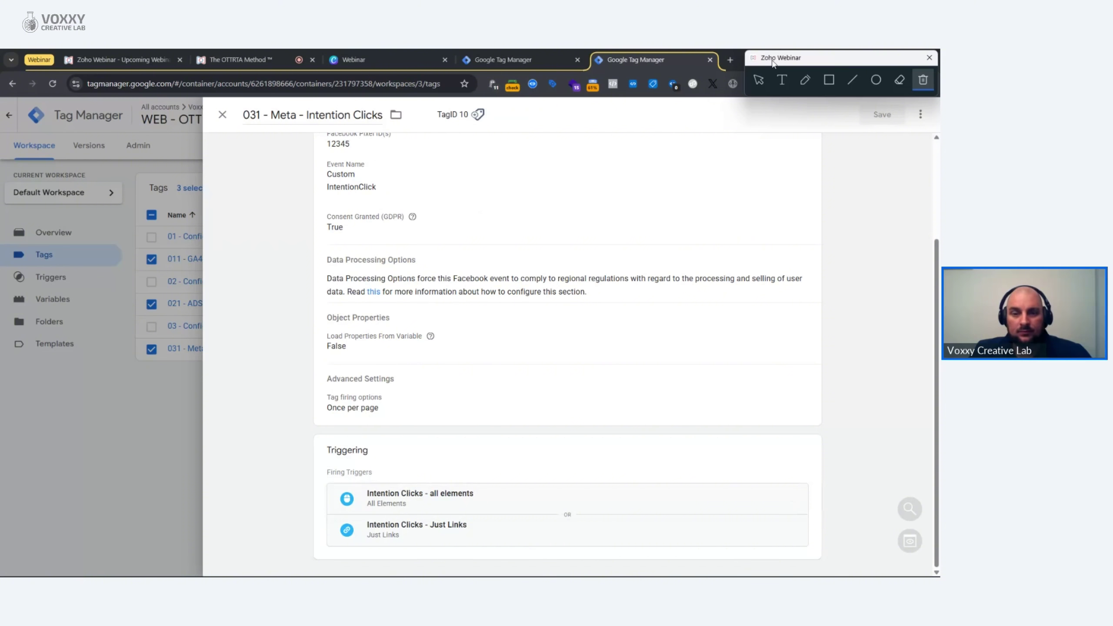
pyautogui.click(500, 500)
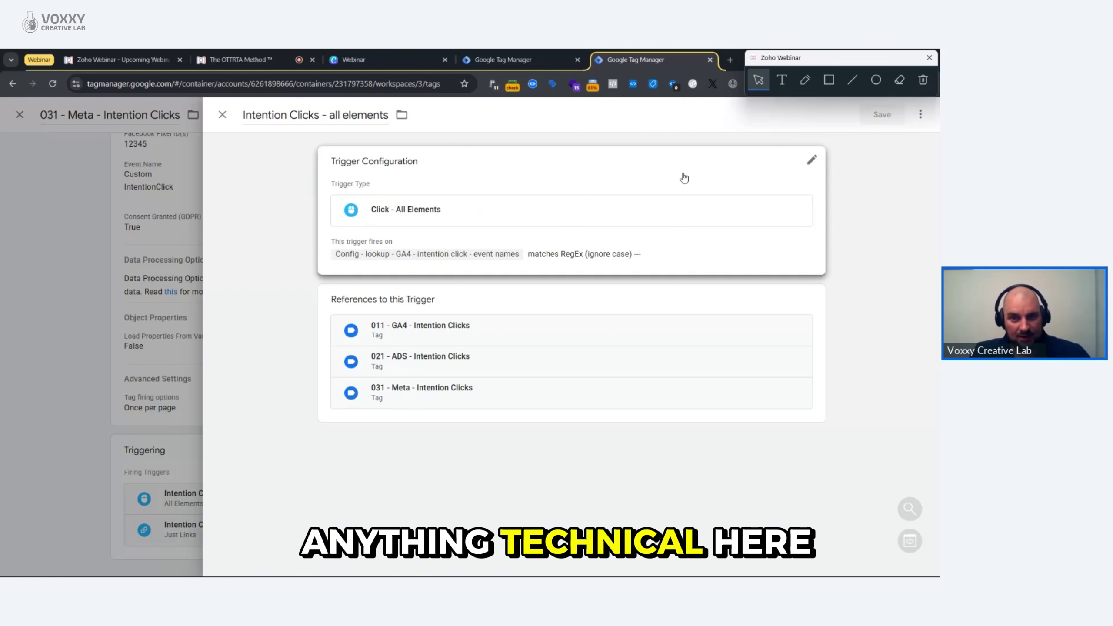
pyautogui.click(517, 175)
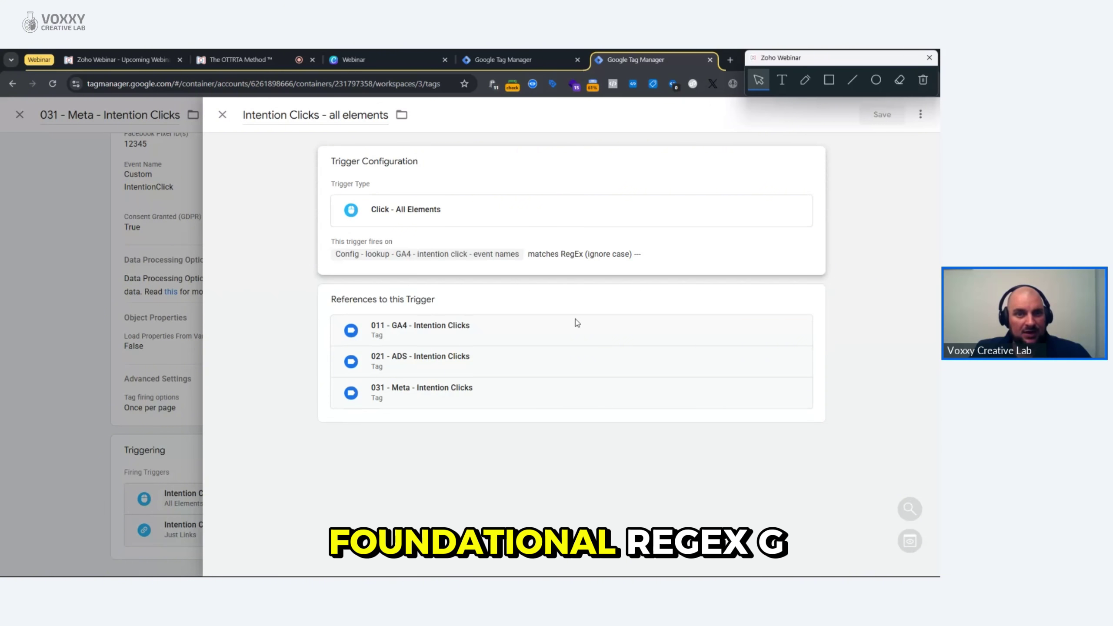
pyautogui.click(869, 266)
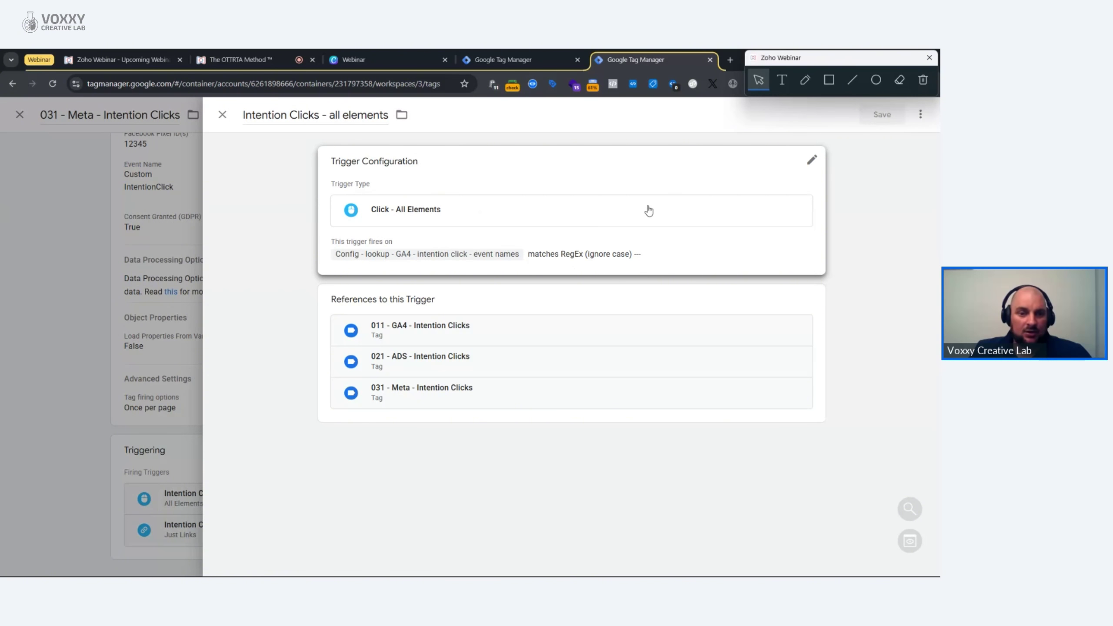
pyautogui.press('Escape')
pyautogui.click(385, 537)
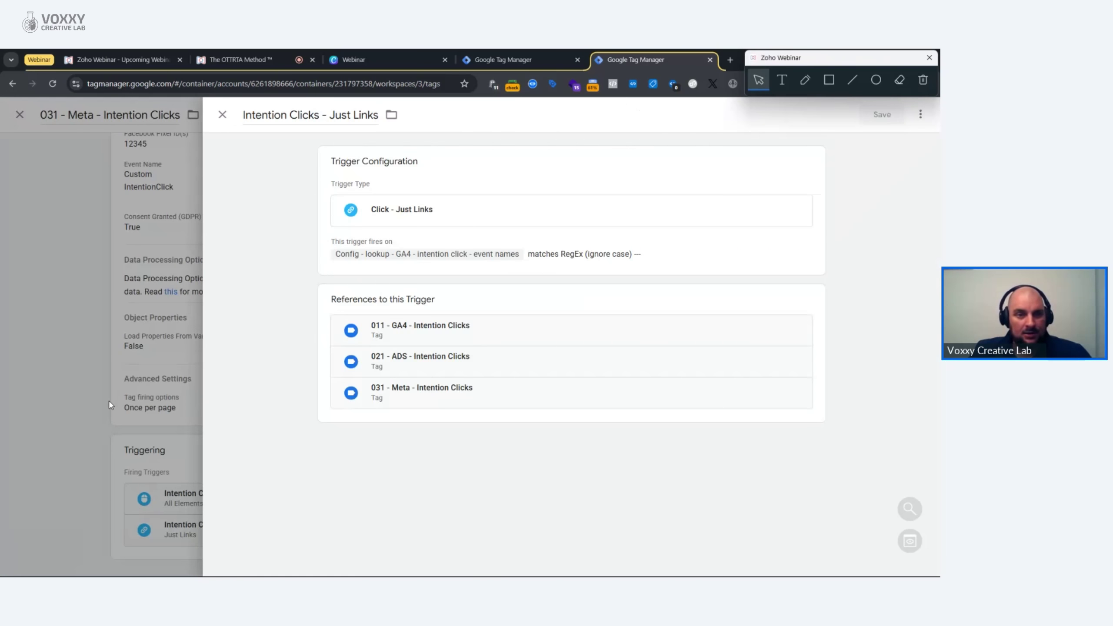
# Step: Close the trigger and Meta tag details, and inspect the configuration of the 021 - ADS - Intention Clicks tag
pyautogui.press('Escape')
pyautogui.press('Escape')
pyautogui.click(245, 305)
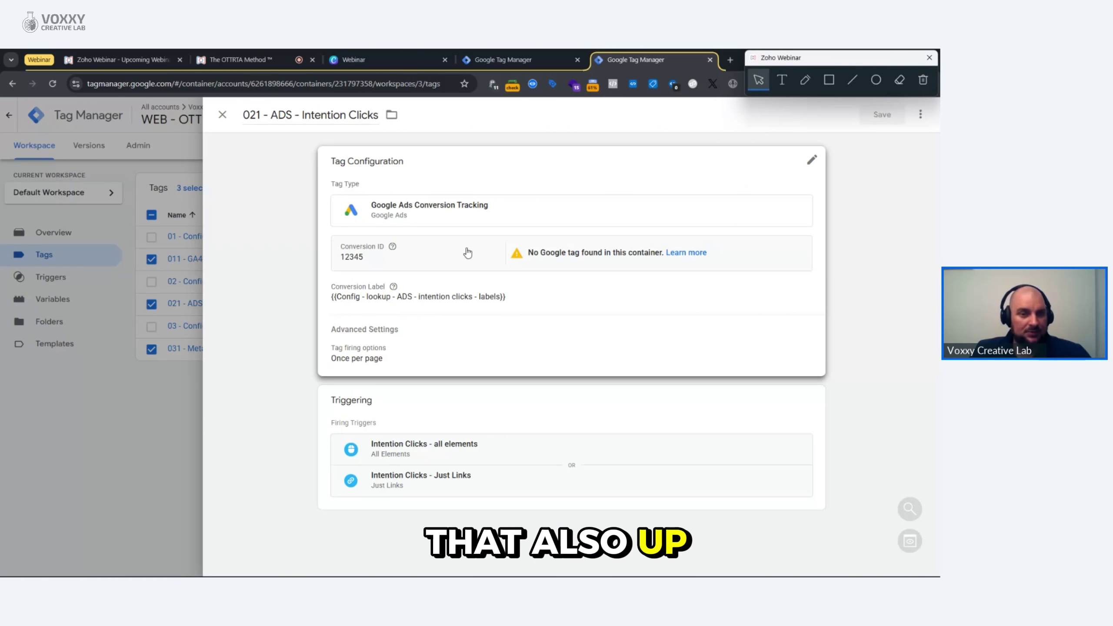
pyautogui.click(173, 444)
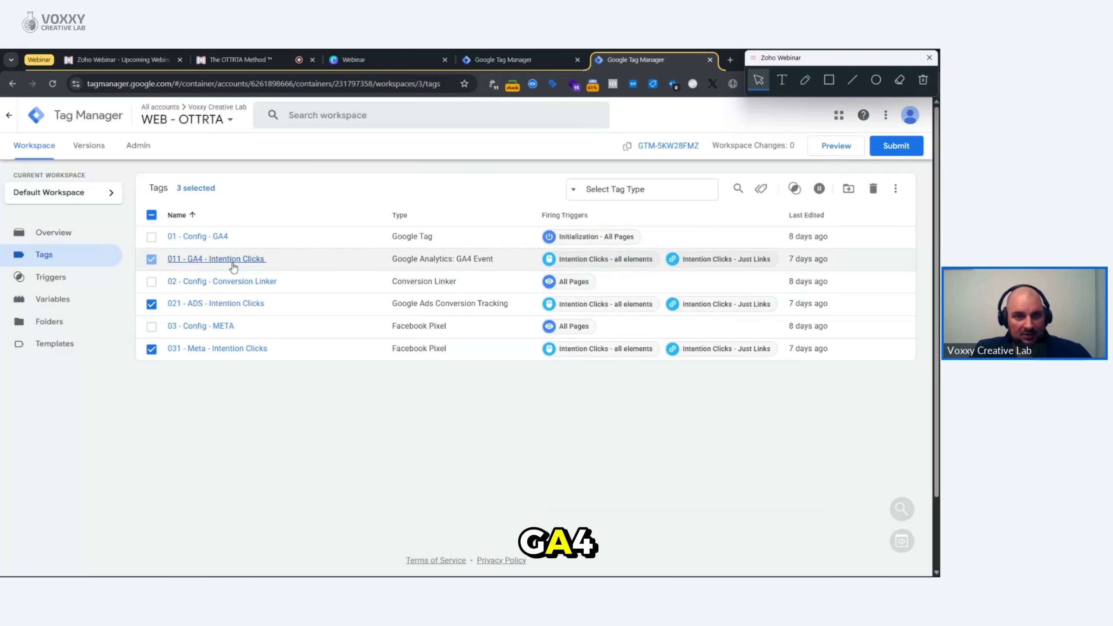
# Step: Inspect the 011 - GA4 - Intention Clicks tag's event name, event parameters and firing triggers
pyautogui.click(233, 263)
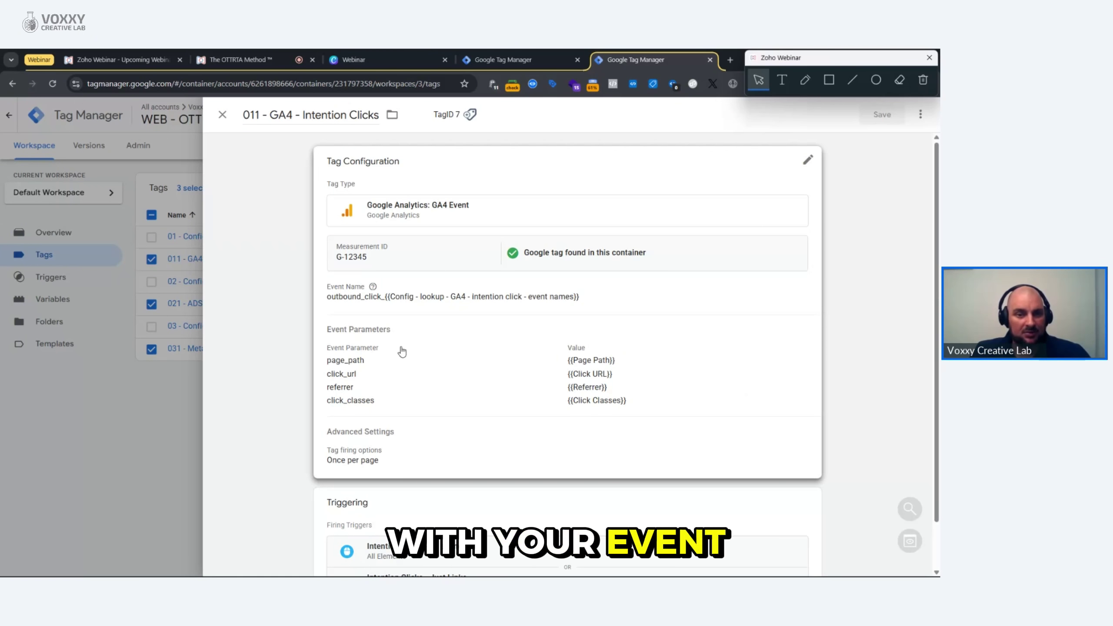
pyautogui.scroll(-1, 400, 343)
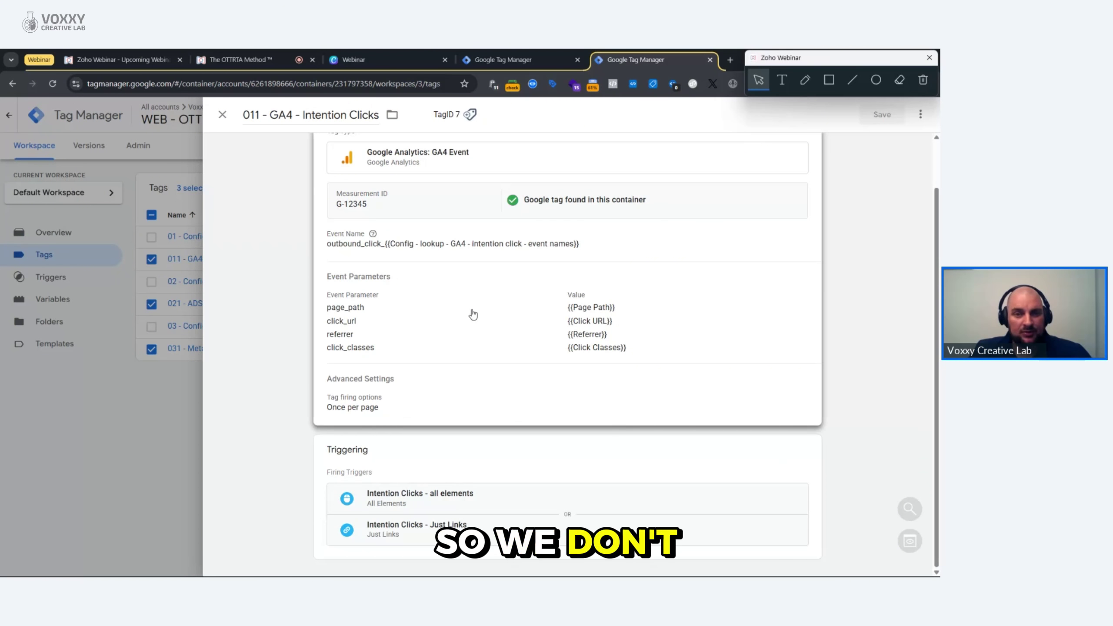
pyautogui.scroll(1, 535, 367)
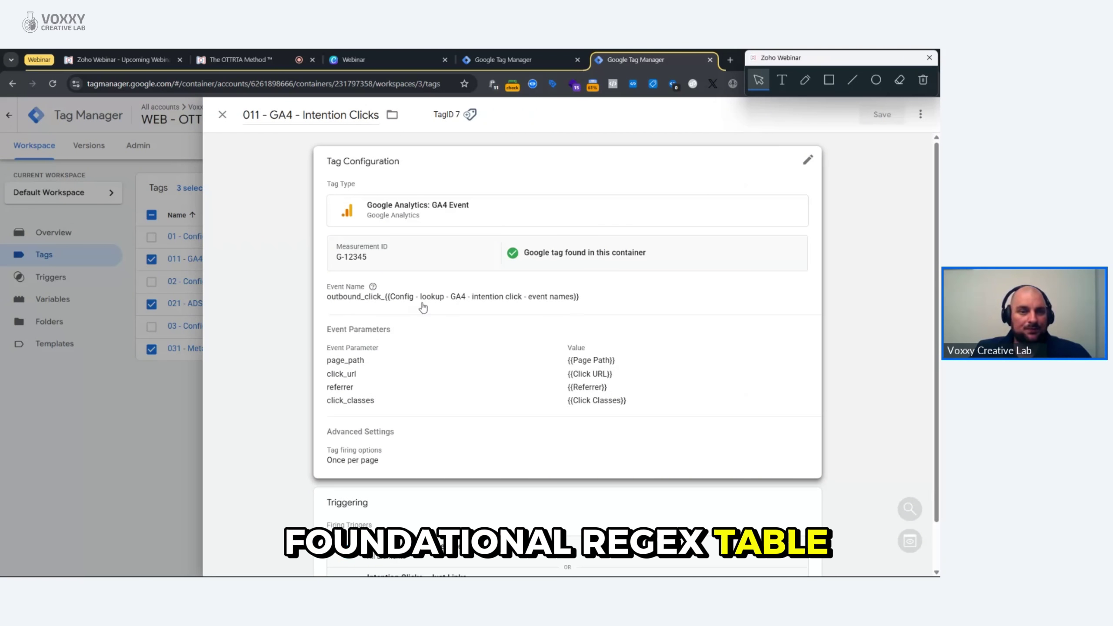
pyautogui.click(163, 424)
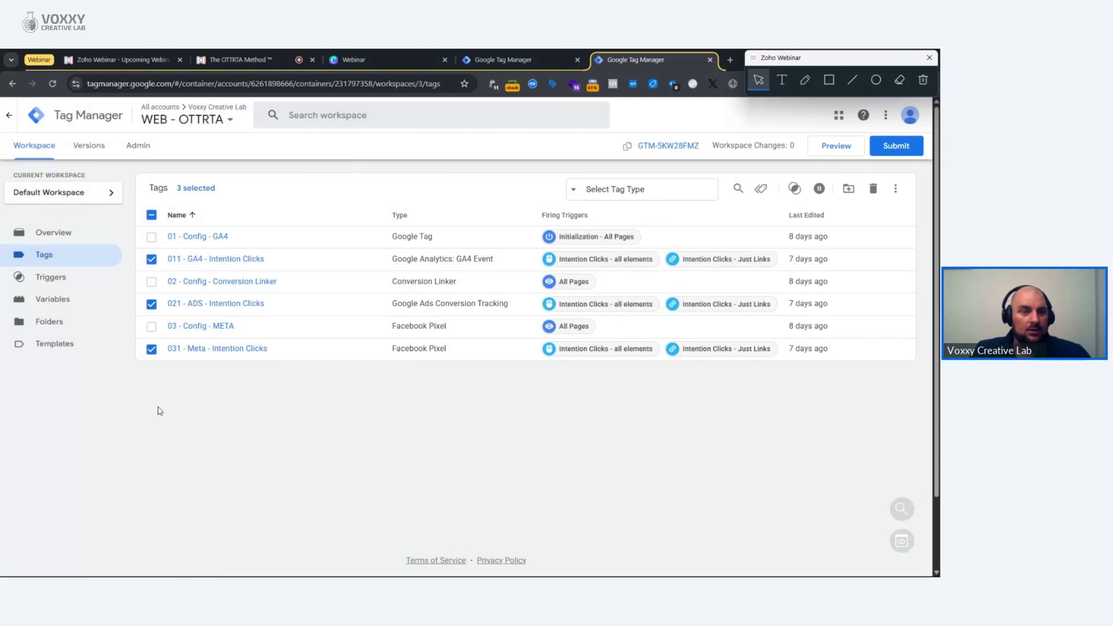
pyautogui.click(151, 215)
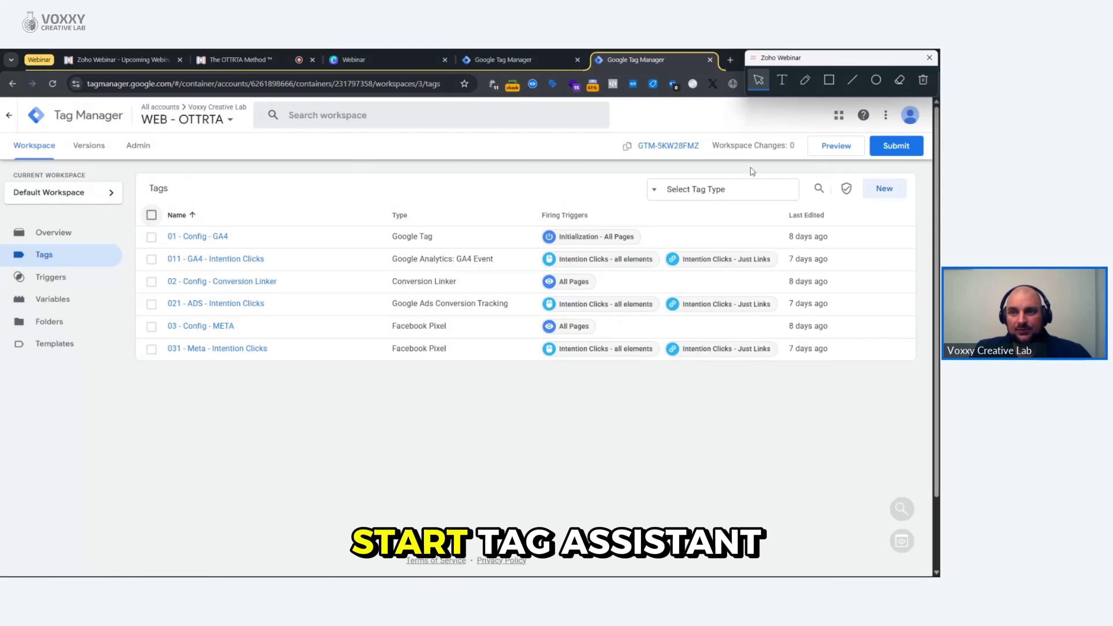
pyautogui.click(832, 149)
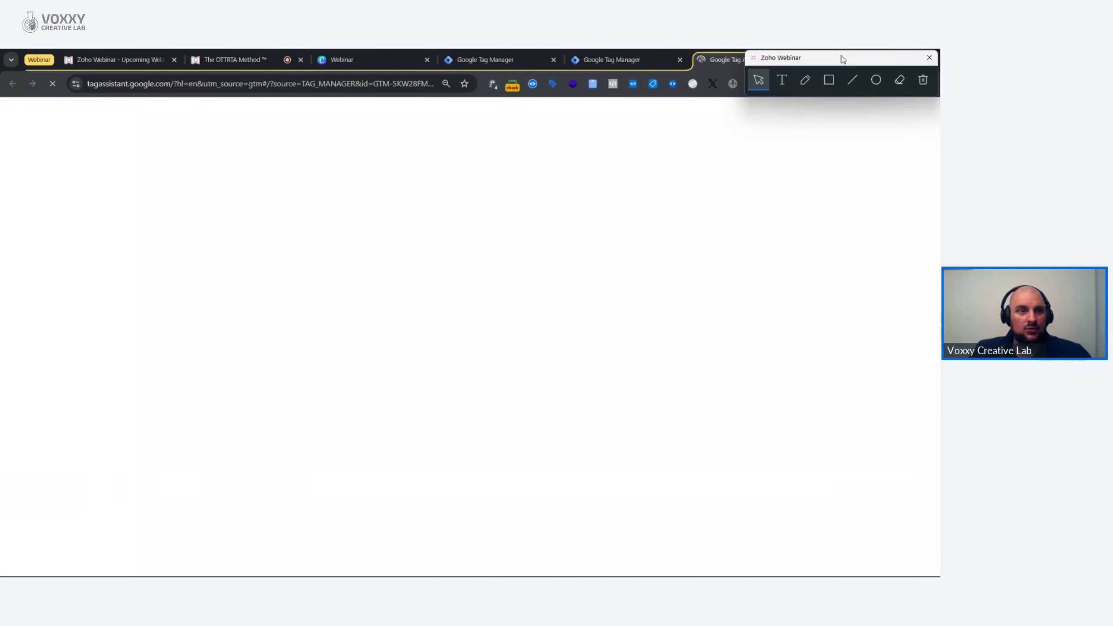
pyautogui.moveTo(843, 60); pyautogui.dragTo(96, 59)
pyautogui.click(417, 288)
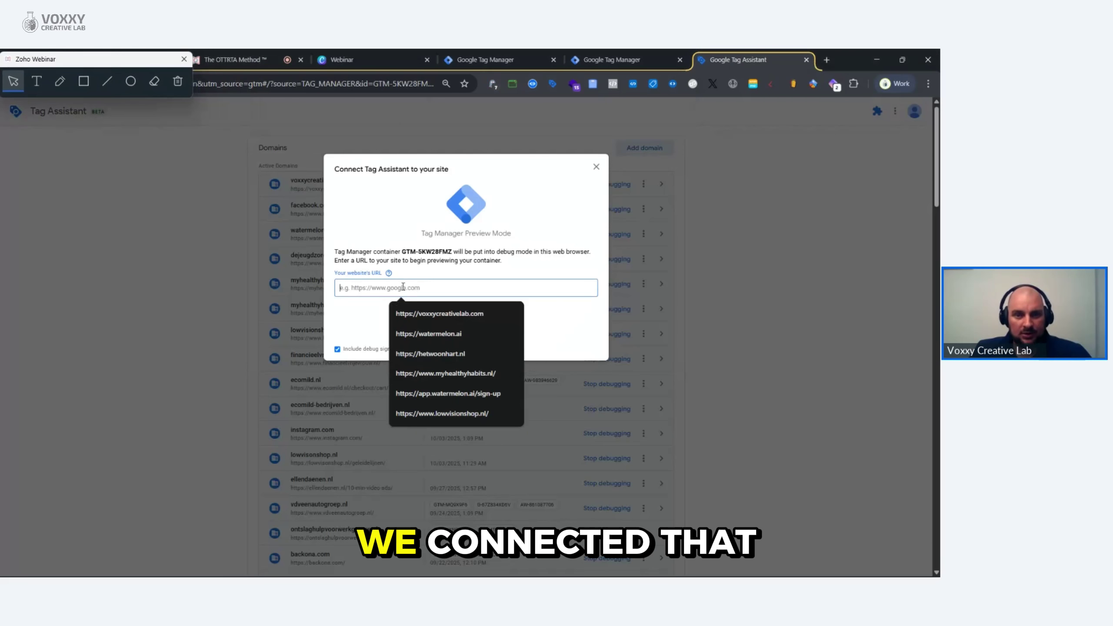
pyautogui.click(428, 309)
pyautogui.click(461, 313)
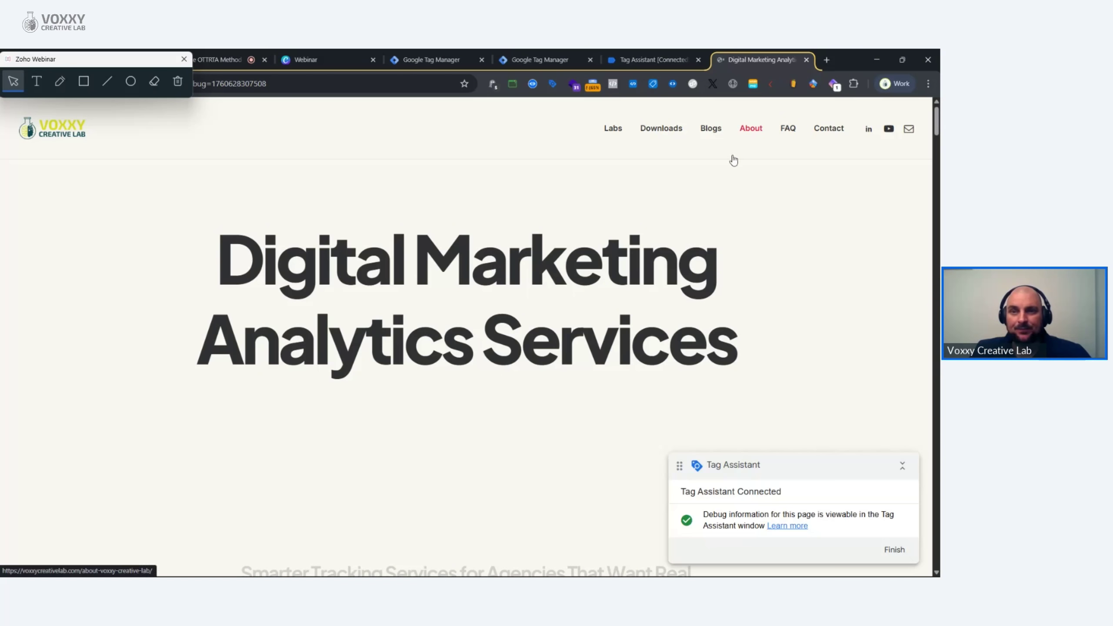
pyautogui.click(644, 60)
pyautogui.click(466, 267)
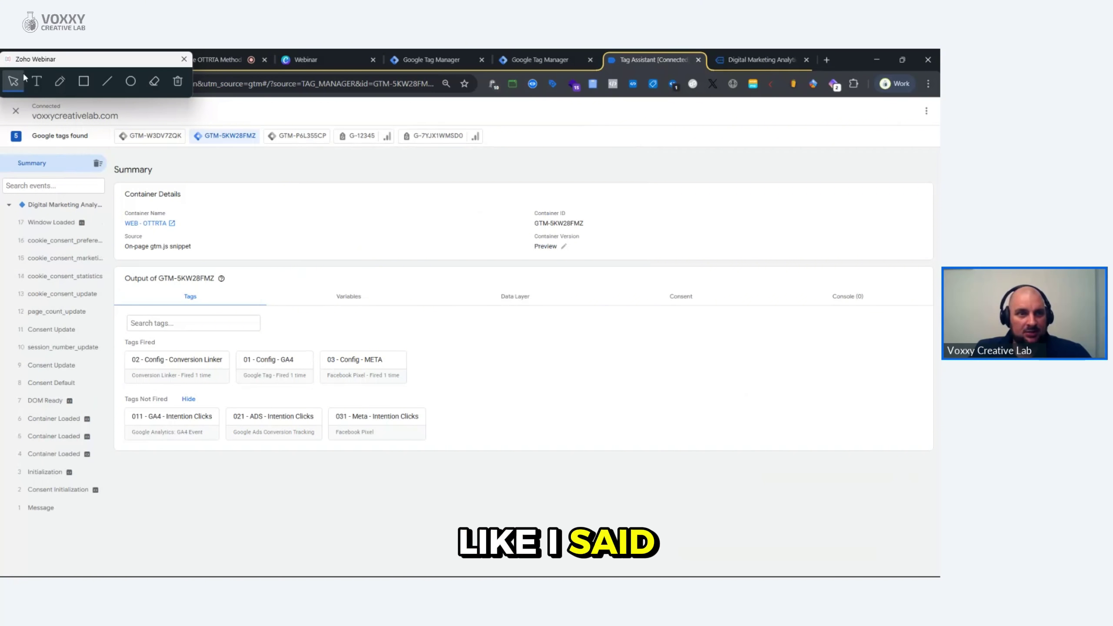
# Step: Temporarily outline the row of Google tags found on the site with a rectangle
pyautogui.click(83, 84)
pyautogui.moveTo(93, 112)
pyautogui.mouseDown()
pyautogui.moveTo(257, 160)
pyautogui.moveTo(523, 159)
pyautogui.mouseUp()
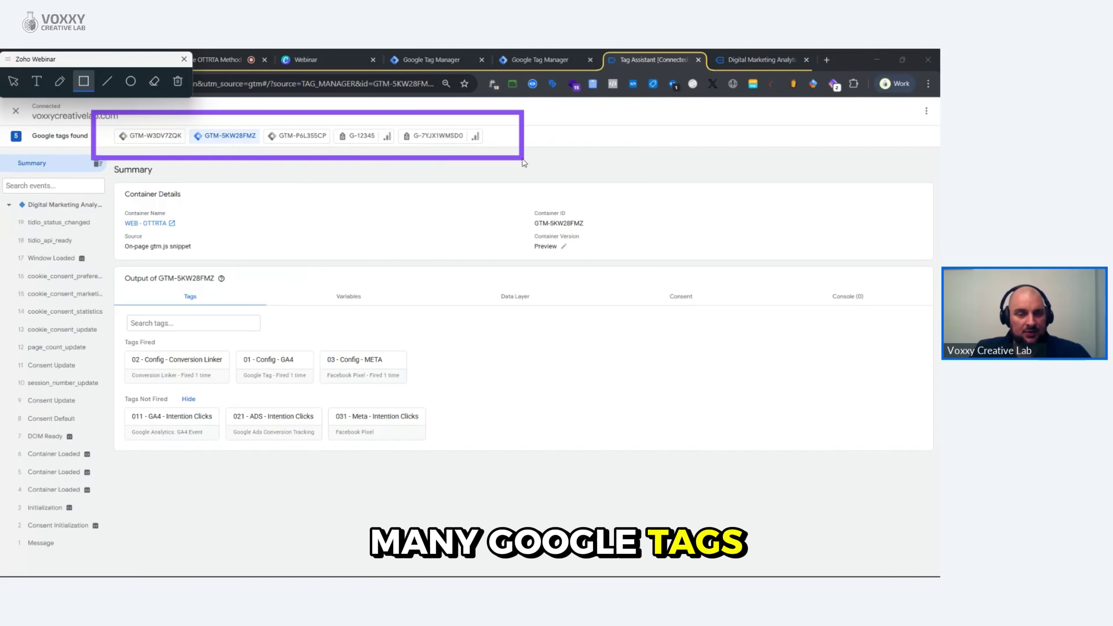
pyautogui.click(178, 82)
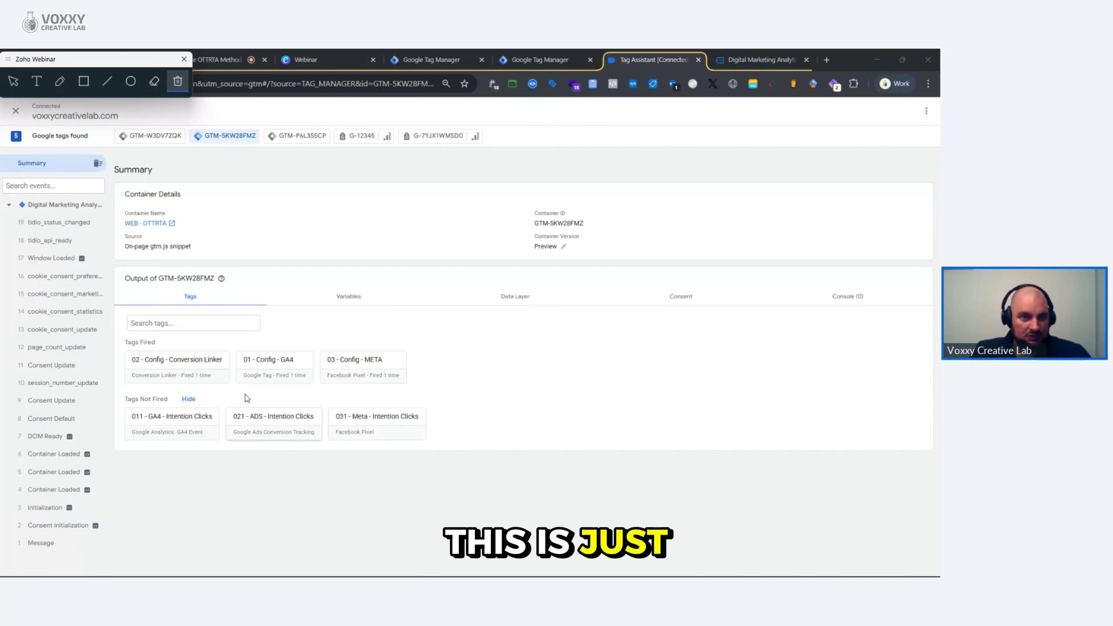
# Step: Temporarily outline the Tags Fired and Tags Not Fired groups in the container output with rectangles
pyautogui.click(83, 82)
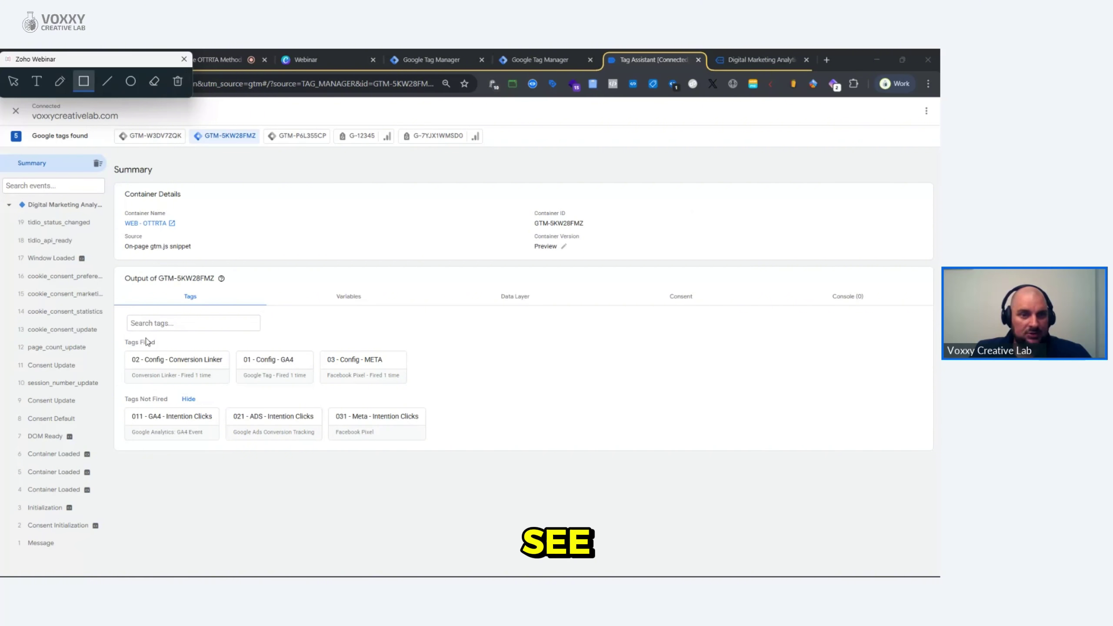
pyautogui.moveTo(118, 342); pyautogui.dragTo(424, 392)
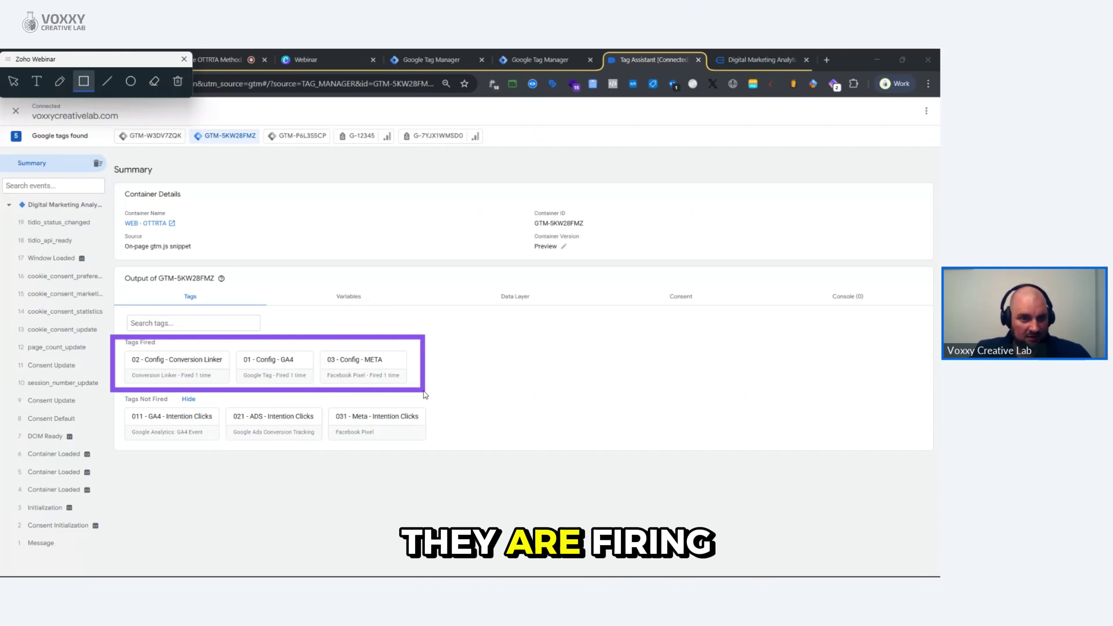
pyautogui.moveTo(106, 399)
pyautogui.mouseDown()
pyautogui.moveTo(333, 462)
pyautogui.moveTo(444, 452)
pyautogui.mouseUp()
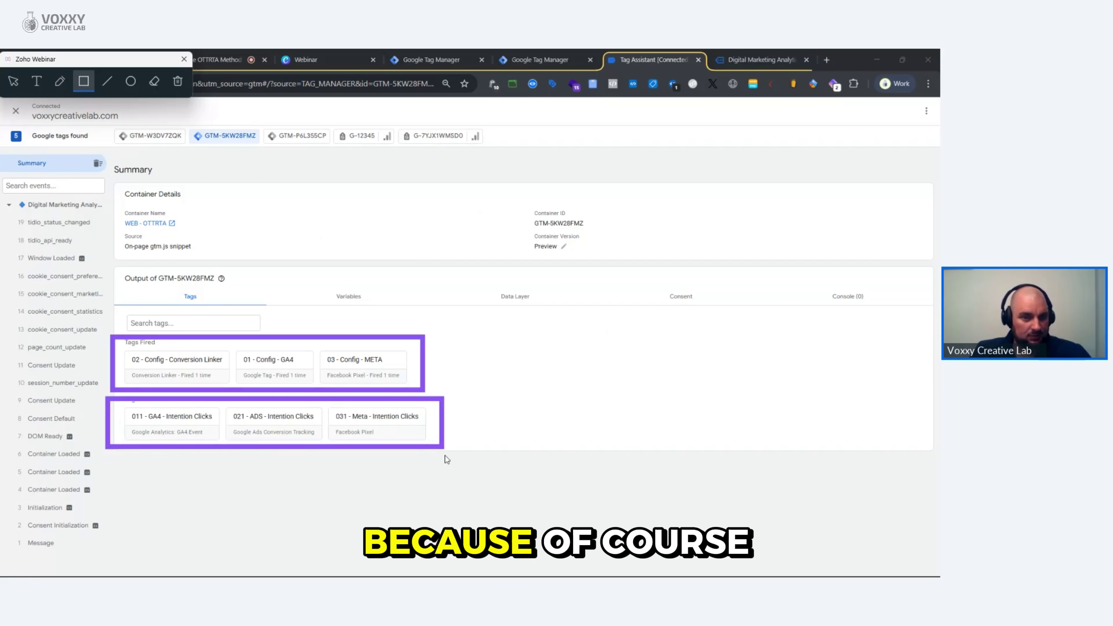
pyautogui.click(177, 82)
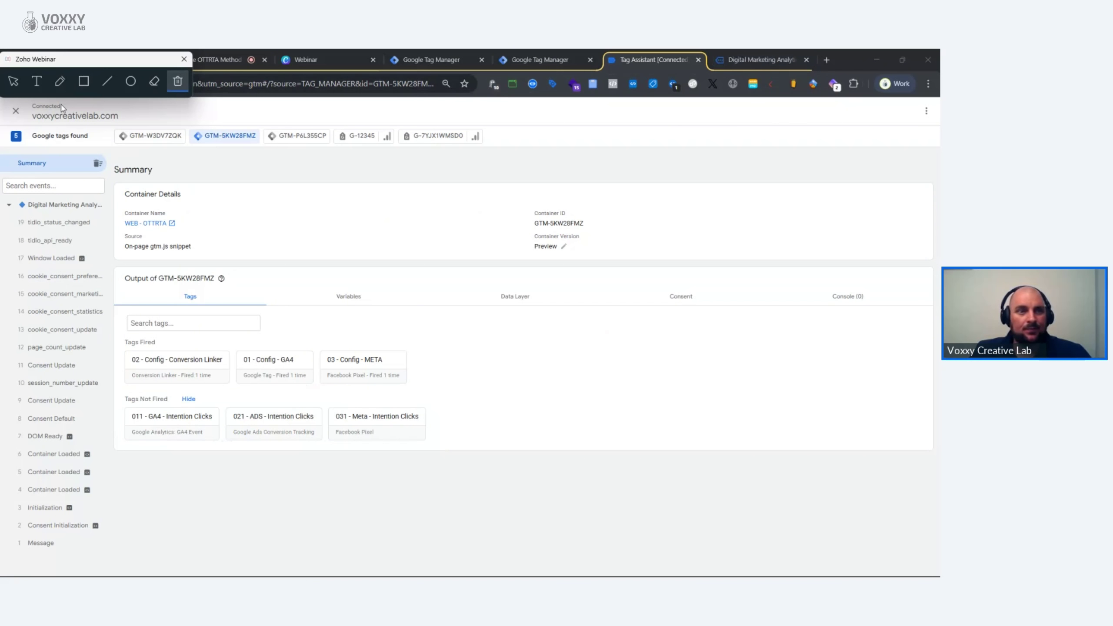
# Step: On the previewed website, dismiss the Free Live Webinar pop-up and activate the header's e-mail link
pyautogui.click(786, 66)
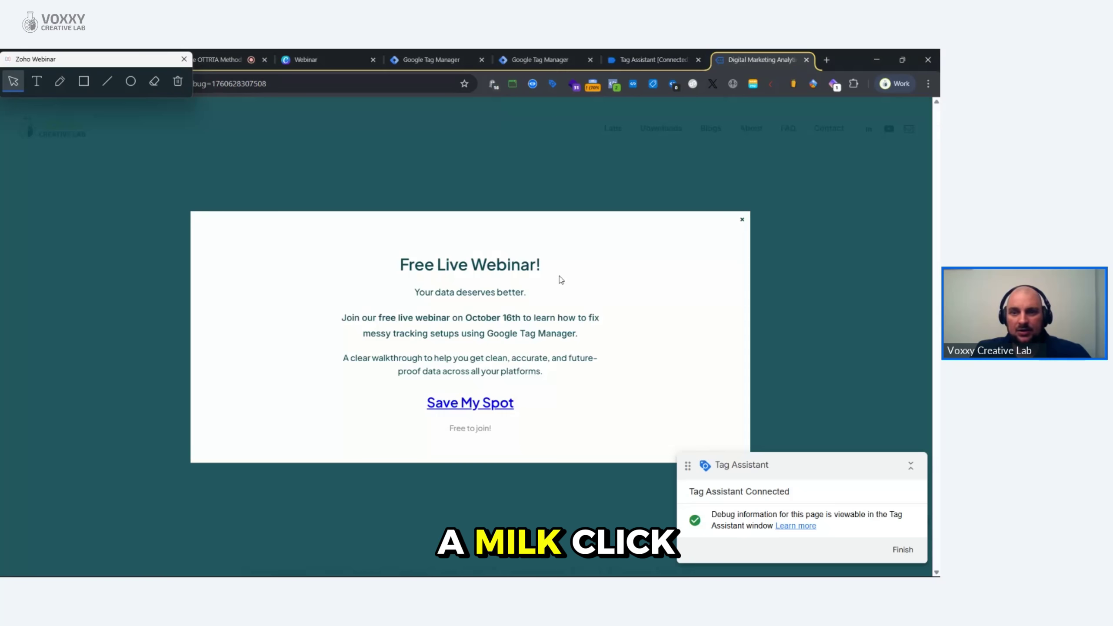
pyautogui.click(744, 222)
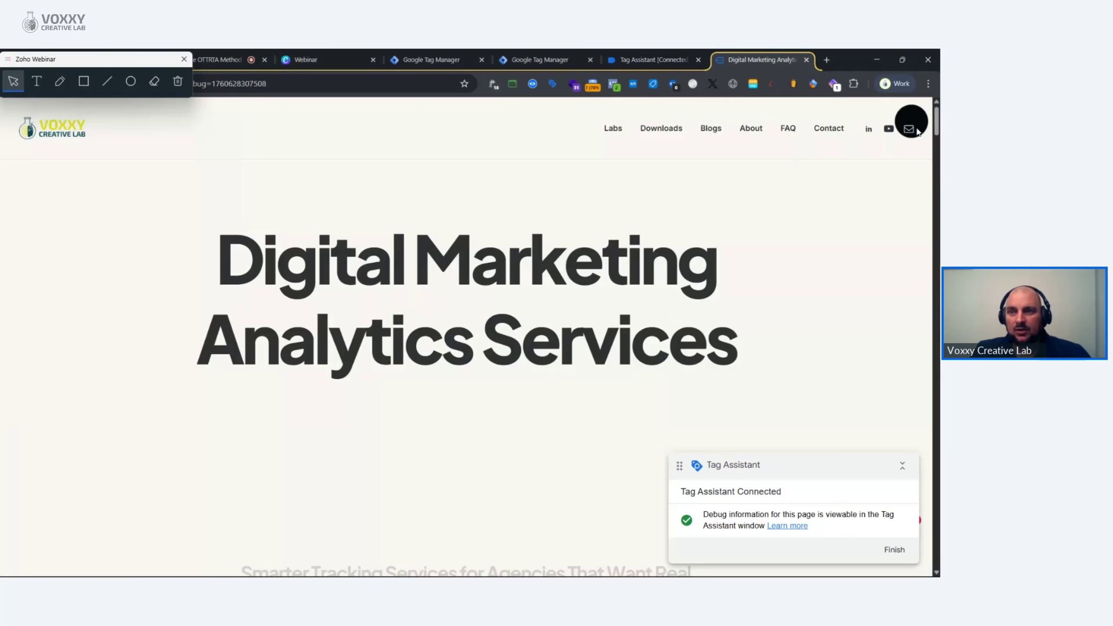
pyautogui.click(916, 133)
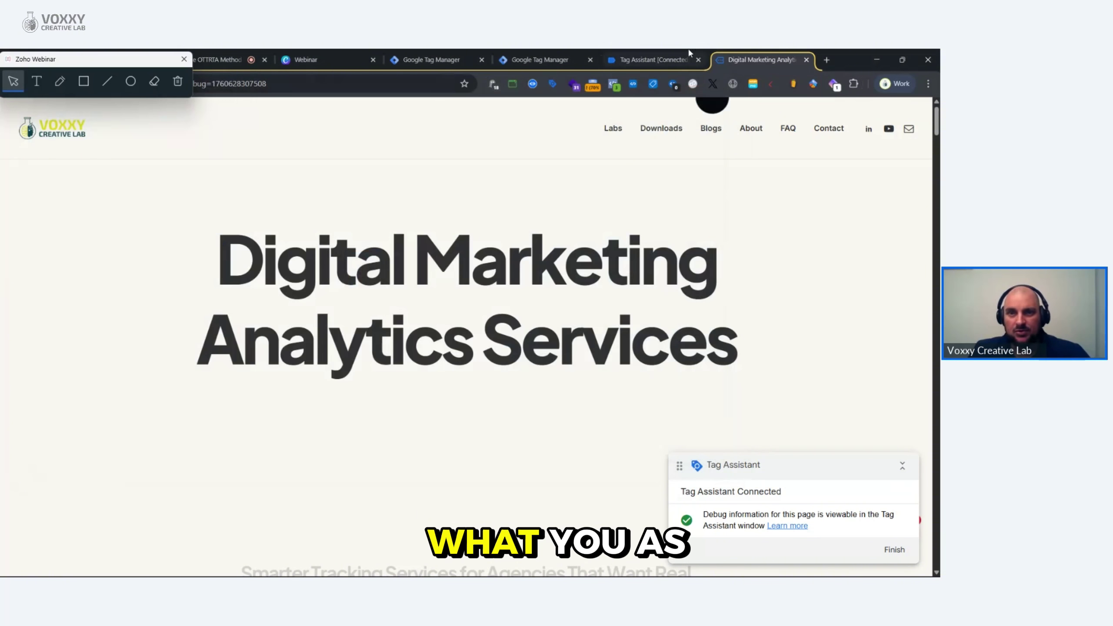
# Step: In Tag Assistant, inspect the Link Click event's variables, temporarily outlining the Click URL row with a rectangle
pyautogui.click(664, 60)
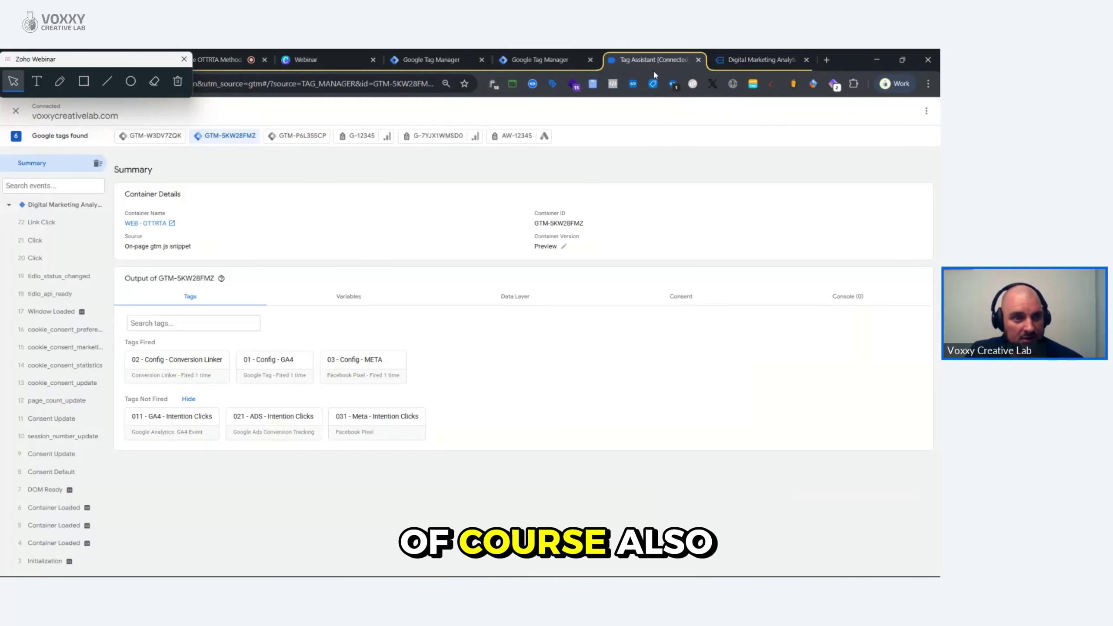
pyautogui.click(40, 227)
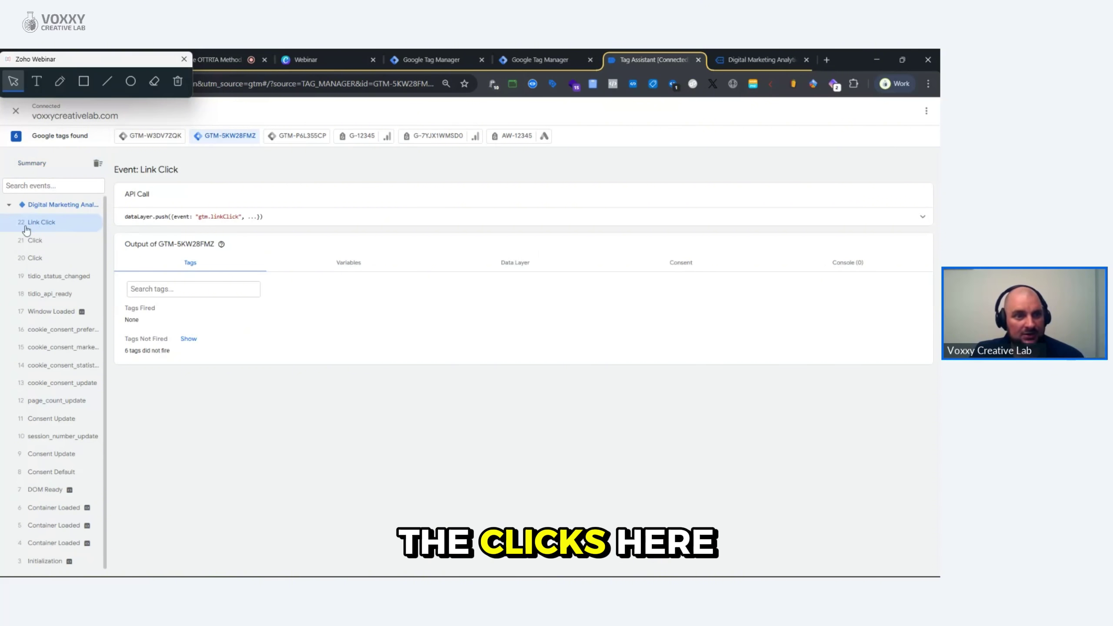
pyautogui.click(353, 265)
pyautogui.click(83, 81)
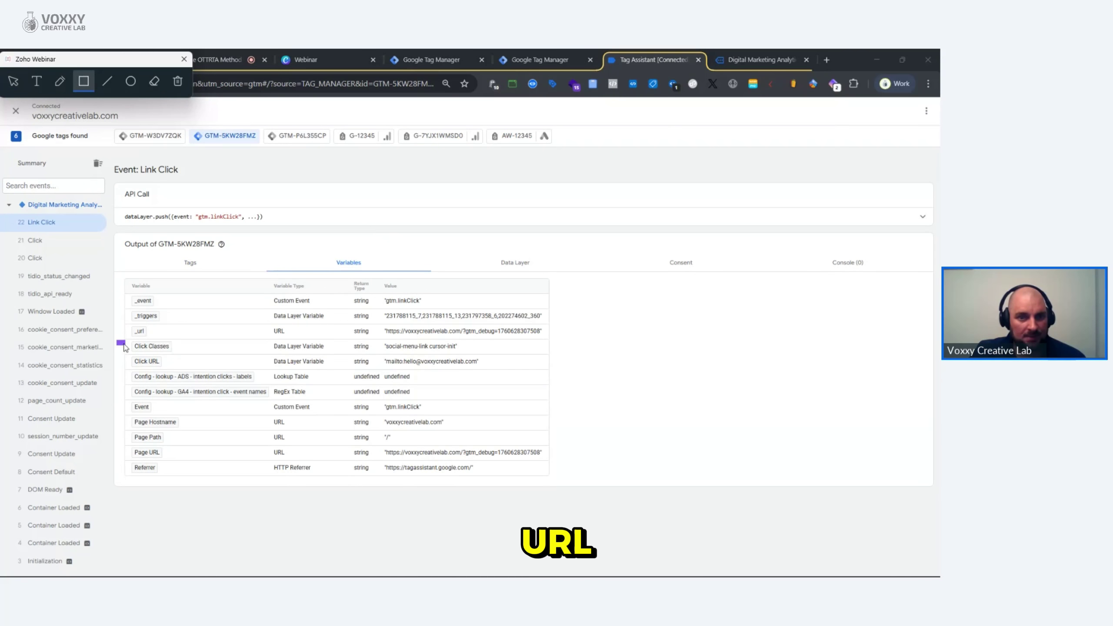
pyautogui.moveTo(124, 348)
pyautogui.mouseDown()
pyautogui.moveTo(290, 397)
pyautogui.moveTo(500, 384)
pyautogui.mouseUp()
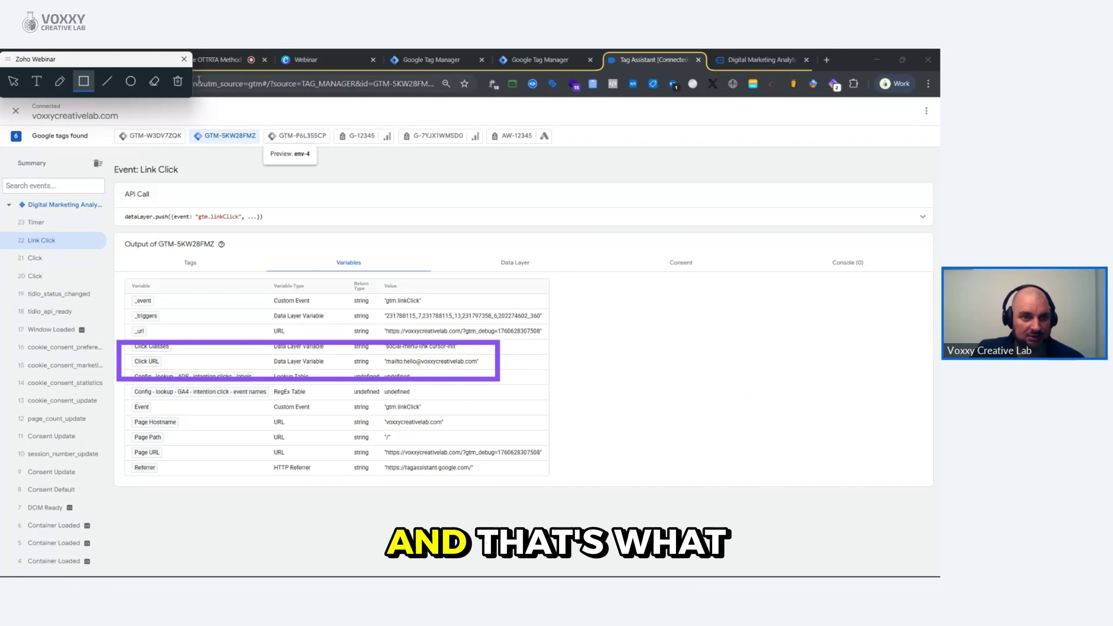
pyautogui.click(178, 82)
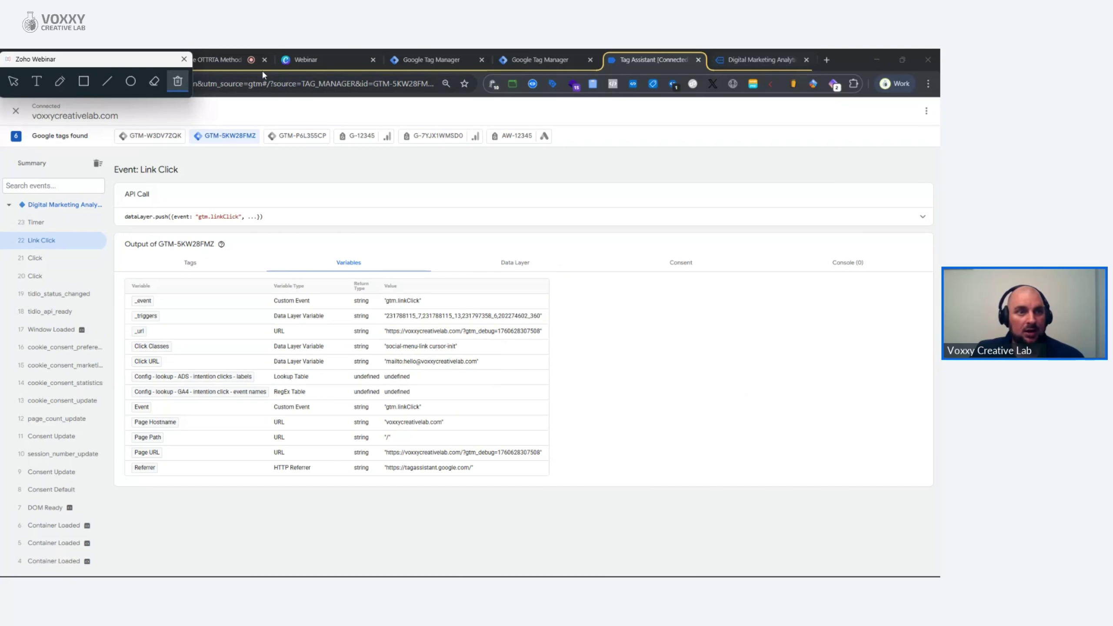
# Step: Follow the website's Facebook link to generate another link event, and go back from the Facebook page to the website
pyautogui.click(13, 87)
pyautogui.click(761, 60)
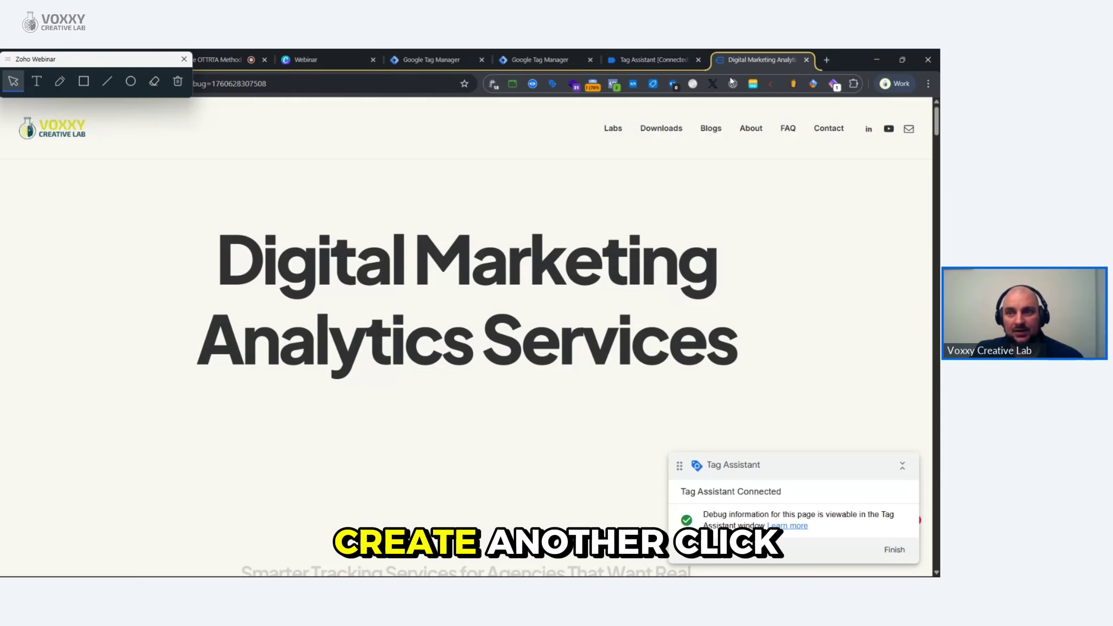
pyautogui.scroll(-15, 777, 330)
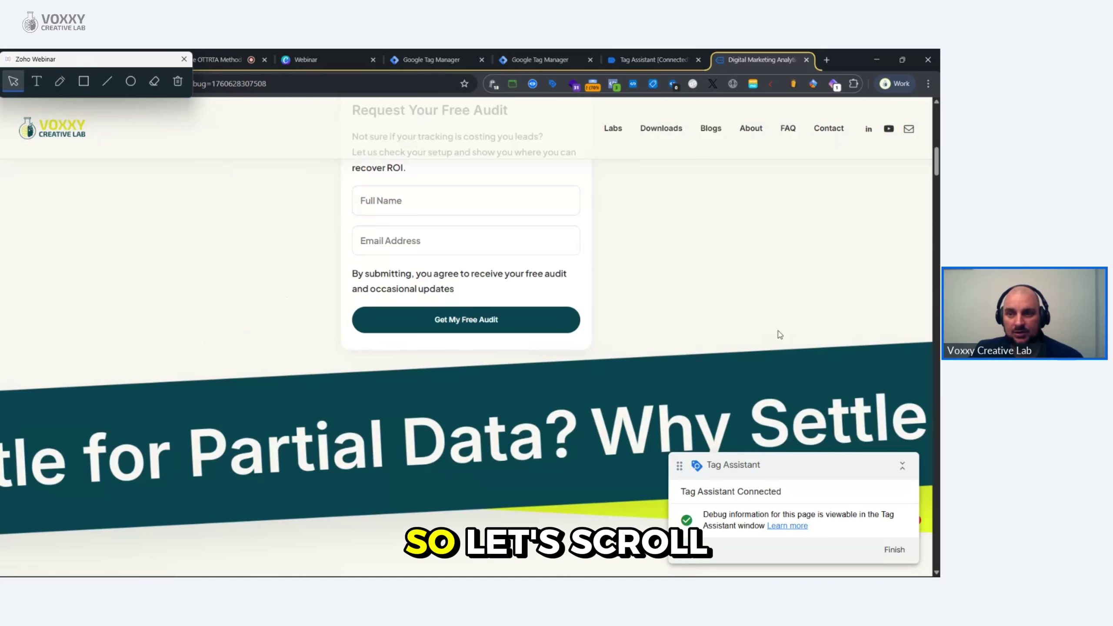
pyautogui.scroll(-10, 773, 328)
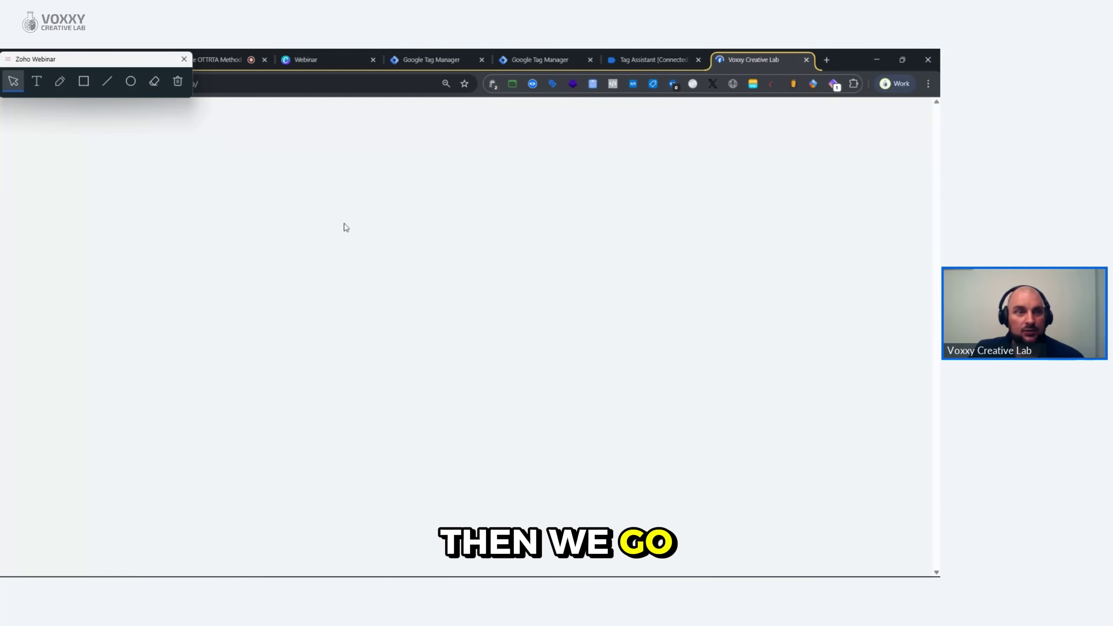
pyautogui.moveTo(56, 63); pyautogui.dragTo(59, 118)
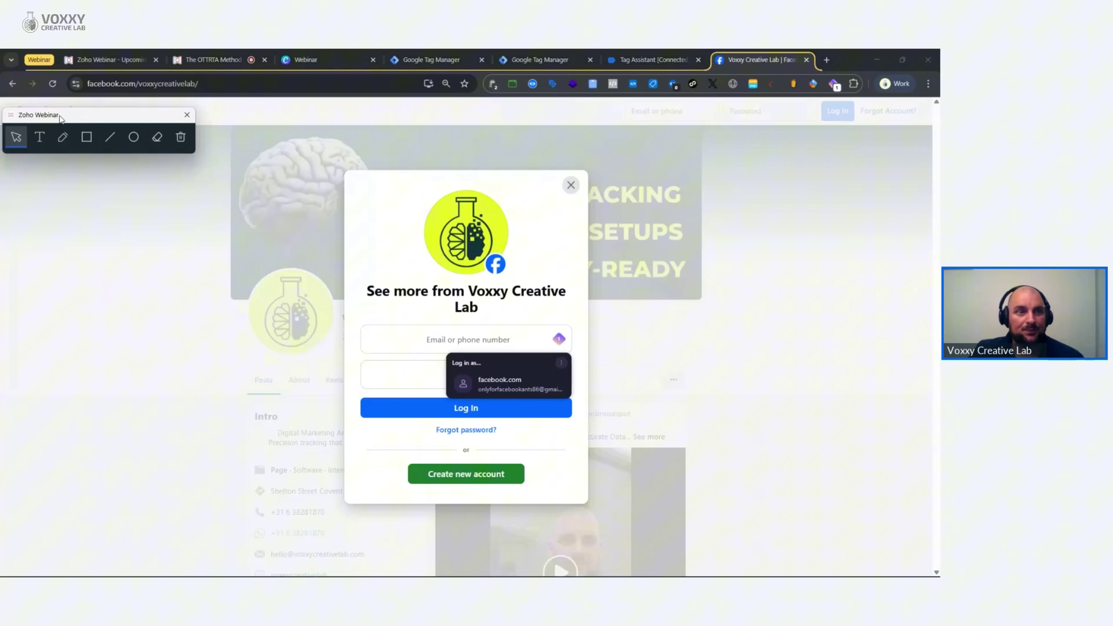
pyautogui.click(12, 83)
# Step: Inspect the variables of the Facebook Link Click event in Tag Assistant, temporarily outlining its Click URL row
pyautogui.click(653, 59)
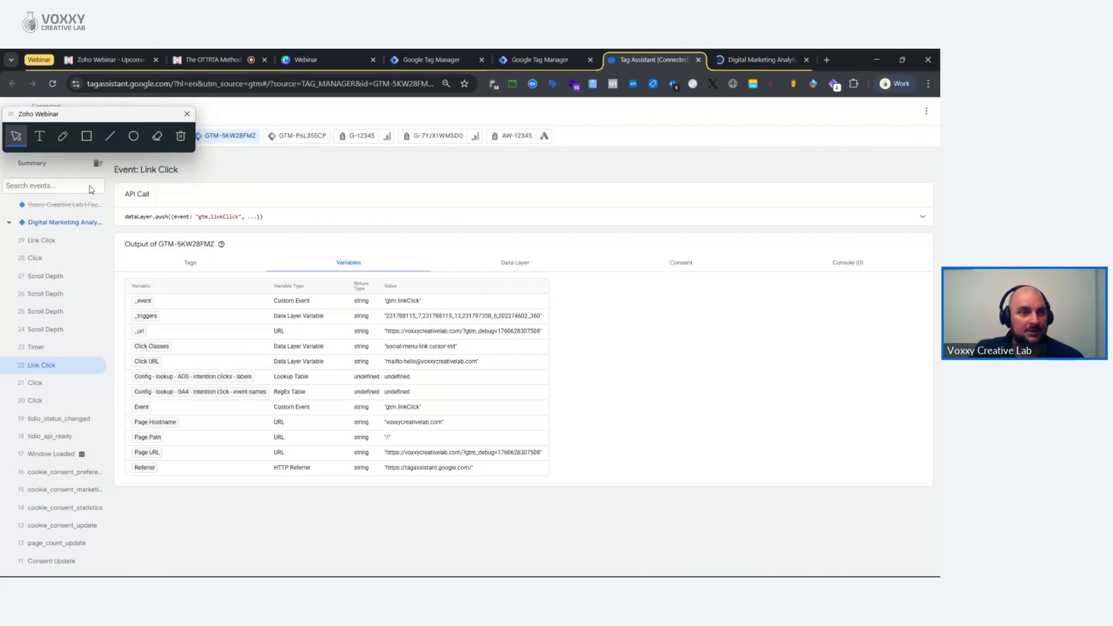
pyautogui.click(41, 259)
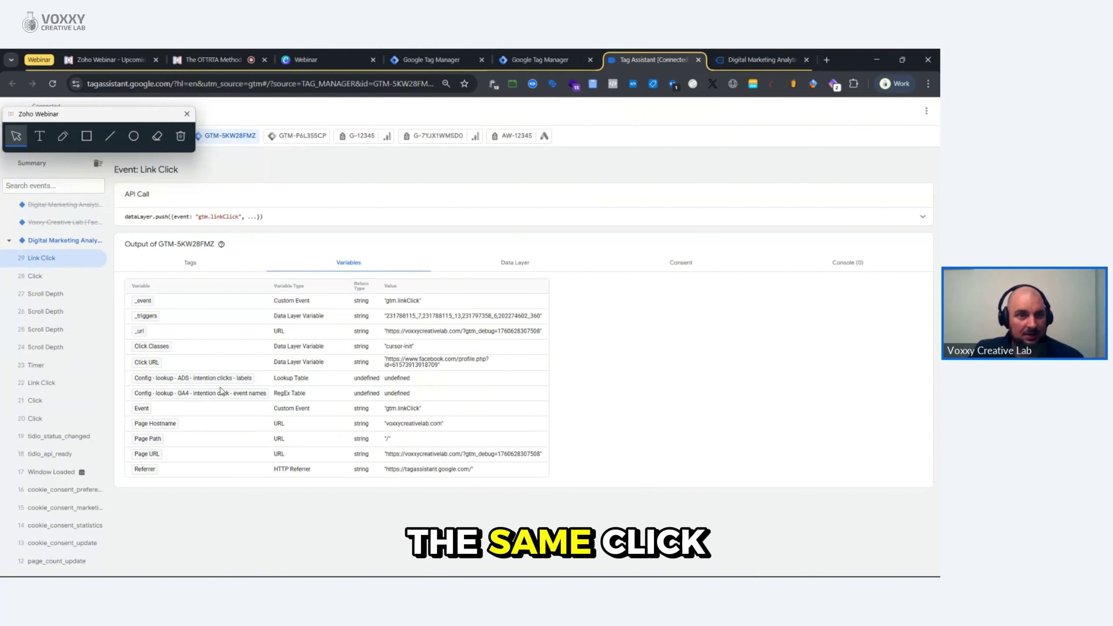
pyautogui.click(84, 136)
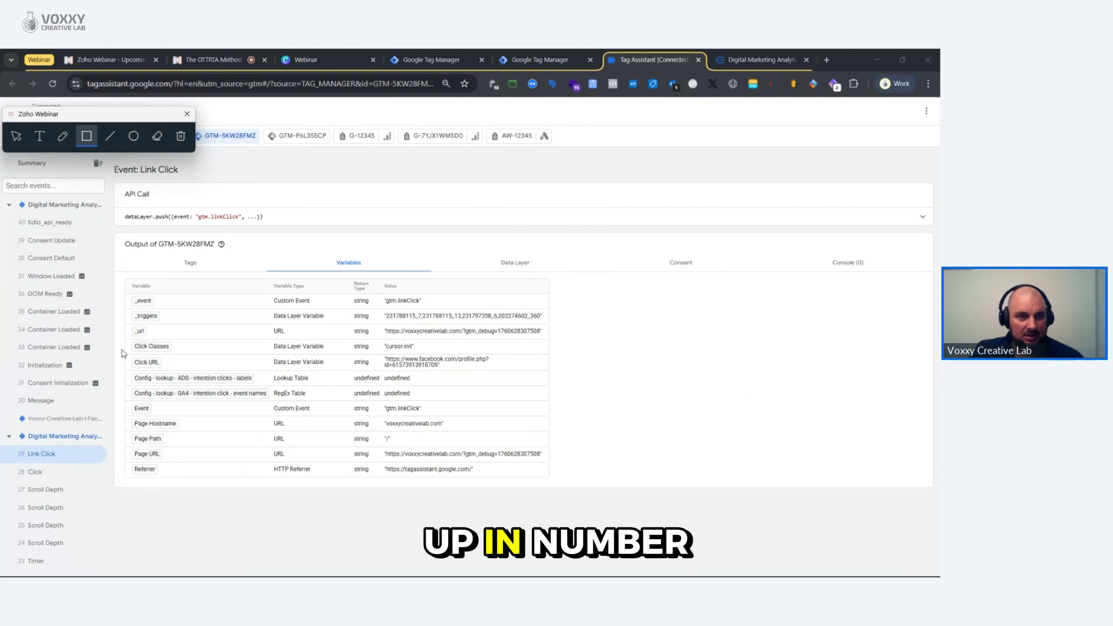
pyautogui.moveTo(119, 344); pyautogui.dragTo(514, 378)
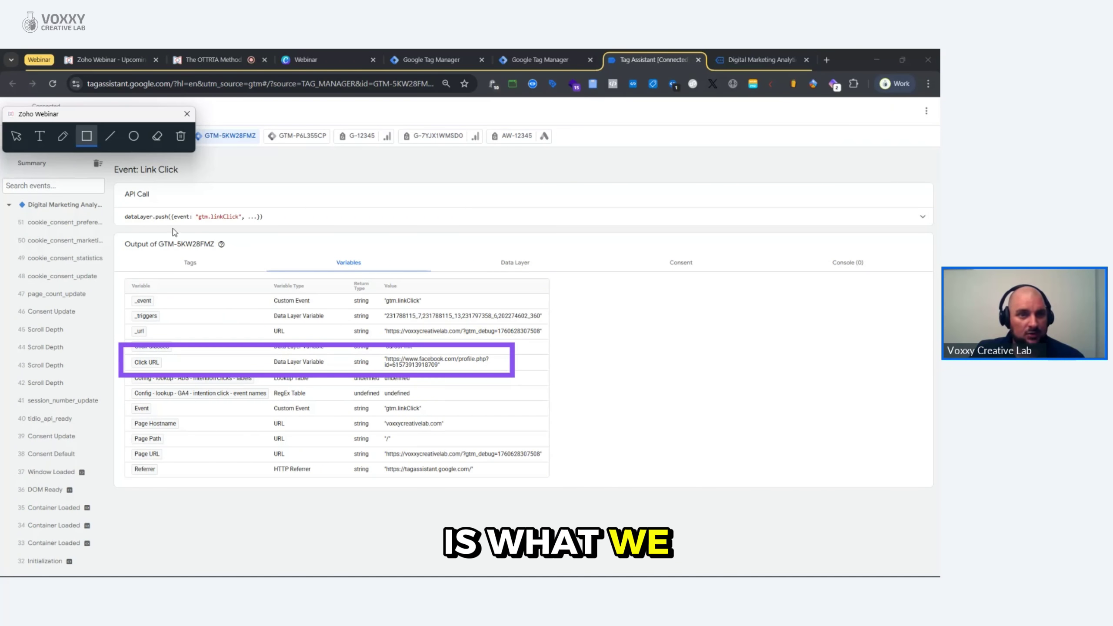
pyautogui.click(181, 137)
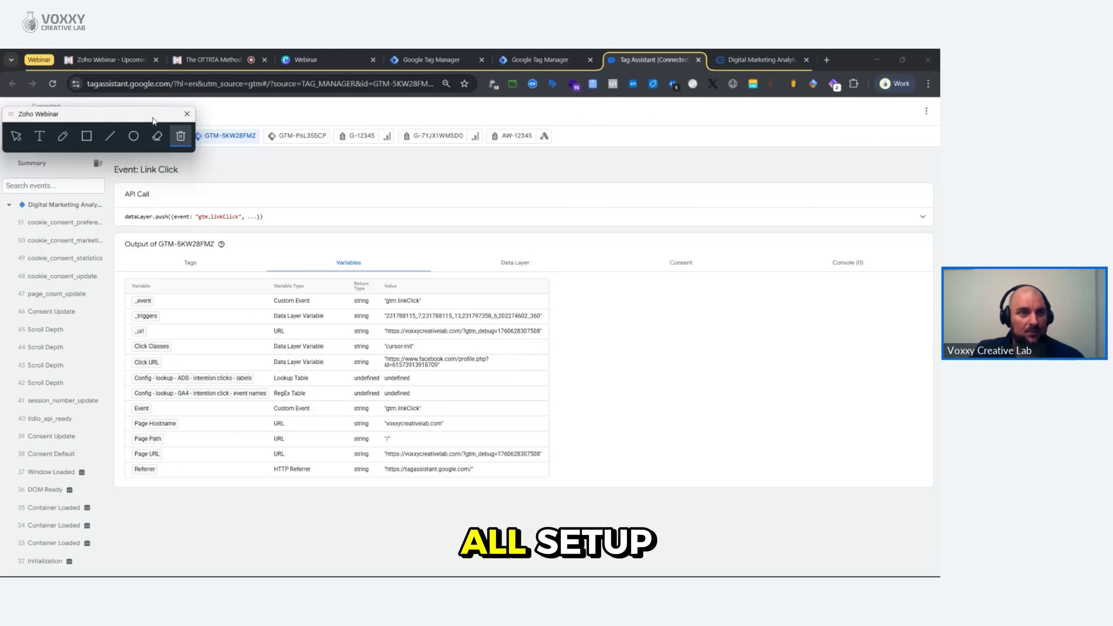
pyautogui.moveTo(153, 120); pyautogui.dragTo(152, 86)
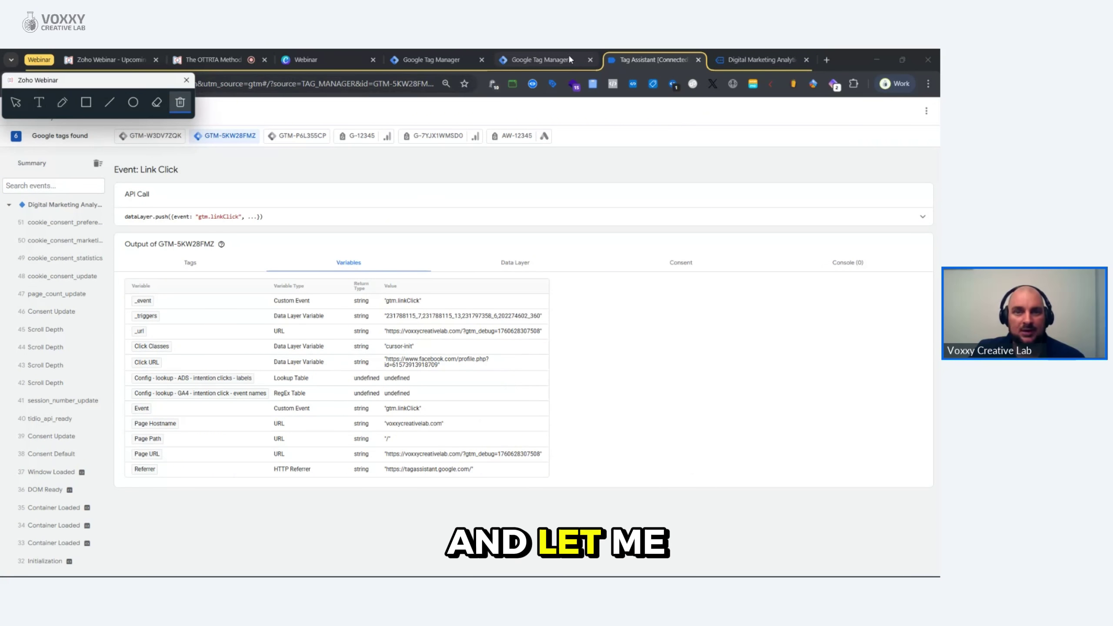
# Step: Switch to the WEB - OTTRTA container in Google Tag Manager, view the 011 - GA4 - Intention Clicks tag's configuration, and close it
pyautogui.click(16, 103)
pyautogui.click(538, 59)
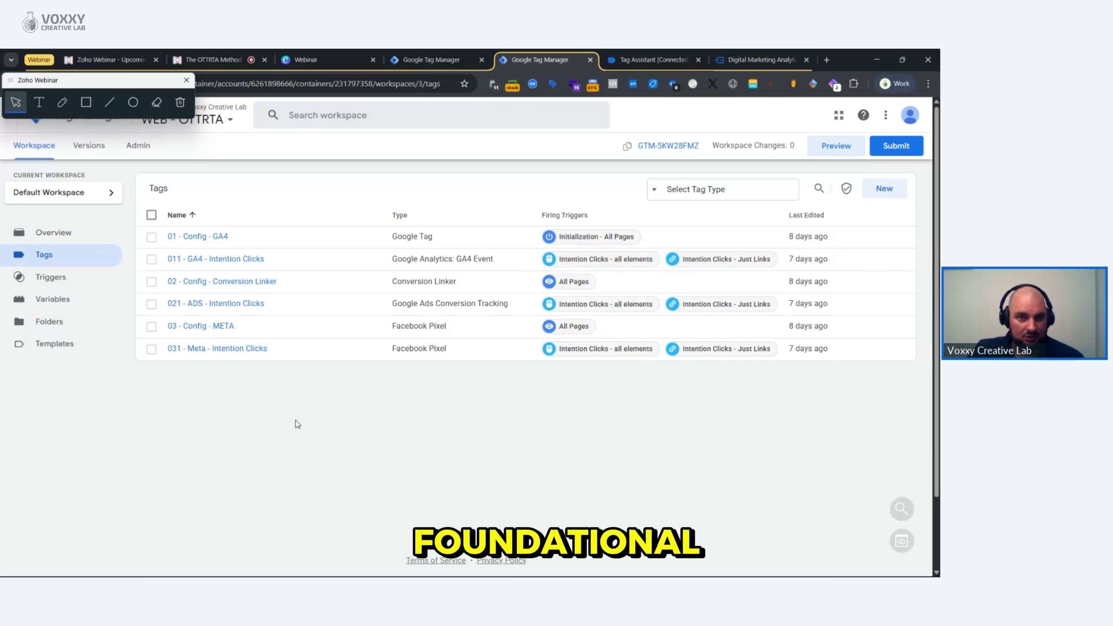
pyautogui.click(221, 260)
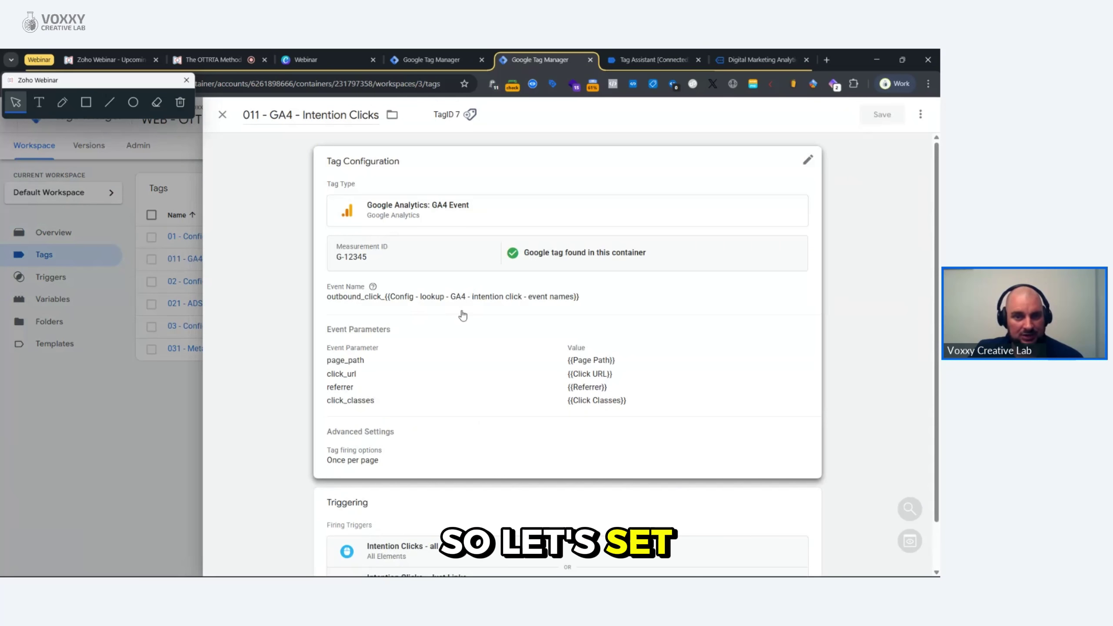
pyautogui.click(107, 377)
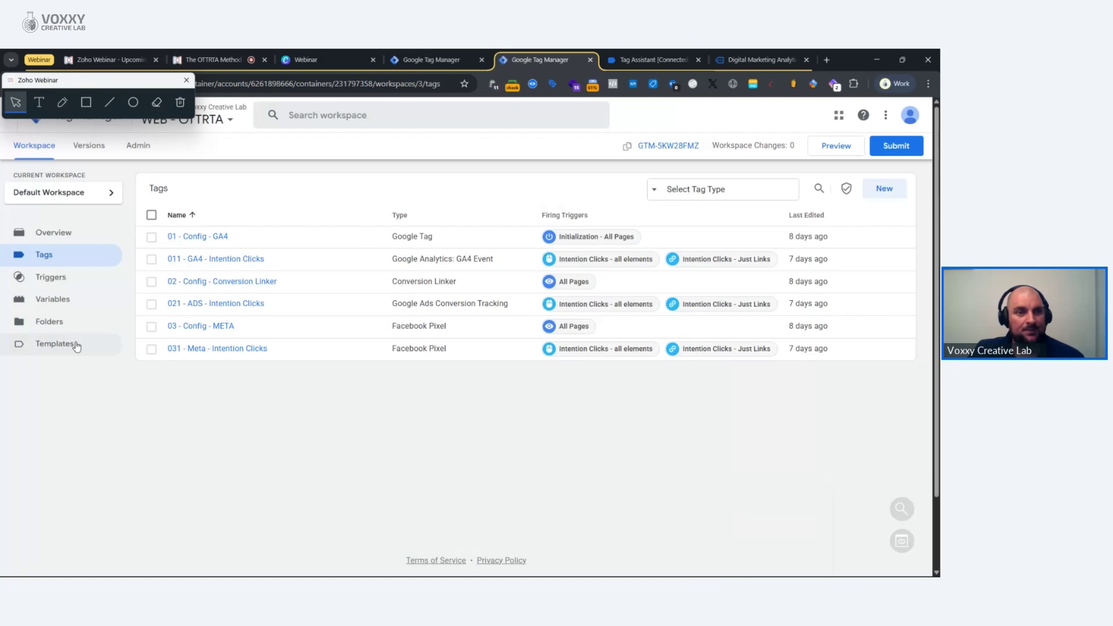
# Step: Show the container's user-defined variables, temporarily outlining the GA4 event names RegEx Table row and the ADS labels Lookup Table row
pyautogui.click(70, 303)
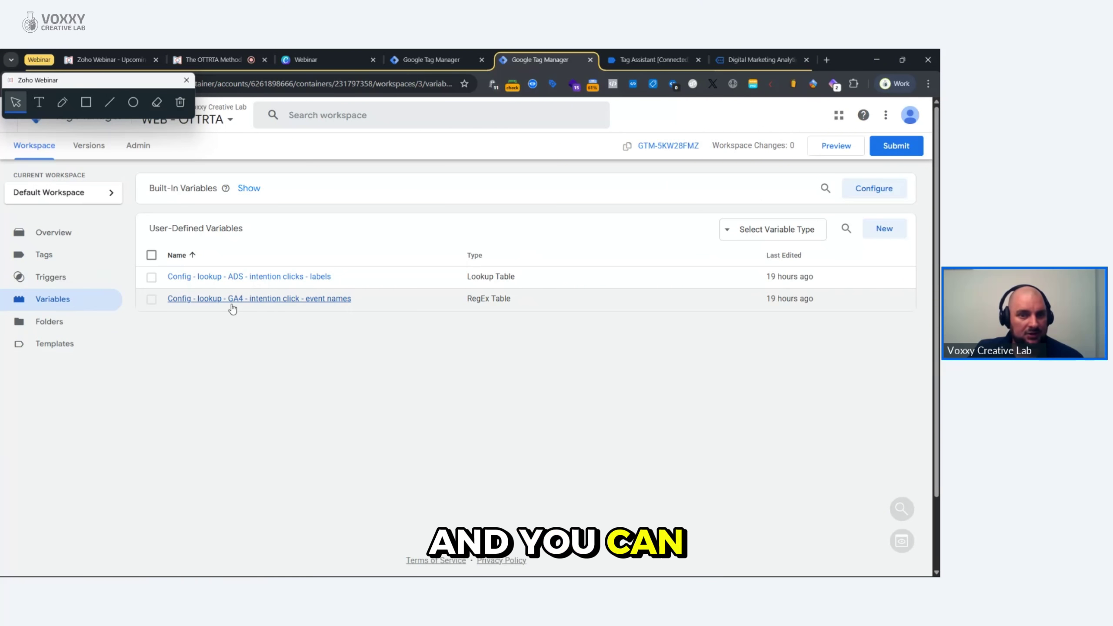
pyautogui.click(86, 102)
pyautogui.moveTo(125, 282)
pyautogui.mouseDown()
pyautogui.moveTo(458, 325)
pyautogui.moveTo(527, 323)
pyautogui.mouseUp()
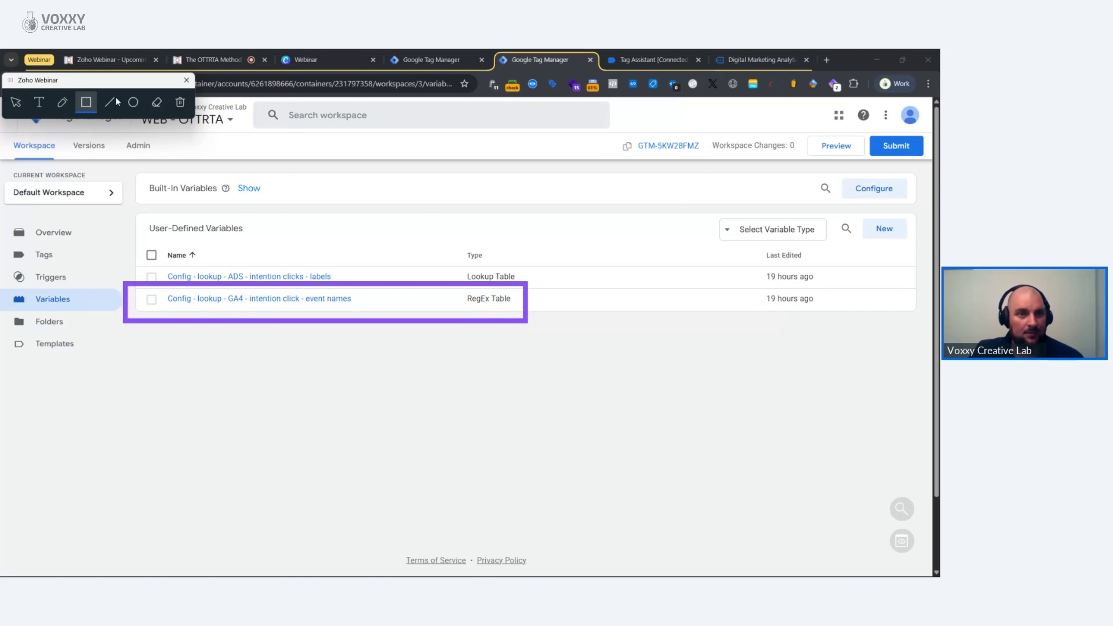
pyautogui.click(179, 103)
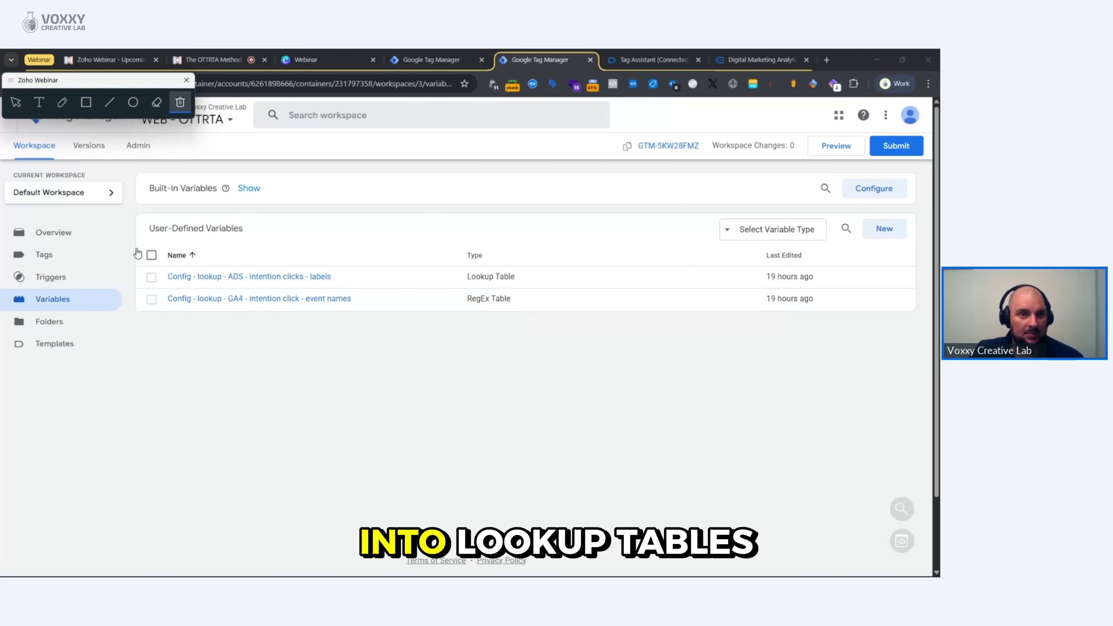
pyautogui.click(86, 102)
pyautogui.moveTo(122, 253)
pyautogui.mouseDown()
pyautogui.moveTo(286, 294)
pyautogui.moveTo(534, 290)
pyautogui.mouseUp()
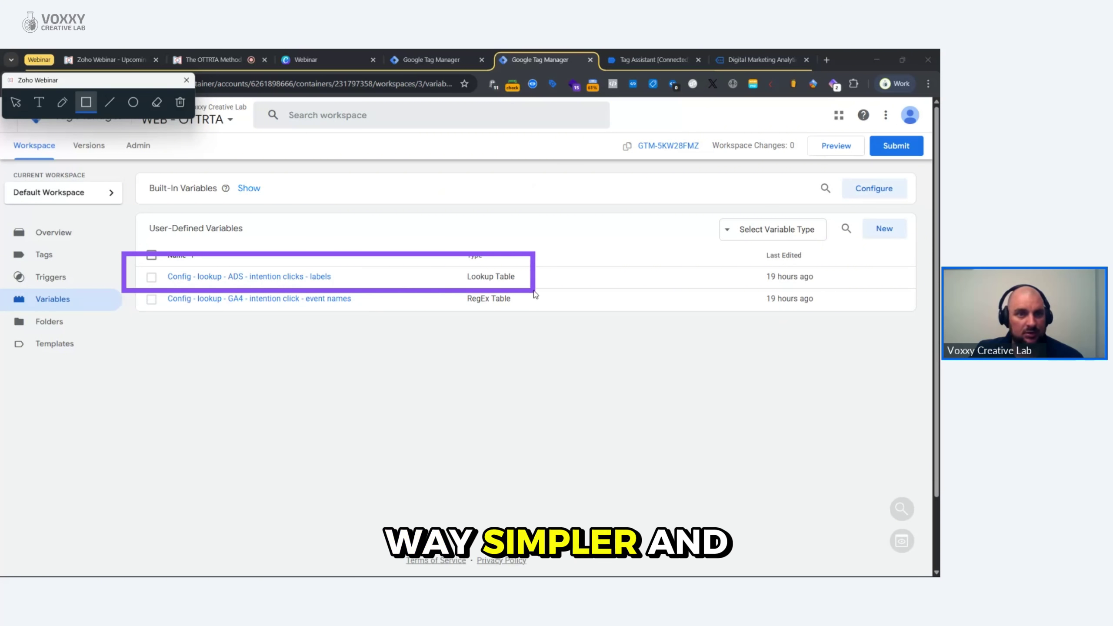
pyautogui.click(180, 102)
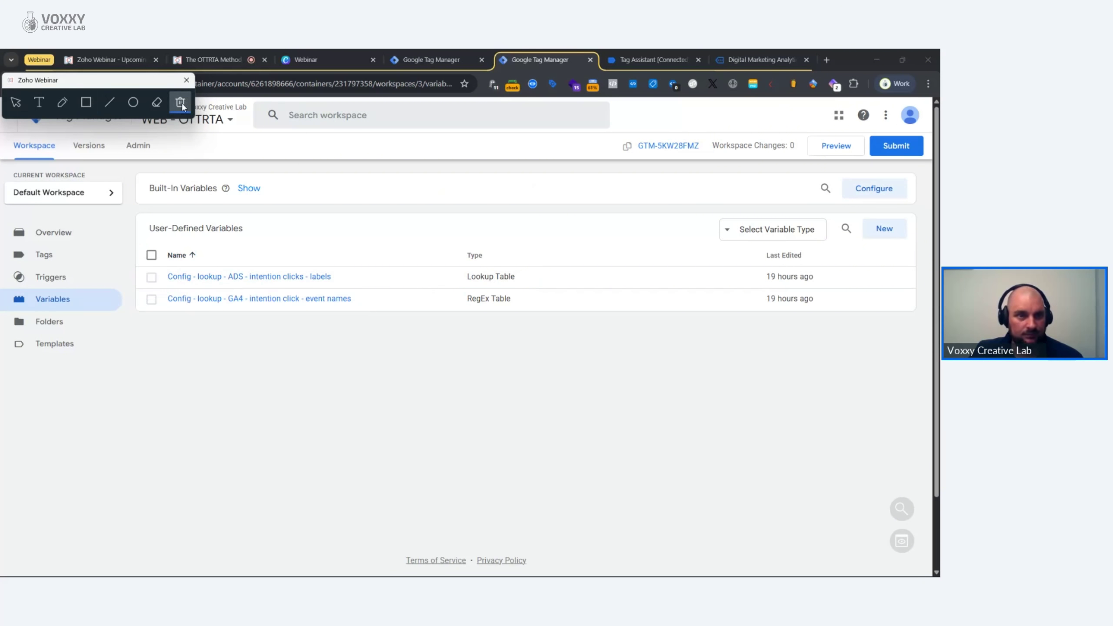
pyautogui.click(16, 102)
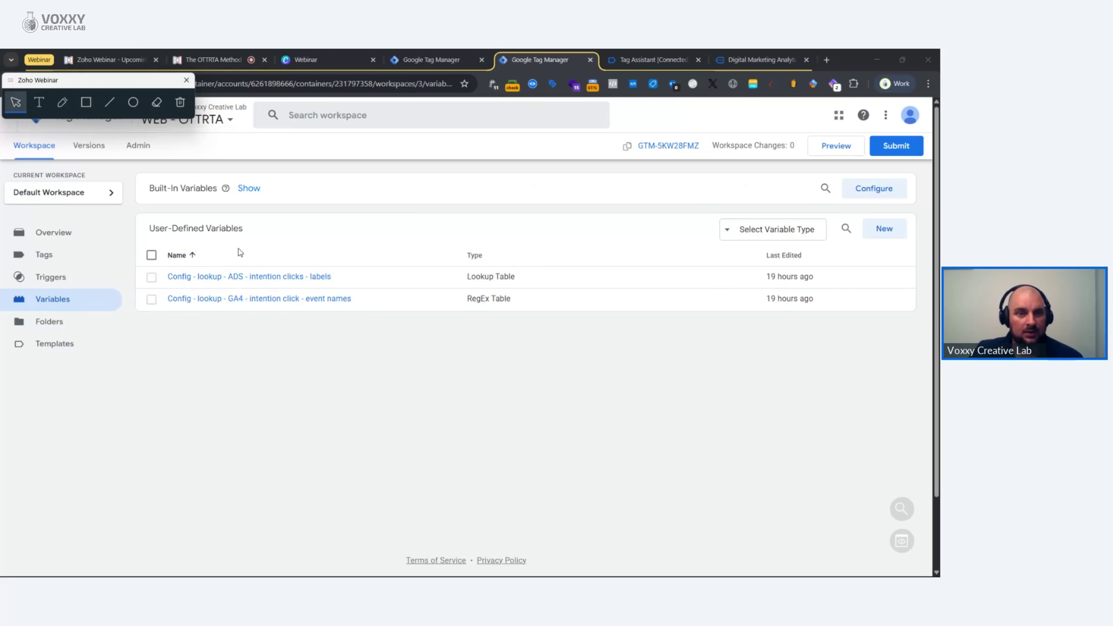
# Step: Open the GA4 intention click event names variable for editing, temporarily outlining its Full Matches Only and Enable Capture Groups options
pyautogui.click(254, 298)
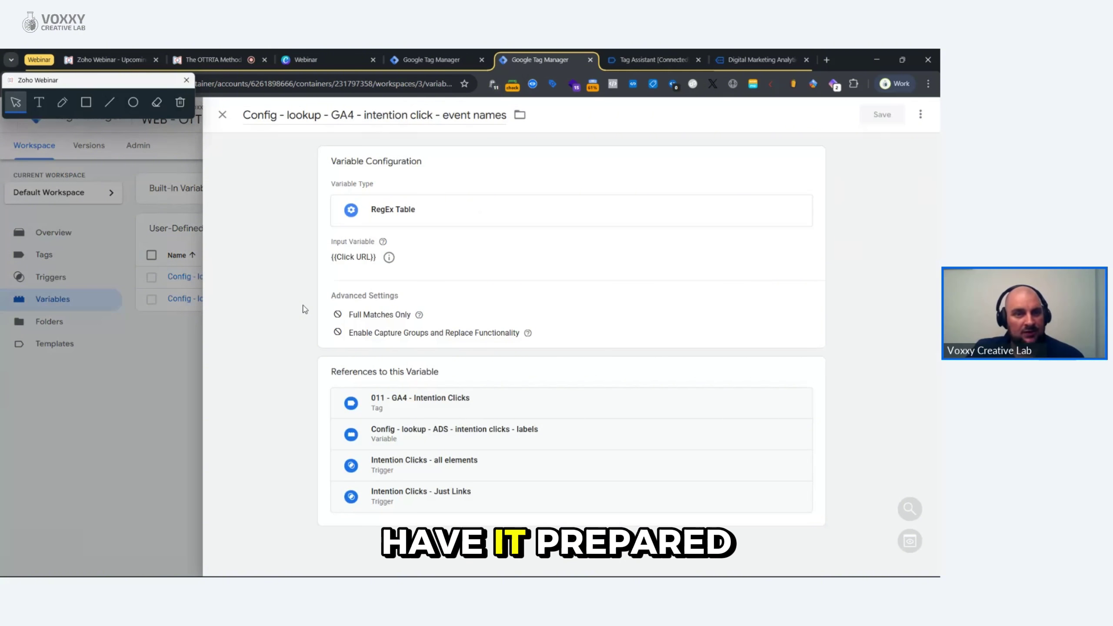
pyautogui.click(543, 266)
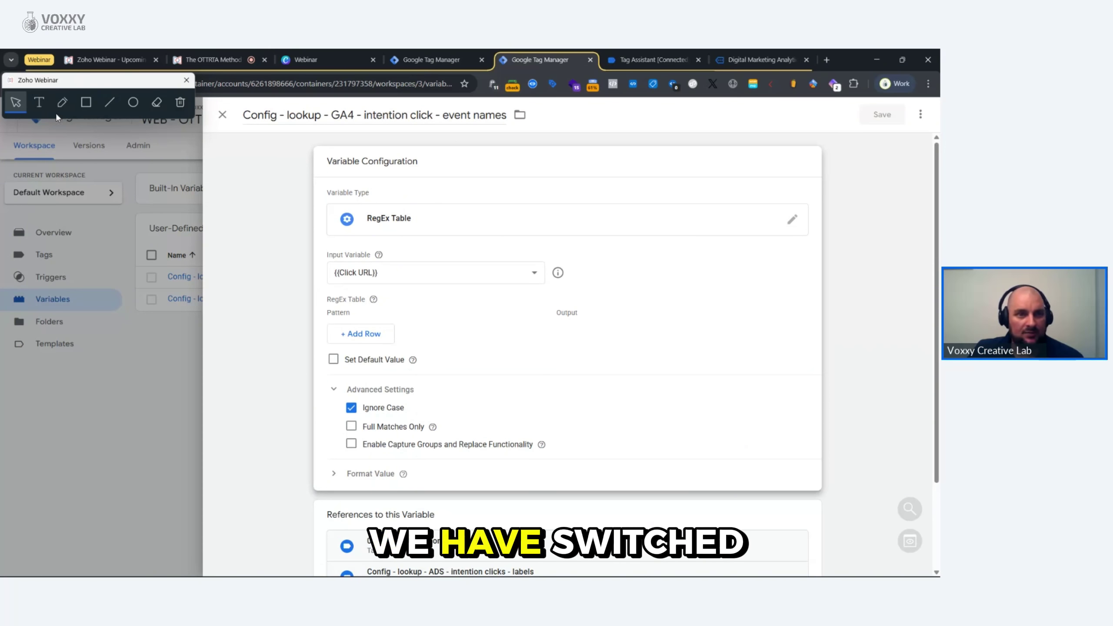
pyautogui.click(86, 102)
pyautogui.moveTo(326, 413); pyautogui.dragTo(581, 457)
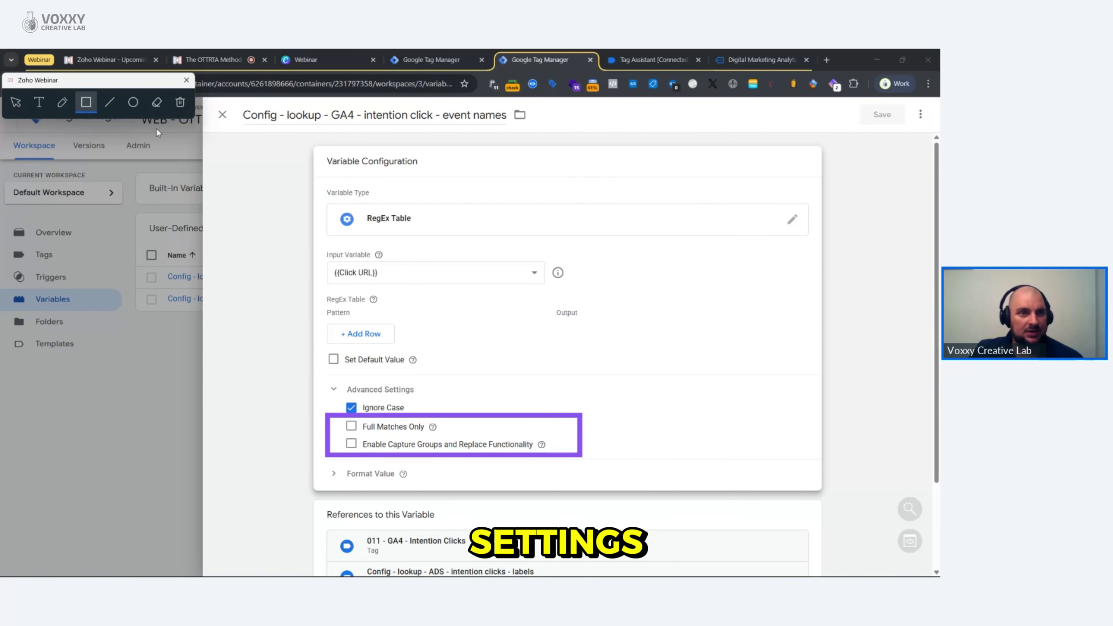
pyautogui.click(180, 104)
pyautogui.click(16, 102)
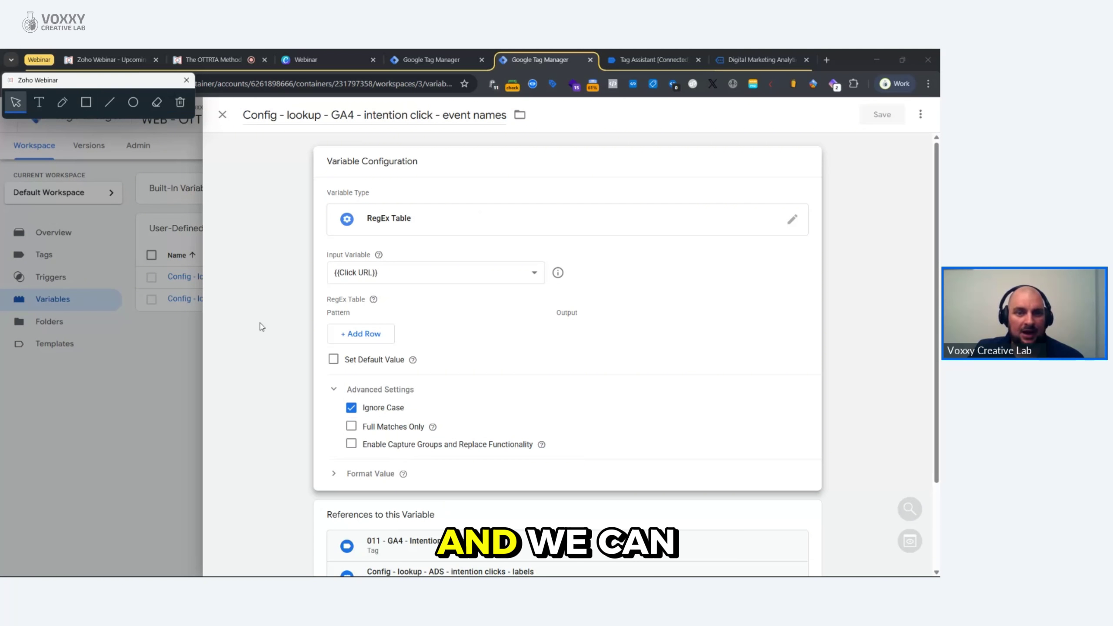
# Step: Add three rows to the RegEx Table with the patterns mailto:, tel: and facebook\.com, escaping the dot
pyautogui.click(370, 334)
pyautogui.click(382, 367)
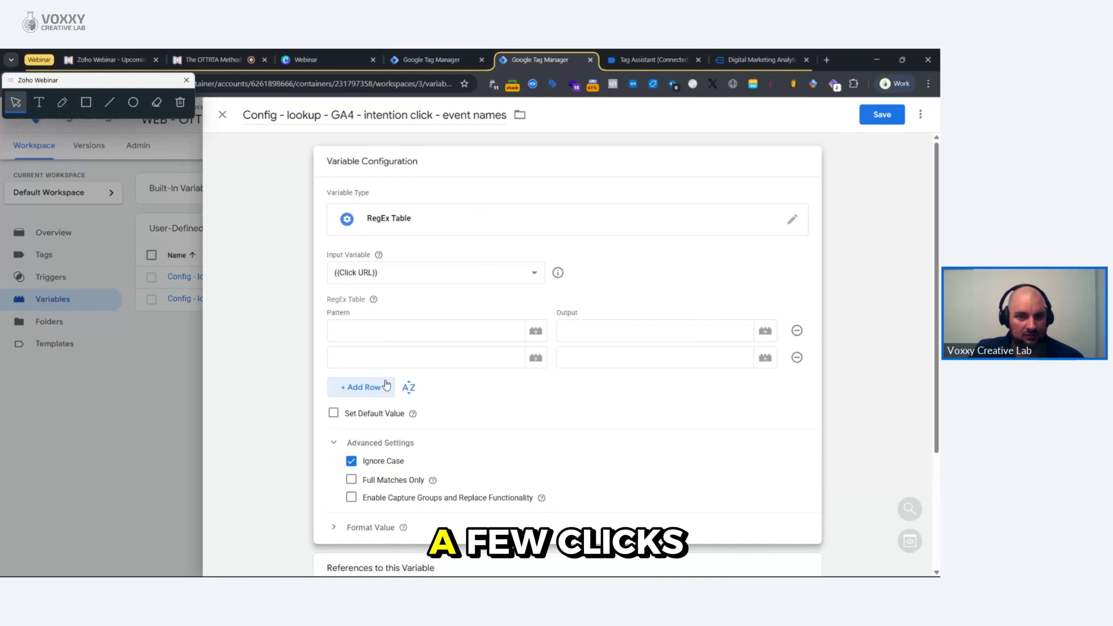
pyautogui.click(383, 385)
pyautogui.click(371, 332)
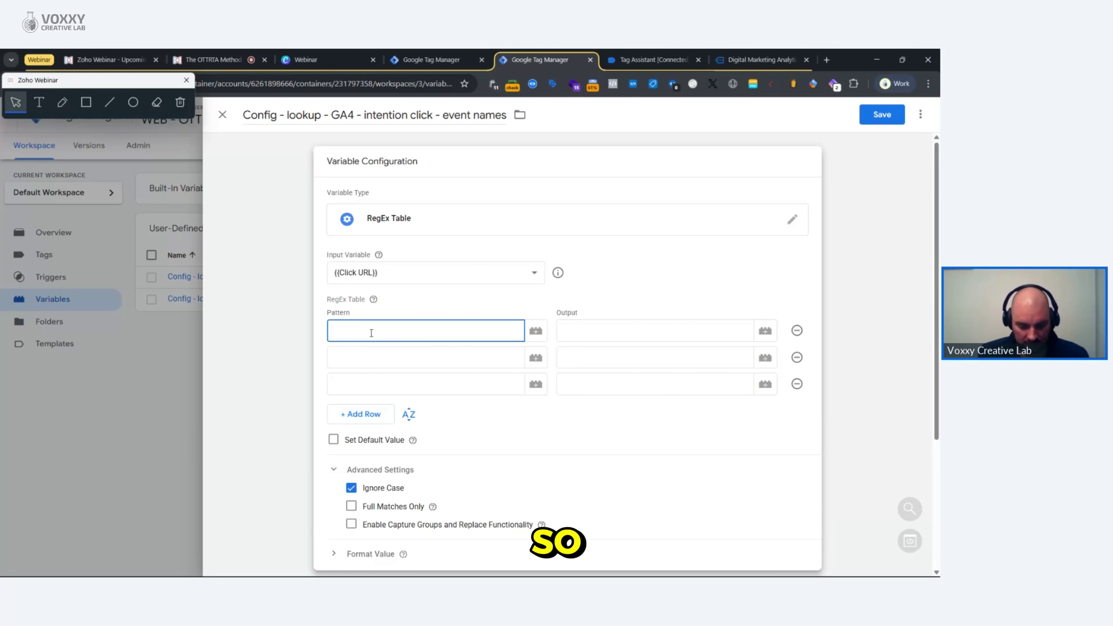
pyautogui.write('mail')
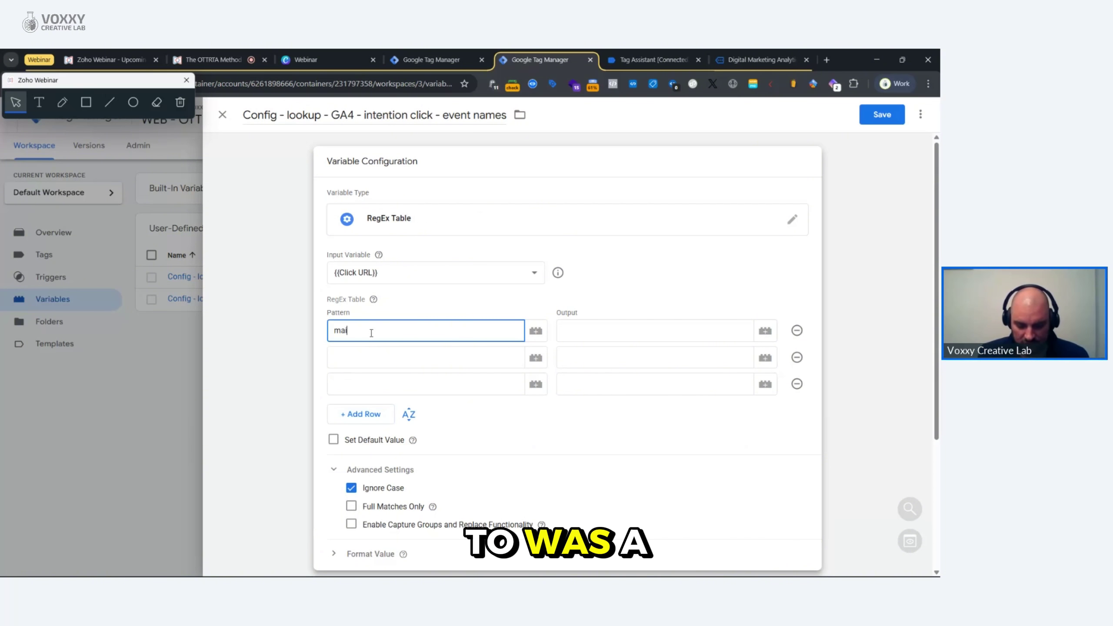
pyautogui.write('to:')
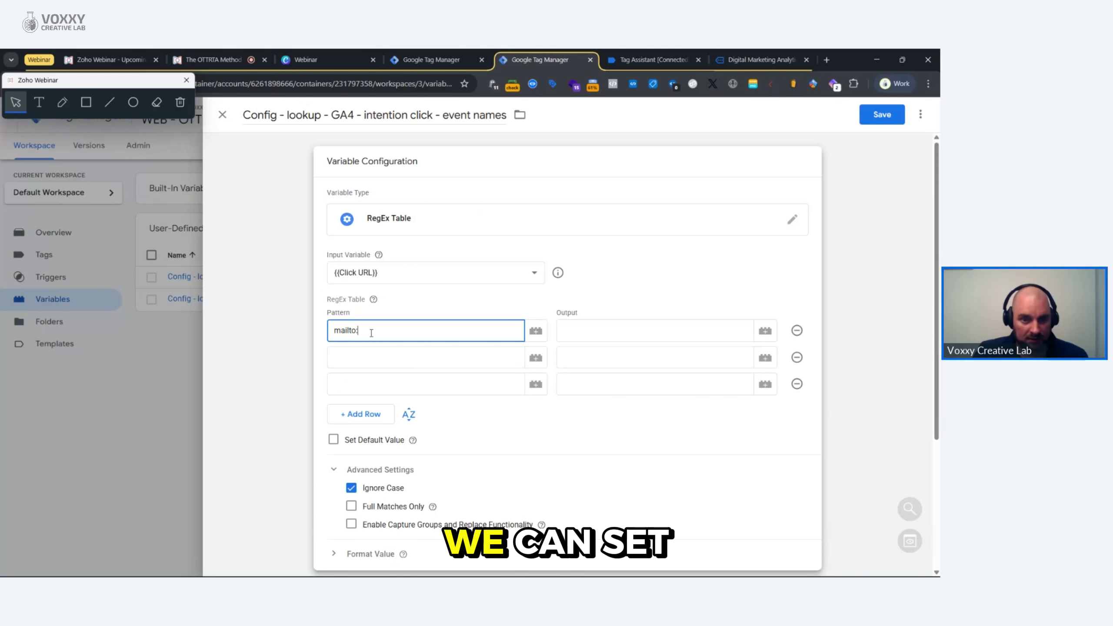
pyautogui.click(363, 351)
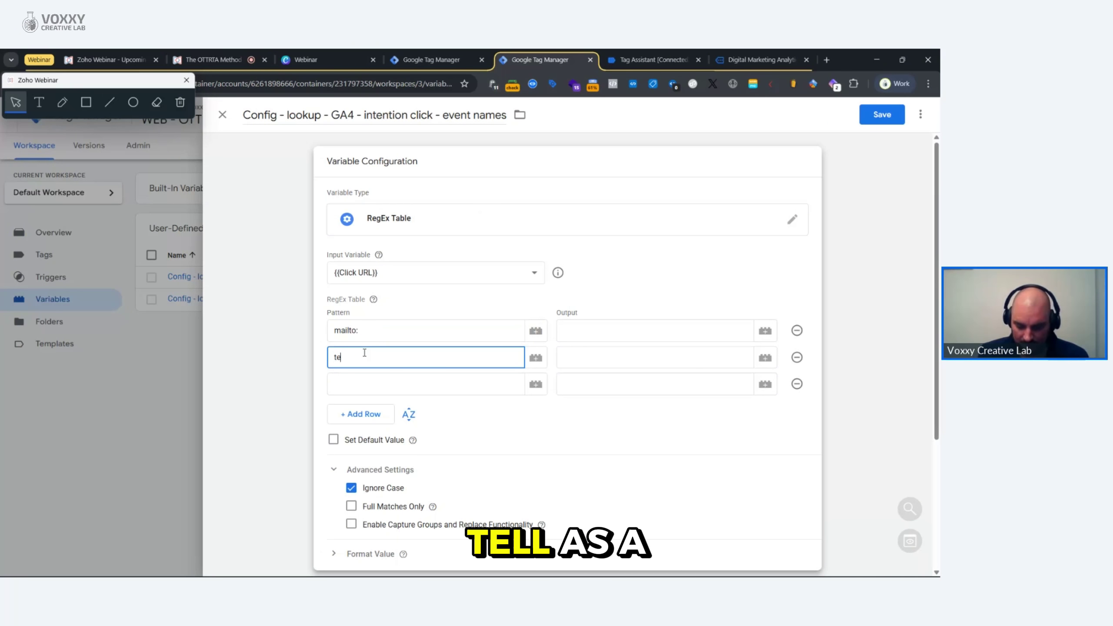
pyautogui.write('tel:')
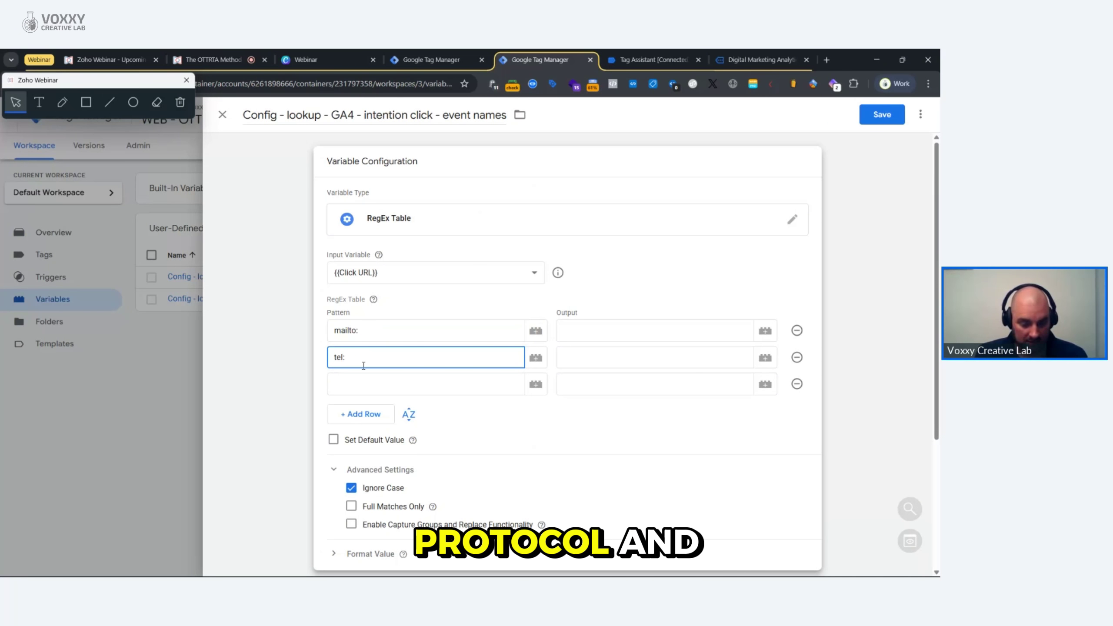
pyautogui.click(368, 382)
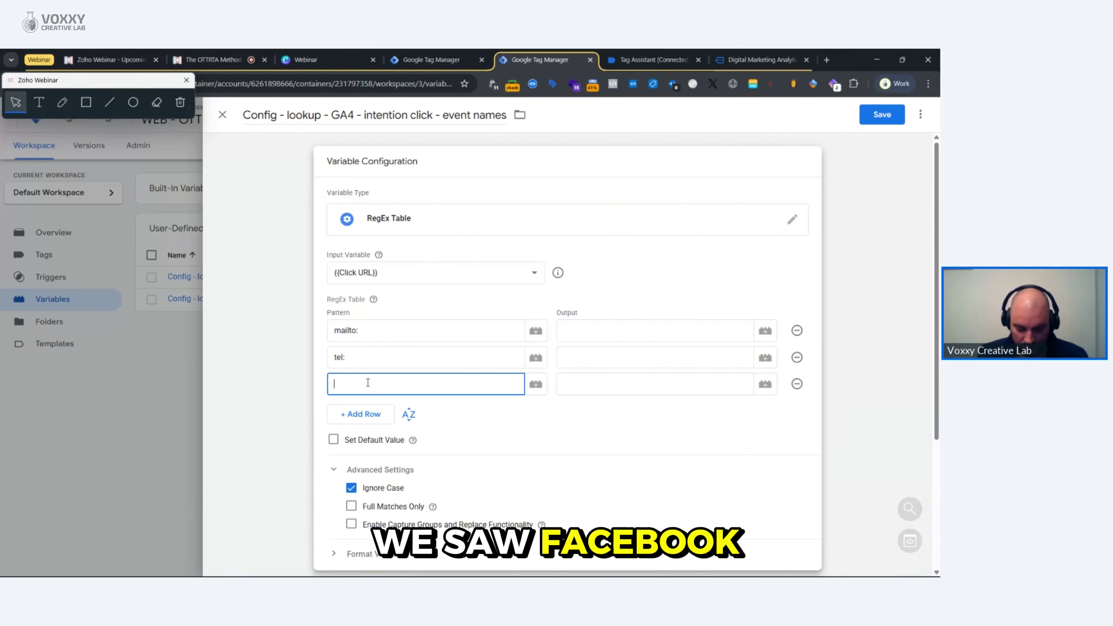
pyautogui.write('facebook.com')
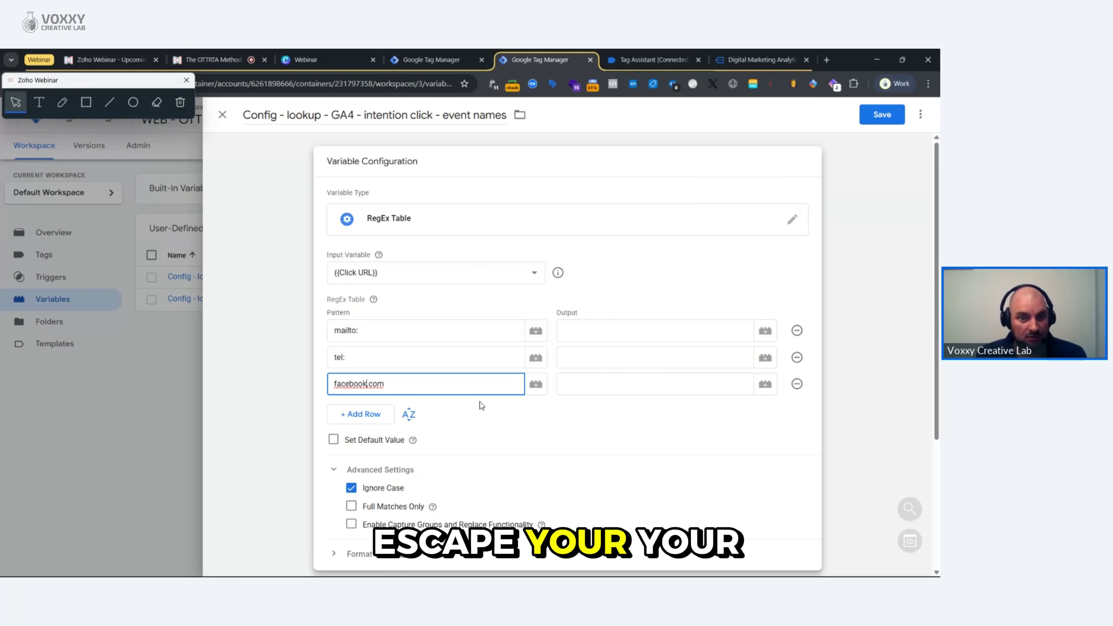
pyautogui.write('\\')
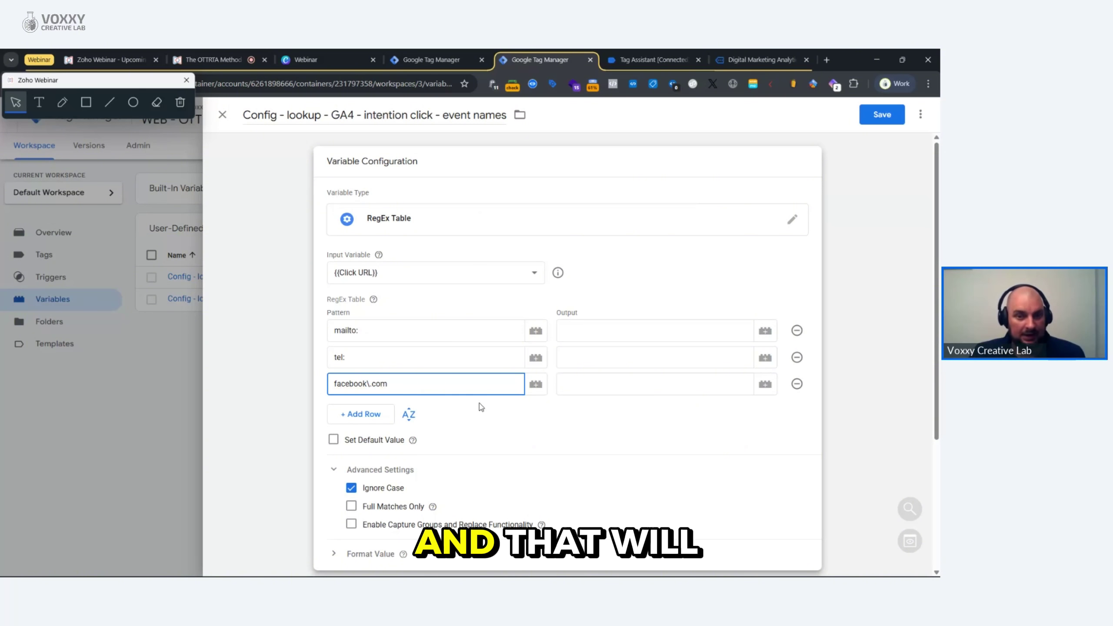
pyautogui.click(474, 416)
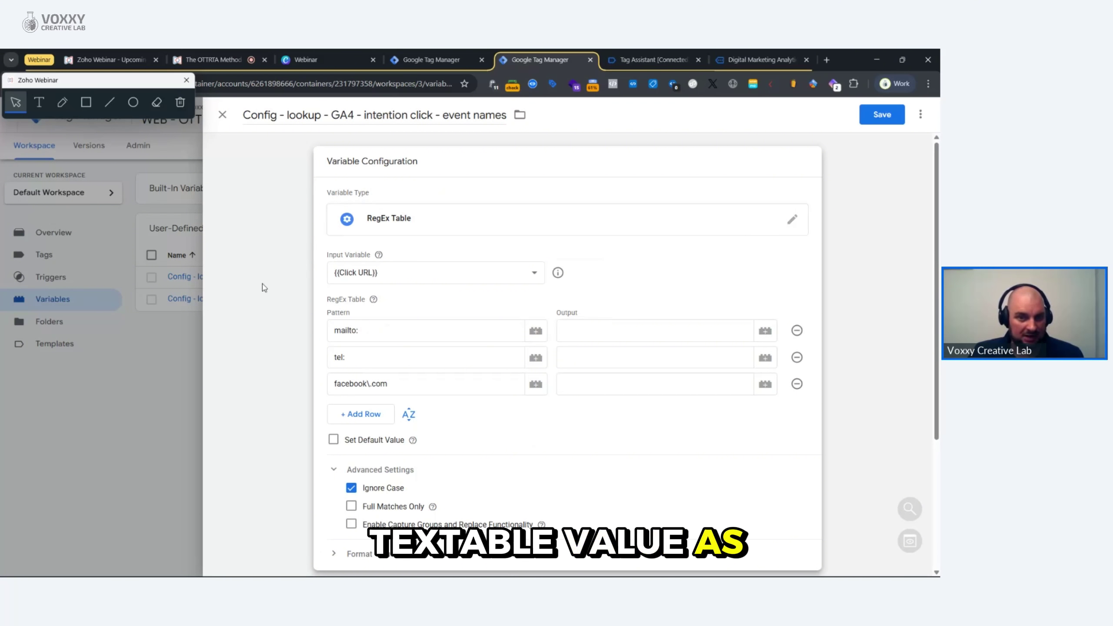
# Step: Fill in the RegEx Table outputs: mail for mailto:, tel for tel:, and facebook for facebook\.com
pyautogui.click(579, 329)
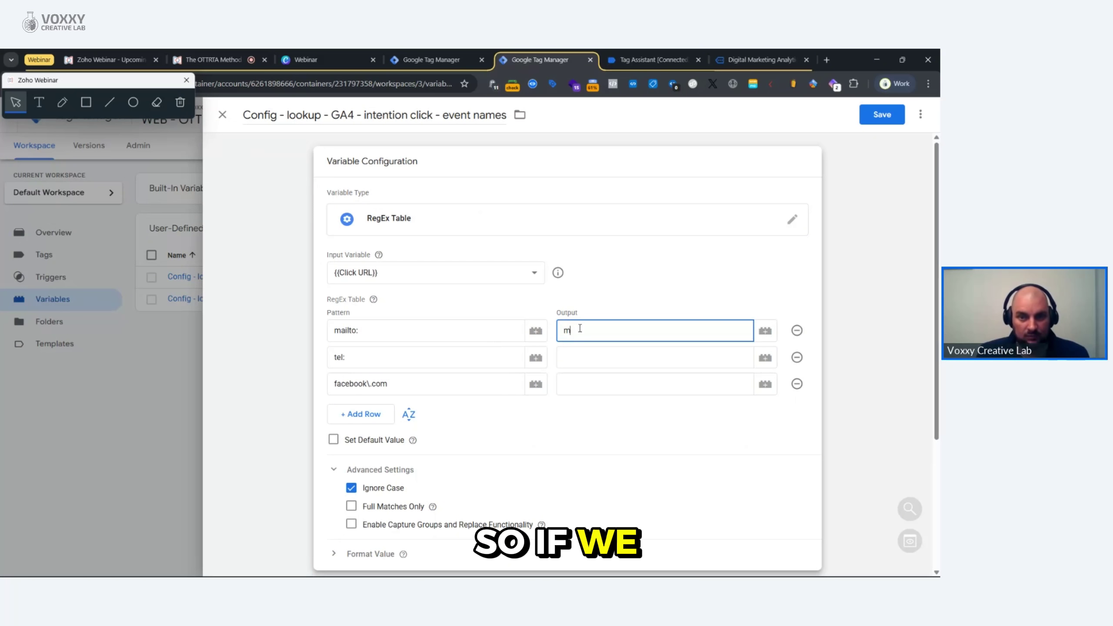
pyautogui.click(592, 358)
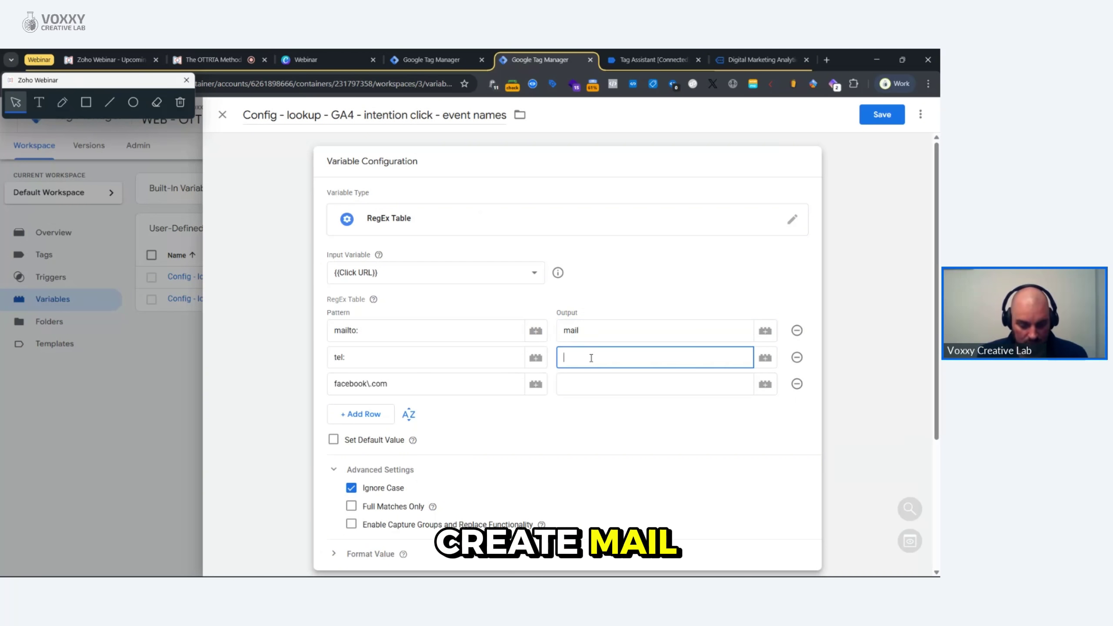
pyautogui.write('tel')
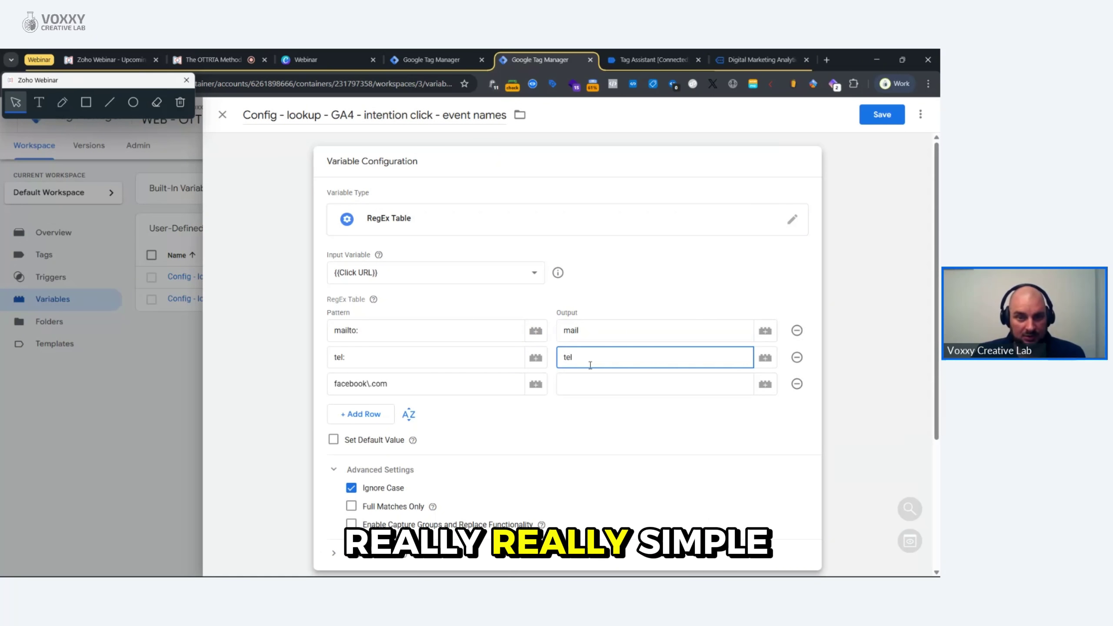
pyautogui.click(595, 377)
pyautogui.write('fac')
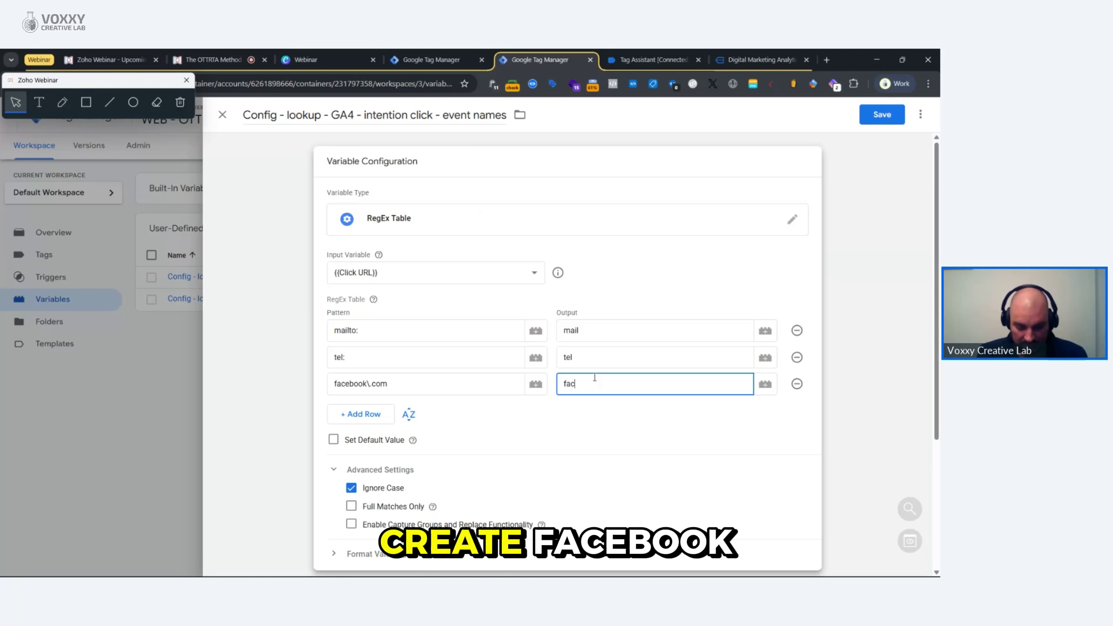
pyautogui.write('ebook')
pyautogui.click(618, 418)
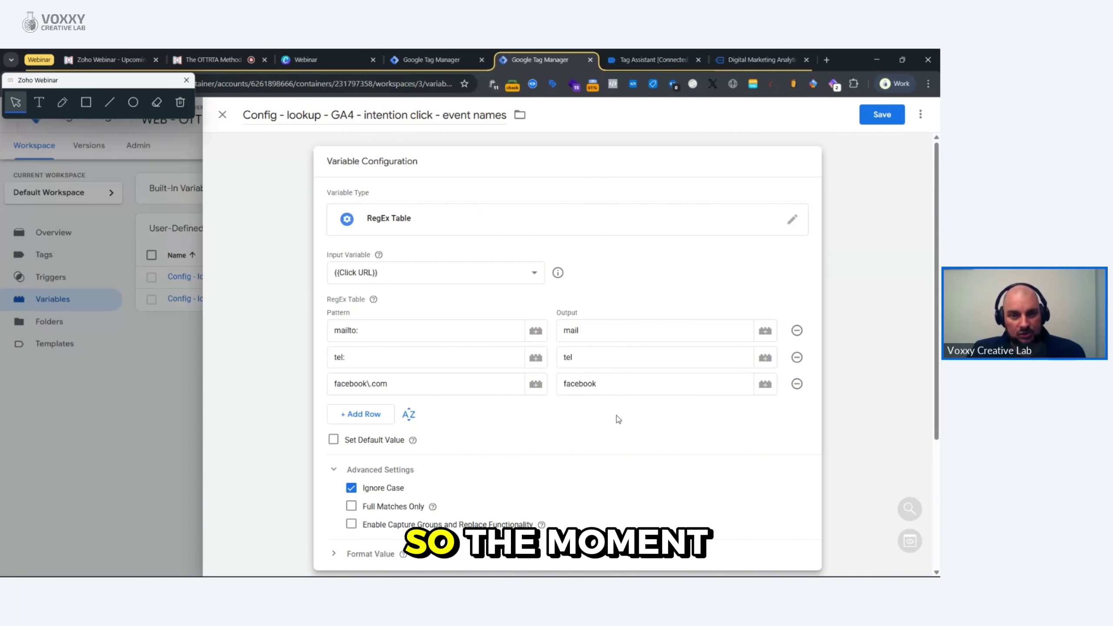
# Step: Temporarily outline the Click URL input variable, the mailto: pattern and its mail output, and clear the annotations
pyautogui.click(82, 99)
pyautogui.moveTo(295, 244); pyautogui.dragTo(572, 299)
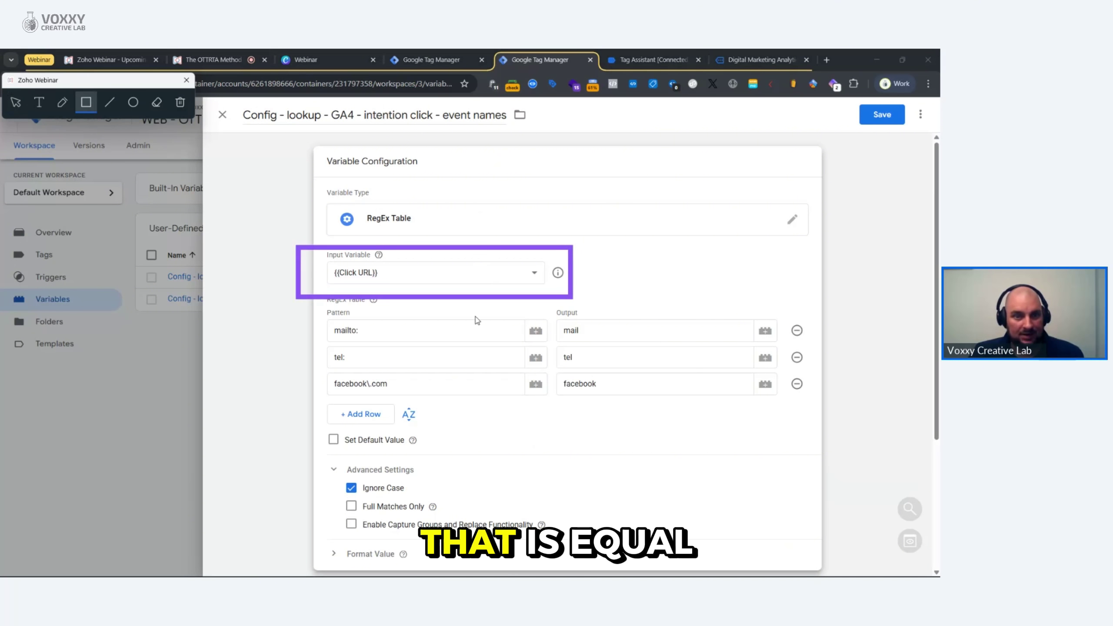
pyautogui.moveTo(349, 334); pyautogui.dragTo(375, 343)
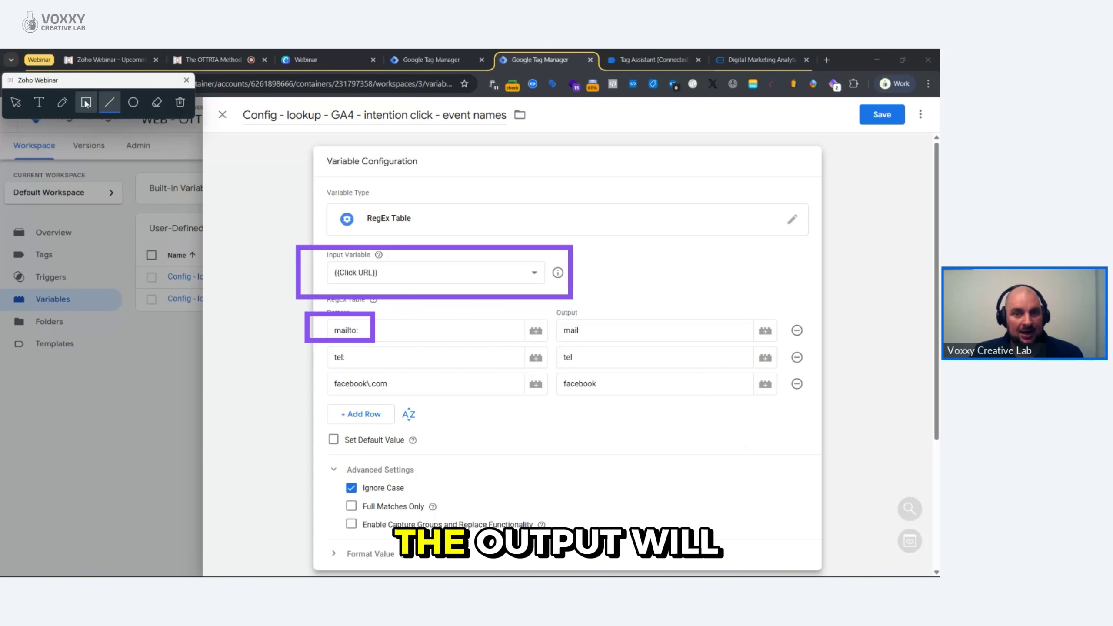
pyautogui.moveTo(536, 310); pyautogui.dragTo(606, 345)
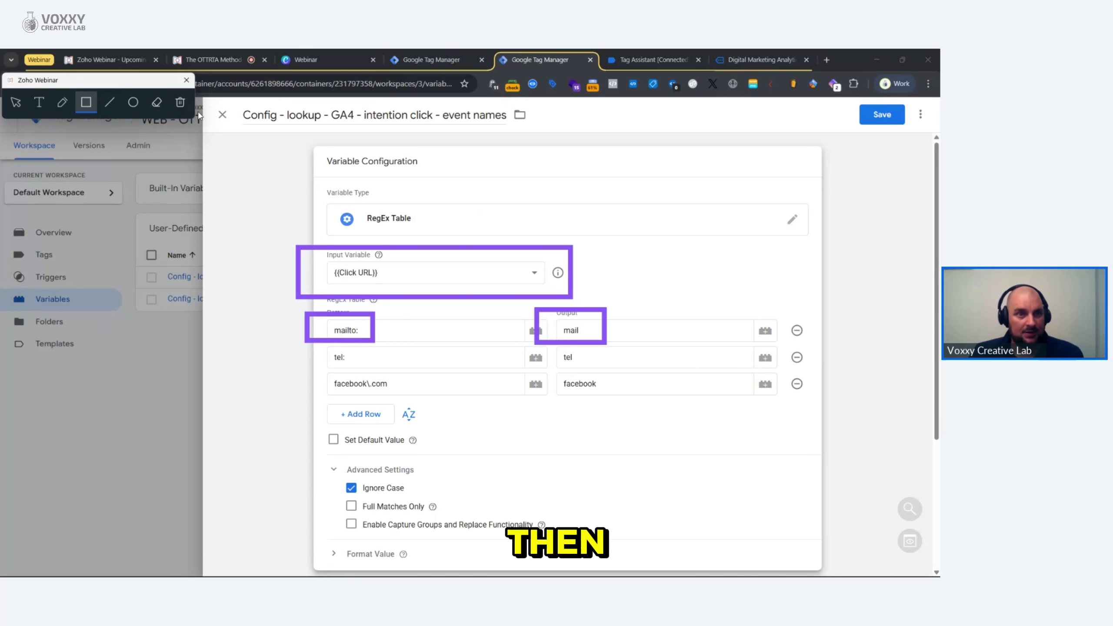
pyautogui.click(180, 102)
pyautogui.click(16, 102)
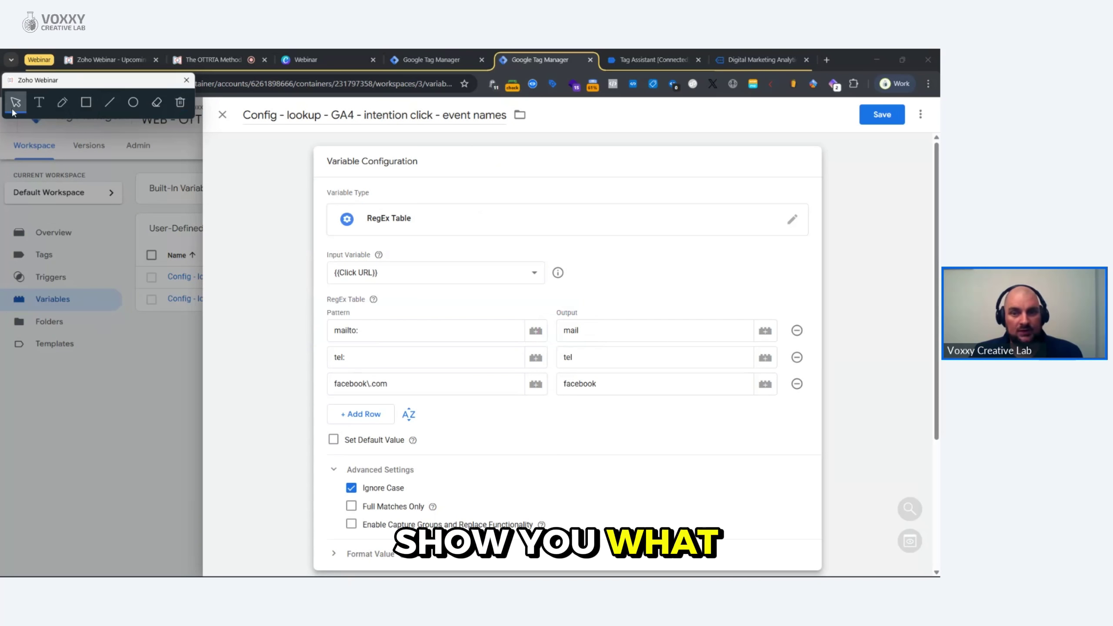
# Step: Save the event names variable and open the 011 - GA4 - Intention Clicks tag
pyautogui.click(882, 115)
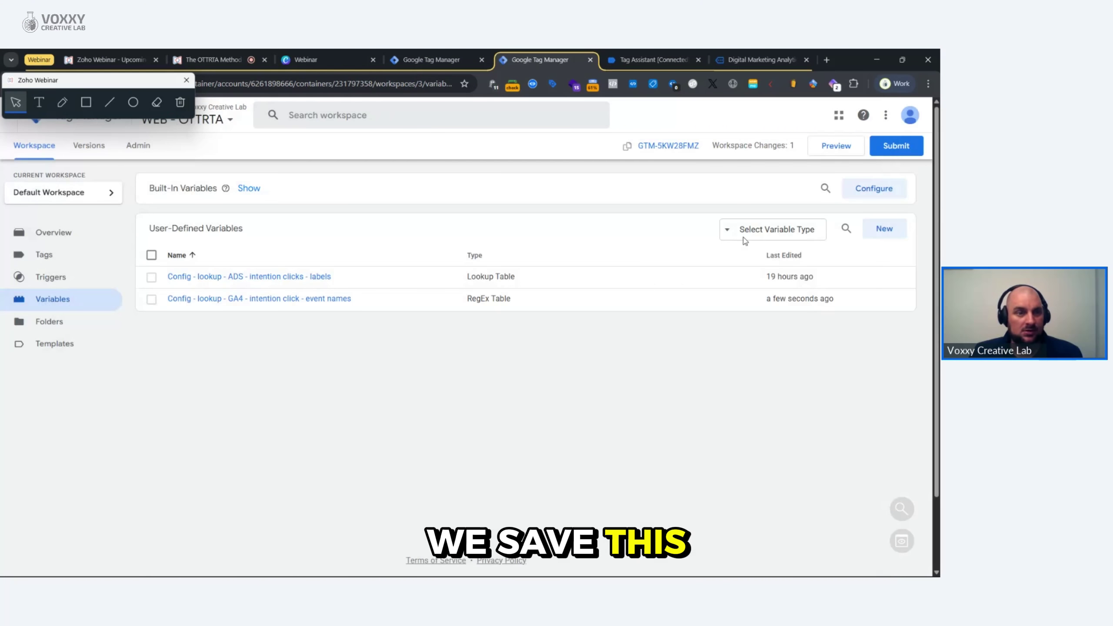
pyautogui.click(45, 256)
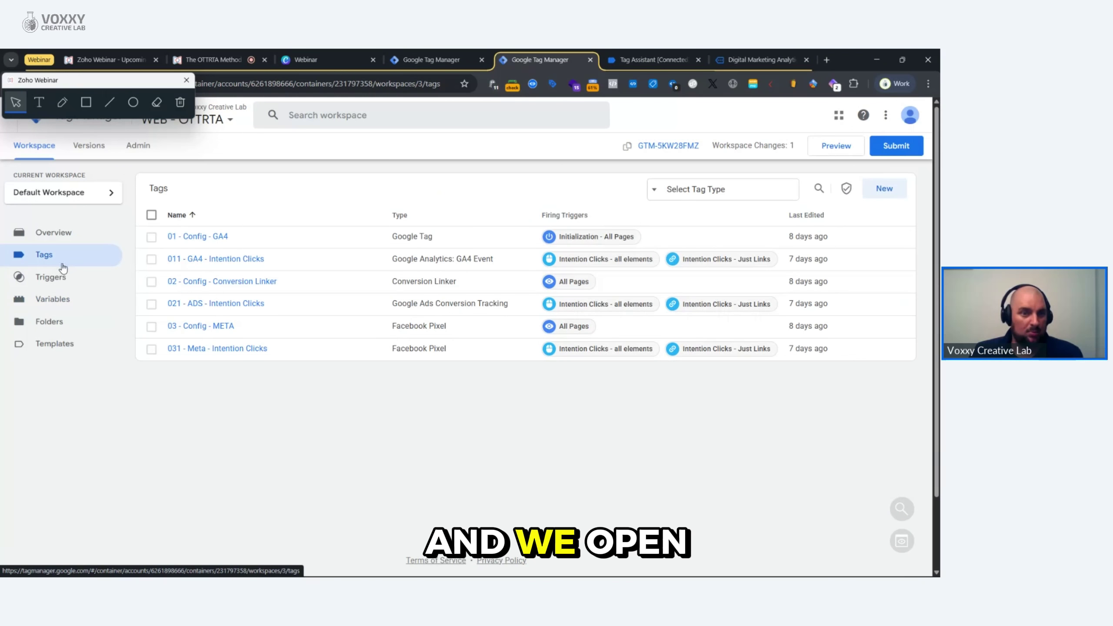
pyautogui.click(203, 262)
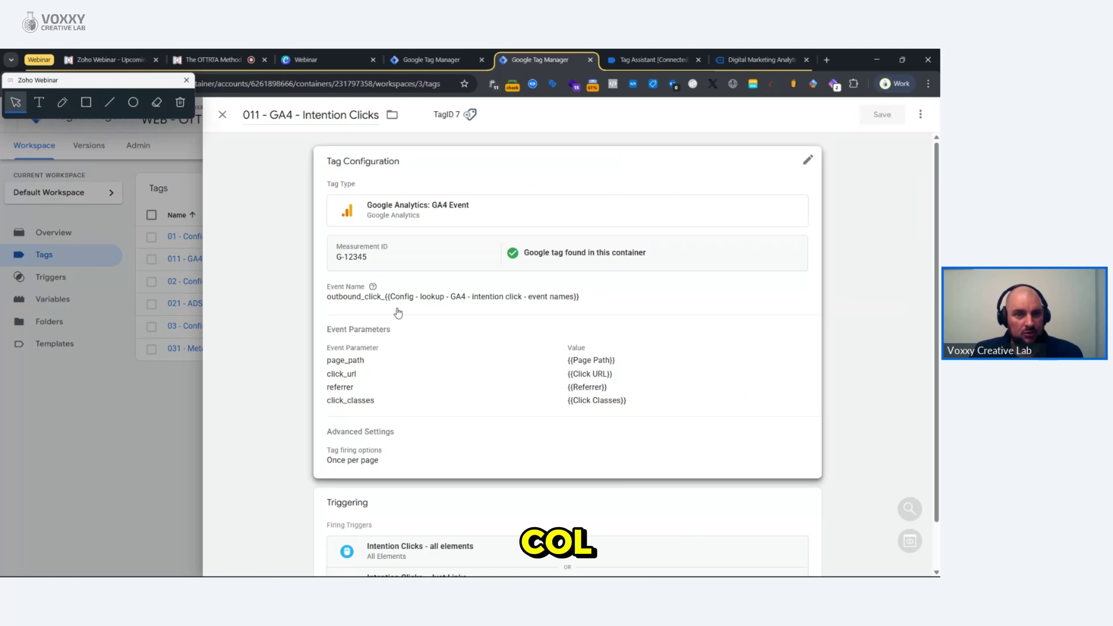
# Step: Temporarily outline the Event Name and the Event Parameters of the 011 - GA4 - Intention Clicks tag, and clear the annotations
pyautogui.click(86, 103)
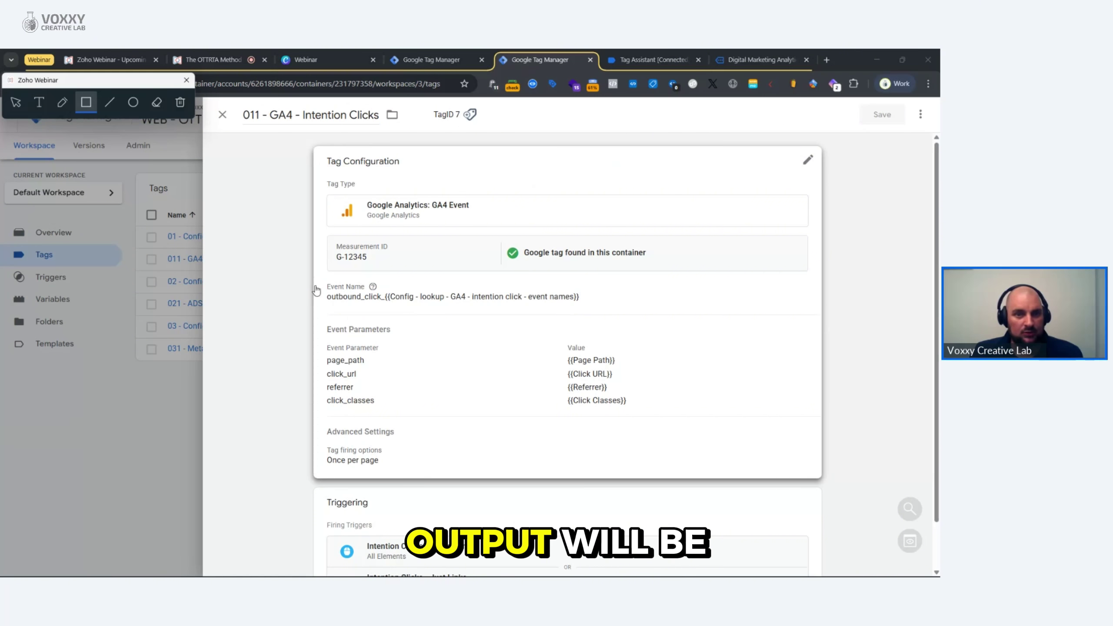
pyautogui.moveTo(313, 274)
pyautogui.mouseDown()
pyautogui.moveTo(447, 323)
pyautogui.moveTo(392, 316)
pyautogui.moveTo(593, 317)
pyautogui.mouseUp()
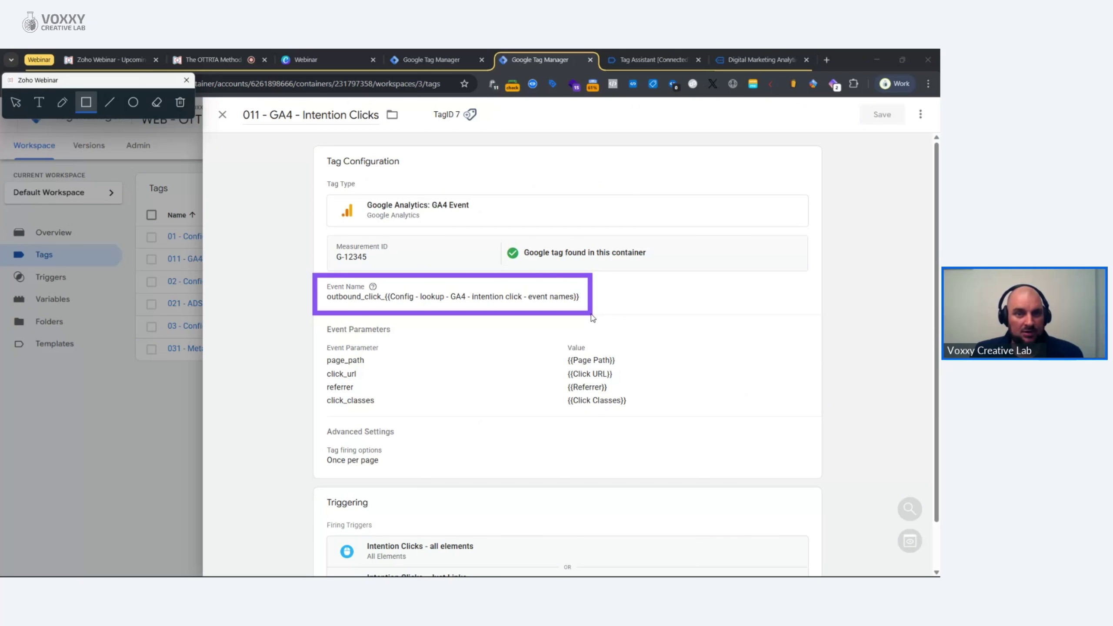
pyautogui.moveTo(318, 321); pyautogui.dragTo(644, 420)
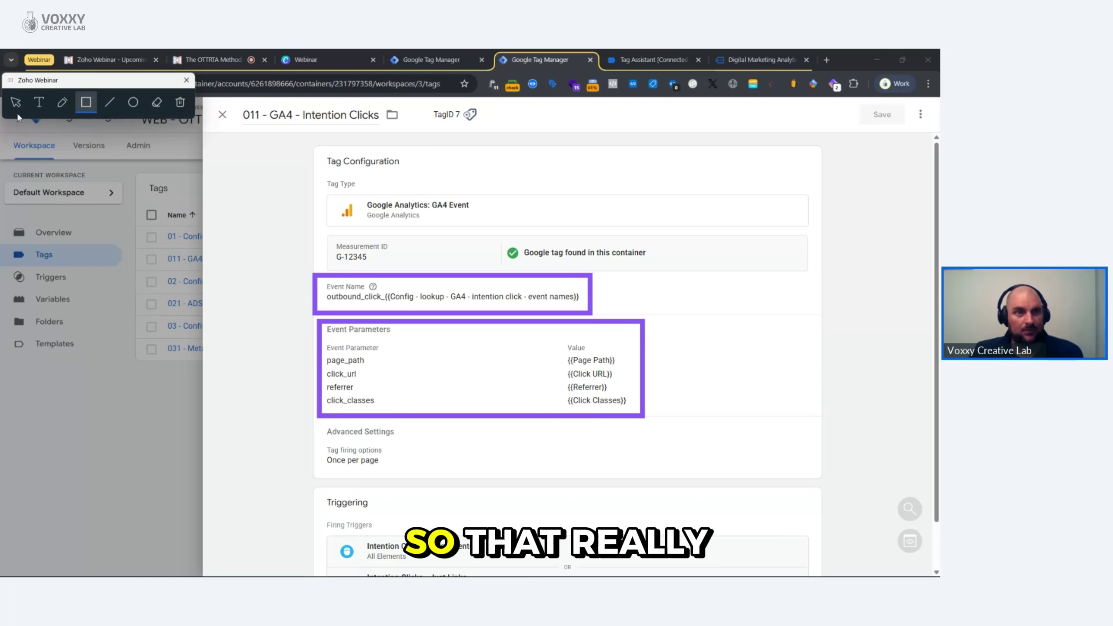
pyautogui.click(175, 105)
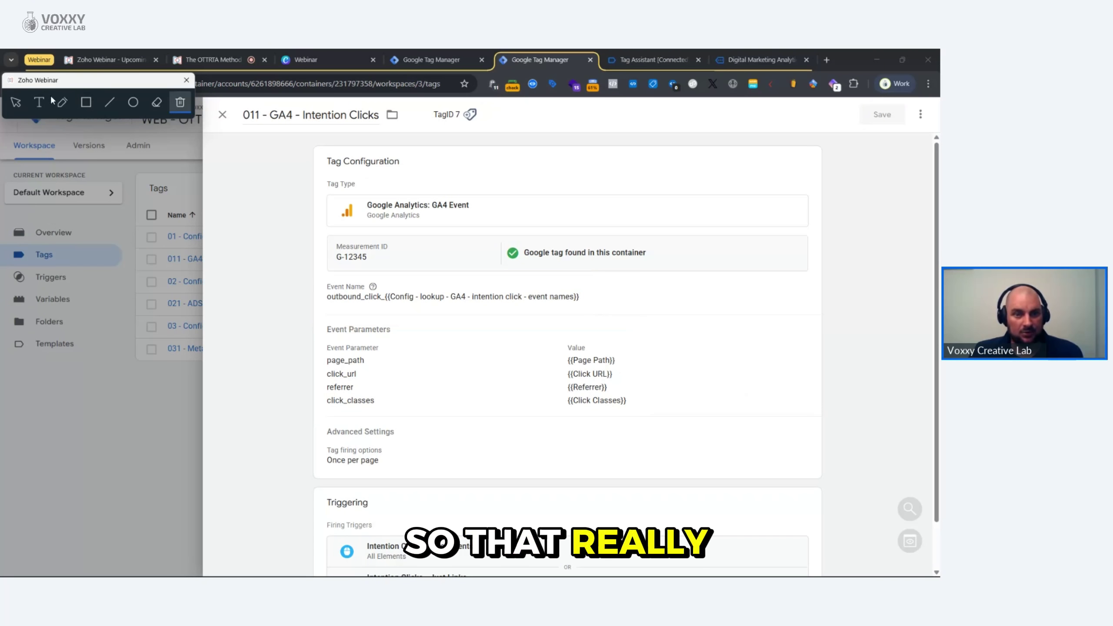
pyautogui.click(15, 103)
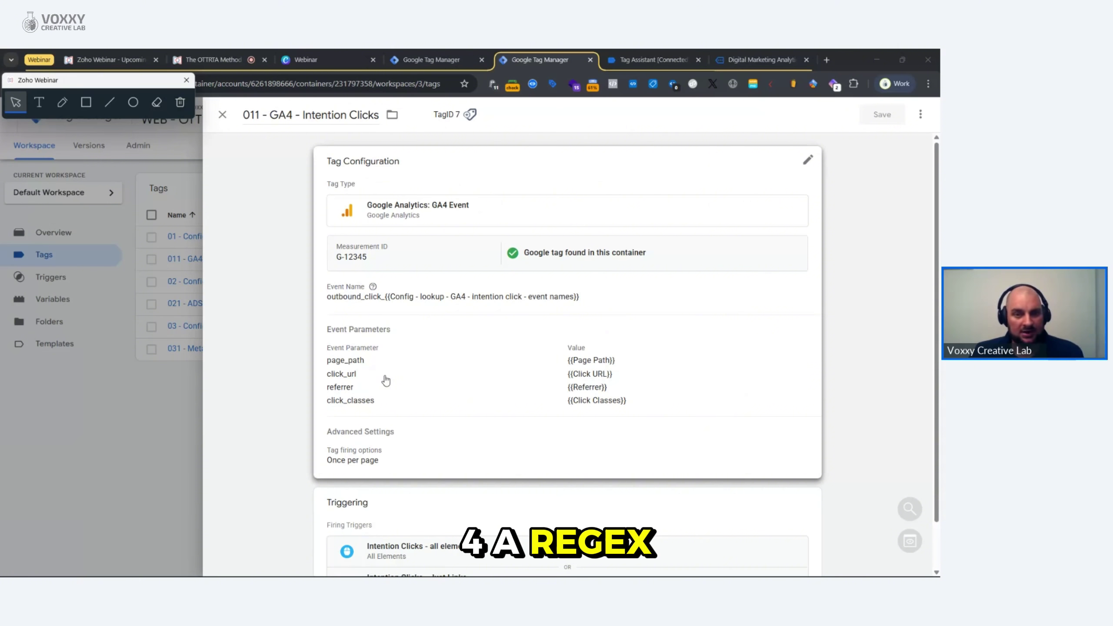
# Step: Leave the tag and view the firing condition of its Intention Clicks - all elements trigger, returning to the tags list
pyautogui.click(138, 410)
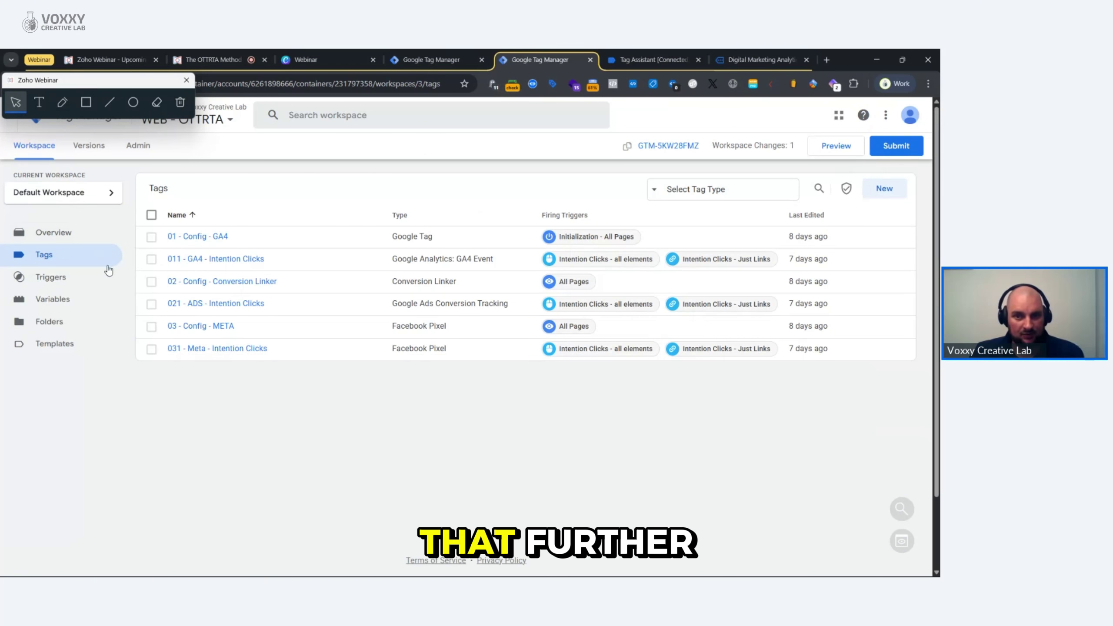
pyautogui.click(604, 259)
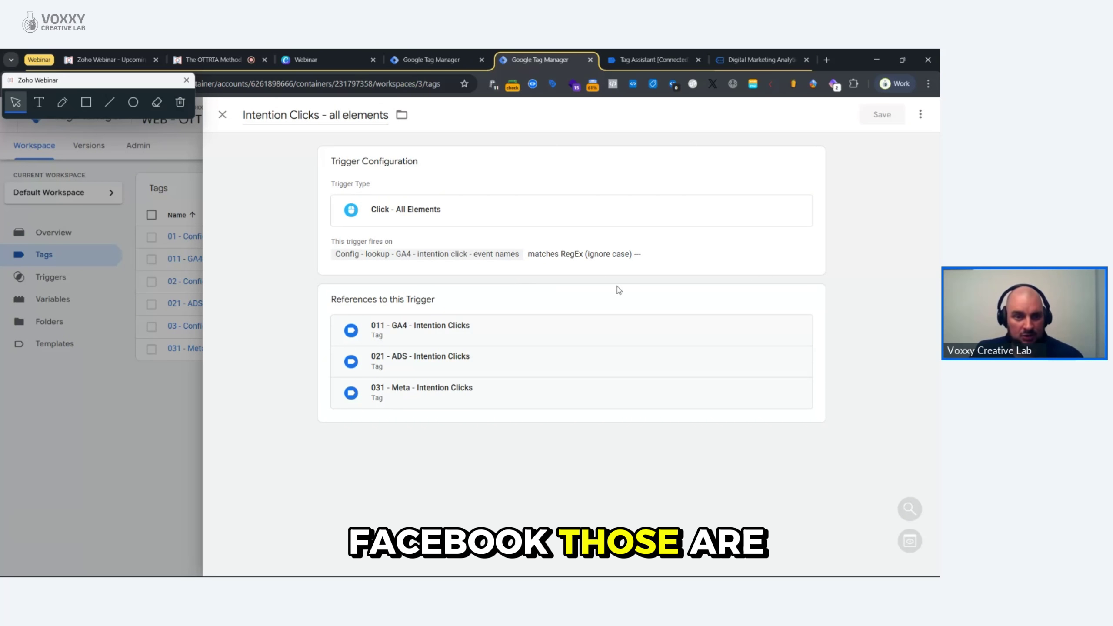
pyautogui.click(137, 416)
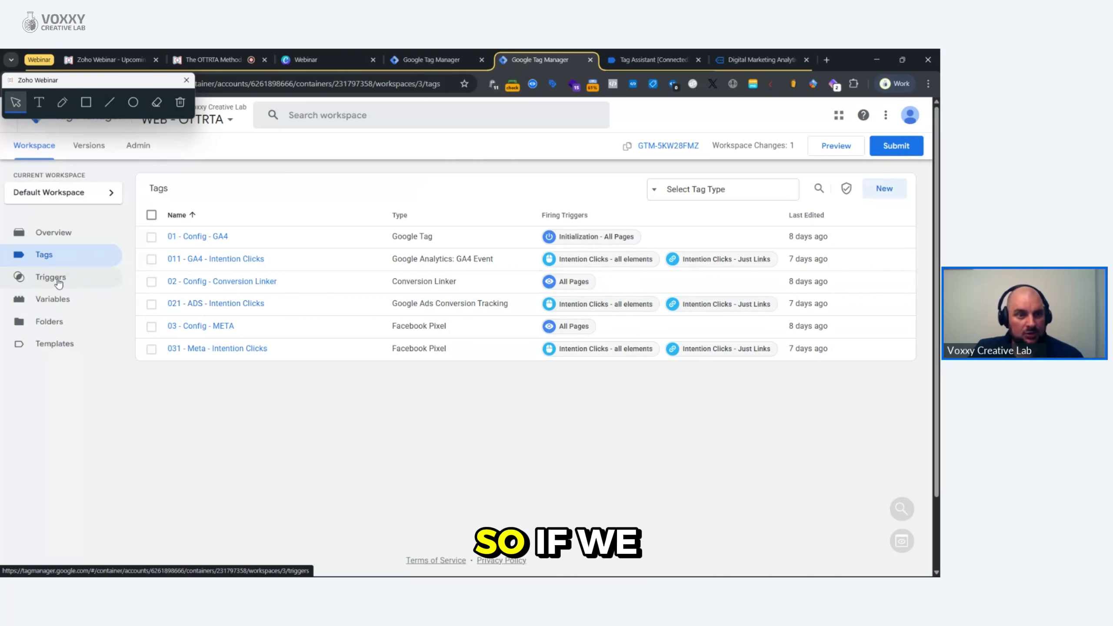
# Step: Open the Config - lookup - GA4 - intention click - event names variable for editing and add an empty fourth row to its RegEx Table
pyautogui.click(62, 299)
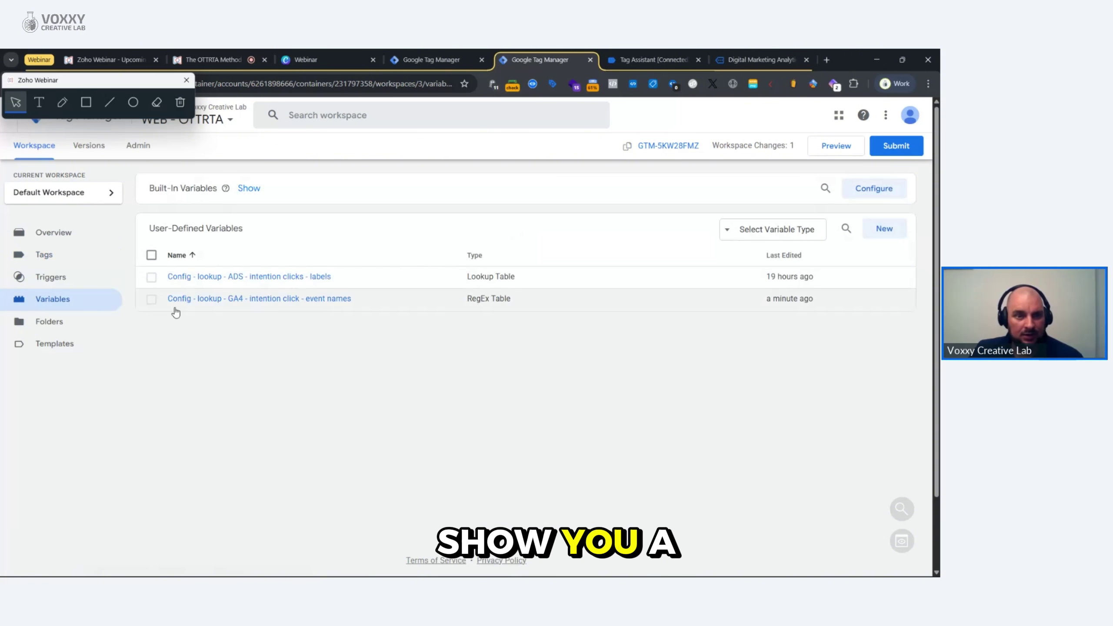
pyautogui.click(211, 302)
pyautogui.scroll(-2, 373, 272)
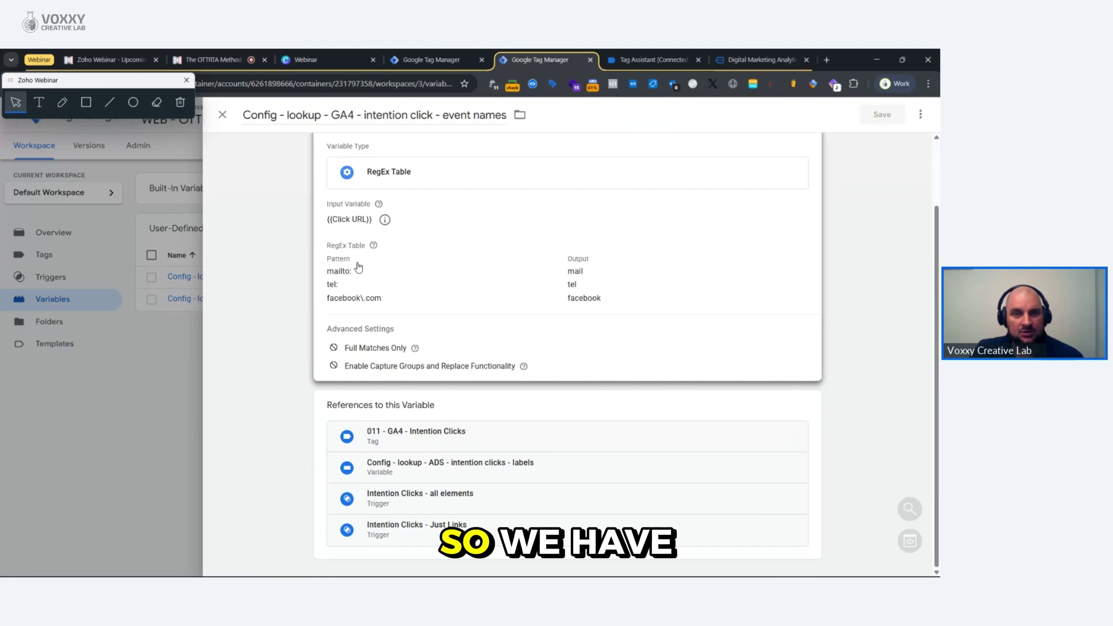
pyautogui.click(659, 286)
pyautogui.click(361, 376)
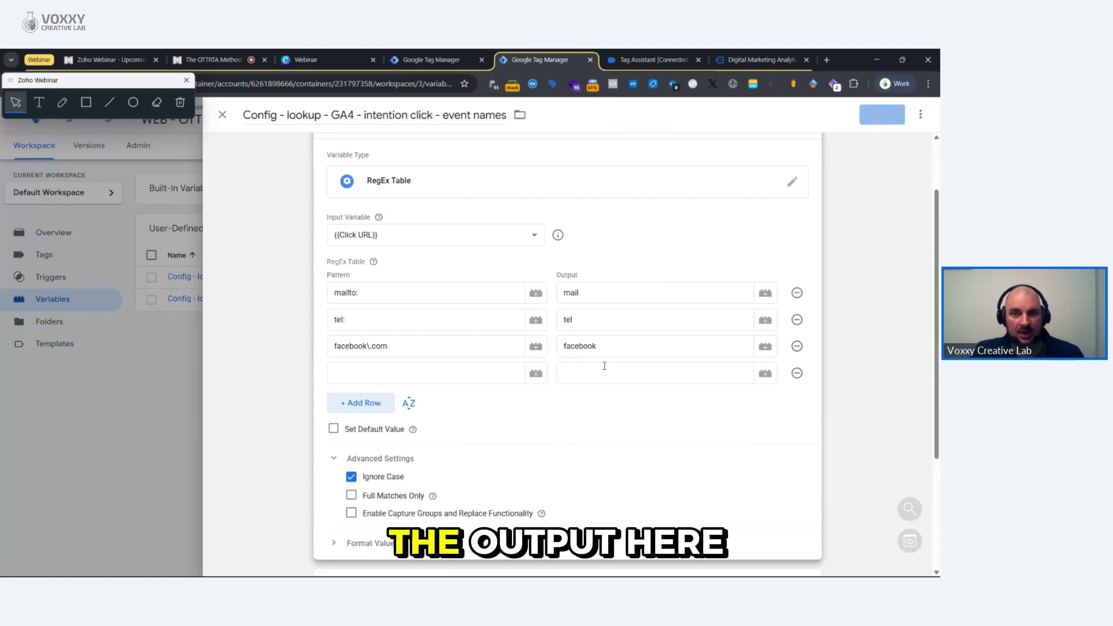
# Step: Combine the three existing outputs in the fourth row's output as mail|tel|facebook, copying each value and separating them with pipes
pyautogui.doubleClick(619, 349)
pyautogui.hotkey('ctrl', 'c')
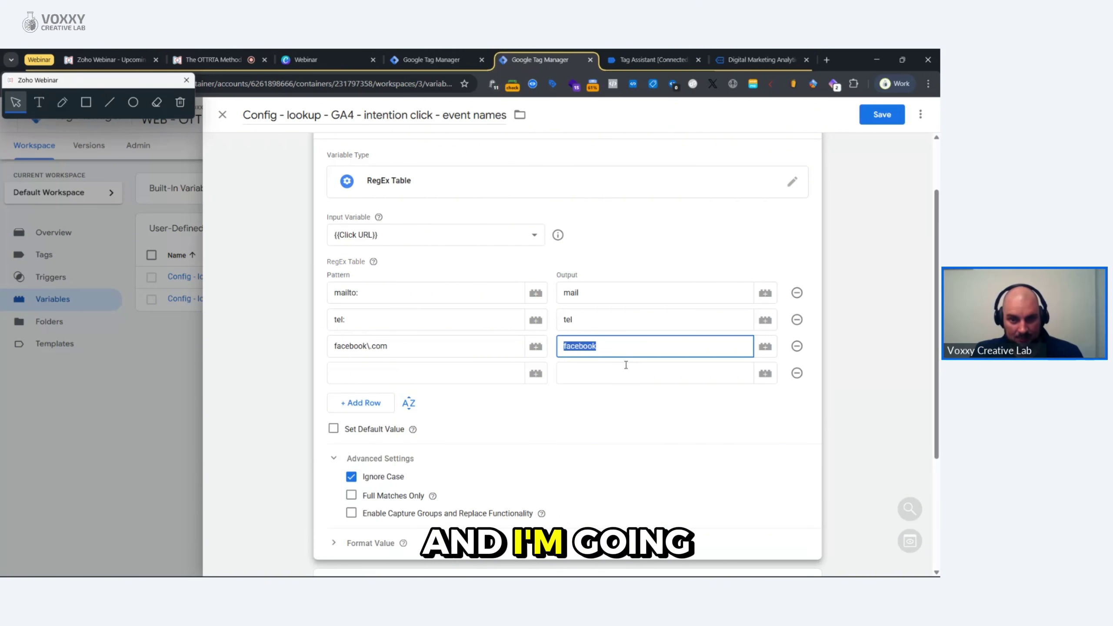
pyautogui.click(630, 373)
pyautogui.hotkey('ctrl', 'v')
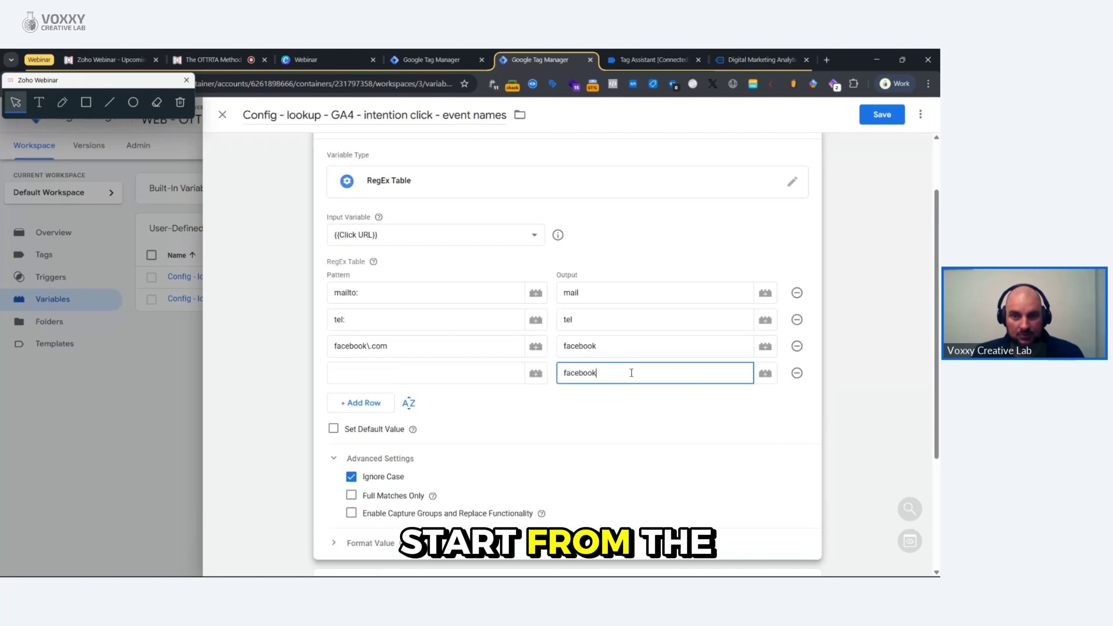
pyautogui.doubleClick(591, 318)
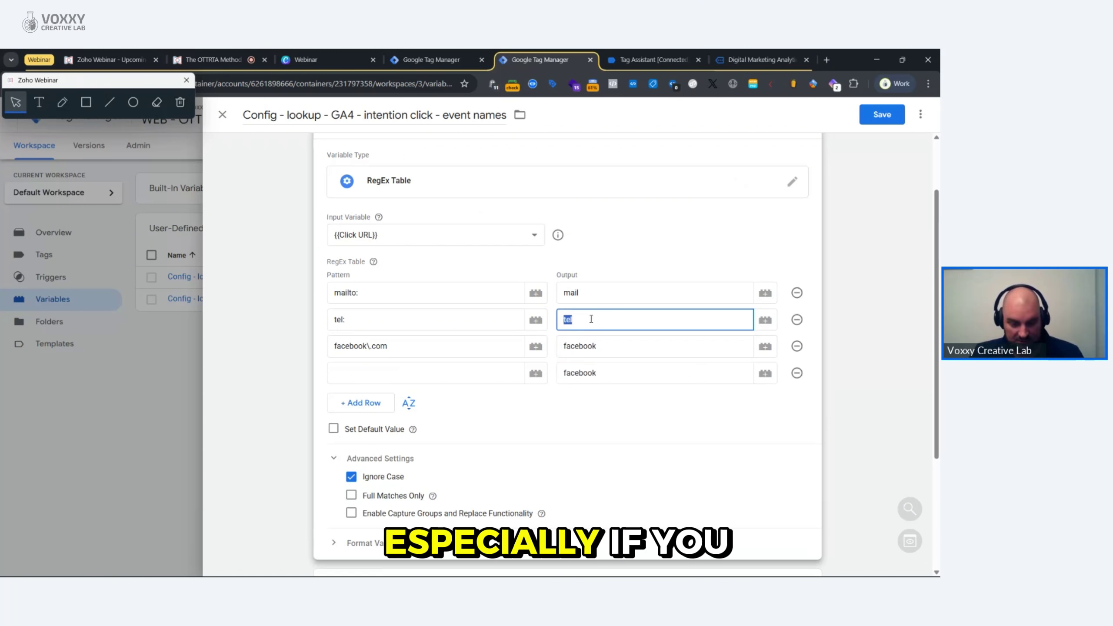
pyautogui.click(569, 377)
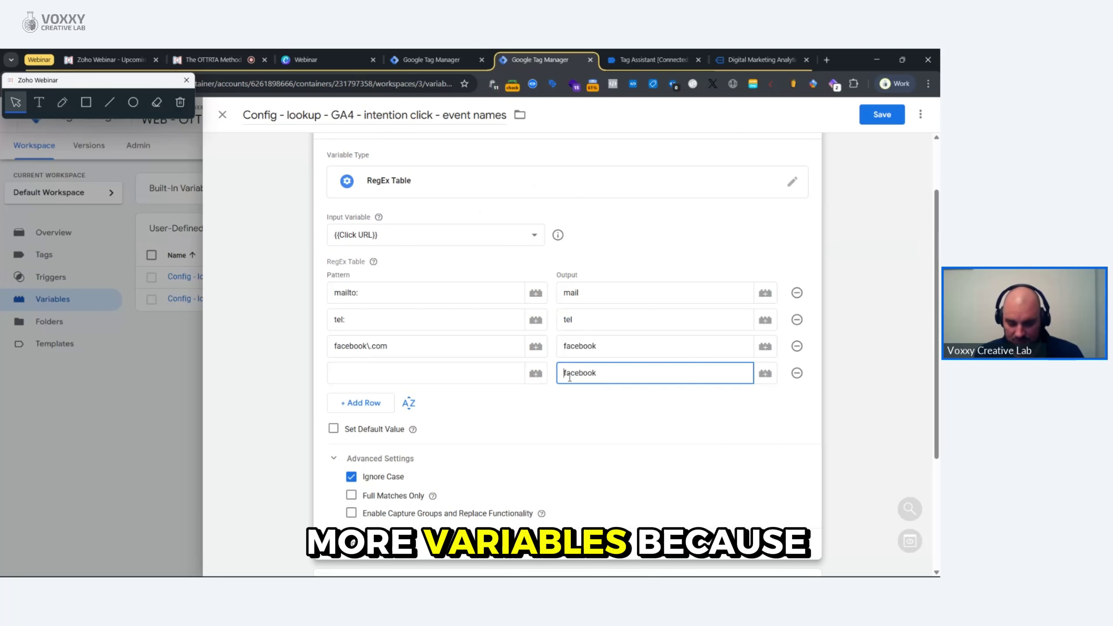
pyautogui.doubleClick(572, 294)
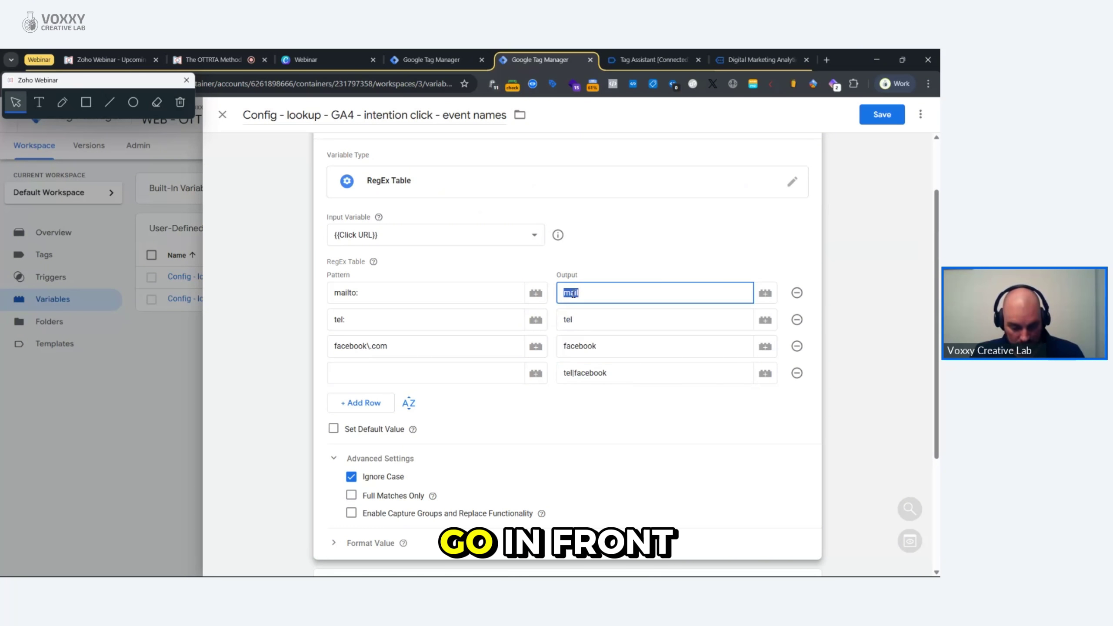
pyautogui.hotkey('ctrl', 'c')
pyautogui.click(564, 375)
pyautogui.hotkey('ctrl', 'v')
pyautogui.write('|')
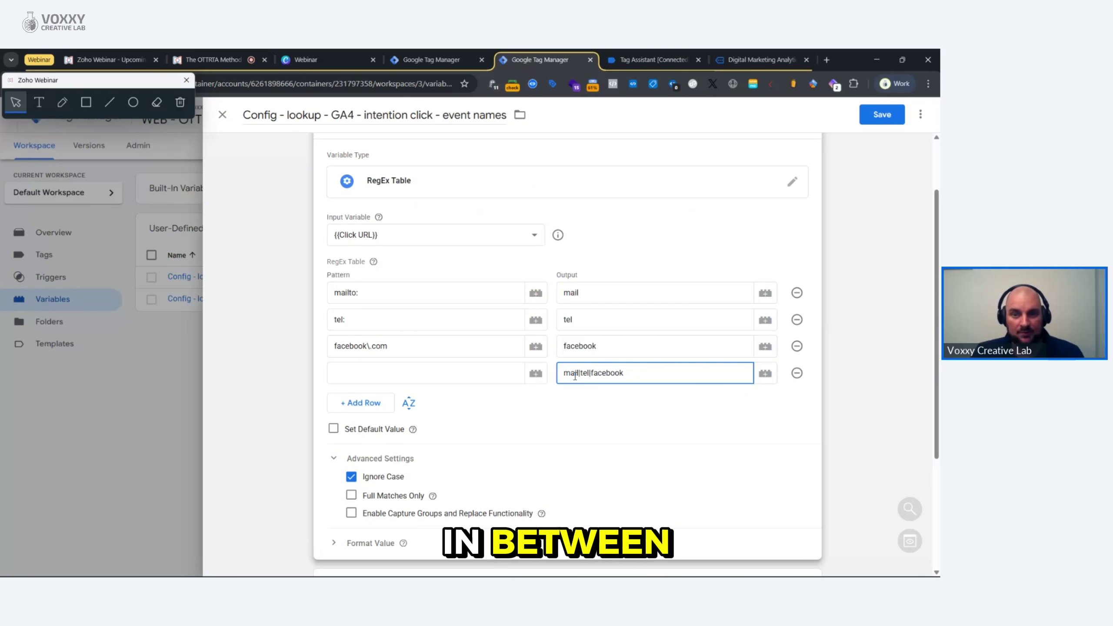
# Step: Cut the combined mail|tel|facebook string from the fourth row, and save the variable with that row removed
pyautogui.tripleClick(577, 373)
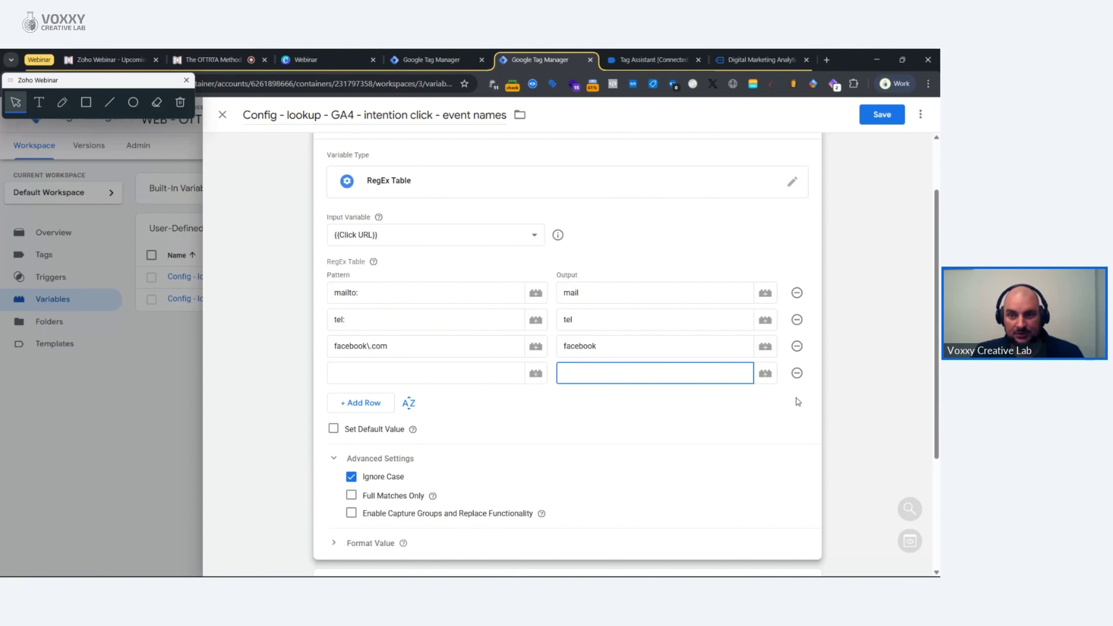
pyautogui.click(796, 374)
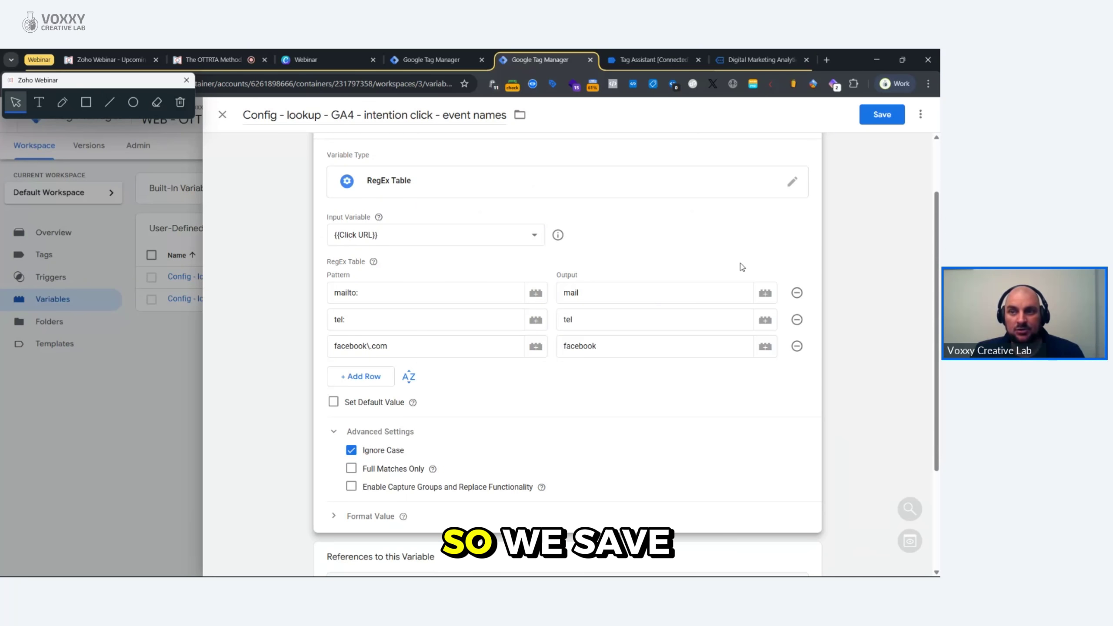
pyautogui.click(880, 113)
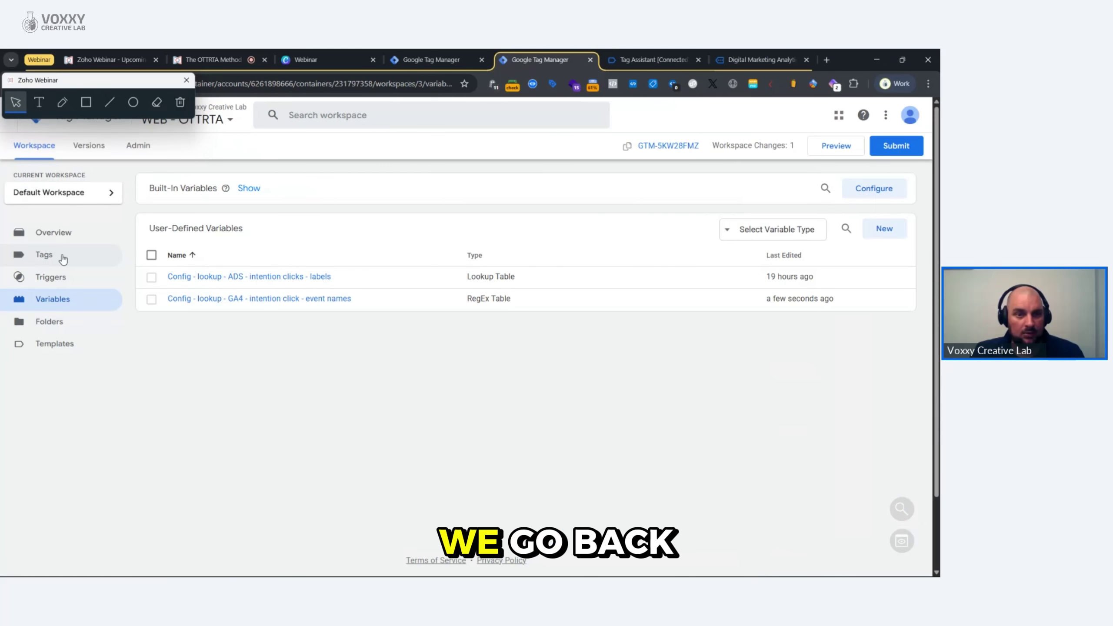
# Step: Open the Intention Clicks - all elements trigger of the 011 - GA4 - Intention Clicks tag for editing
pyautogui.click(63, 259)
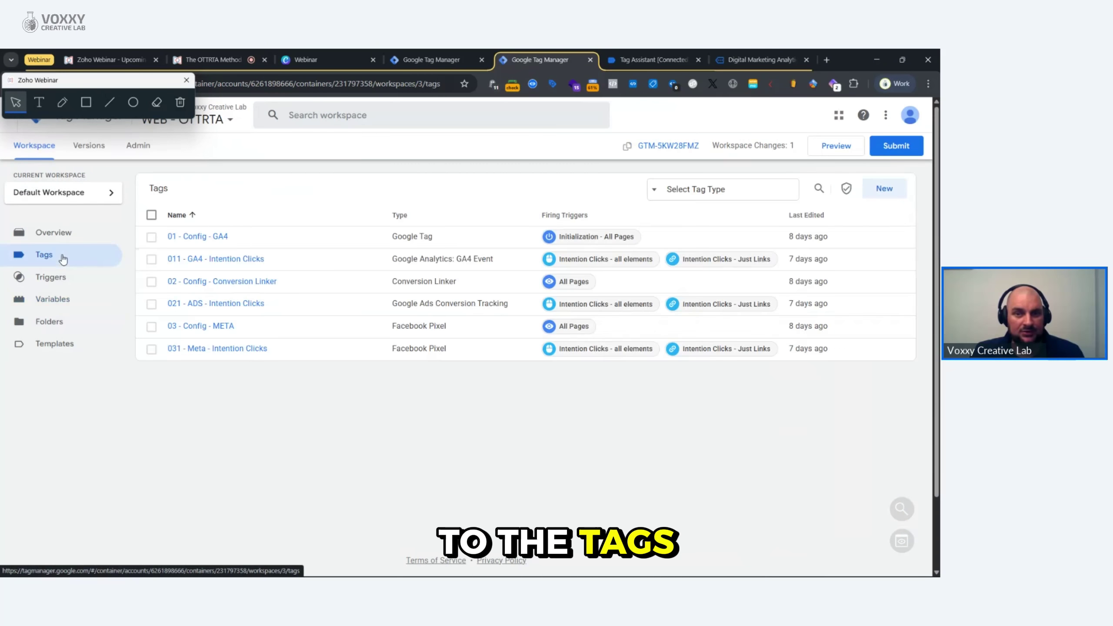
pyautogui.click(562, 264)
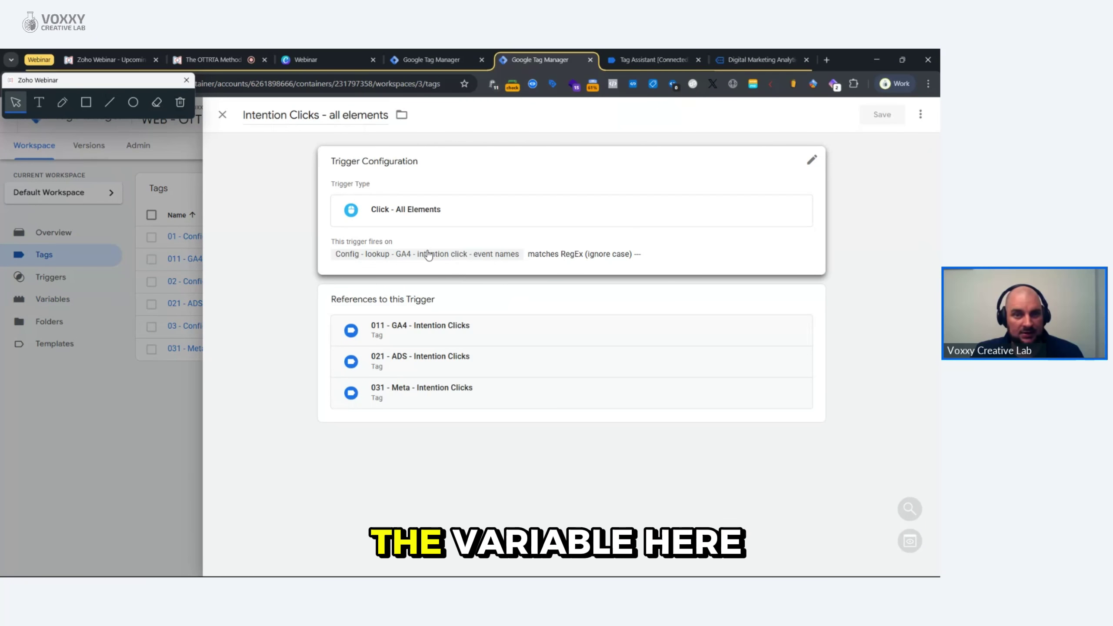
pyautogui.click(447, 254)
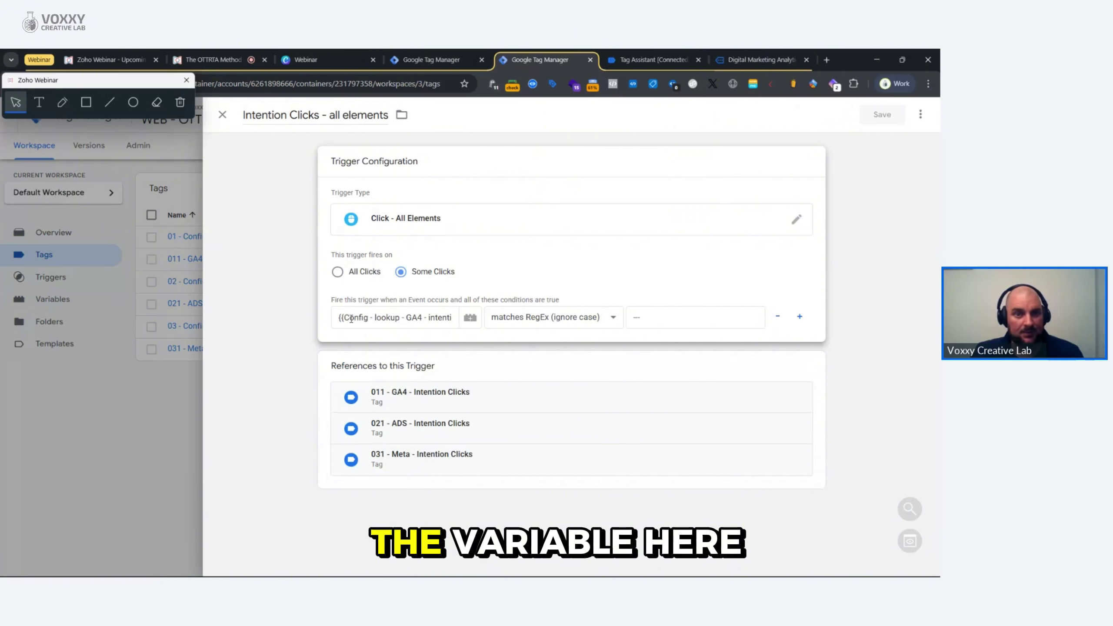
# Step: Demonstrate choosing the GA4 event names lookup variable in a second trigger condition, and remove that condition
pyautogui.click(800, 317)
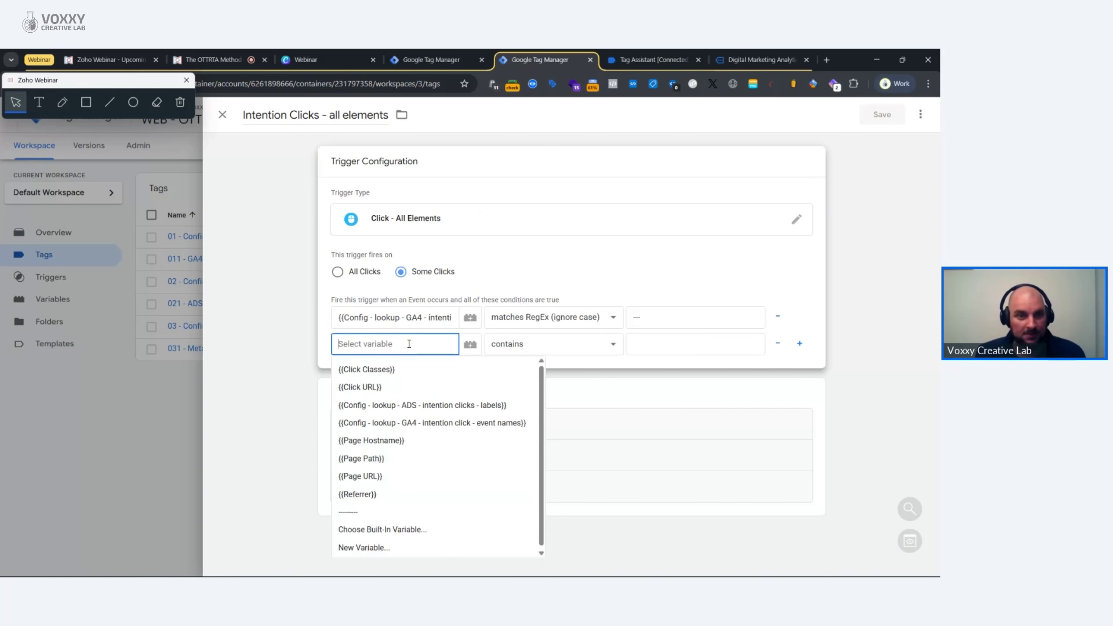
pyautogui.write('{{')
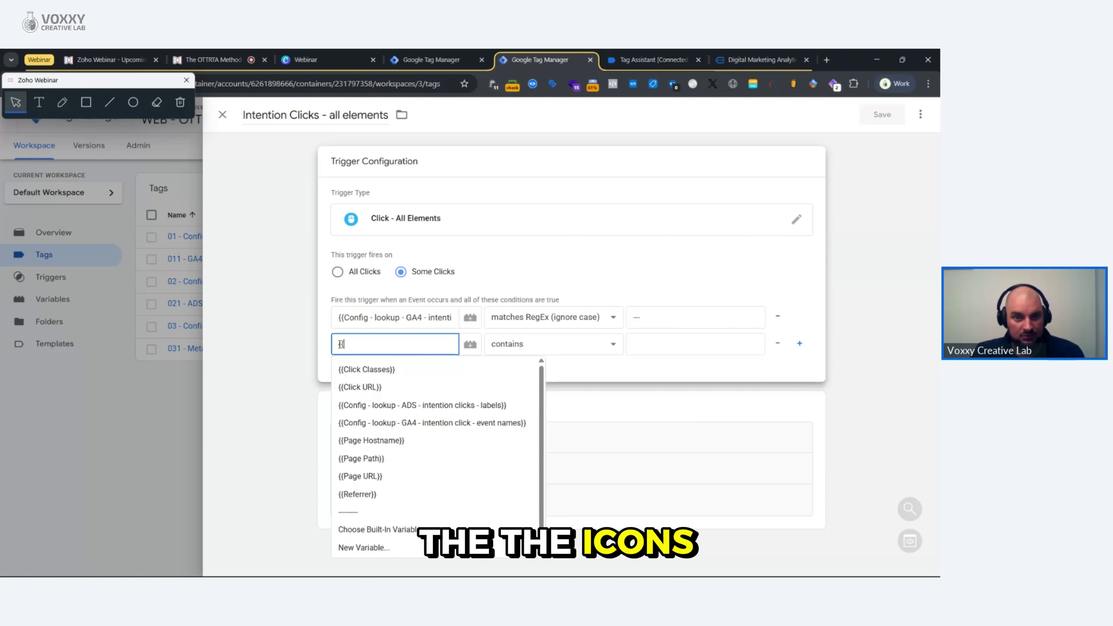
pyautogui.click(429, 423)
pyautogui.click(777, 343)
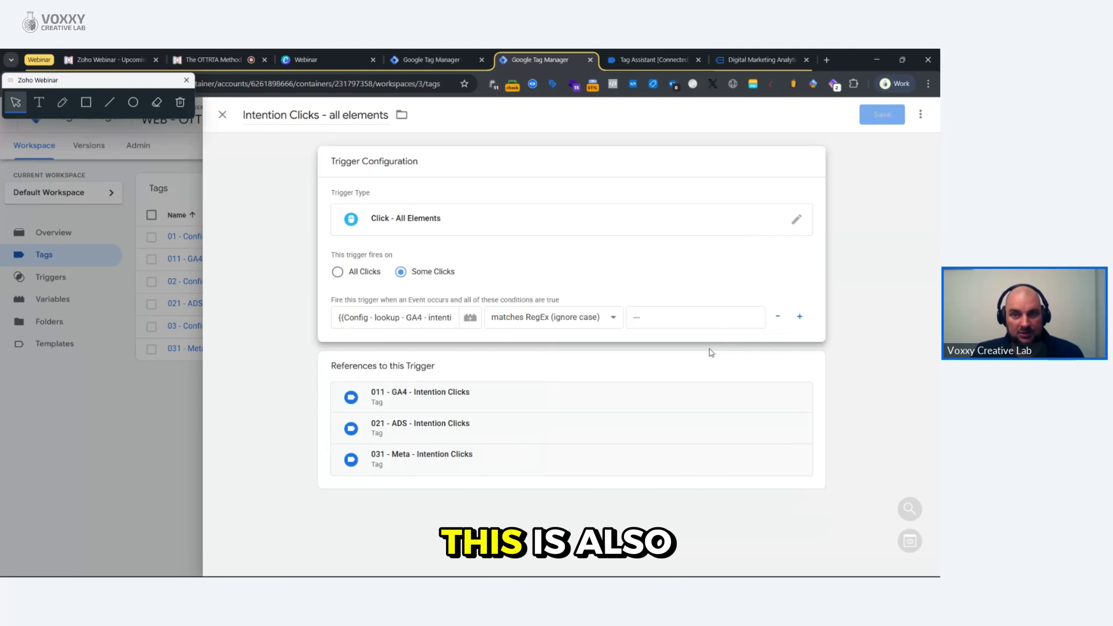
# Step: Demonstrate a second trigger condition based on the Click URL variable, remove it and leave the configuration editor
pyautogui.click(799, 316)
pyautogui.click(401, 345)
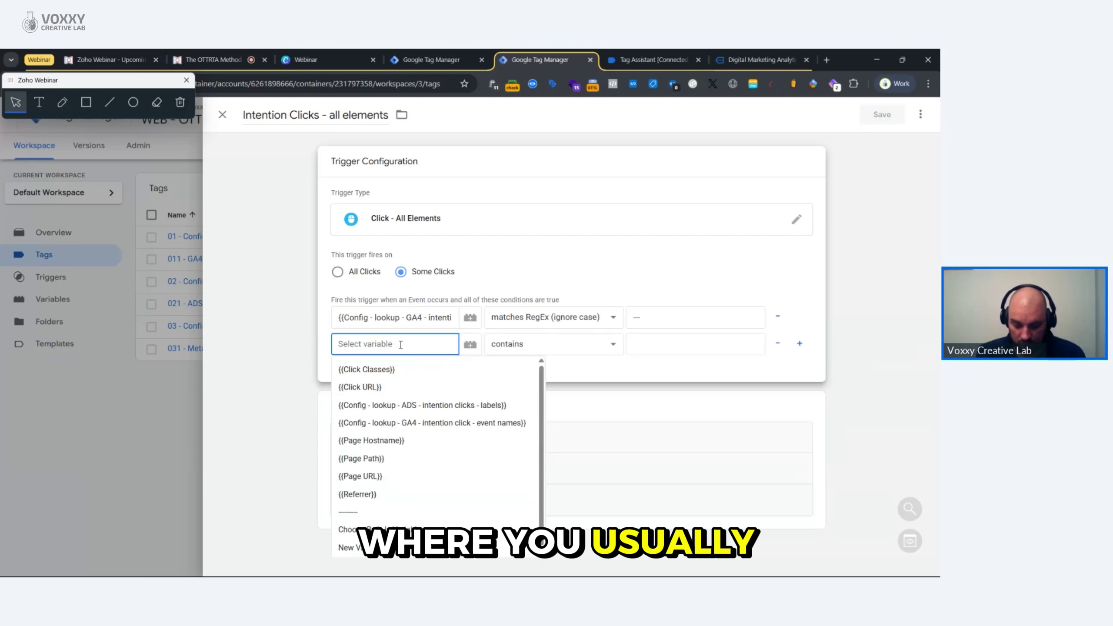
pyautogui.write('{')
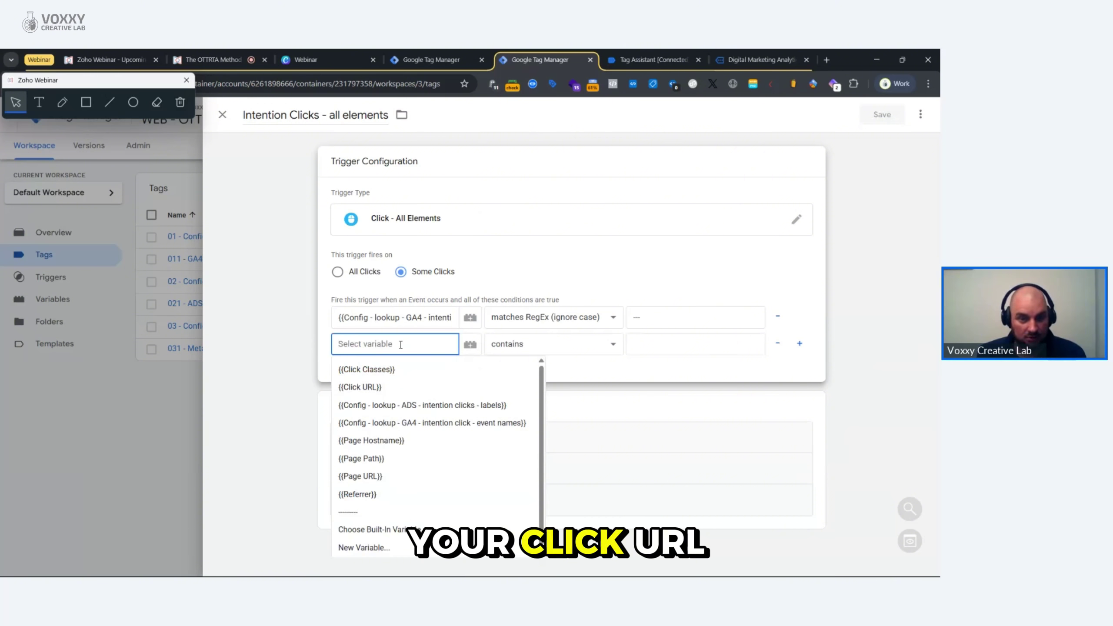
pyautogui.click(393, 388)
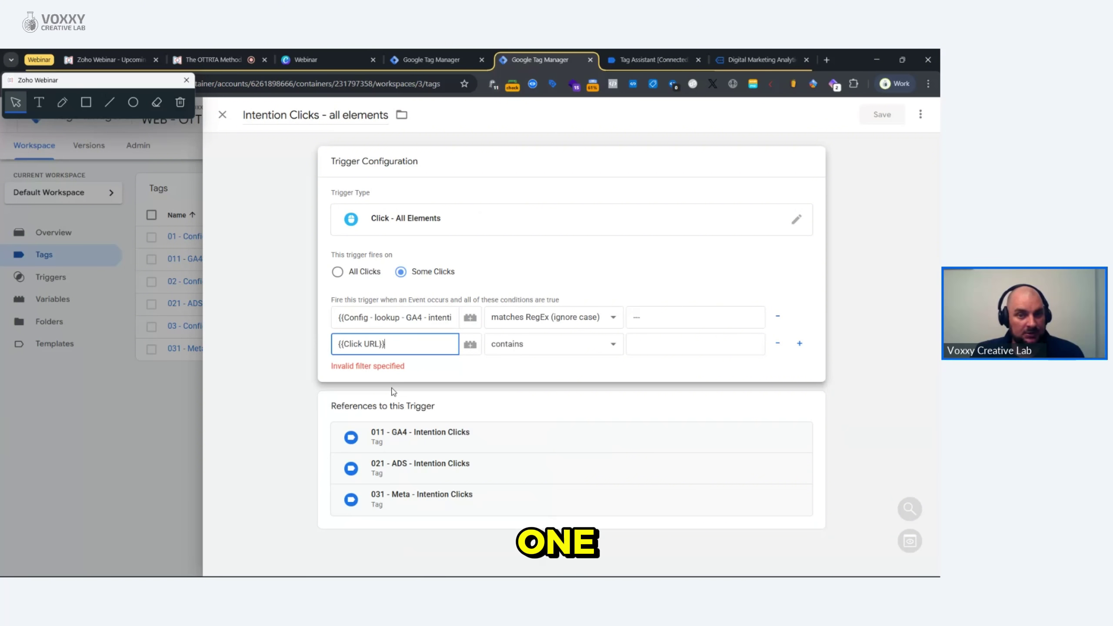
pyautogui.click(778, 343)
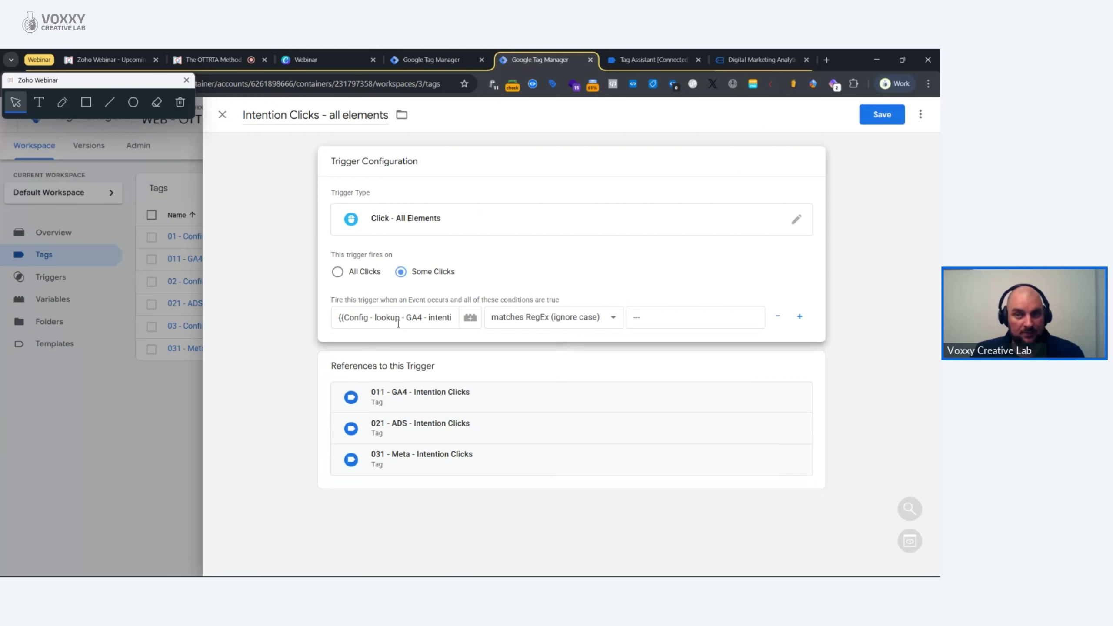
pyautogui.click(892, 276)
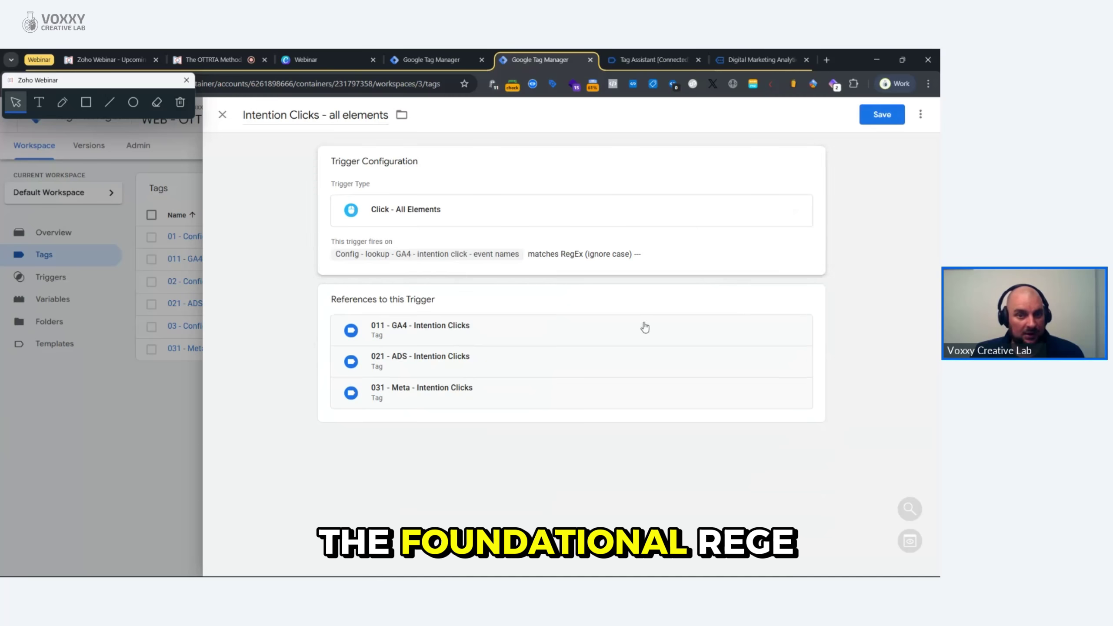
# Step: Set the trigger to fire when the event names variable matches RegEx (ignore case) mail|tel|facebook
pyautogui.click(430, 259)
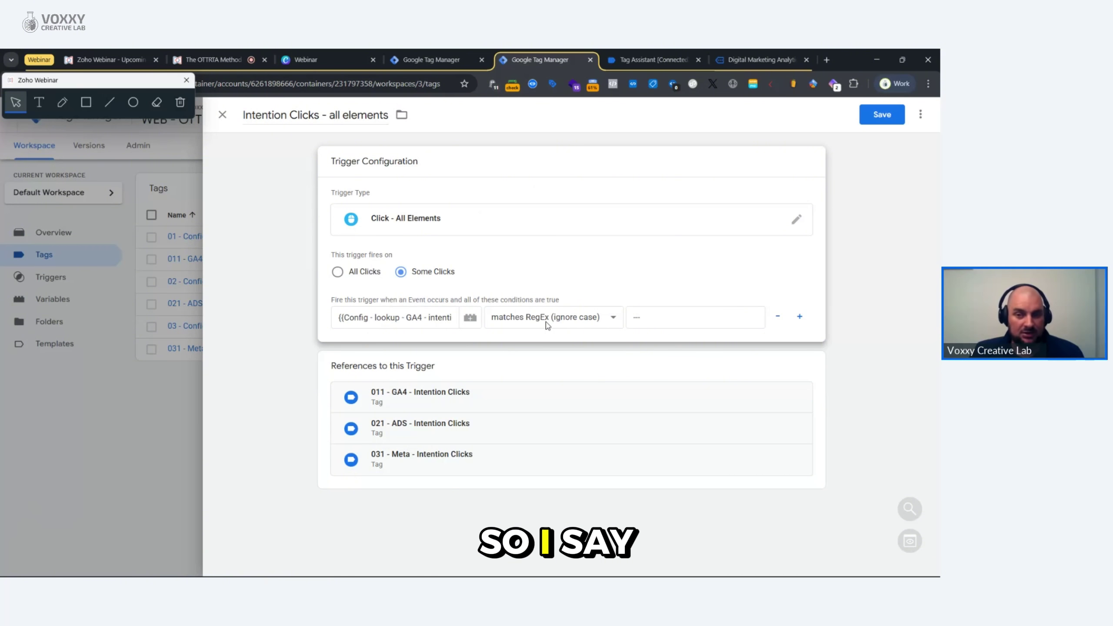
pyautogui.click(653, 314)
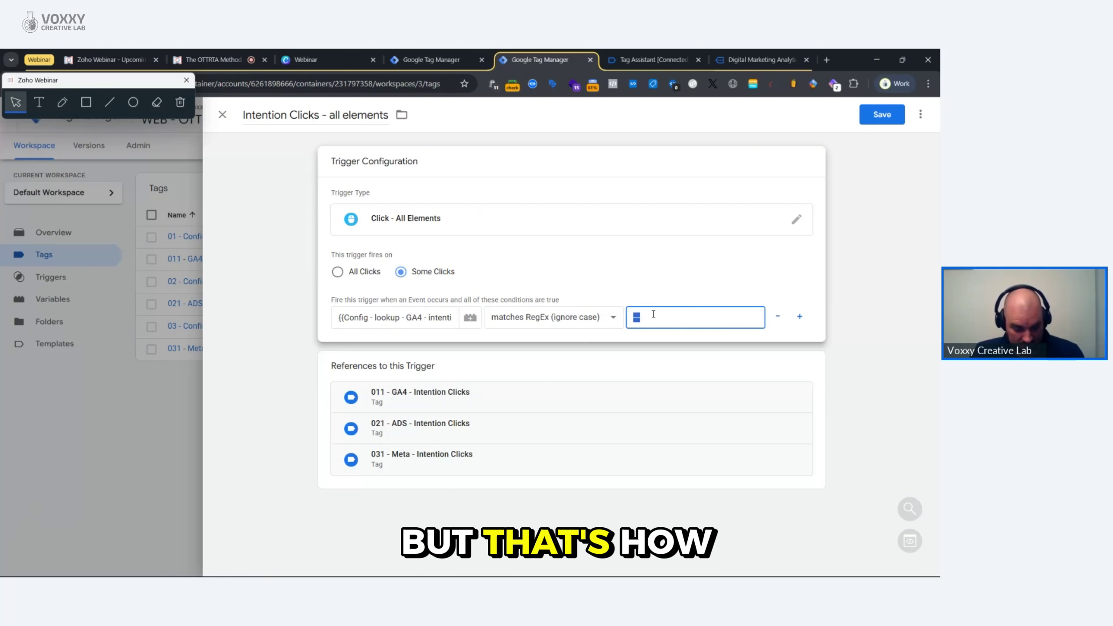
pyautogui.write('mail|tel|facebook')
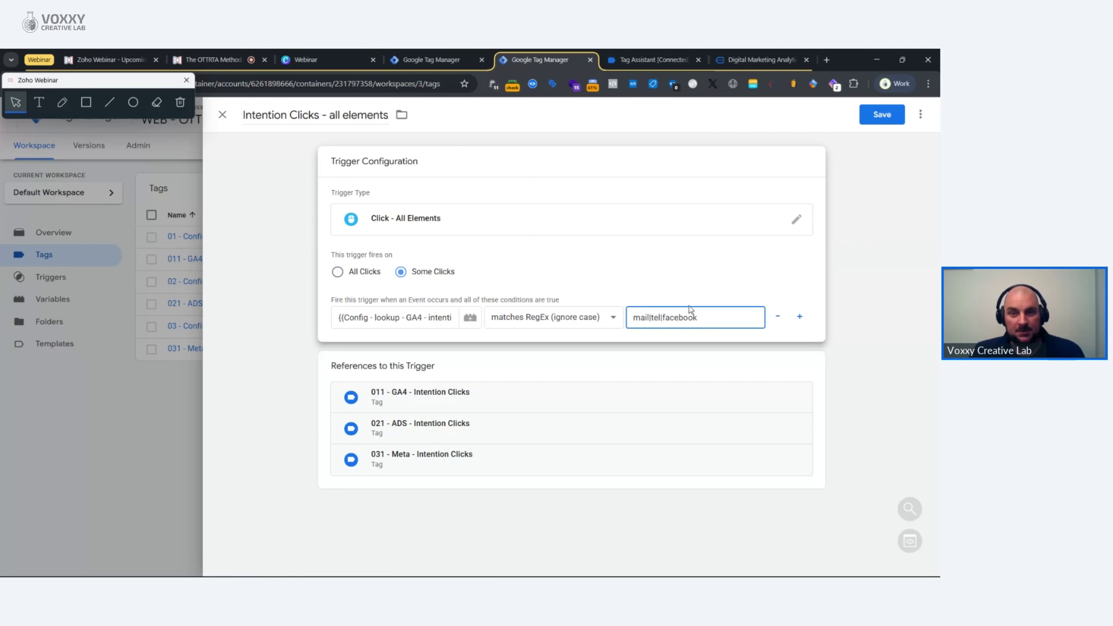
pyautogui.click(888, 302)
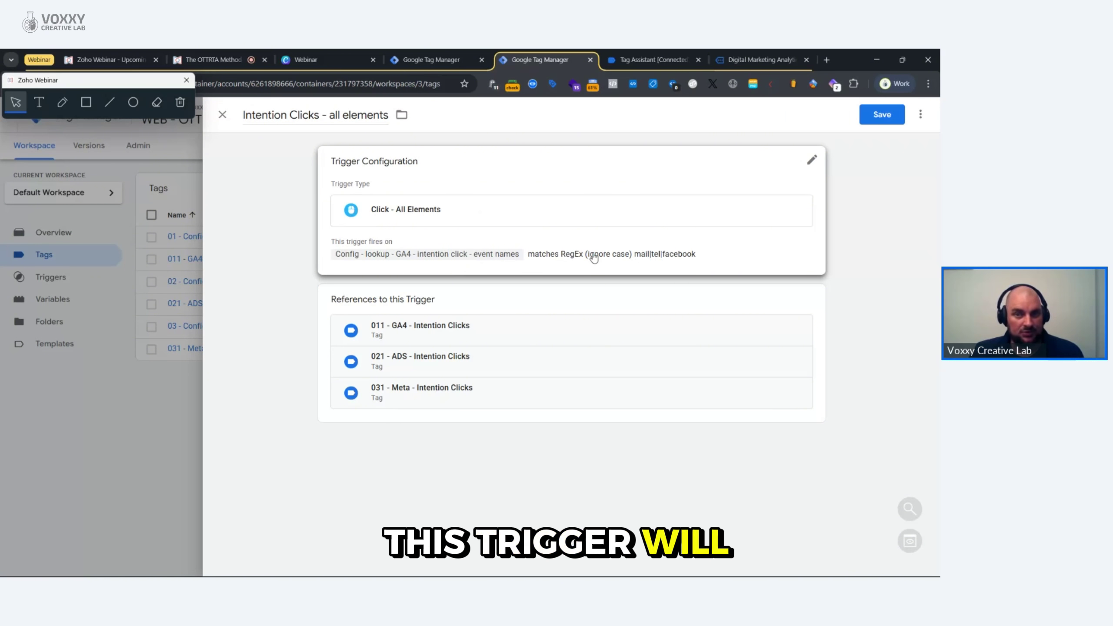
# Step: Save the all elements trigger, set the Intention Clicks - Just Links trigger's RegEx value to mail|tel|facebook, and save it
pyautogui.click(873, 115)
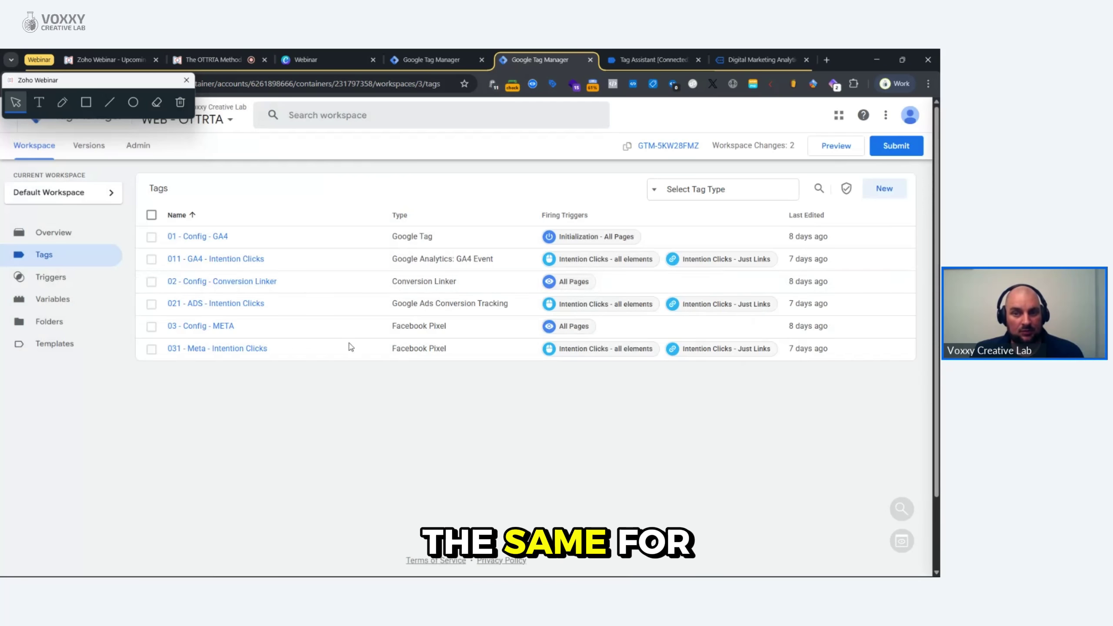
pyautogui.click(686, 260)
pyautogui.click(683, 266)
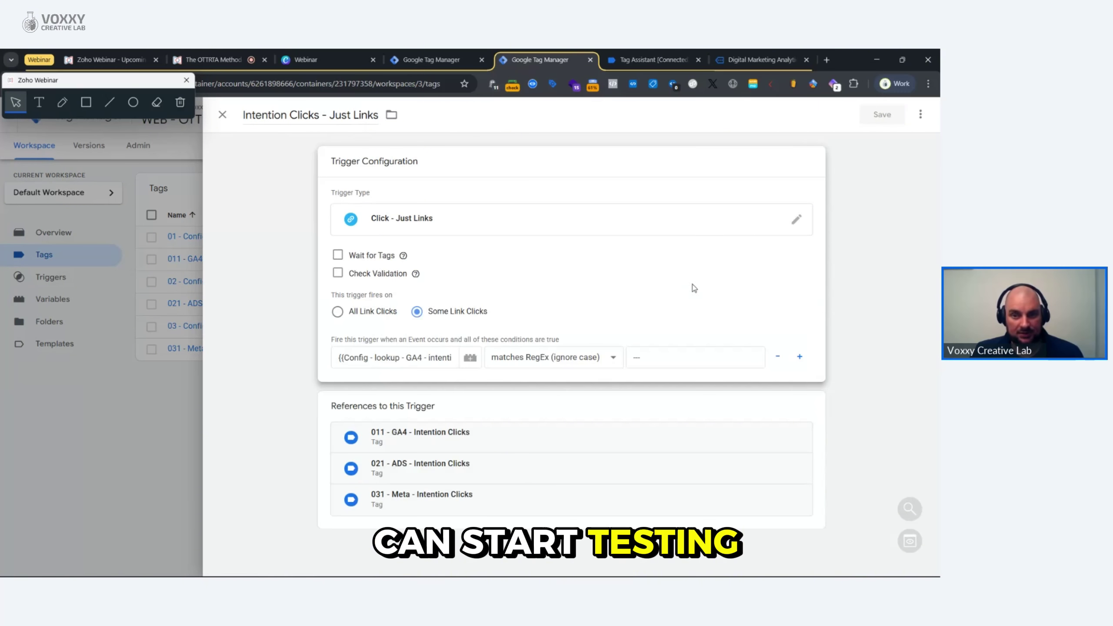
pyautogui.click(689, 355)
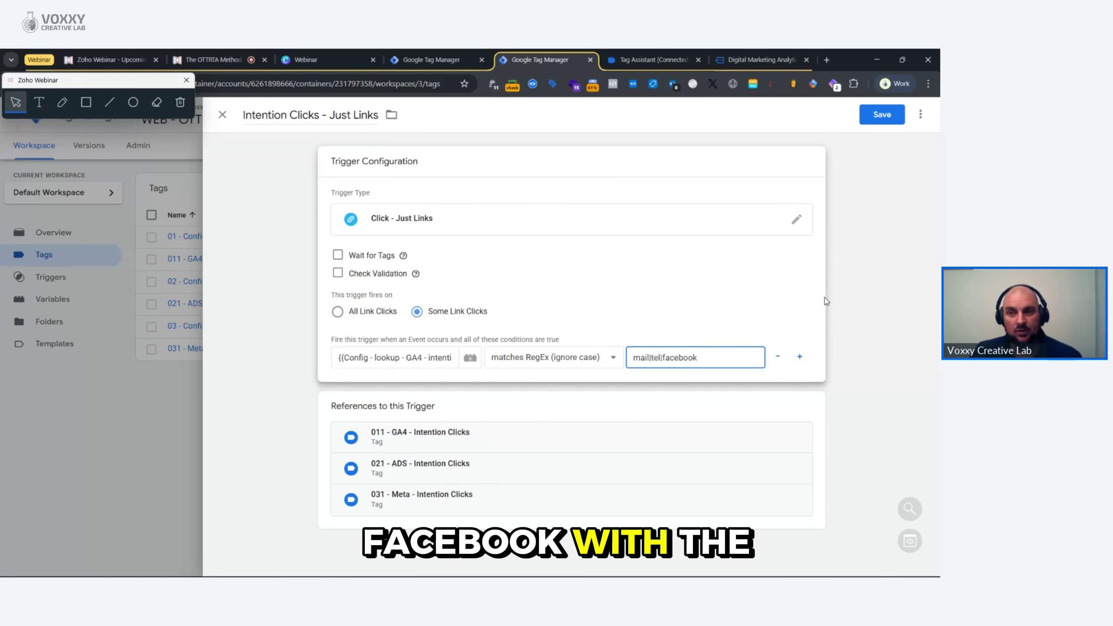
pyautogui.click(876, 121)
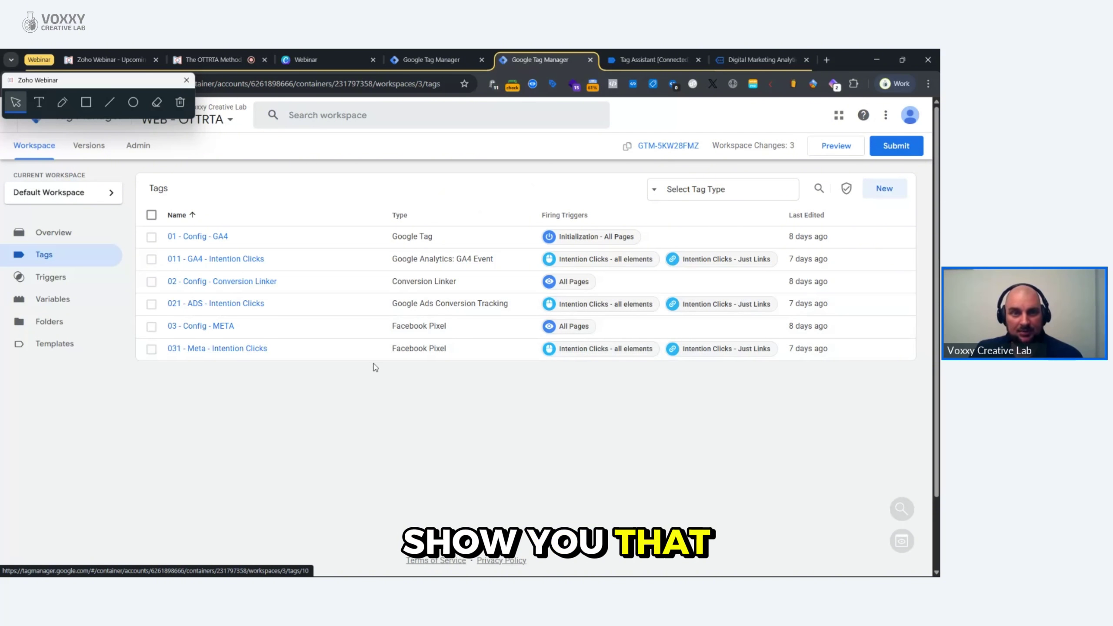
# Step: Launch preview mode for the WEB - OTTRTA container and switch to its summary in Tag Assistant
pyautogui.click(837, 147)
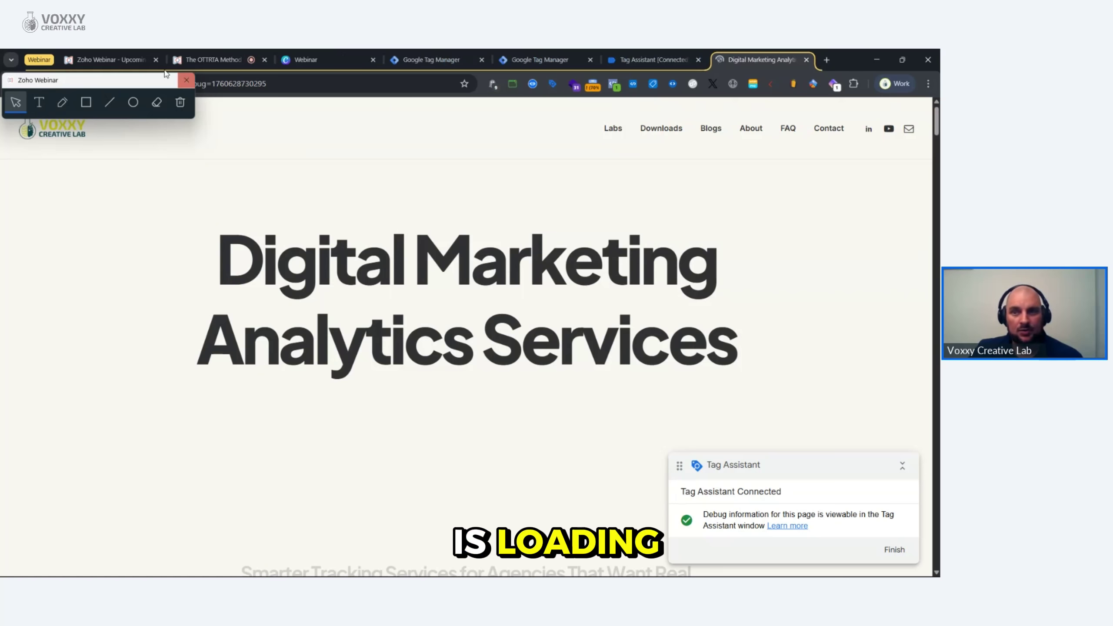
pyautogui.click(652, 54)
pyautogui.click(442, 258)
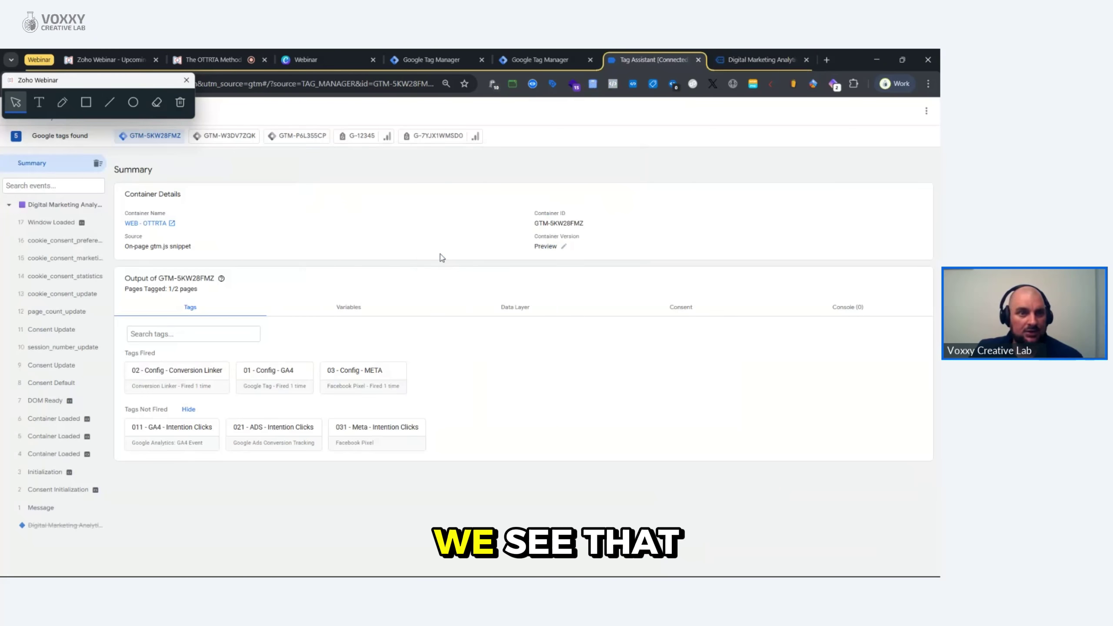
# Step: Outline the fired config tags and the unfired intention click tags in the summary, and clear the annotations
pyautogui.click(86, 102)
pyautogui.moveTo(111, 337); pyautogui.dragTo(433, 408)
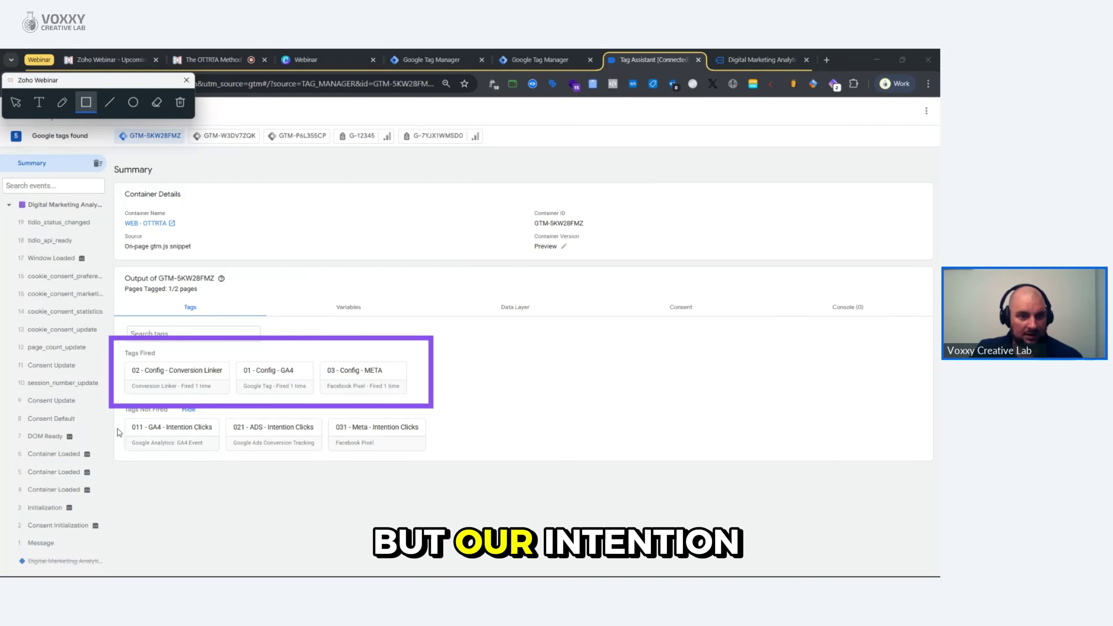
pyautogui.moveTo(106, 411); pyautogui.dragTo(448, 466)
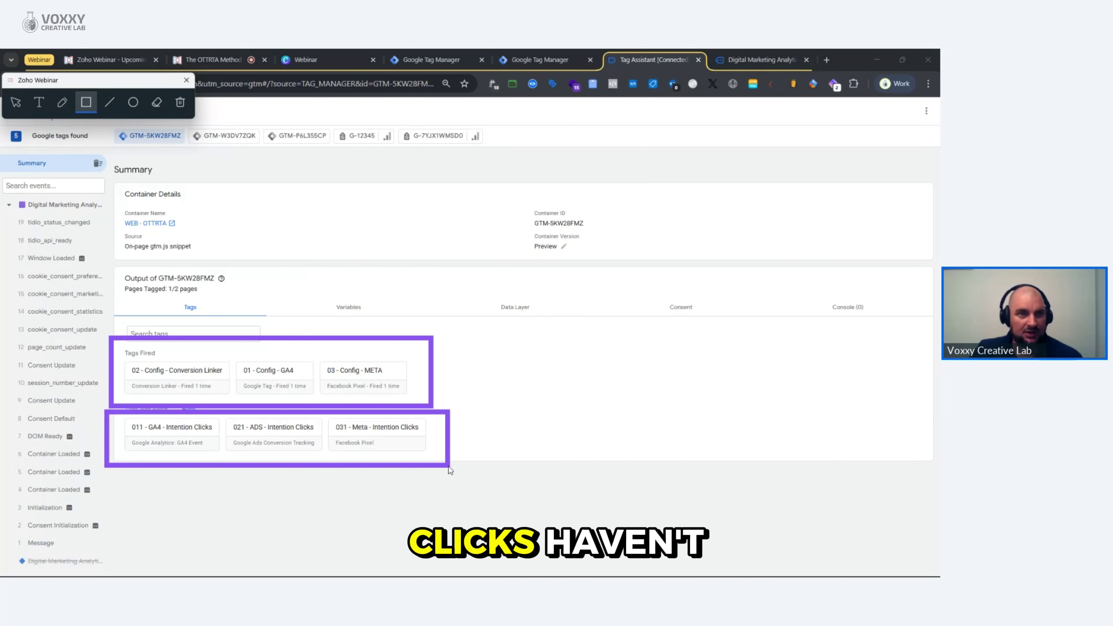
pyautogui.click(180, 103)
pyautogui.click(16, 102)
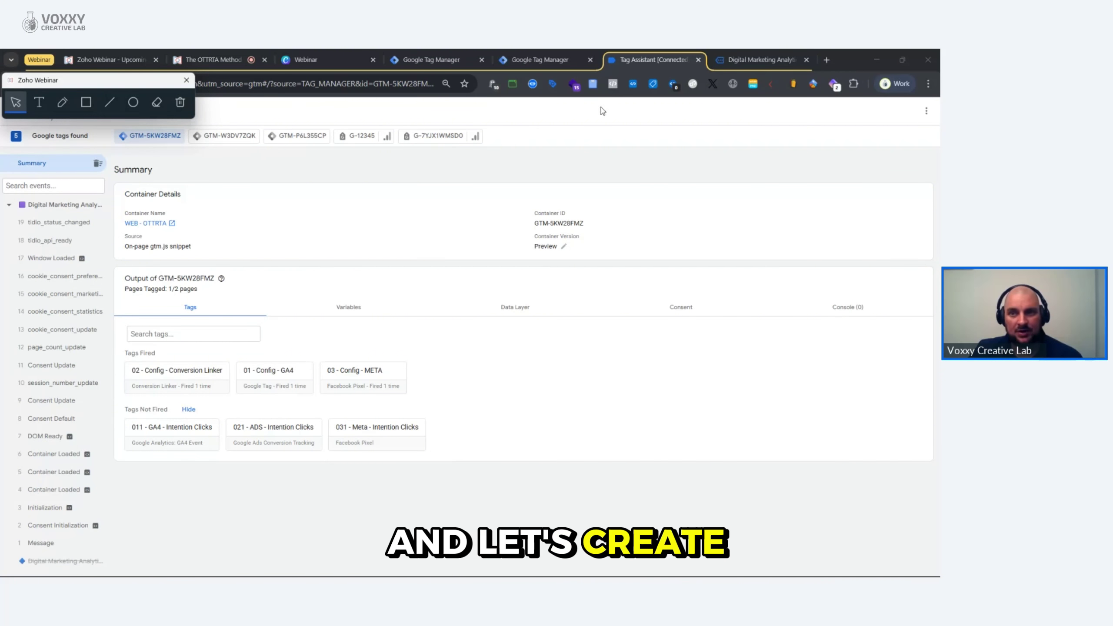
# Step: Follow the mail link in the previewed website's header to generate a test click, and return to Tag Assistant
pyautogui.click(771, 62)
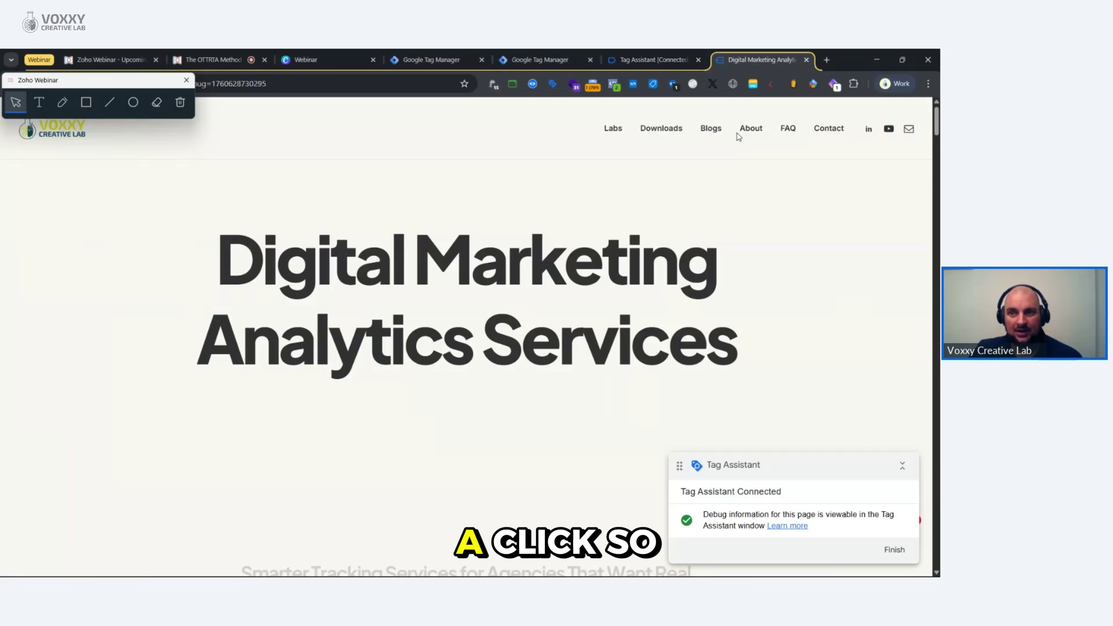
pyautogui.click(909, 129)
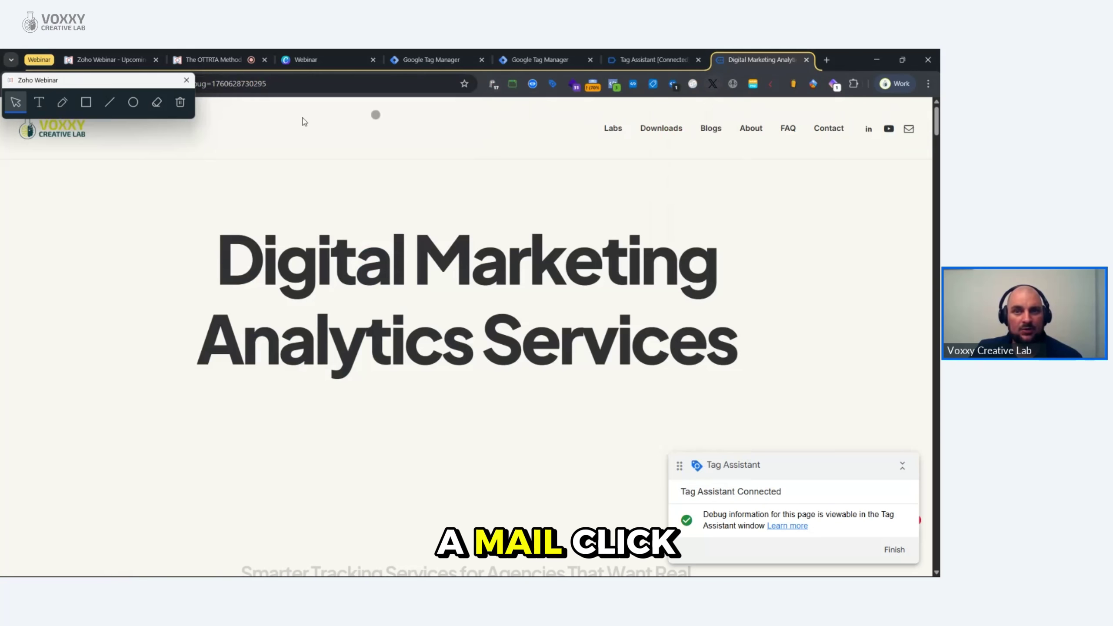
pyautogui.click(628, 61)
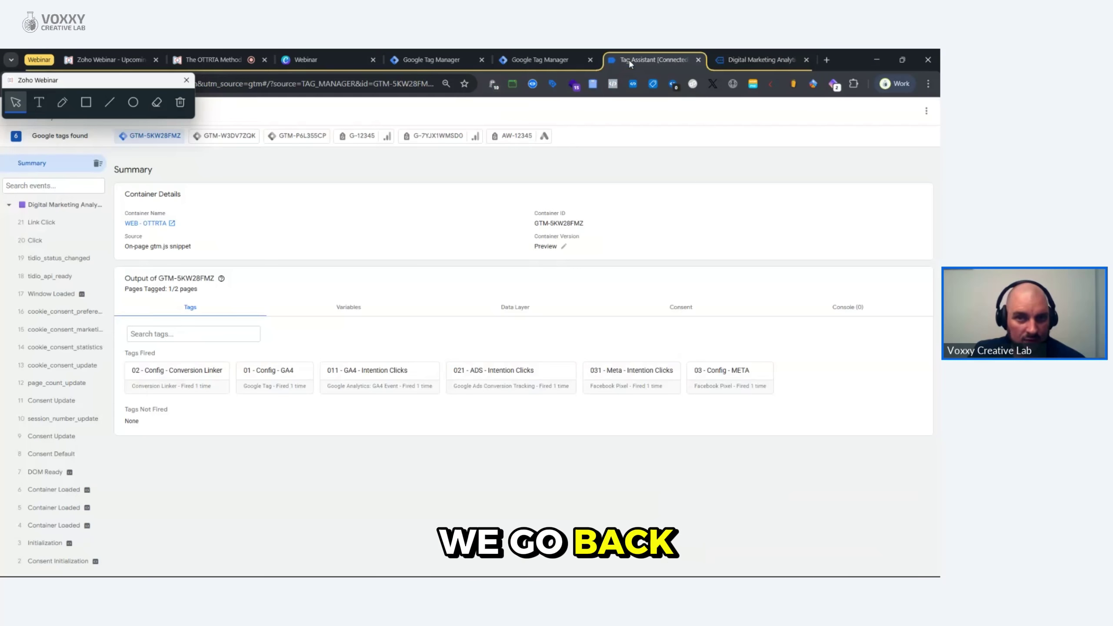
# Step: Outline the whole row of fired tags in the Tag Assistant summary and clear the outline
pyautogui.click(87, 102)
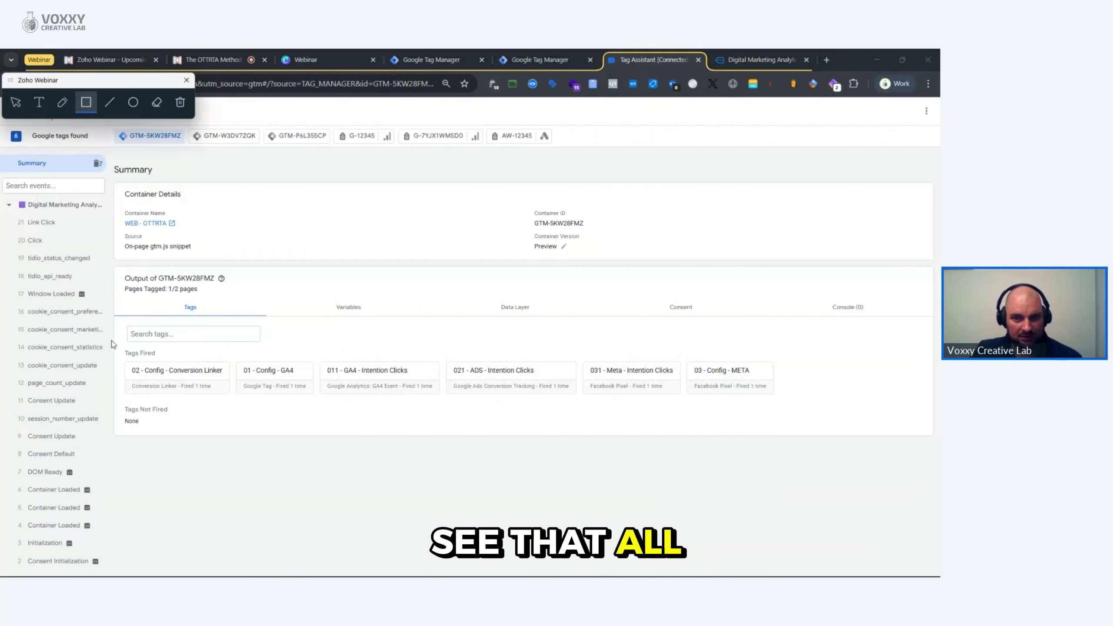
pyautogui.moveTo(111, 340); pyautogui.dragTo(809, 415)
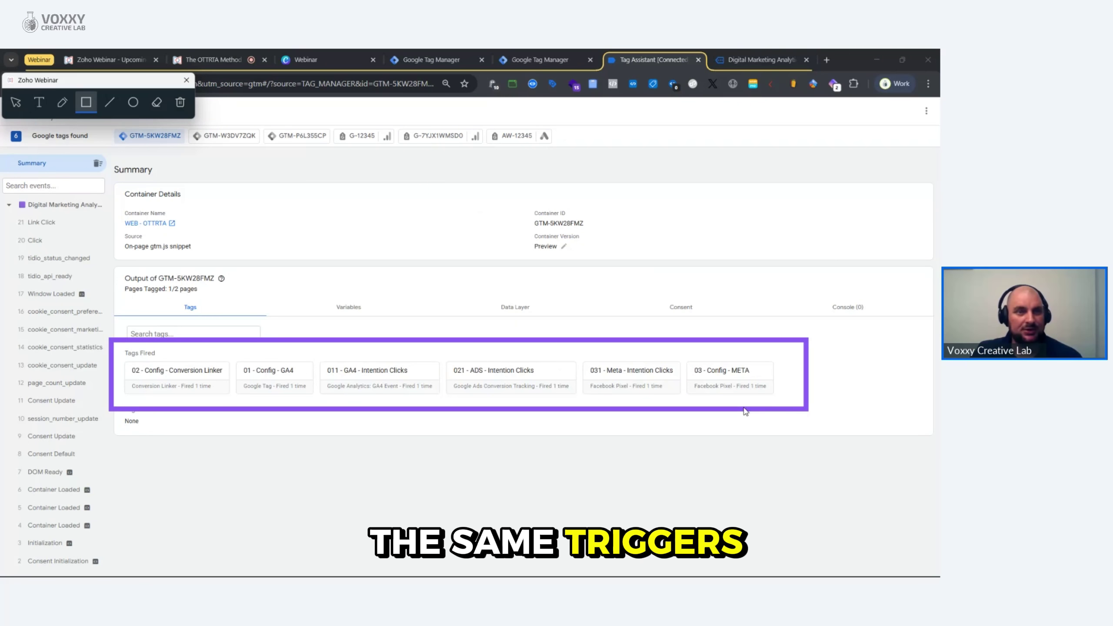
pyautogui.click(14, 102)
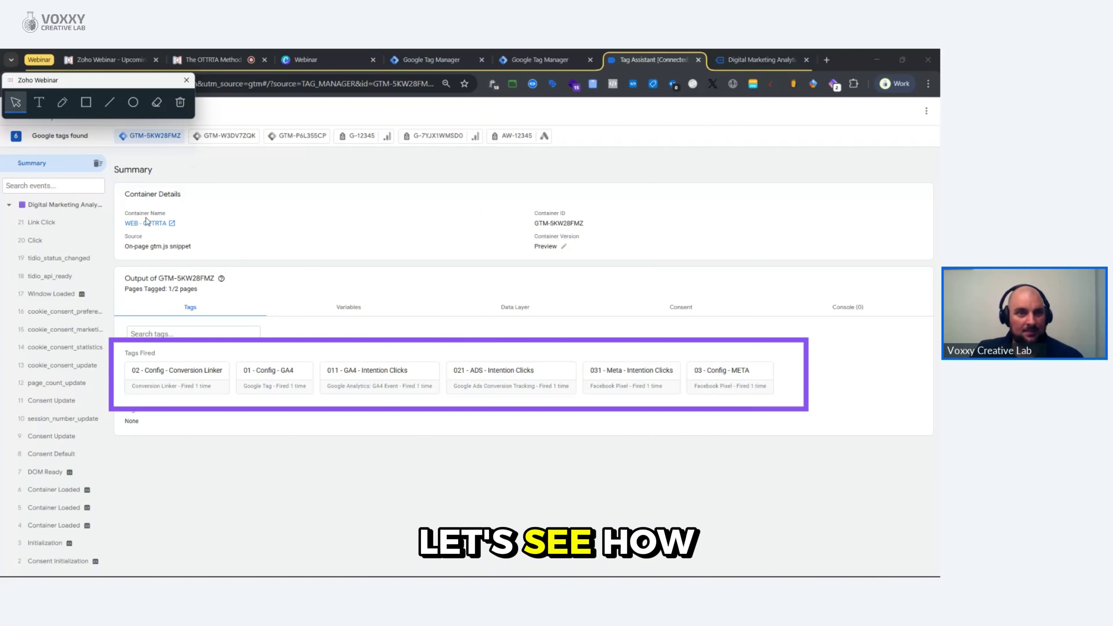
pyautogui.click(180, 102)
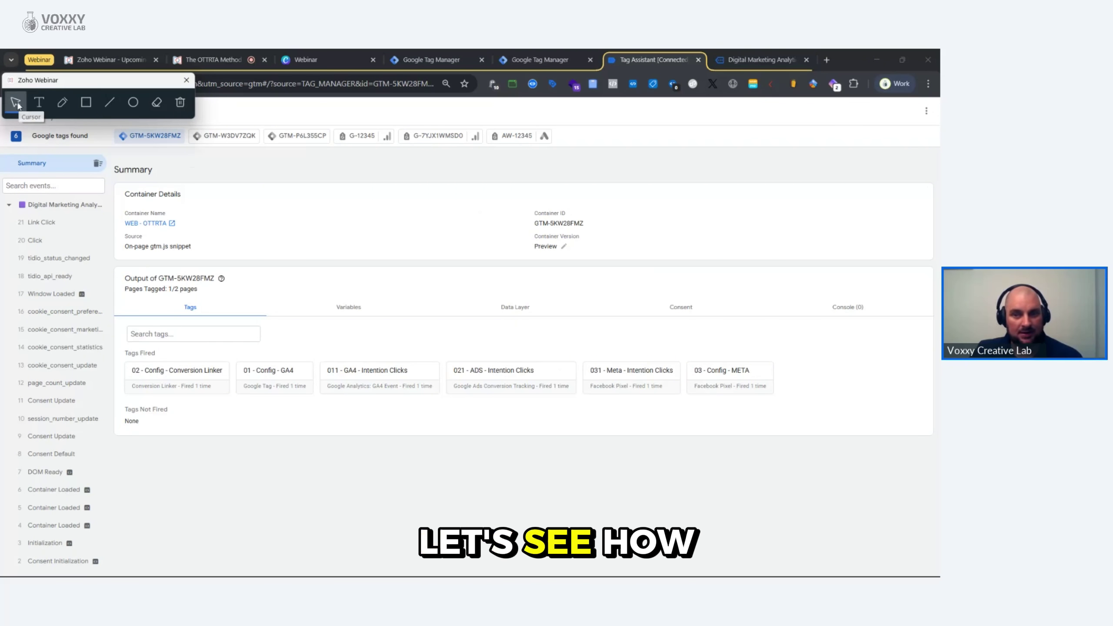
# Step: Inspect the 03 - Config - META tag's details for the Container Loaded event and return to the summary
pyautogui.click(740, 385)
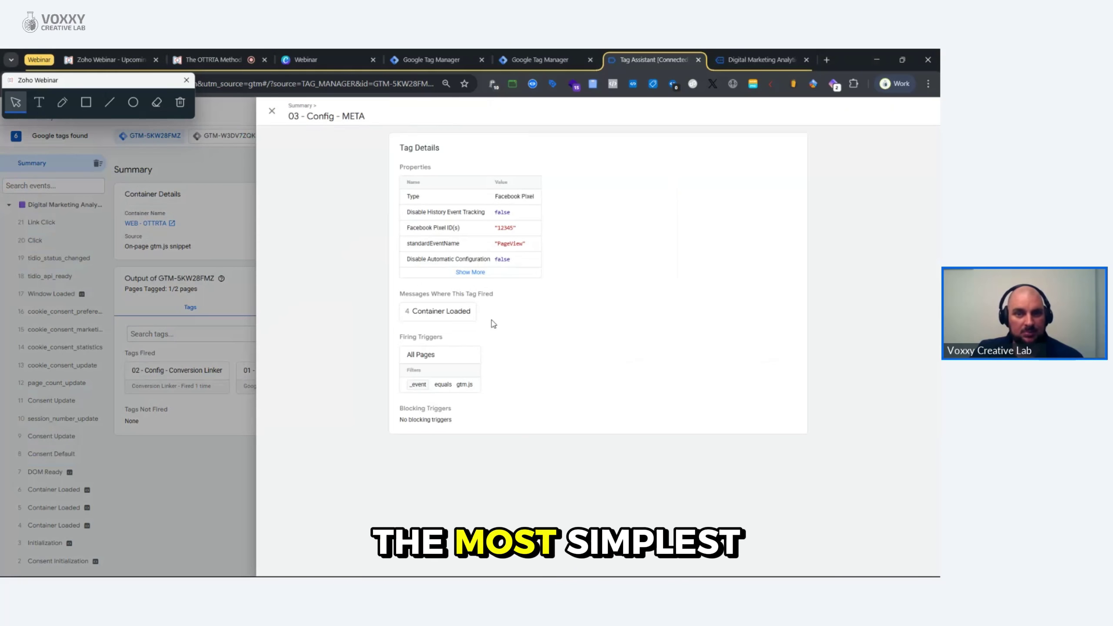
pyautogui.click(460, 313)
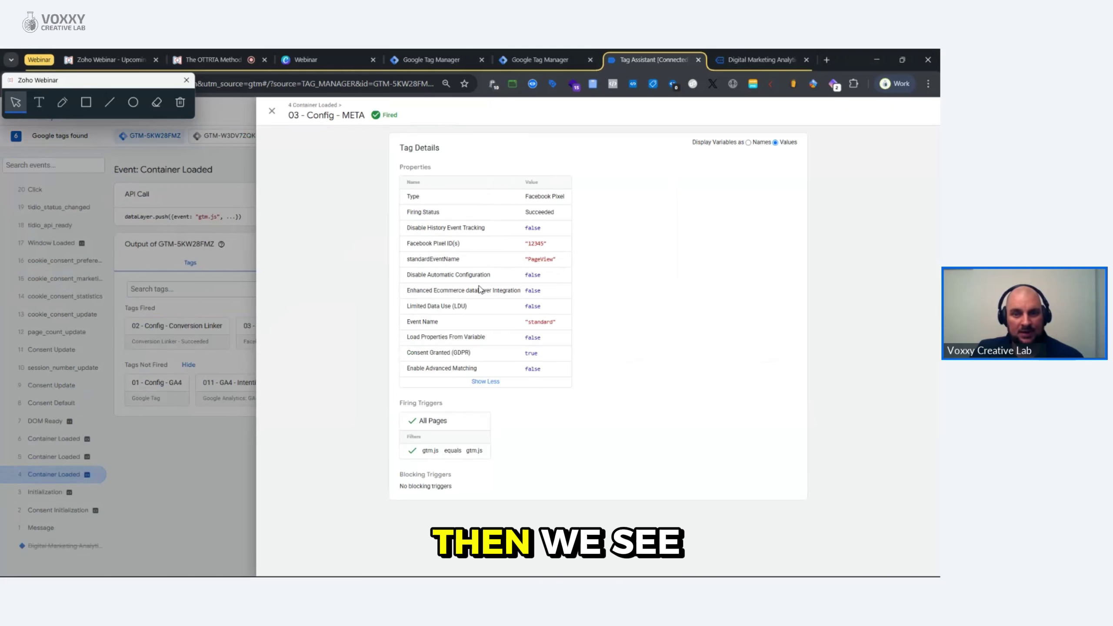
pyautogui.click(162, 424)
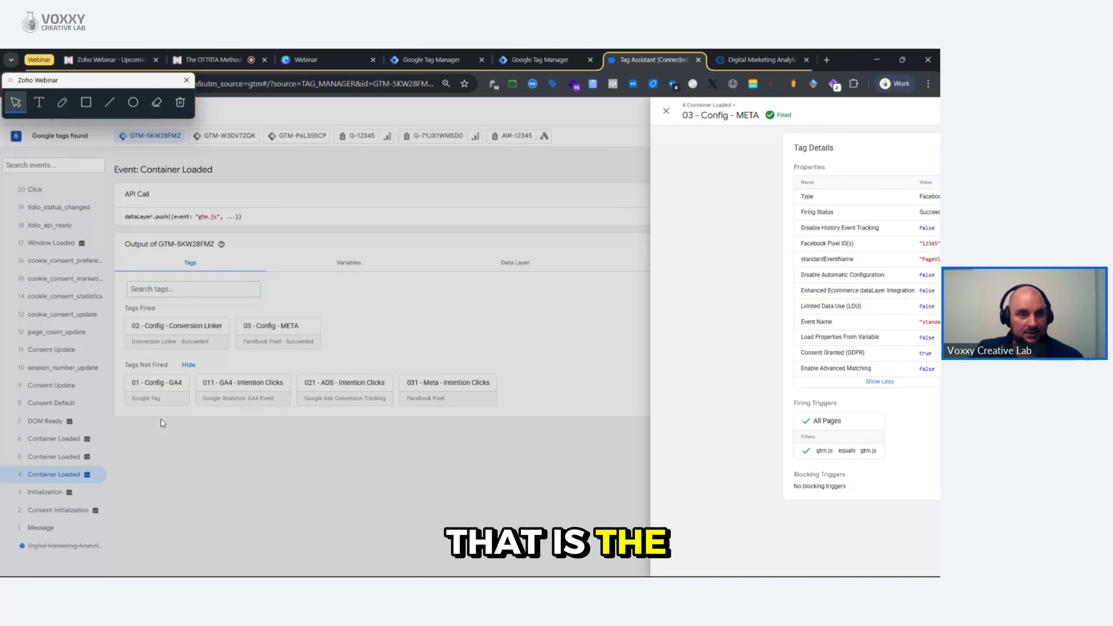
pyautogui.click(56, 151)
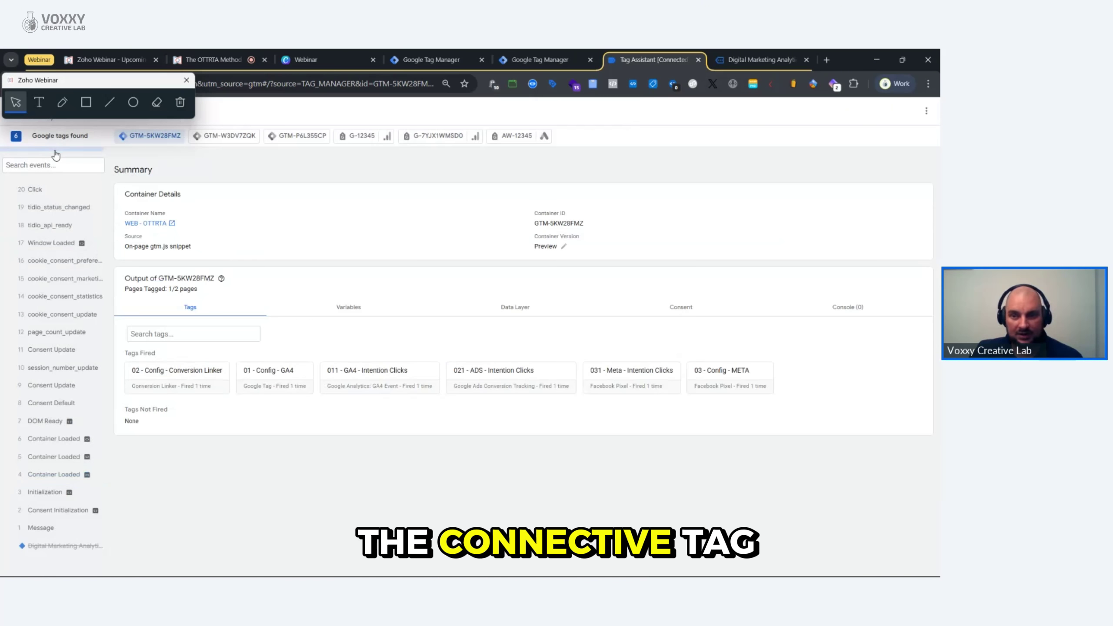
# Step: Examine all properties of the fired 031 - Meta - Intention Clicks tag, outlining the event name filter match and customEventName, and close its details
pyautogui.click(635, 380)
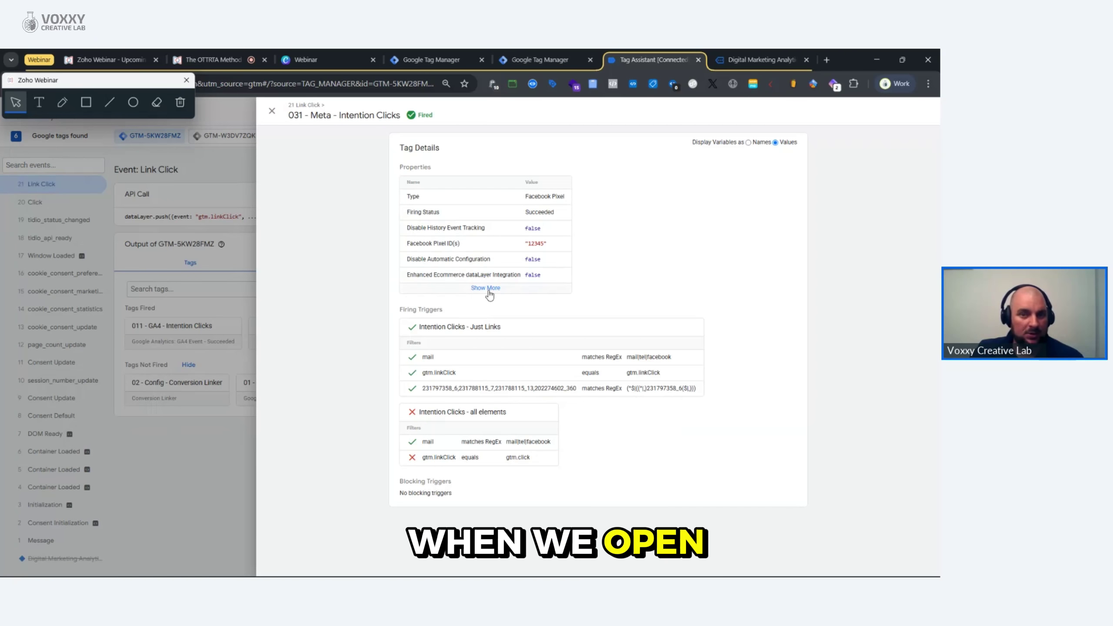
pyautogui.click(487, 289)
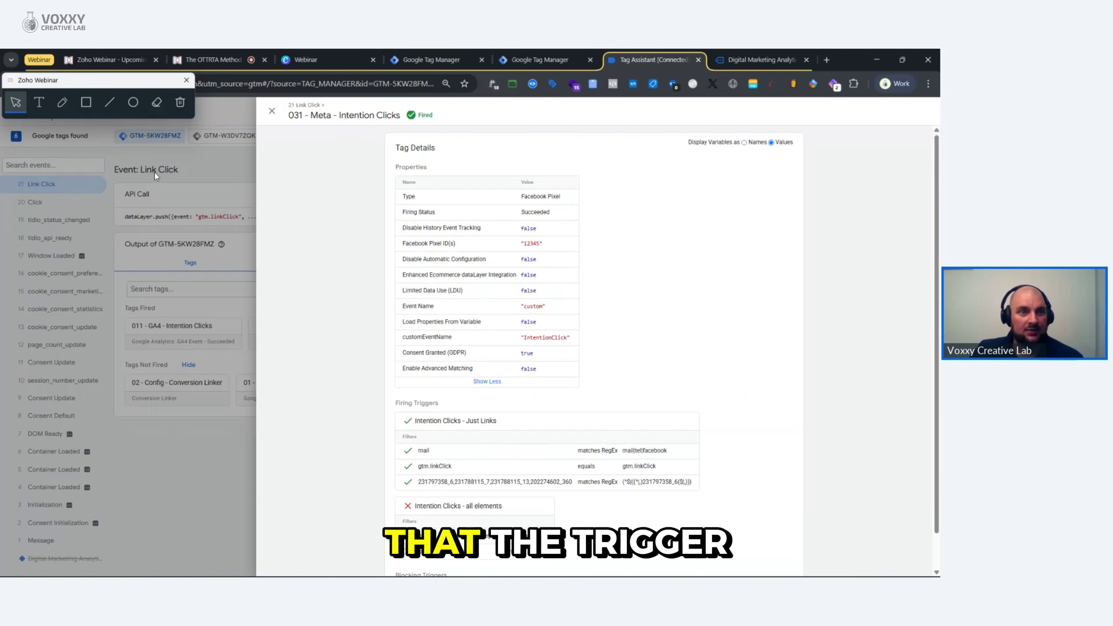
pyautogui.click(86, 102)
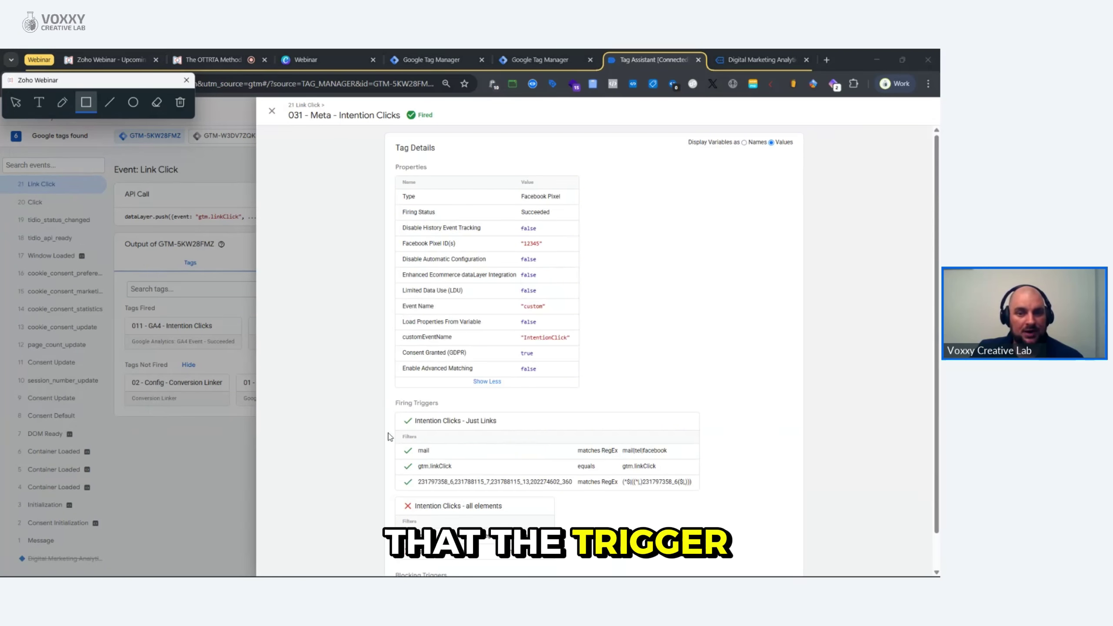
pyautogui.moveTo(446, 452); pyautogui.dragTo(709, 463)
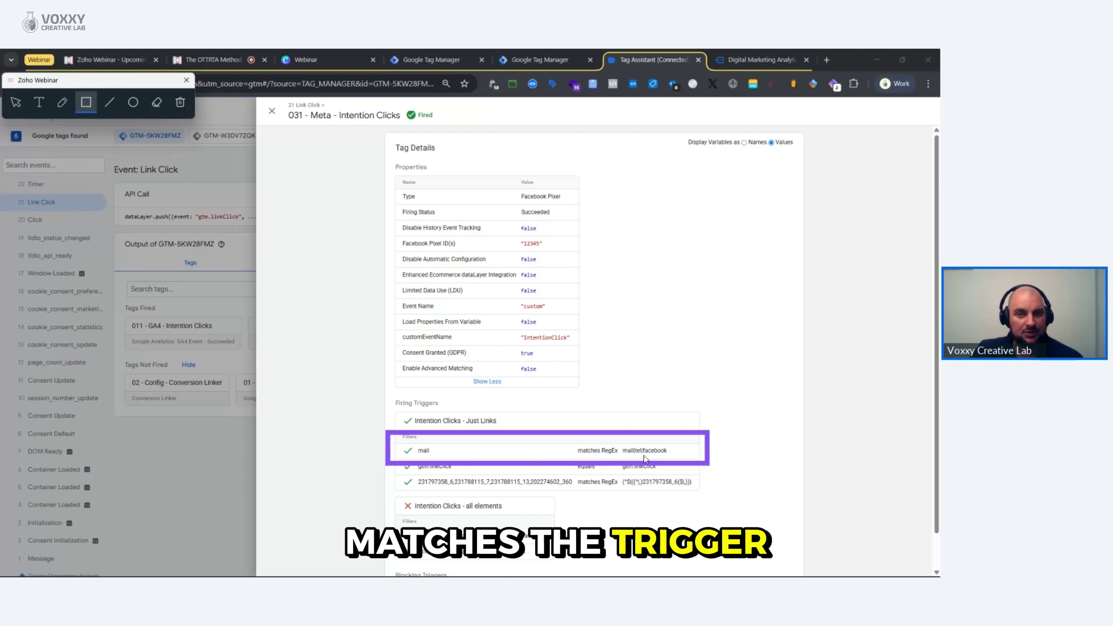
pyautogui.moveTo(380, 318); pyautogui.dragTo(604, 349)
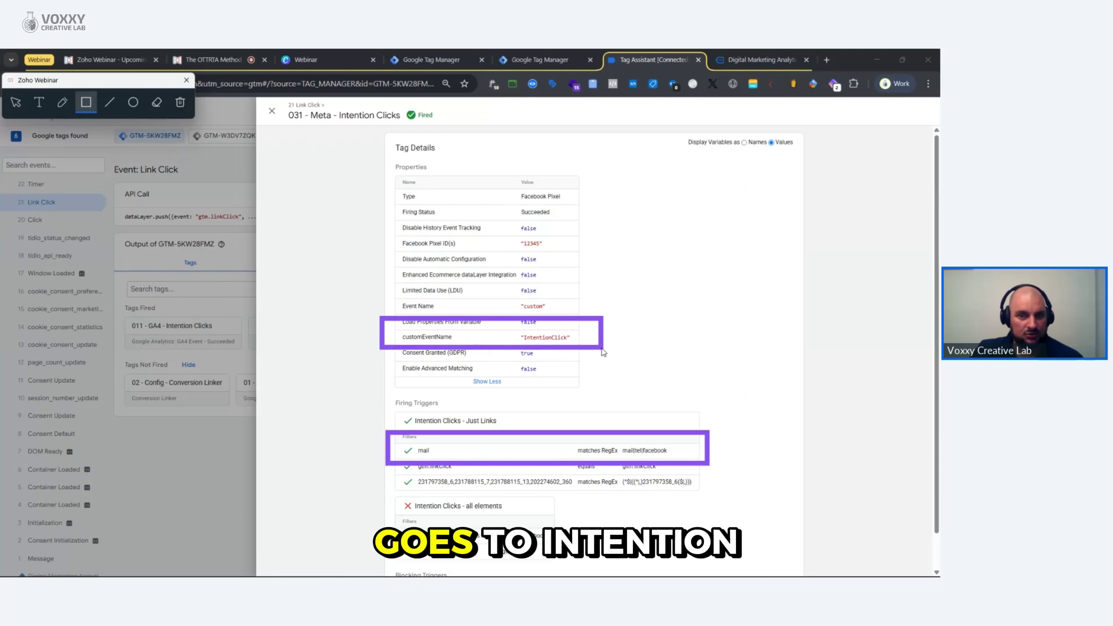
pyautogui.click(181, 102)
pyautogui.click(17, 104)
pyautogui.press('Escape')
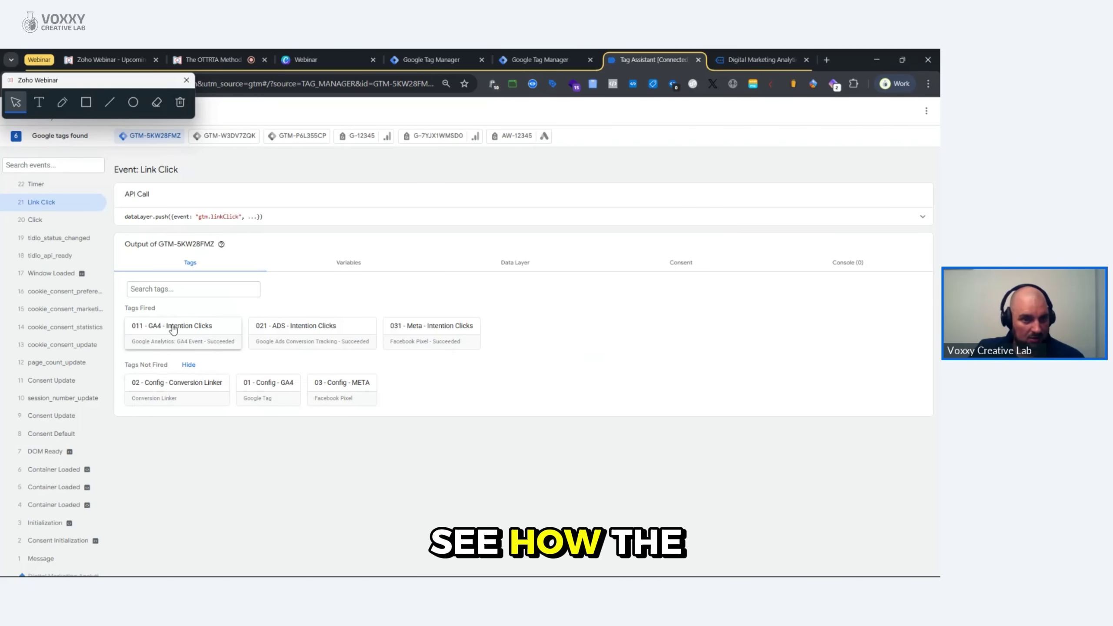
# Step: Examine the fired 011 - GA4 - Intention Clicks tag, outlining its event parameters, Event Name and matching trigger filter, and close its details
pyautogui.click(173, 330)
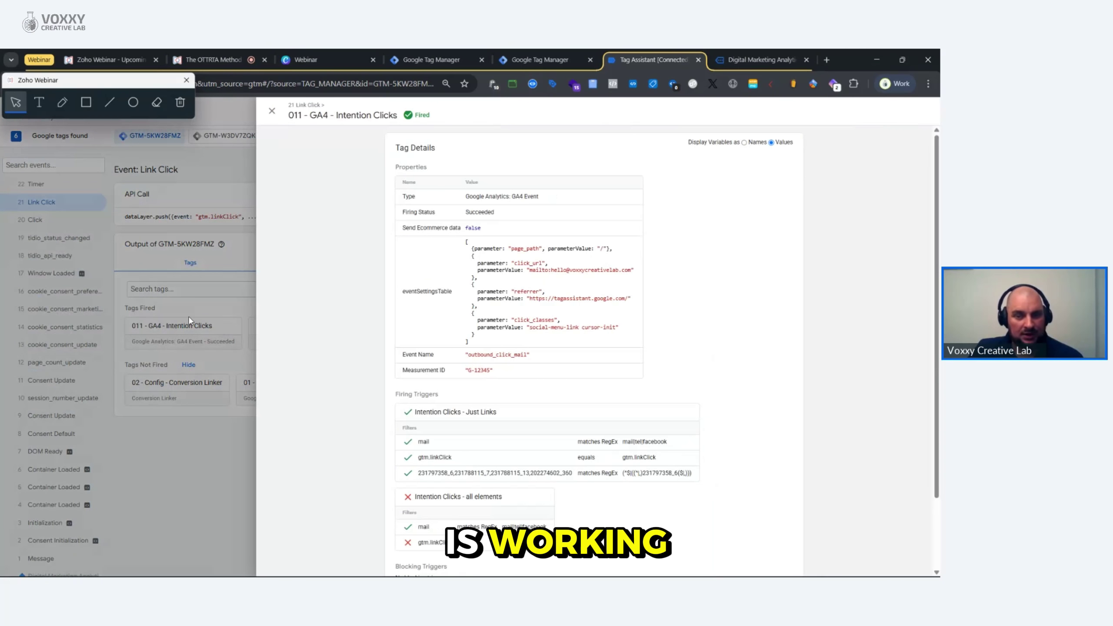
pyautogui.click(86, 103)
pyautogui.moveTo(369, 220); pyautogui.dragTo(671, 349)
pyautogui.click(180, 102)
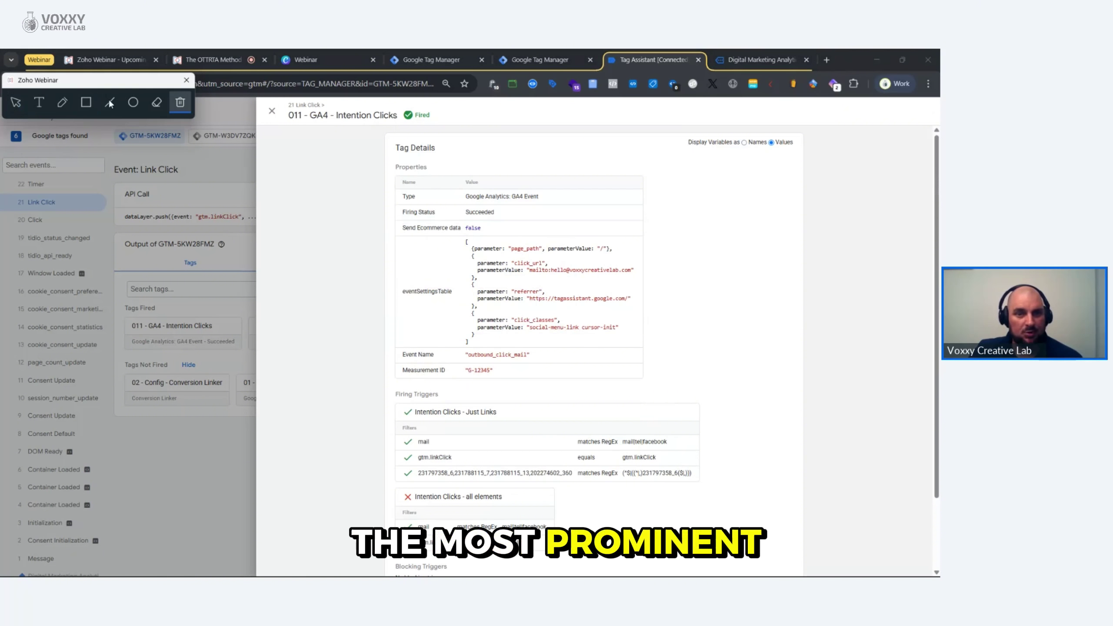
pyautogui.moveTo(382, 337)
pyautogui.mouseDown()
pyautogui.moveTo(496, 371)
pyautogui.moveTo(601, 373)
pyautogui.mouseUp()
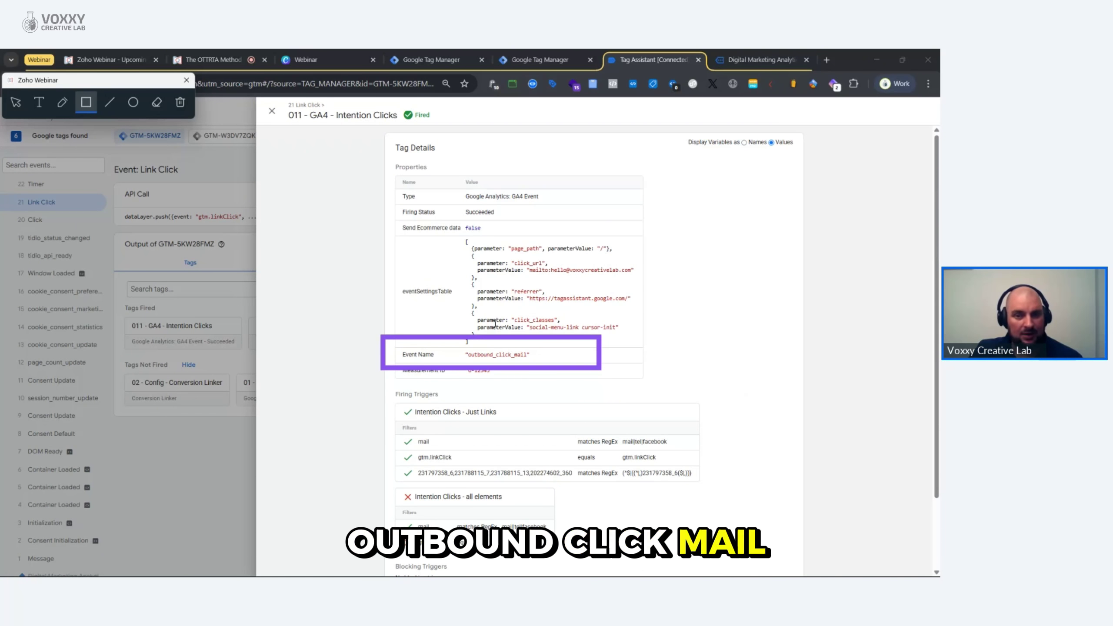
pyautogui.moveTo(387, 418)
pyautogui.mouseDown()
pyautogui.moveTo(516, 451)
pyautogui.moveTo(700, 455)
pyautogui.mouseUp()
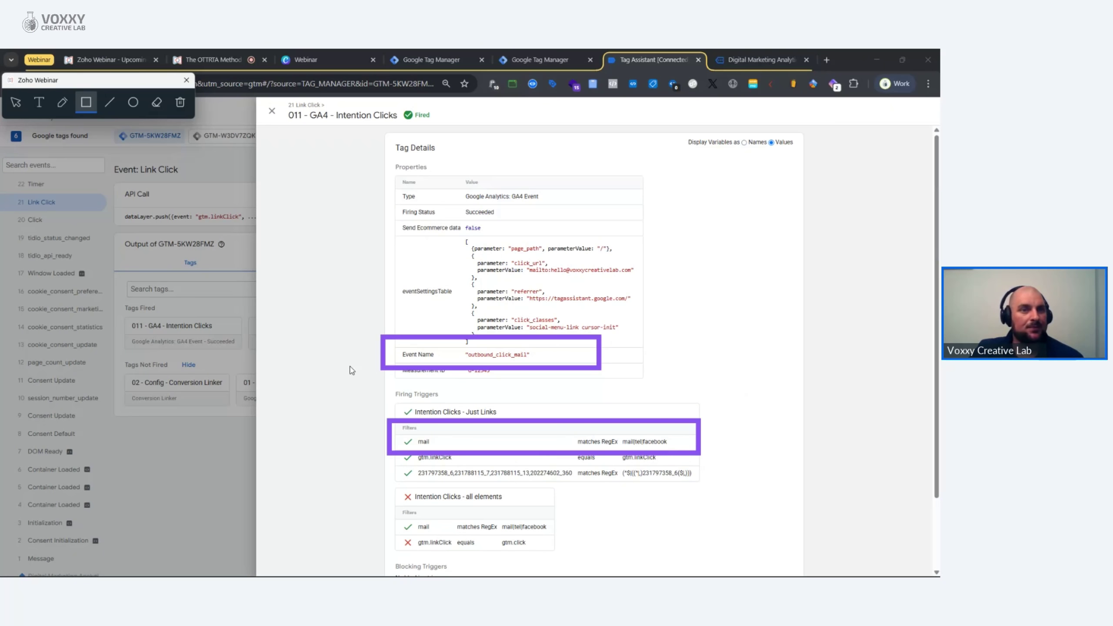
pyautogui.click(180, 103)
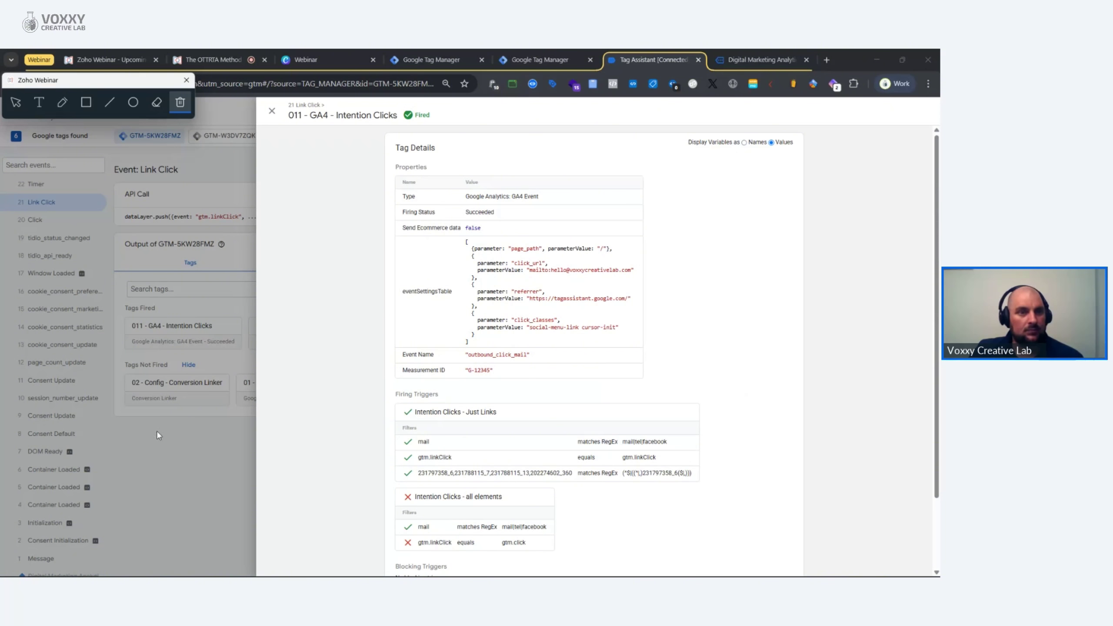
pyautogui.click(161, 441)
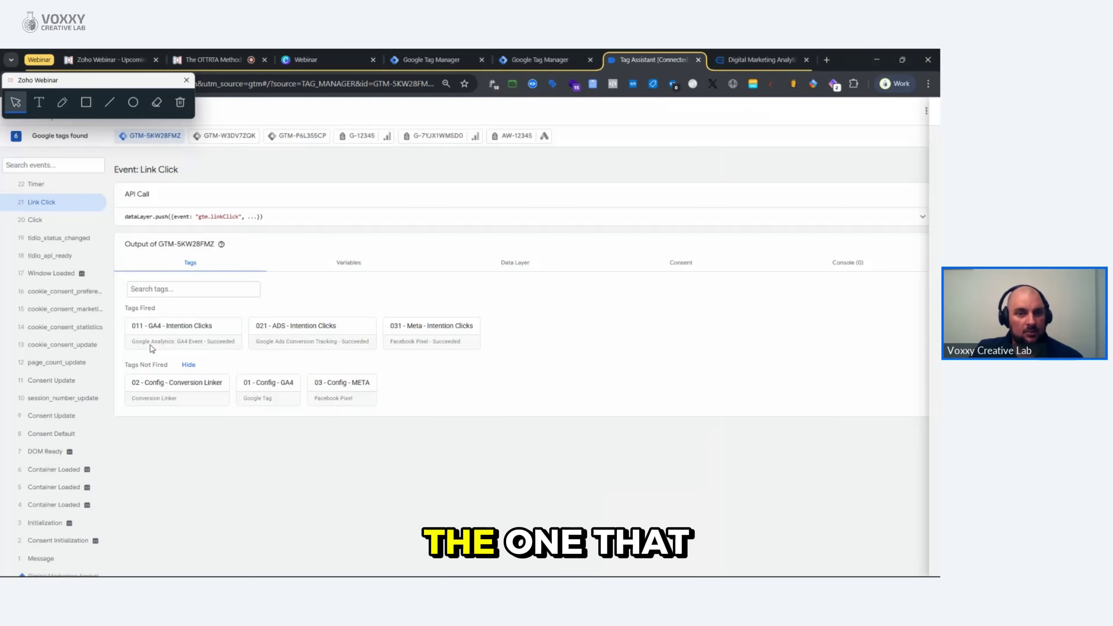
# Step: Expand the fired 021 - ADS - Intention Clicks tag's properties and outline its Conversion ID and Conversion Label
pyautogui.click(298, 339)
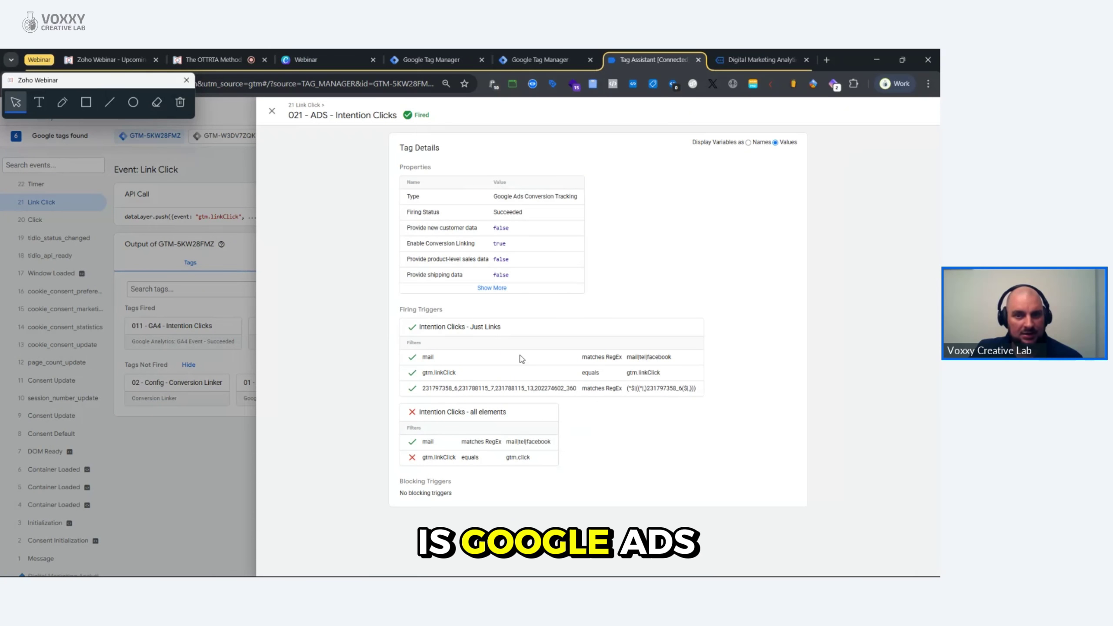
pyautogui.click(491, 288)
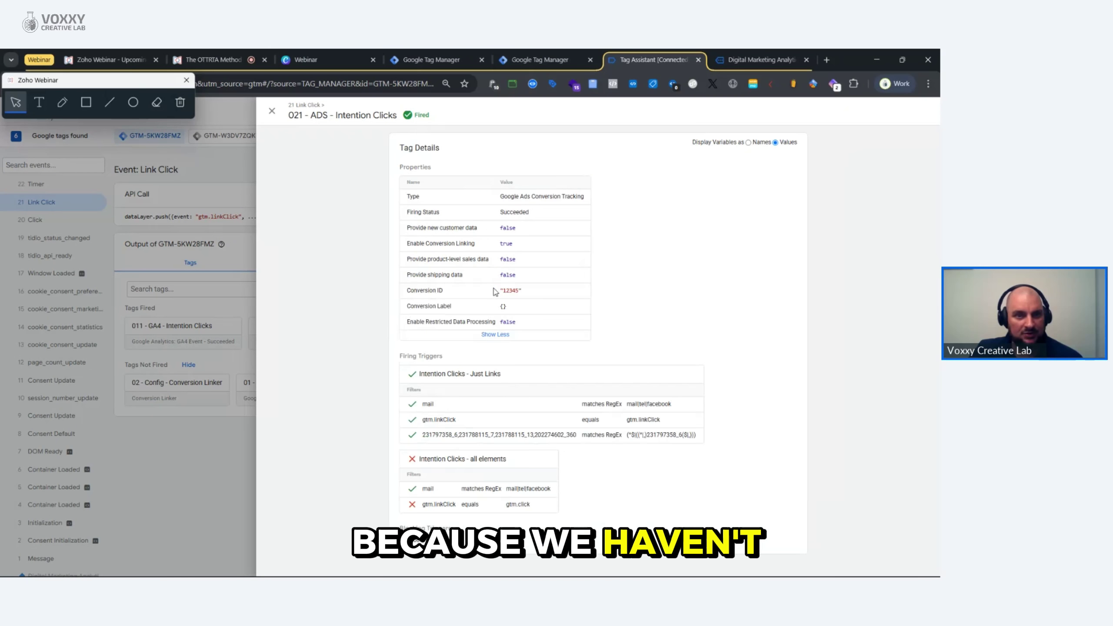
pyautogui.click(87, 101)
pyautogui.moveTo(376, 282); pyautogui.dragTo(576, 327)
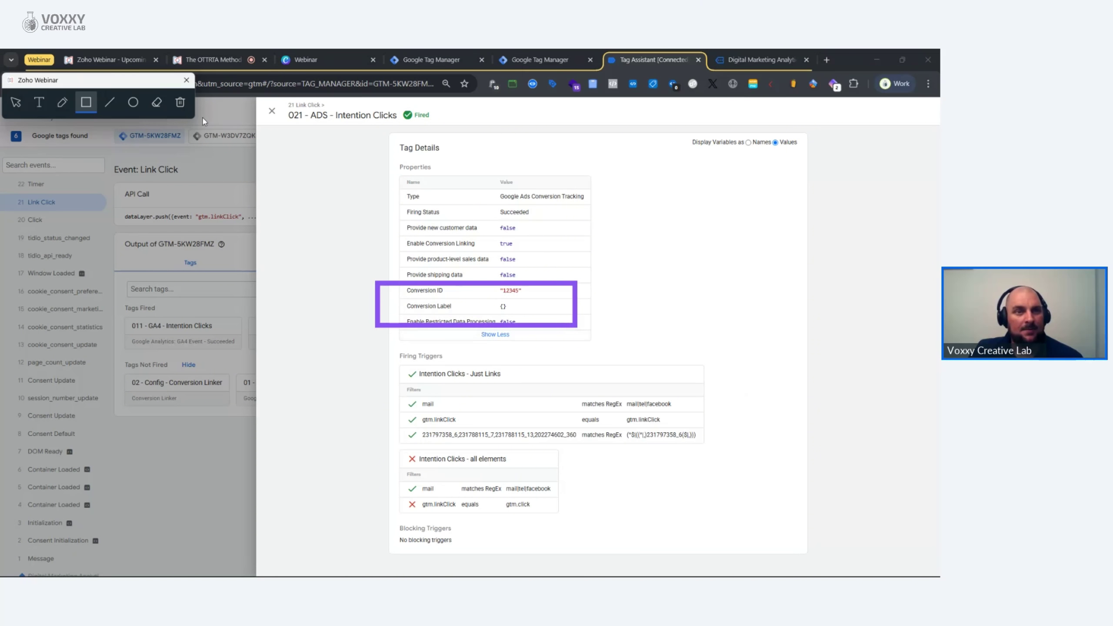
# Step: Clear the outline around the conversion settings and close the 021 - ADS - Intention Clicks tag's details
pyautogui.click(180, 102)
pyautogui.click(15, 102)
pyautogui.click(190, 441)
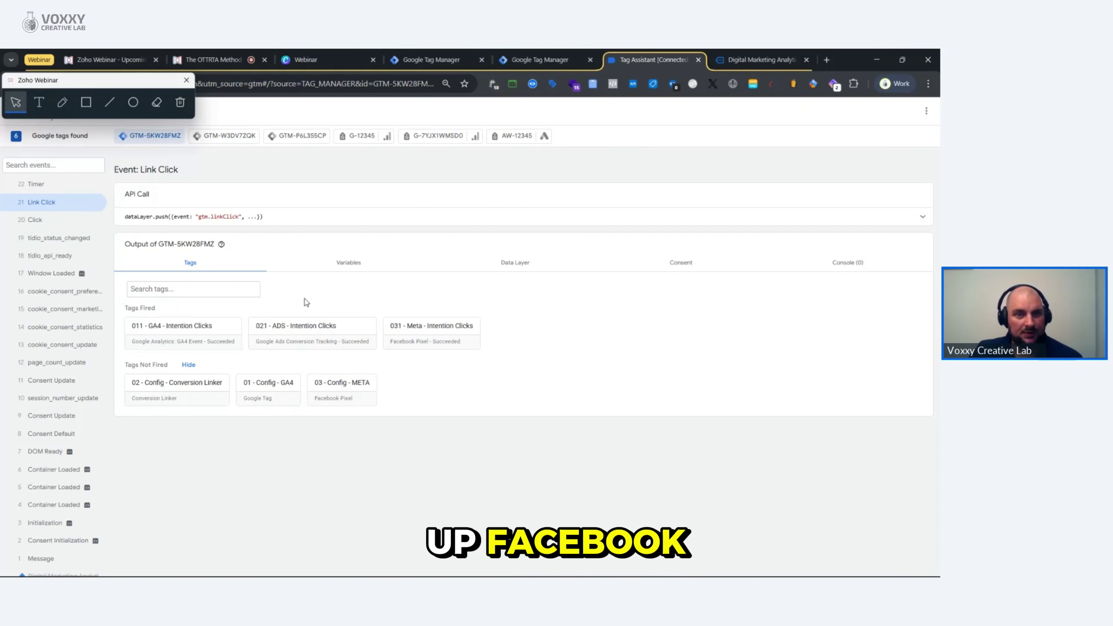
# Step: Reload the website in its preview session and follow the Facebook link in the footer to test the intention click
pyautogui.hotkey('ctrl', 'Tab')
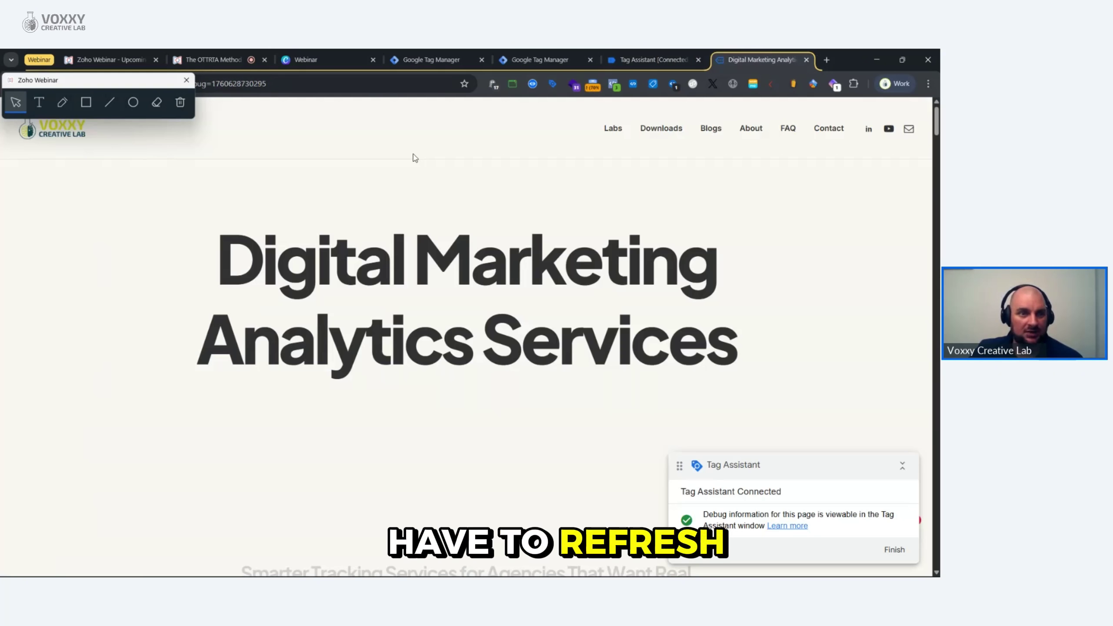
pyautogui.moveTo(83, 77)
pyautogui.mouseDown()
pyautogui.moveTo(75, 115)
pyautogui.moveTo(79, 89)
pyautogui.mouseUp()
pyautogui.press('F5')
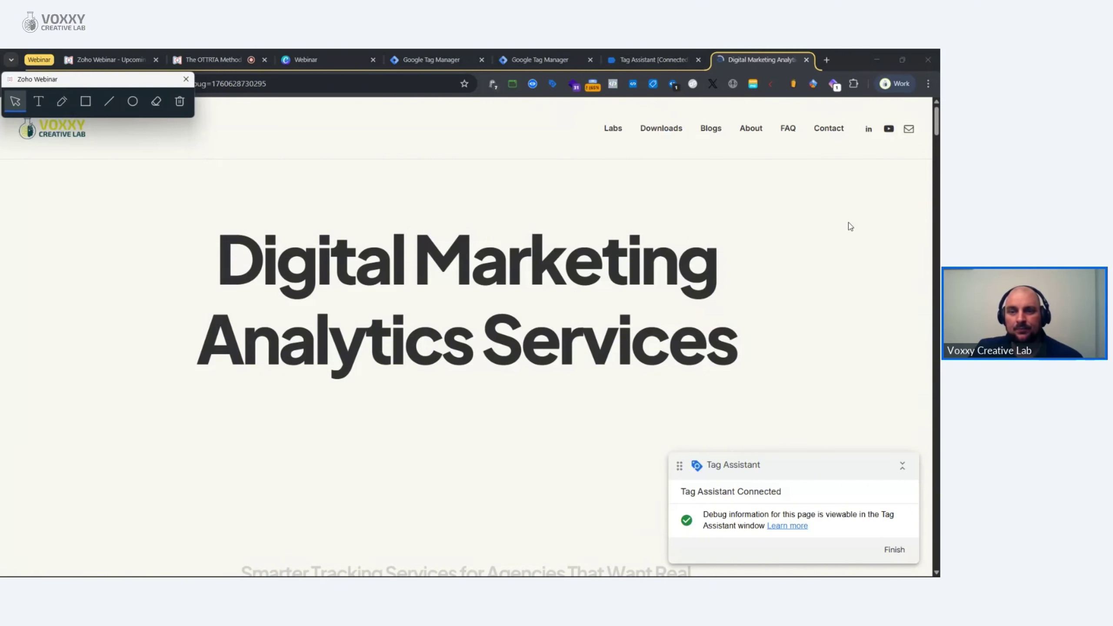
pyautogui.scroll(-10, 851, 226)
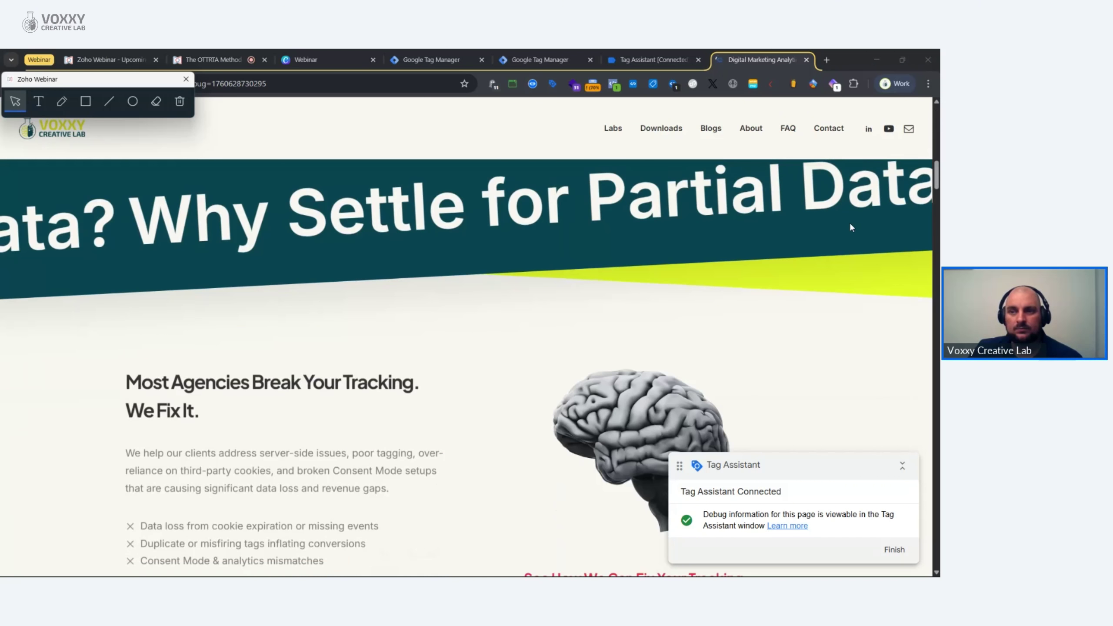
pyautogui.scroll(-10, 850, 226)
pyautogui.scroll(-15, 870, 325)
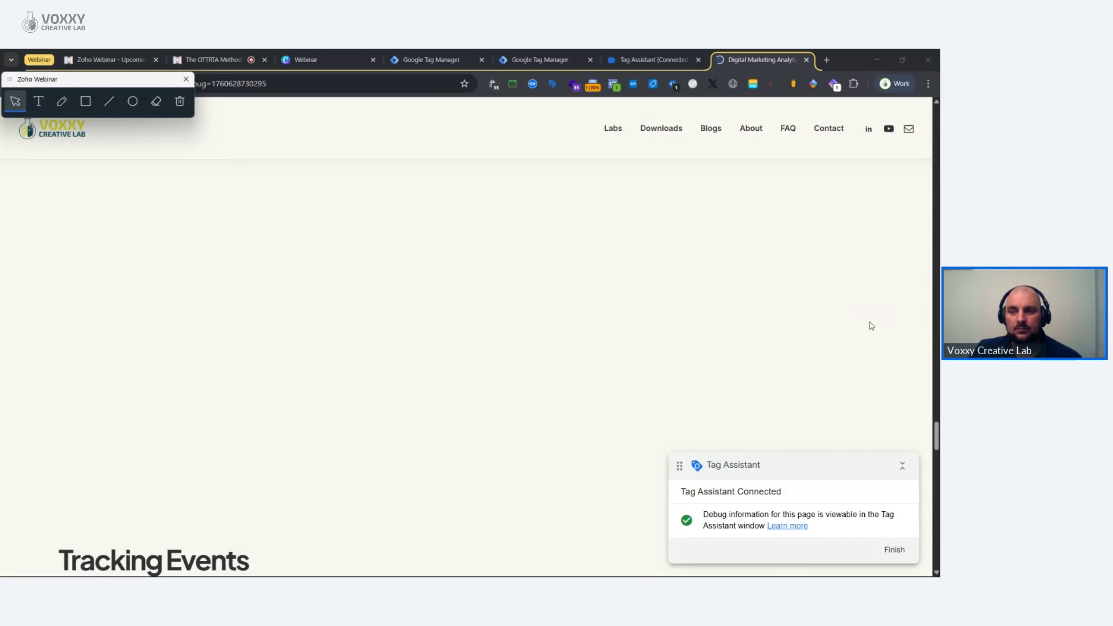
pyautogui.scroll(-4, 871, 325)
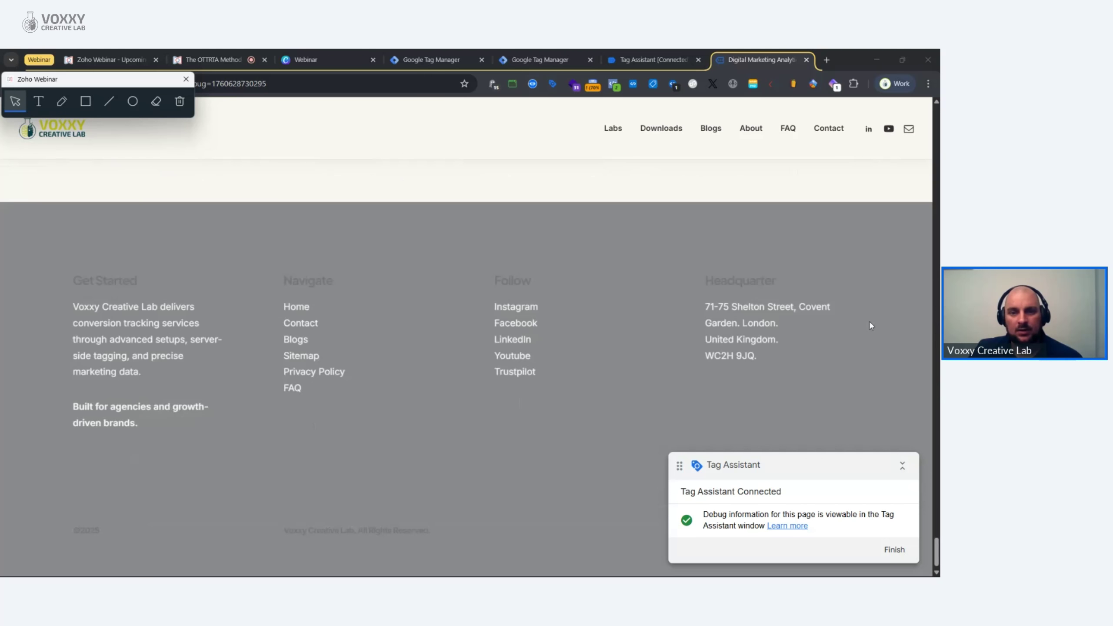
pyautogui.click(542, 331)
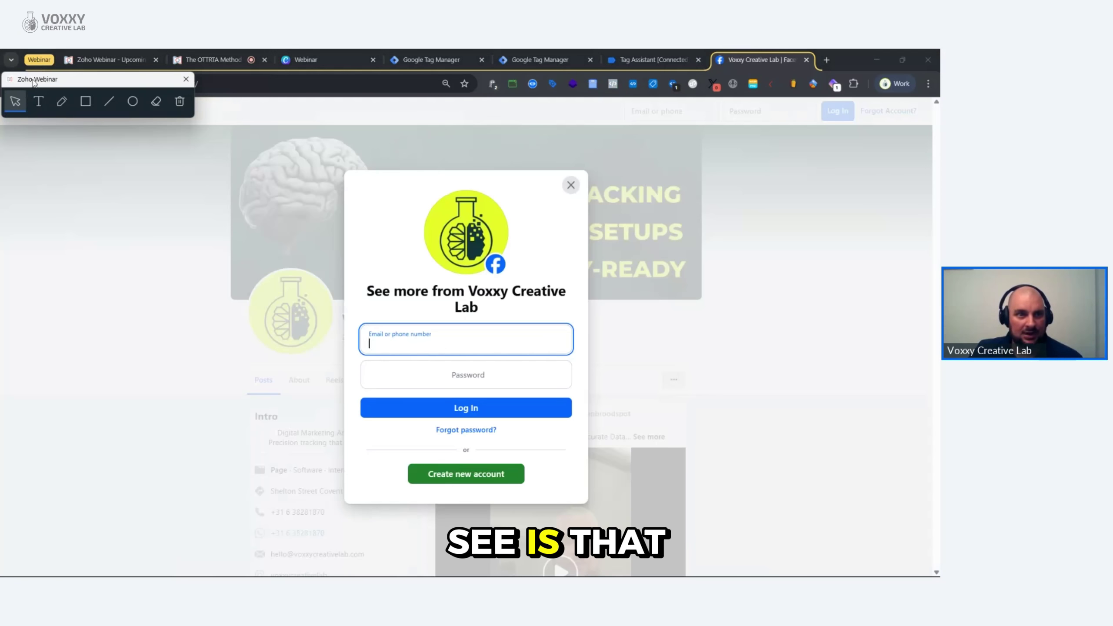
# Step: Go back from Facebook to the website and open the session summary in Tag Assistant
pyautogui.moveTo(34, 84); pyautogui.dragTo(34, 110)
pyautogui.click(12, 83)
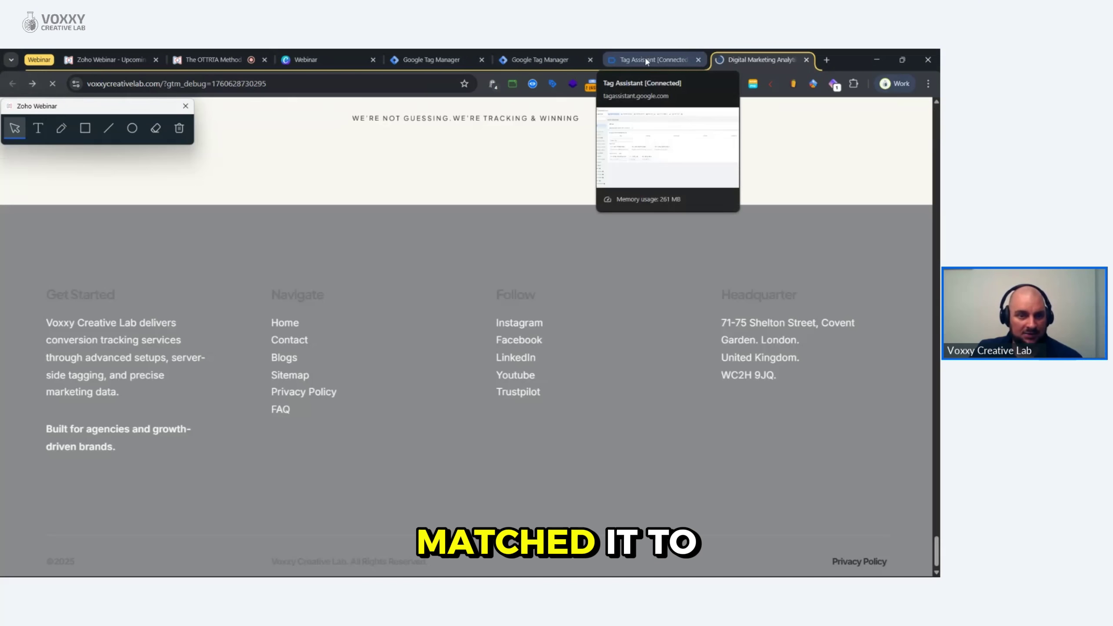
pyautogui.click(645, 58)
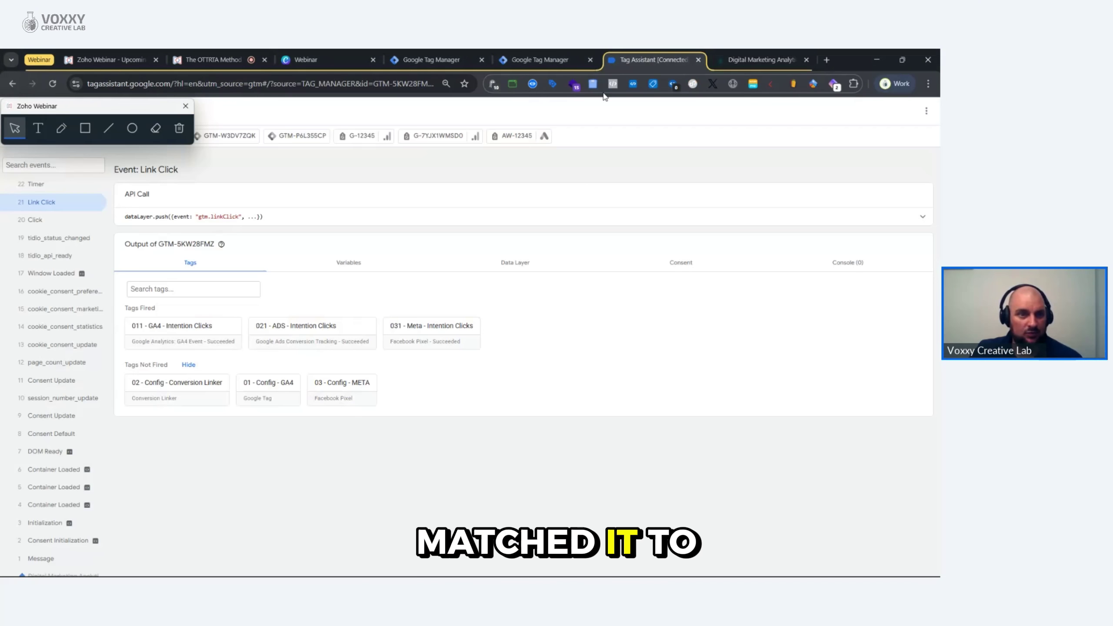
pyautogui.click(48, 154)
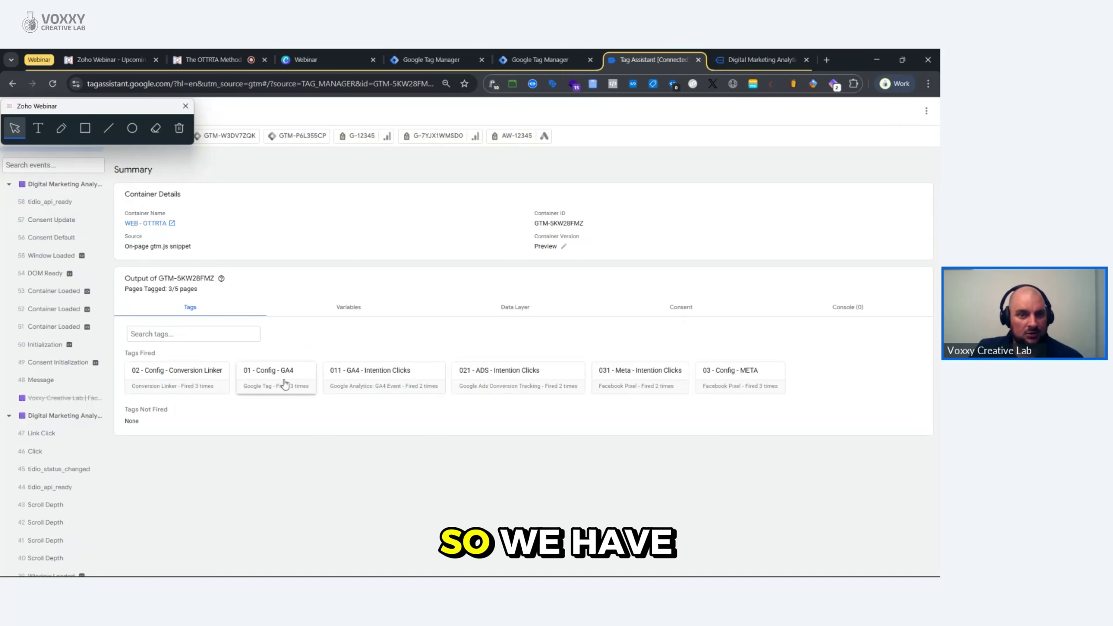
# Step: Examine the 011 - GA4 - Intention Clicks tag from the summary, outline the messages where it fired, and clear the outline
pyautogui.click(422, 385)
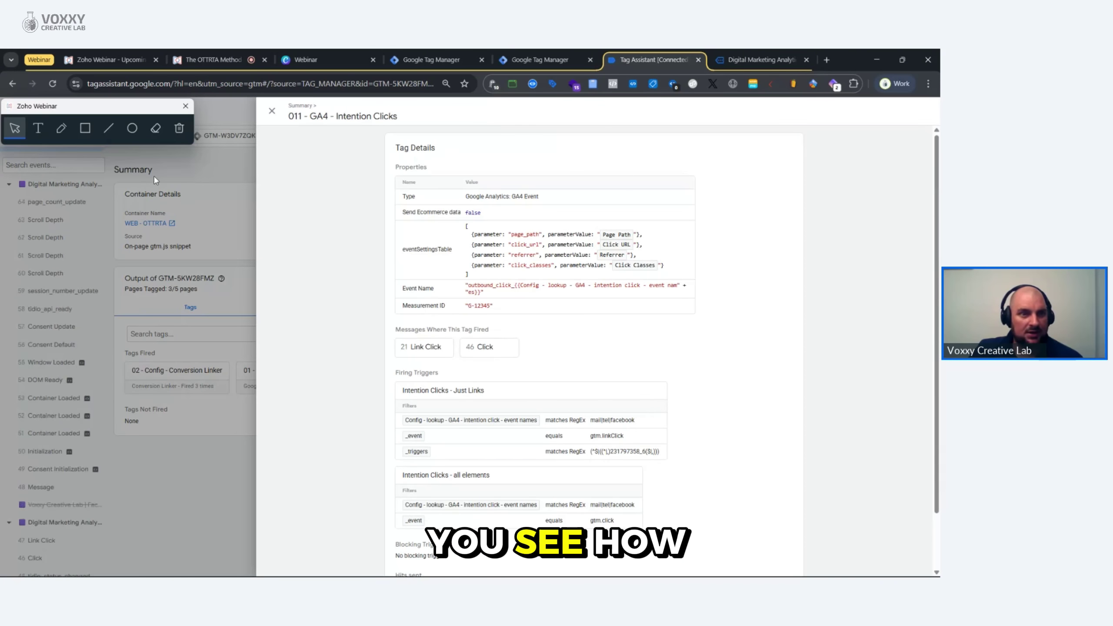
pyautogui.click(86, 130)
pyautogui.moveTo(369, 314); pyautogui.dragTo(539, 372)
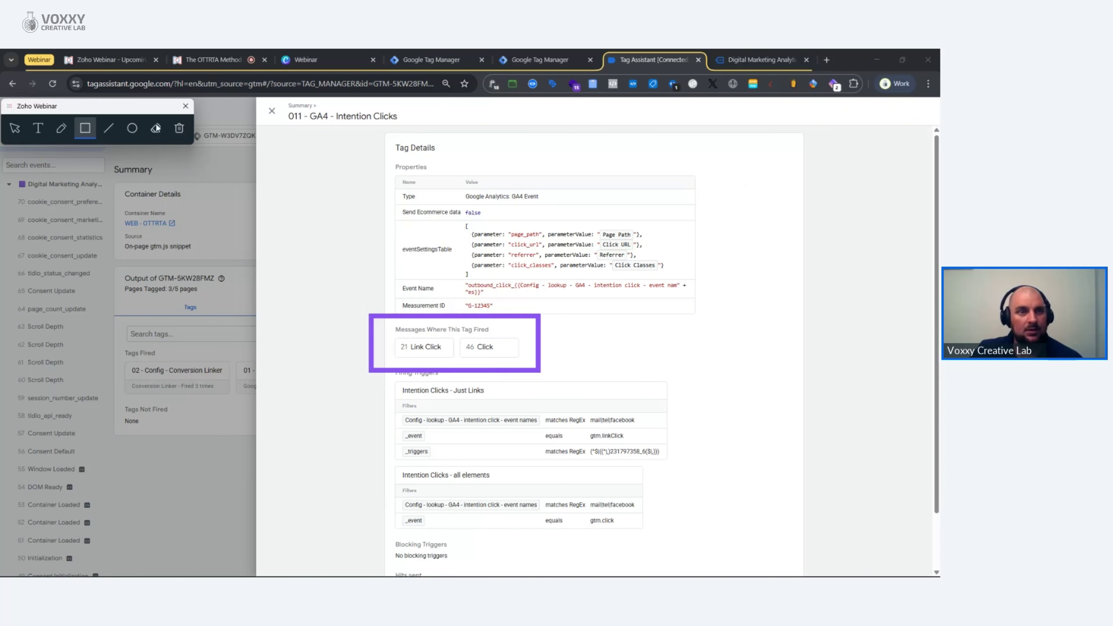
pyautogui.click(179, 128)
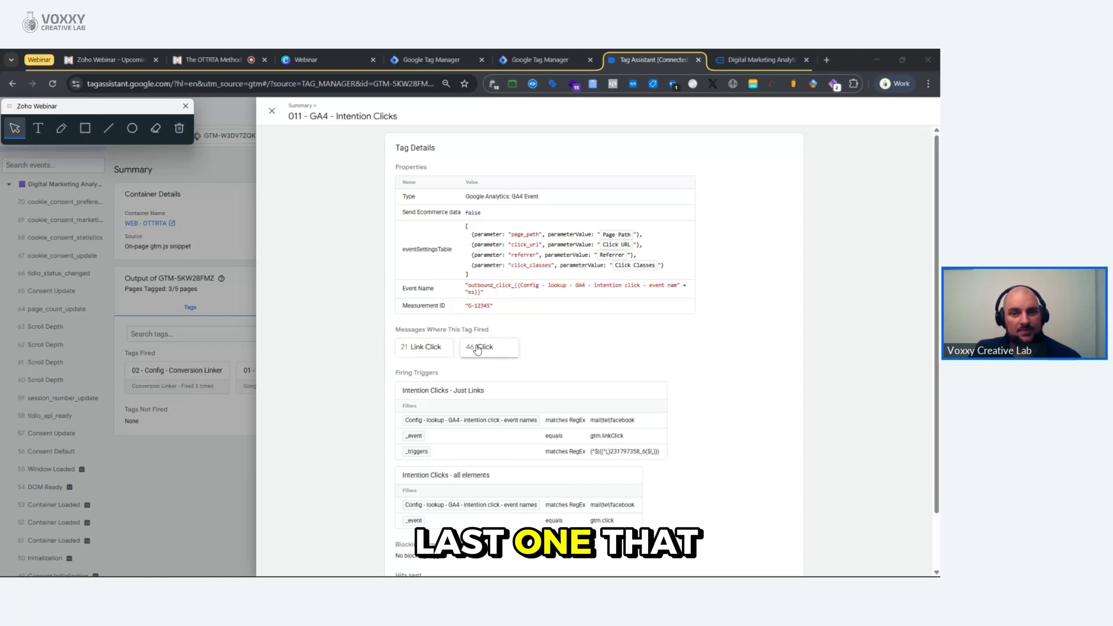
# Step: Examine the GA4 tag for the Facebook Click message, outlining its Event Name and the all elements trigger's RegEx filter, and close its details
pyautogui.click(478, 348)
pyautogui.click(85, 128)
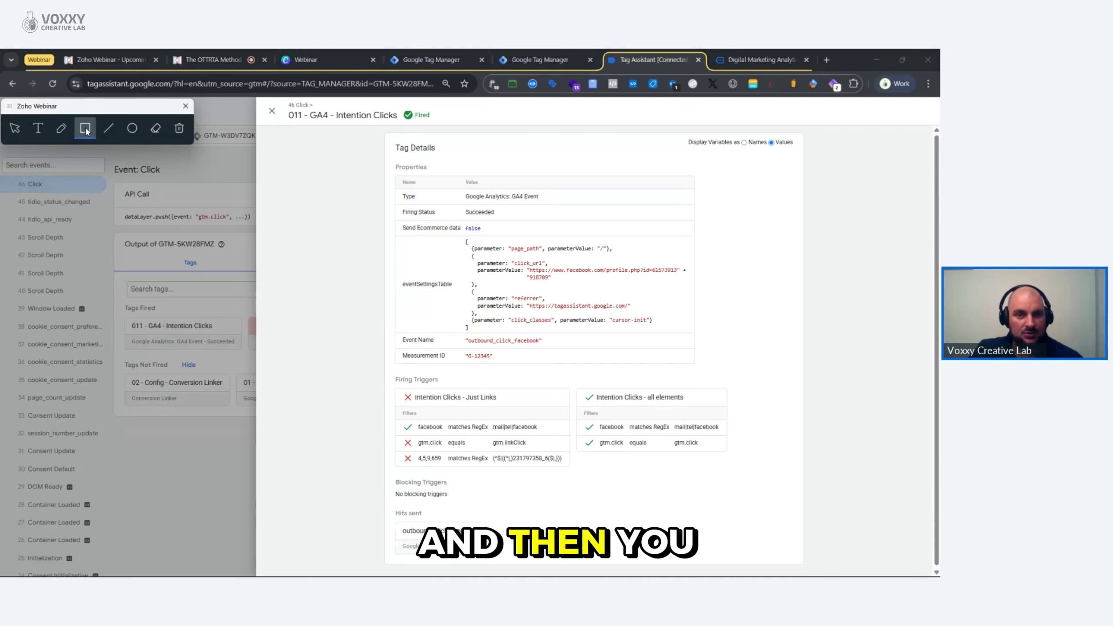
pyautogui.moveTo(379, 317); pyautogui.dragTo(567, 357)
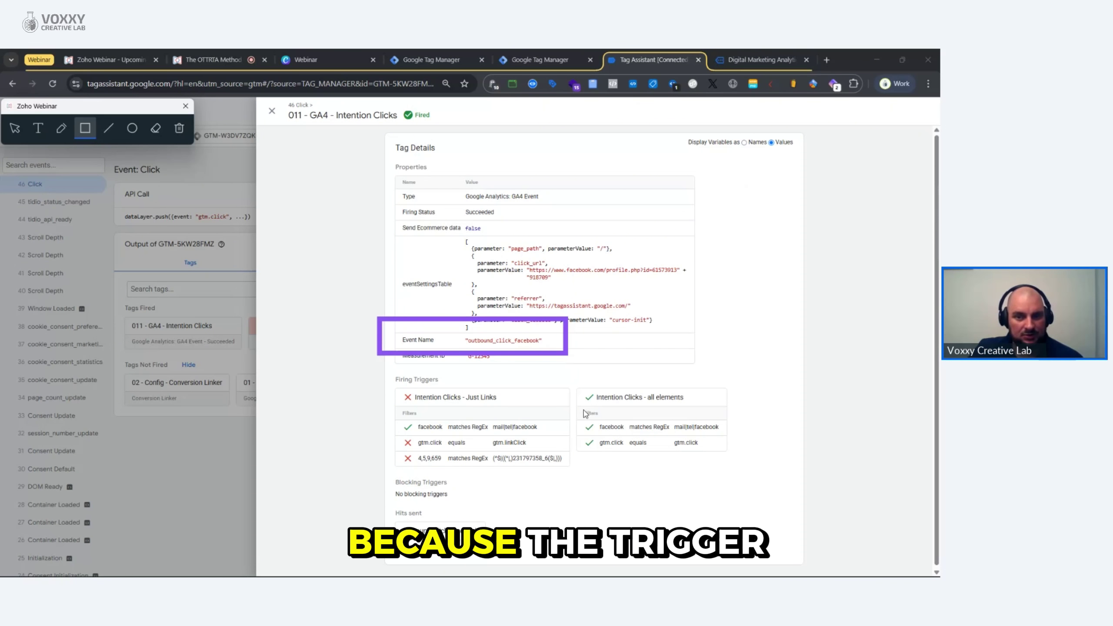
pyautogui.moveTo(650, 435); pyautogui.dragTo(745, 442)
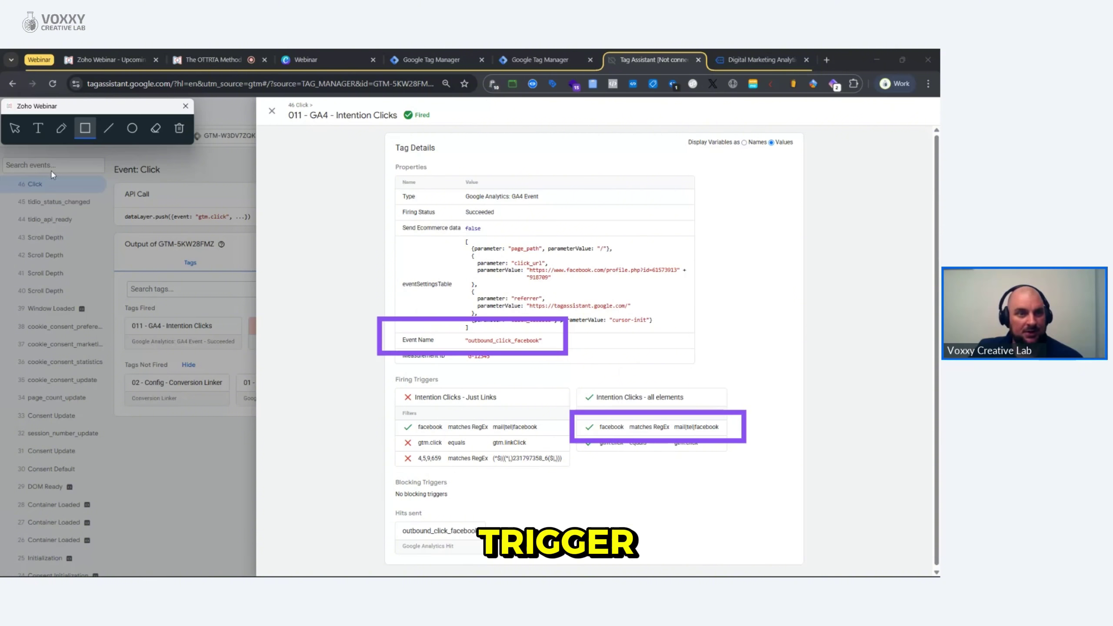
pyautogui.click(179, 130)
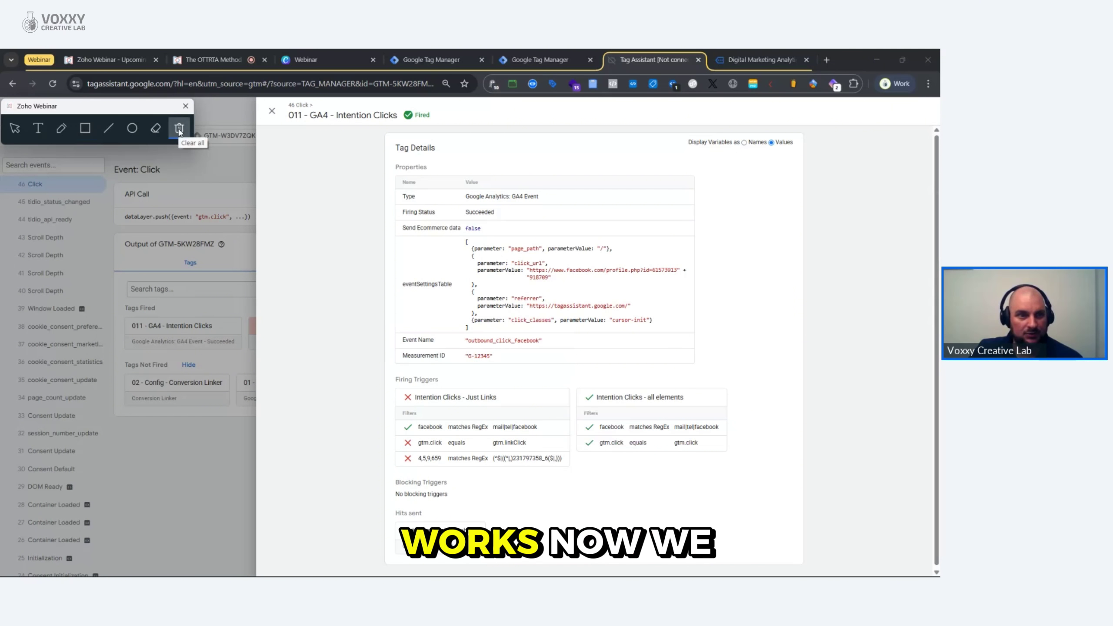
pyautogui.click(19, 126)
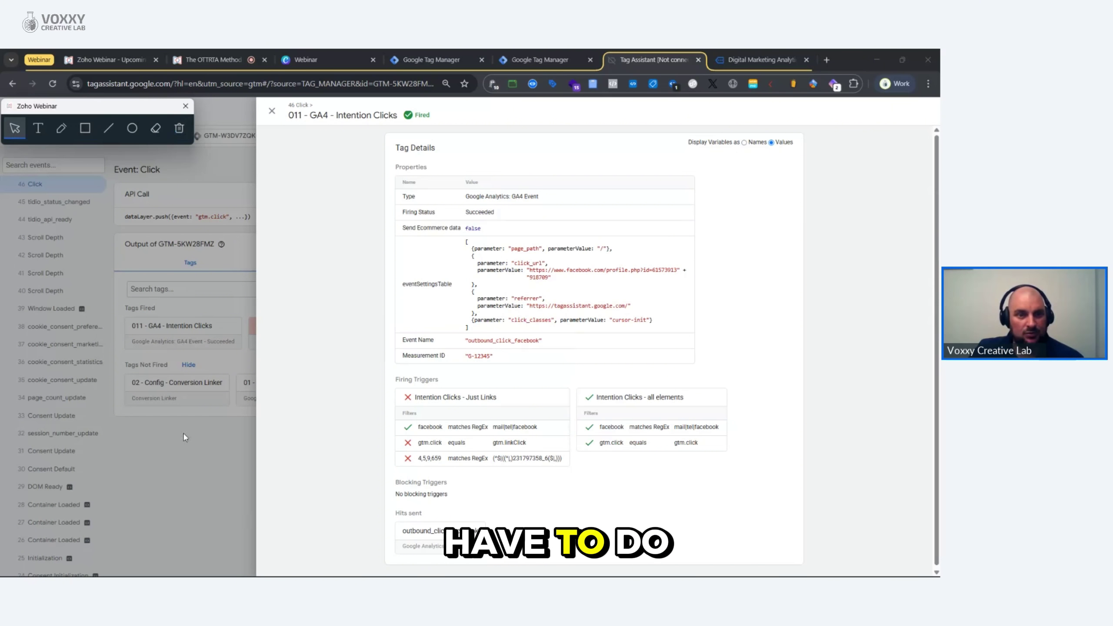
pyautogui.click(198, 456)
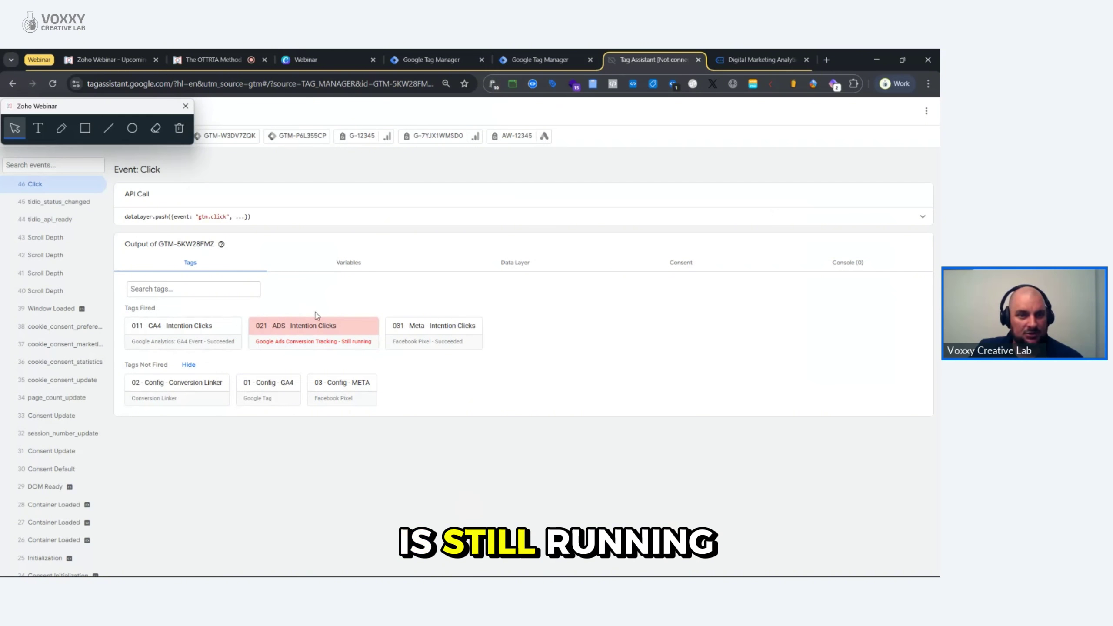
# Step: Examine the 021 - ADS - Intention Clicks tag's properties and firing triggers for the Click event
pyautogui.click(335, 333)
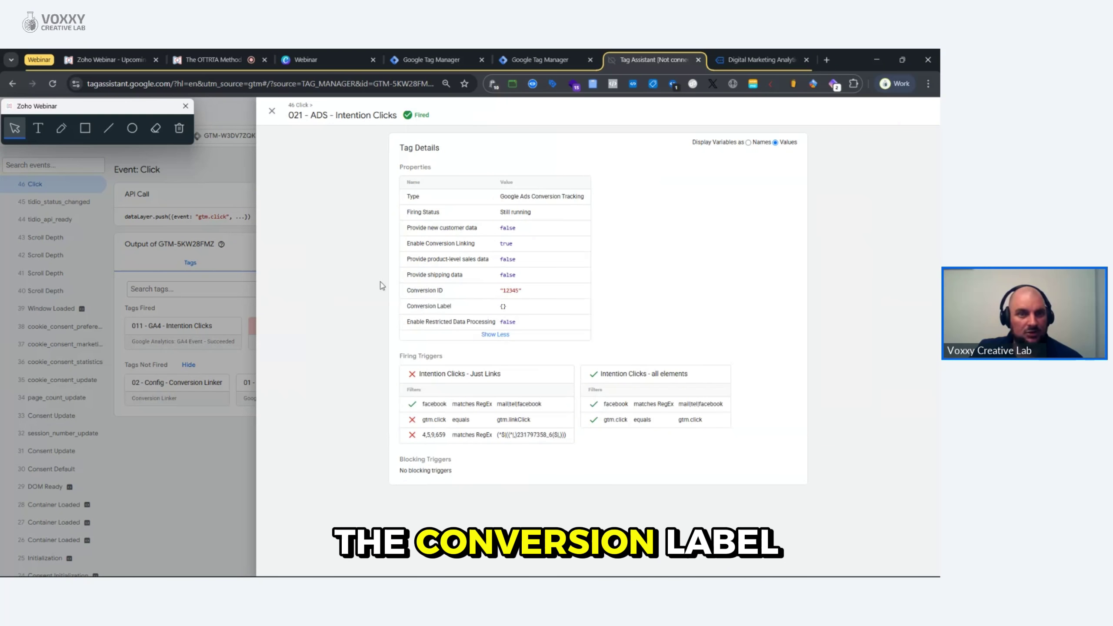
pyautogui.click(178, 128)
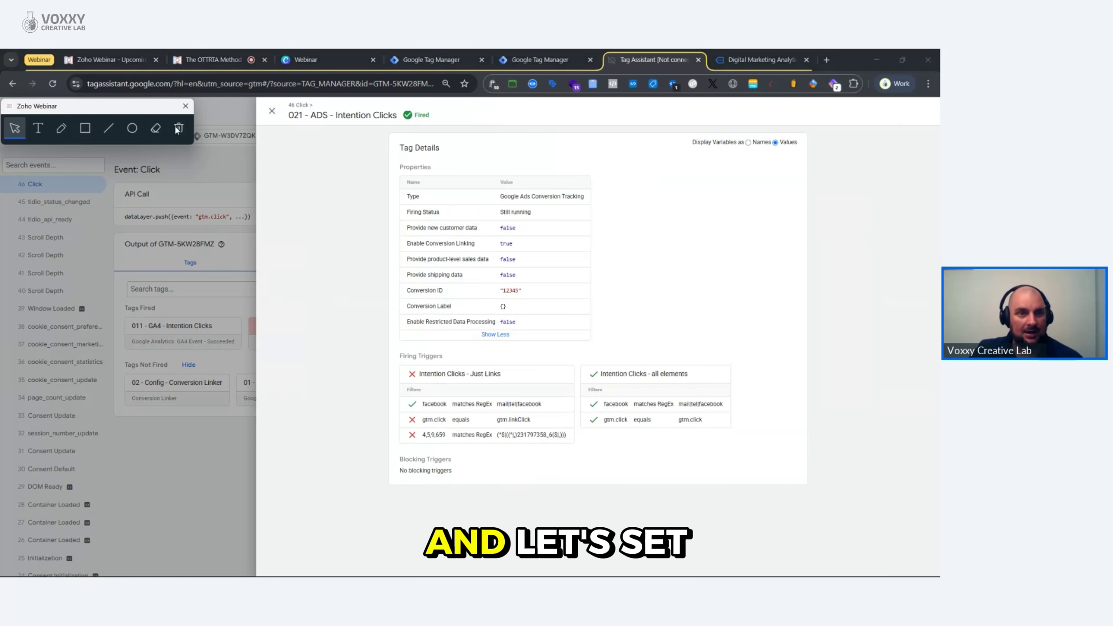
# Step: Switch to the Google Tag Manager workspace and open the variable "Config - lookup - ADS - intention clicks - labels" for editing
pyautogui.moveTo(136, 112); pyautogui.dragTo(137, 85)
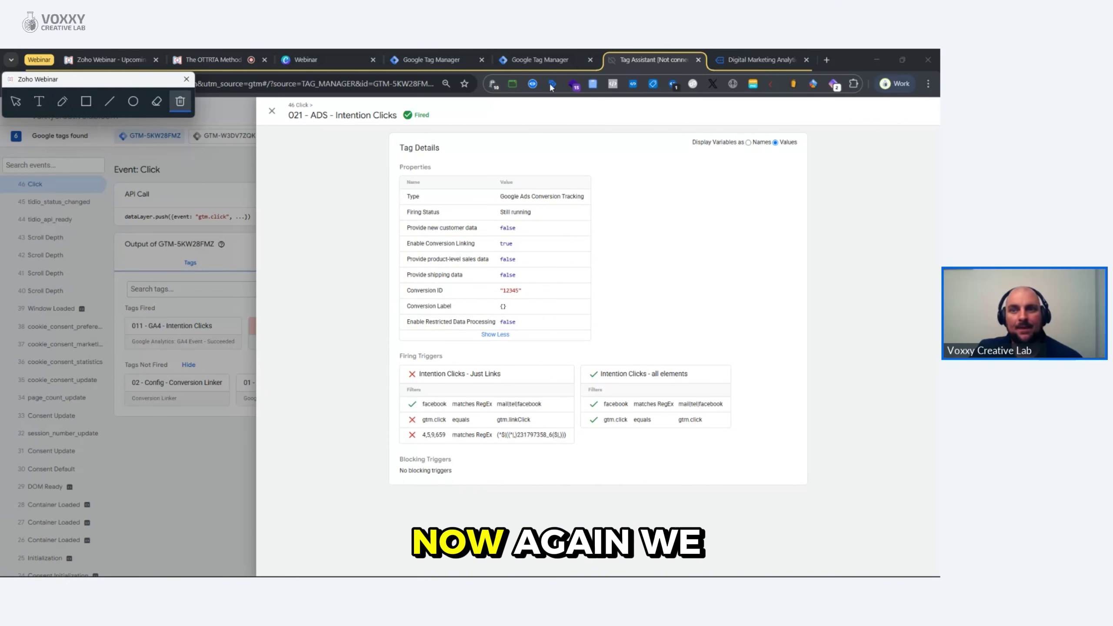
pyautogui.click(543, 55)
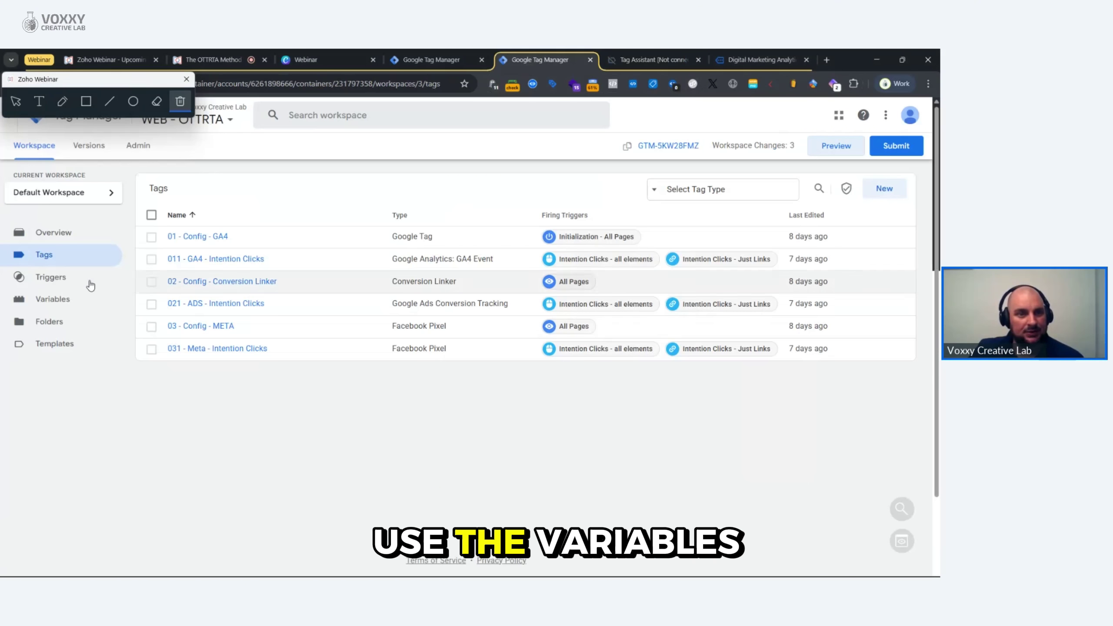
pyautogui.click(75, 300)
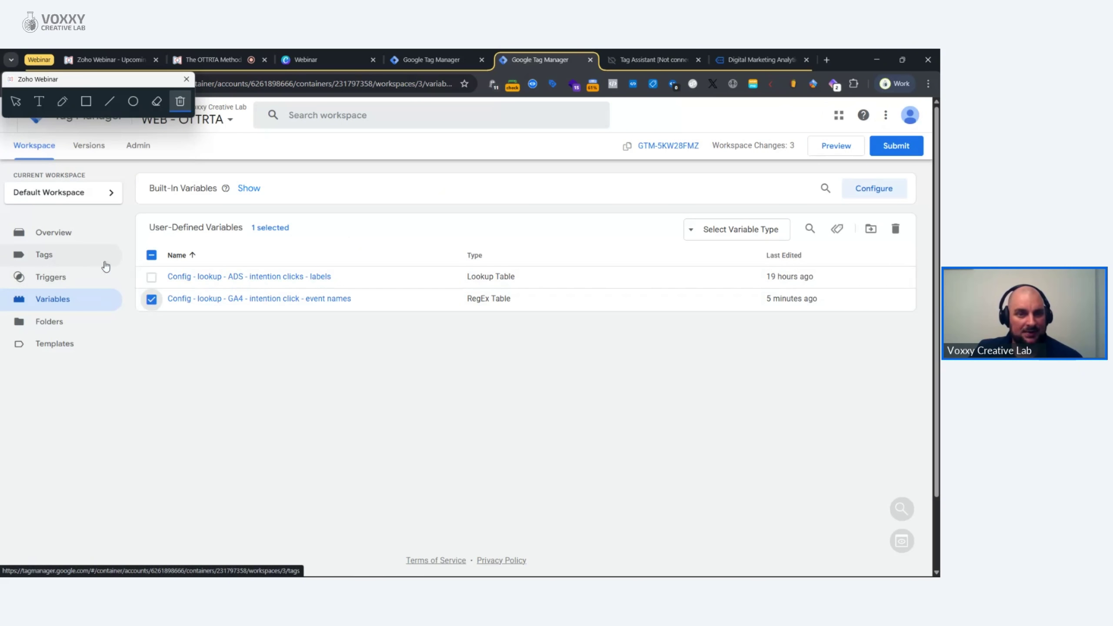
pyautogui.click(219, 284)
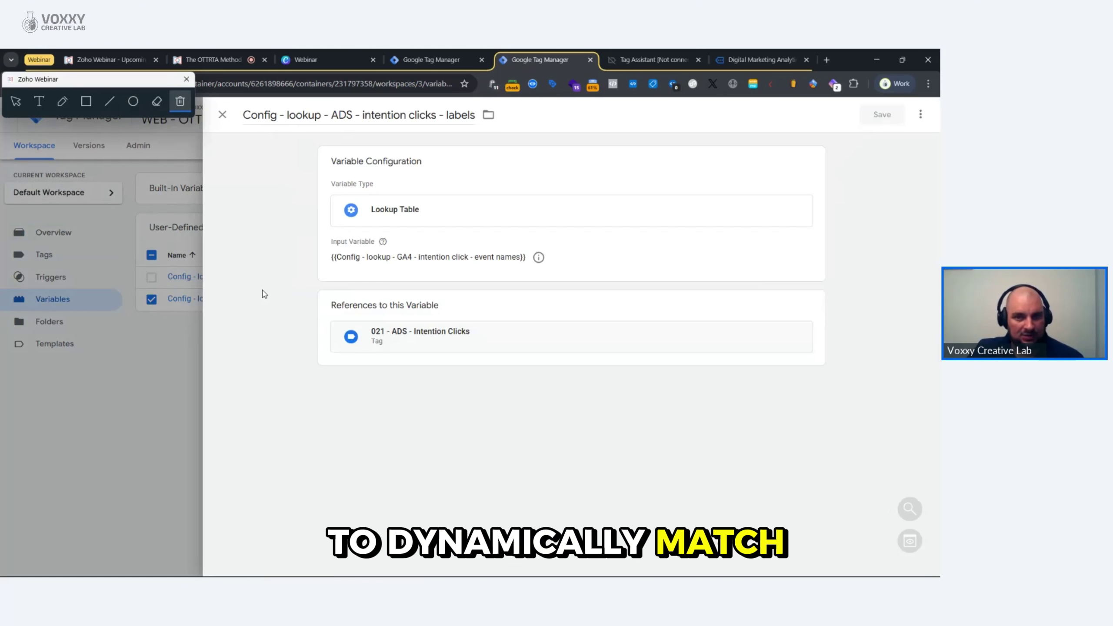
pyautogui.click(800, 257)
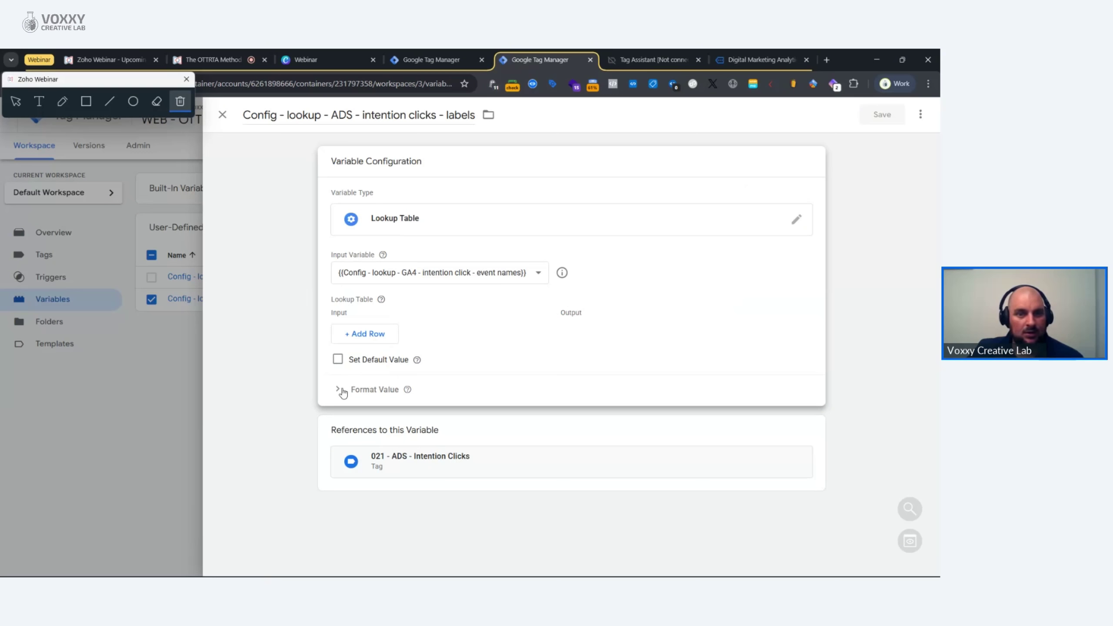
# Step: Add three empty rows to the variable's lookup table
pyautogui.click(364, 334)
pyautogui.click(380, 361)
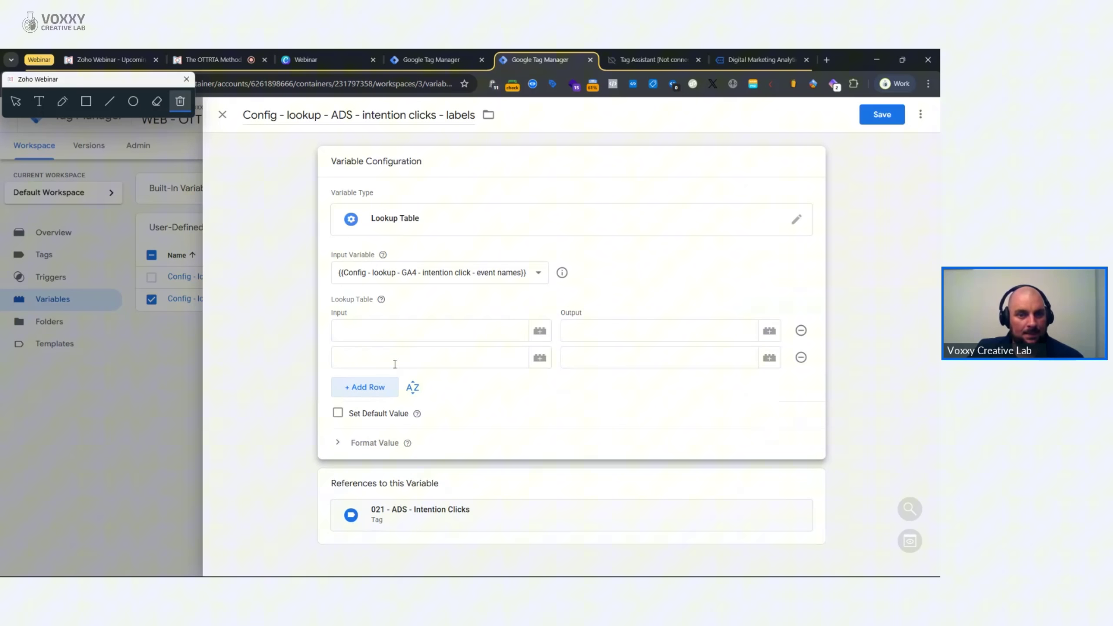
pyautogui.click(375, 389)
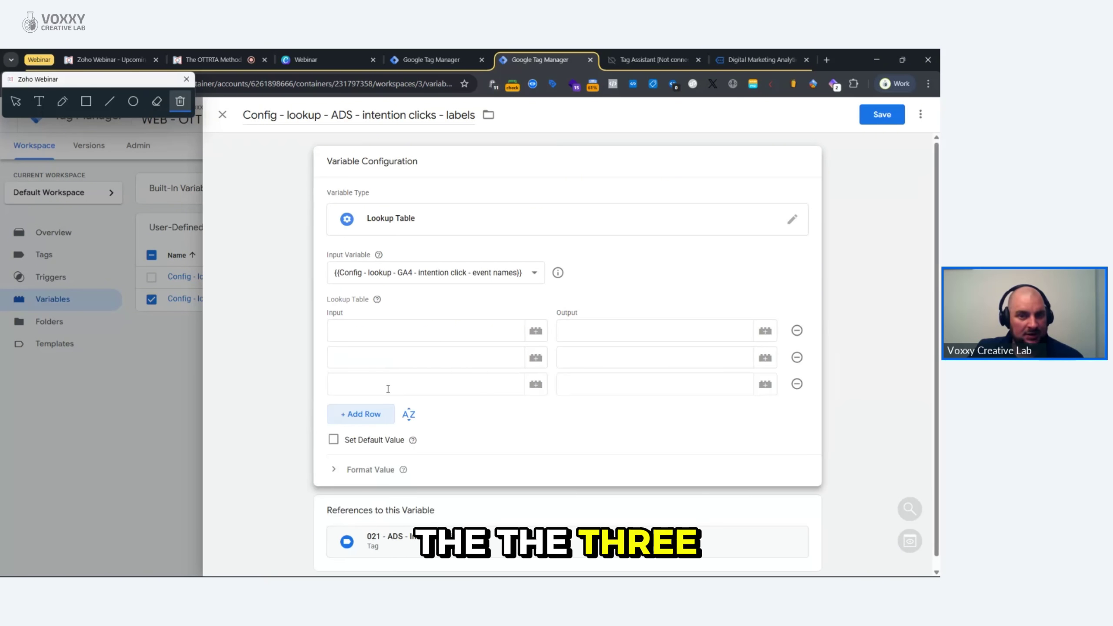
# Step: Fill the lookup table's three inputs with tel, mail and facebook
pyautogui.click(372, 335)
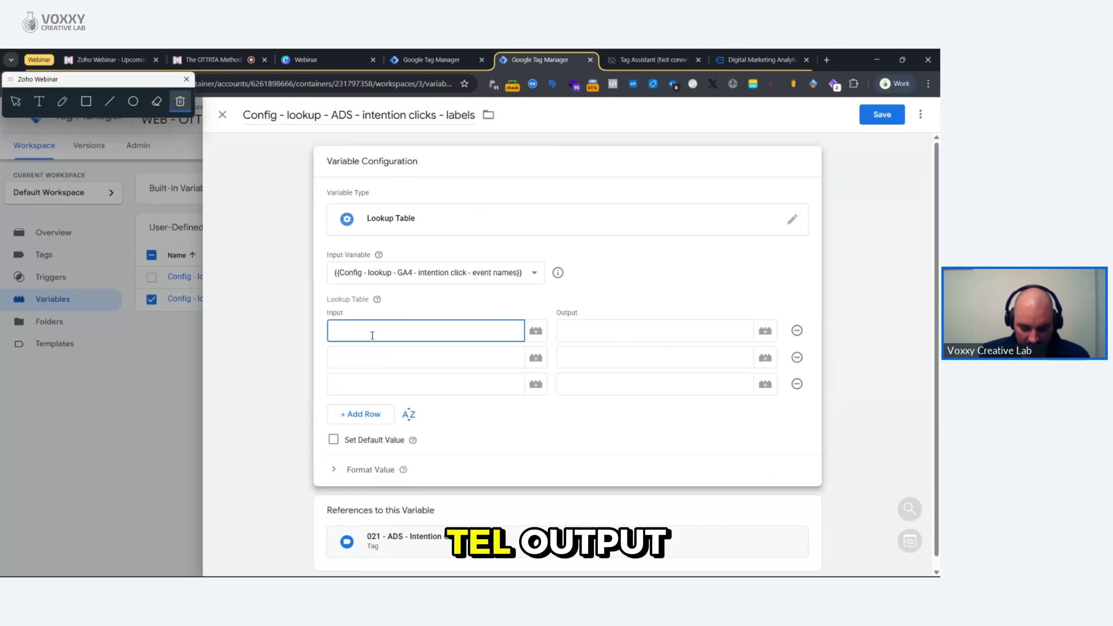
pyautogui.write('tel')
pyautogui.click(377, 356)
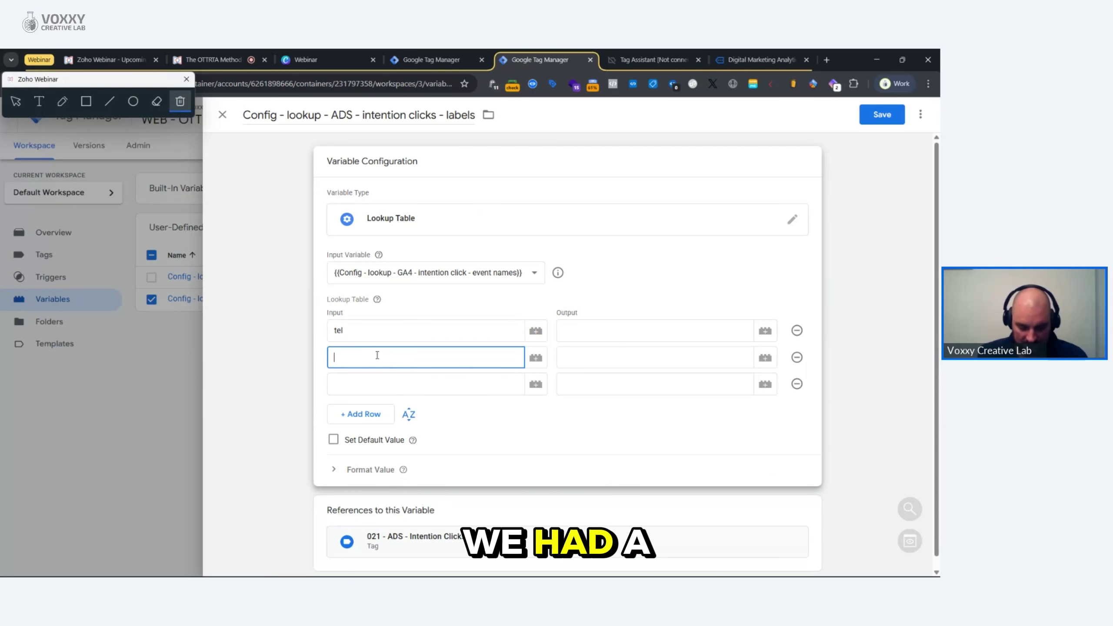
pyautogui.write('mail')
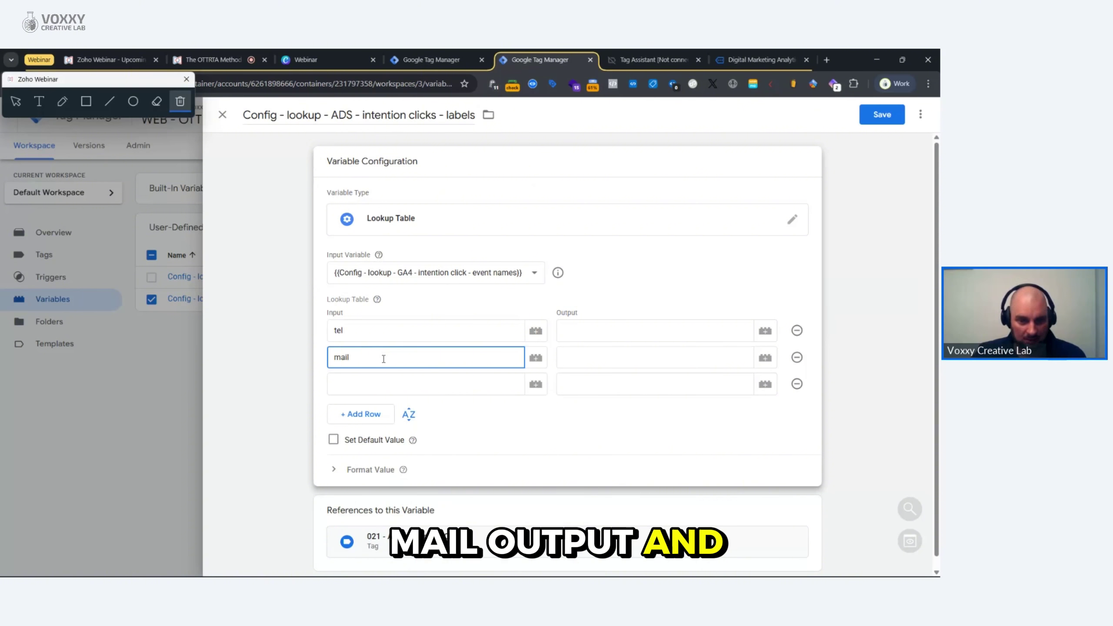
pyautogui.click(390, 383)
pyautogui.write('facebook')
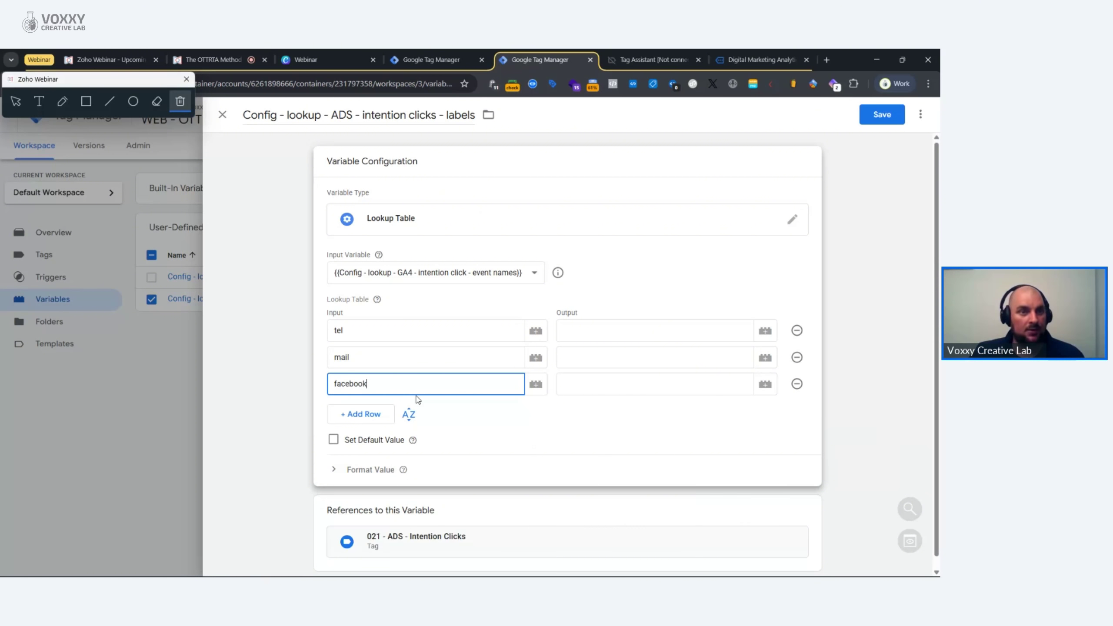
# Step: Mark the Input Variable setting with a rectangle annotation, and clear the annotation
pyautogui.click(85, 102)
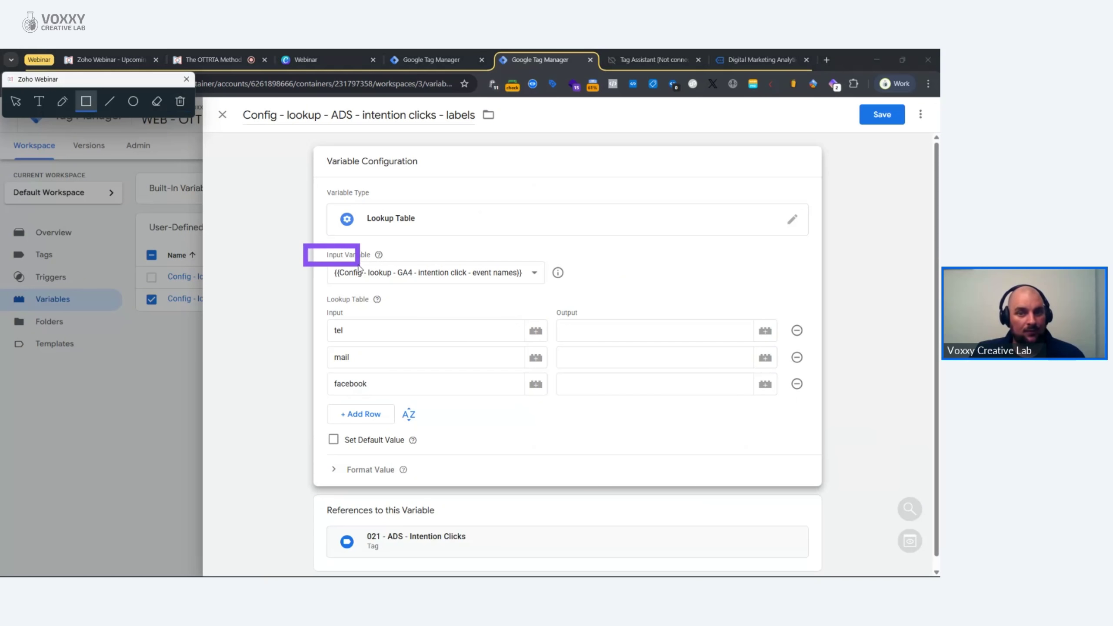
pyautogui.moveTo(358, 266); pyautogui.dragTo(579, 295)
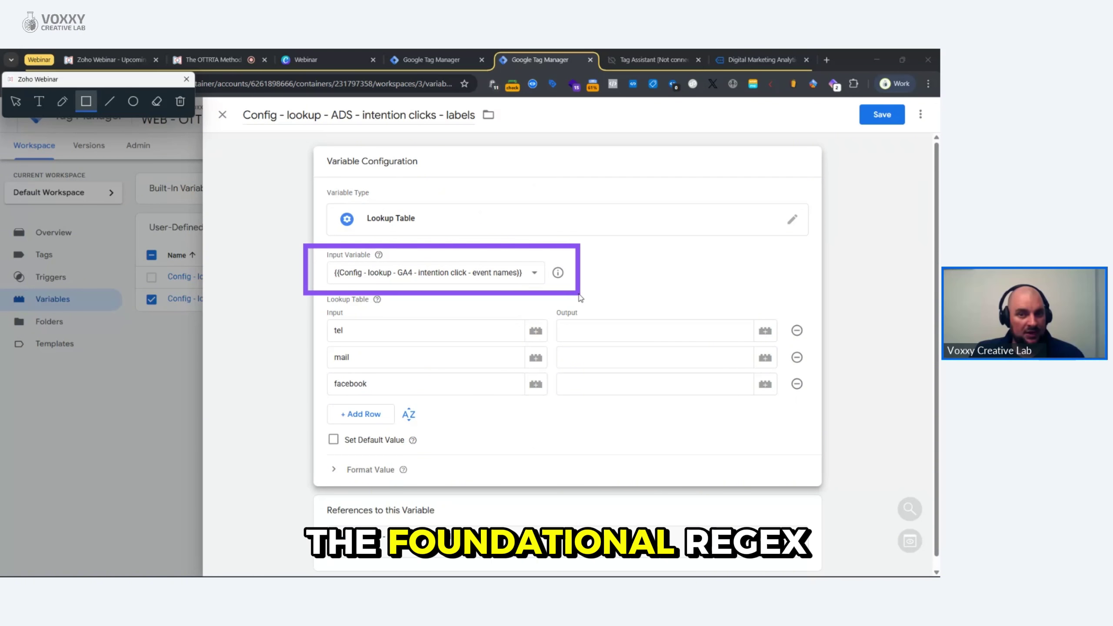
pyautogui.click(180, 101)
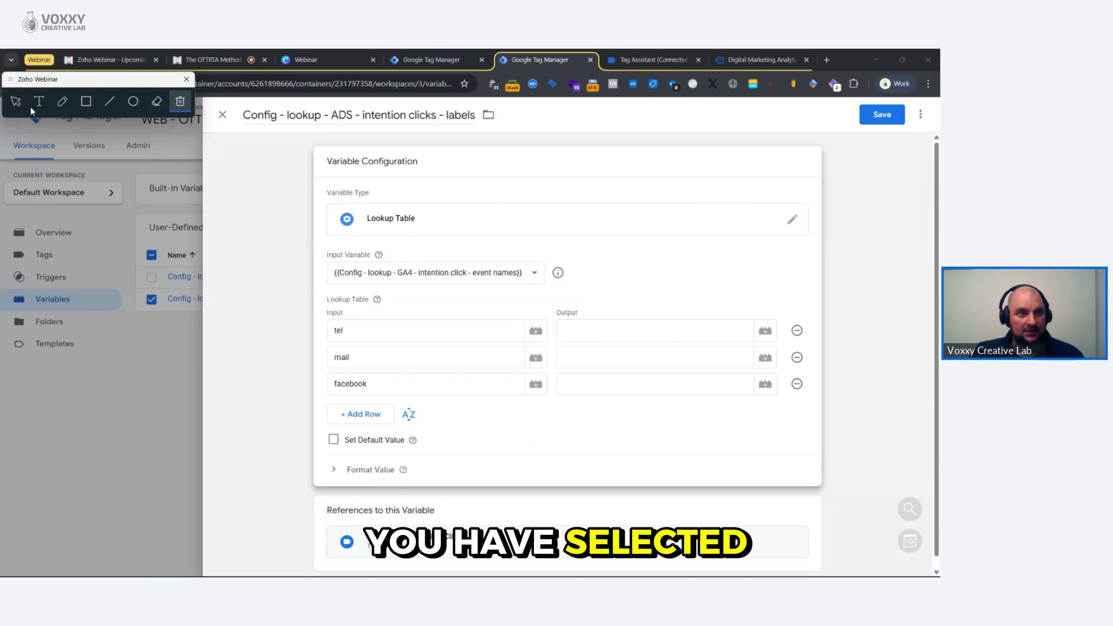
pyautogui.click(15, 101)
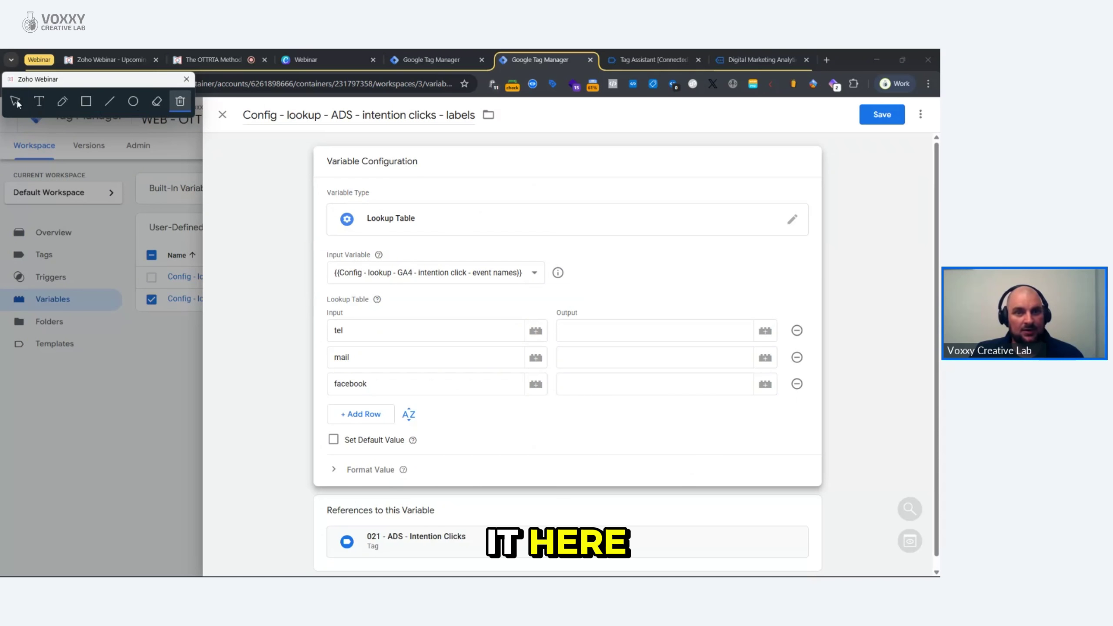
# Step: Open the referenced GA4 event names variable for editing and copy the facebook output into a new RegEx table row's output
pyautogui.click(558, 273)
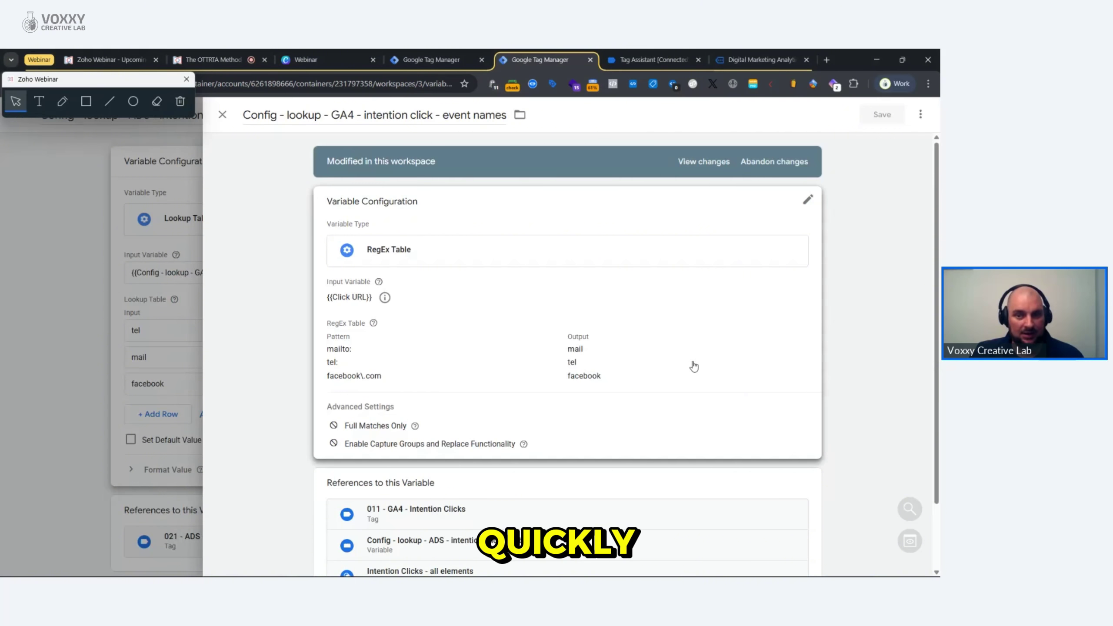
pyautogui.click(691, 358)
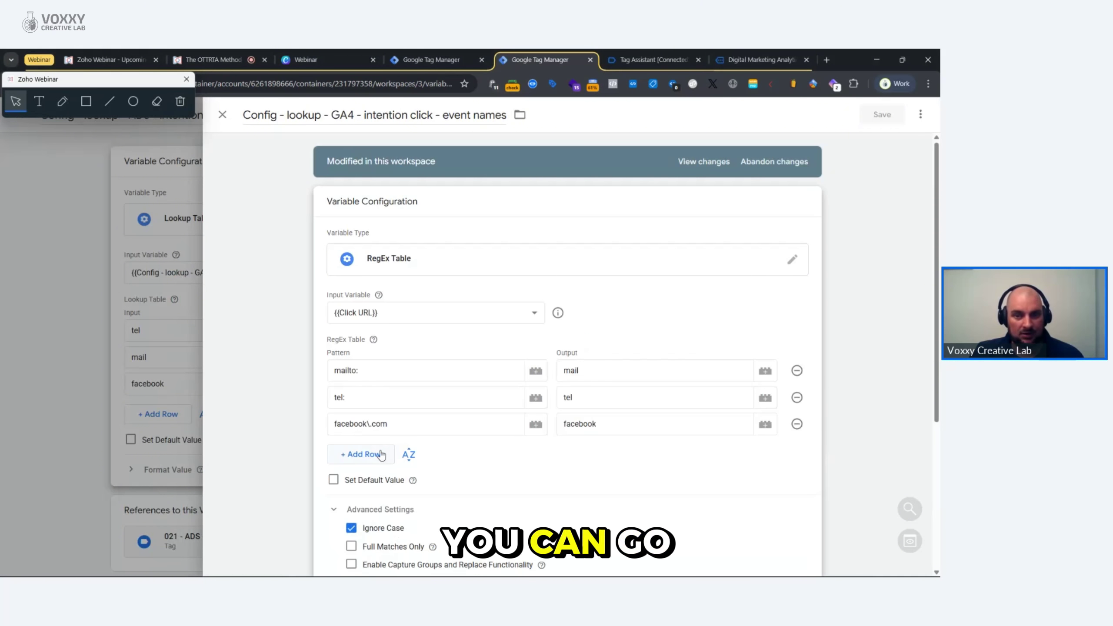
pyautogui.doubleClick(609, 423)
pyautogui.click(616, 454)
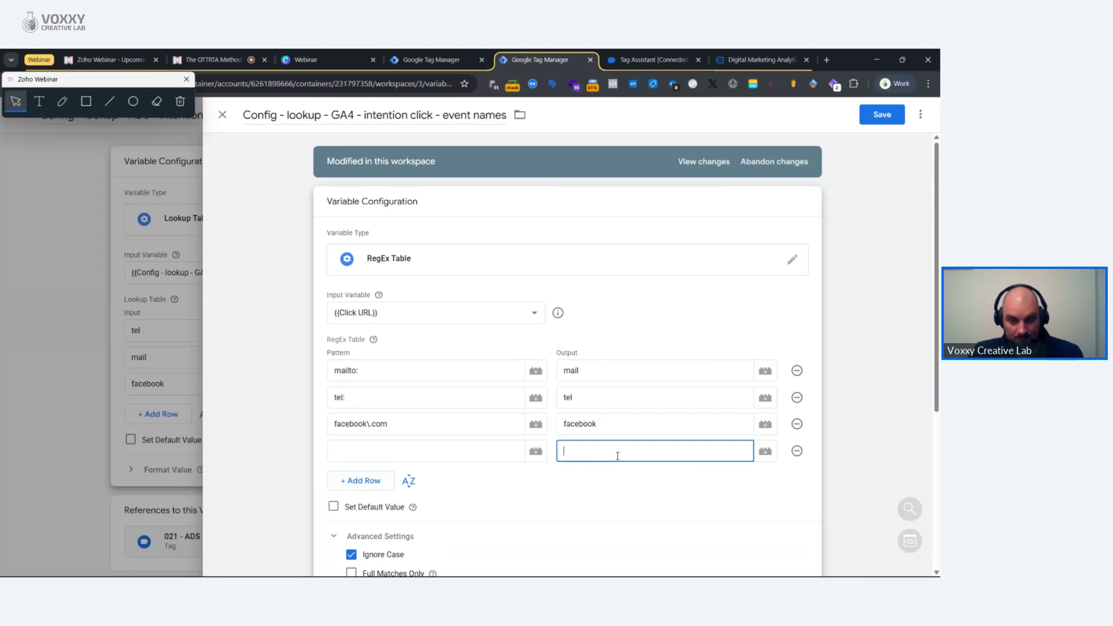
# Step: Copy the tel and mail outputs in front of facebook in the new row, separated by pipes, giving mail|tel|facebook
pyautogui.click(587, 396)
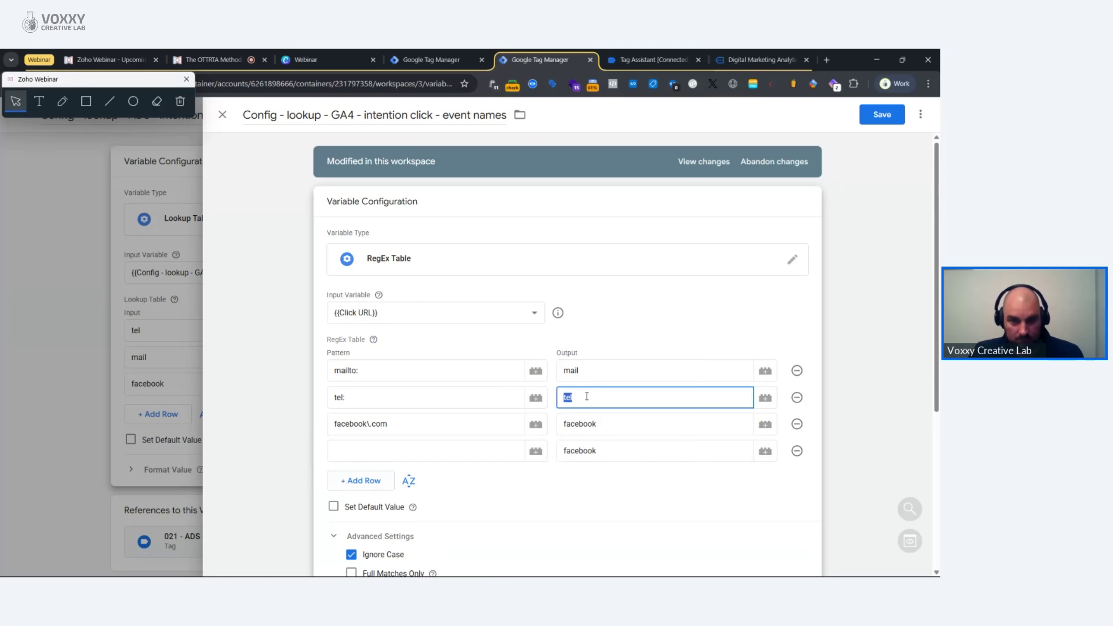
pyautogui.click(568, 452)
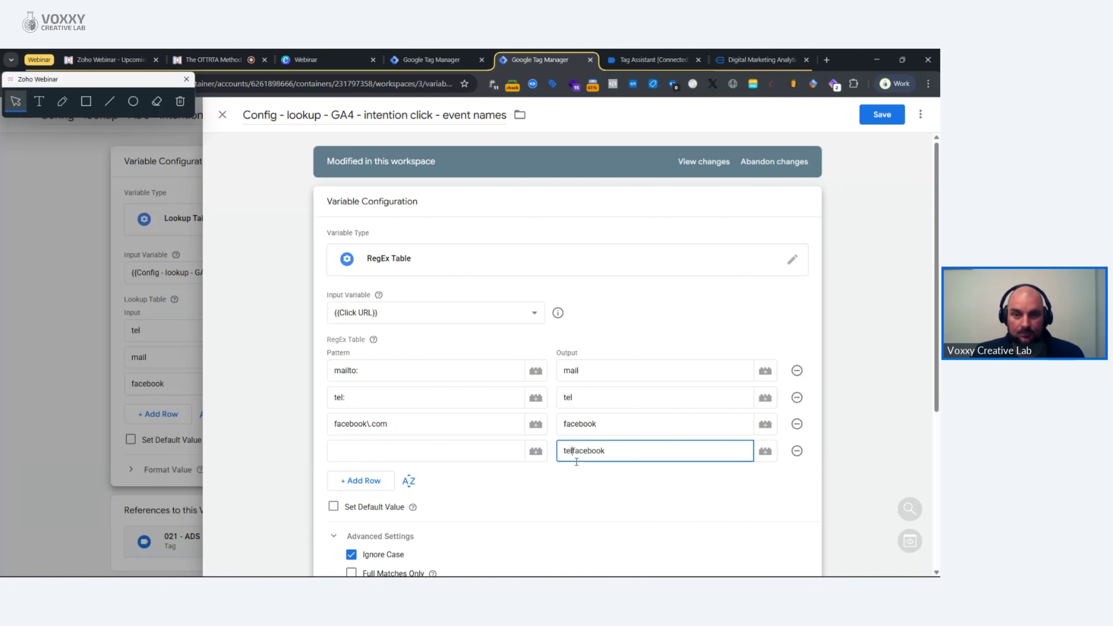
pyautogui.doubleClick(592, 370)
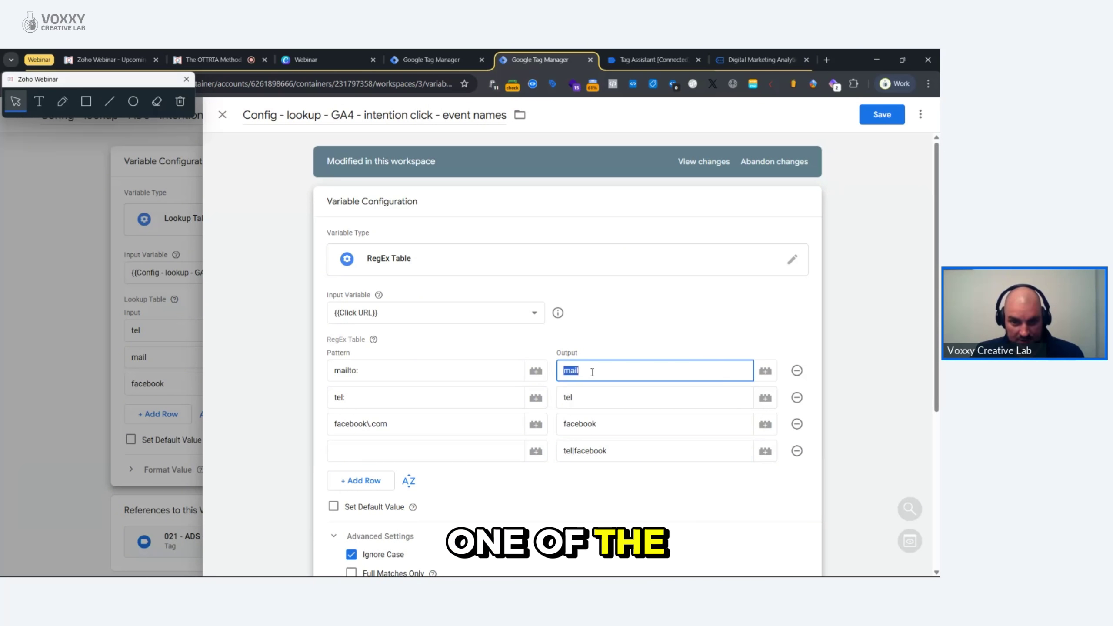
pyautogui.hotkey('ctrl', 'c')
pyautogui.click(562, 452)
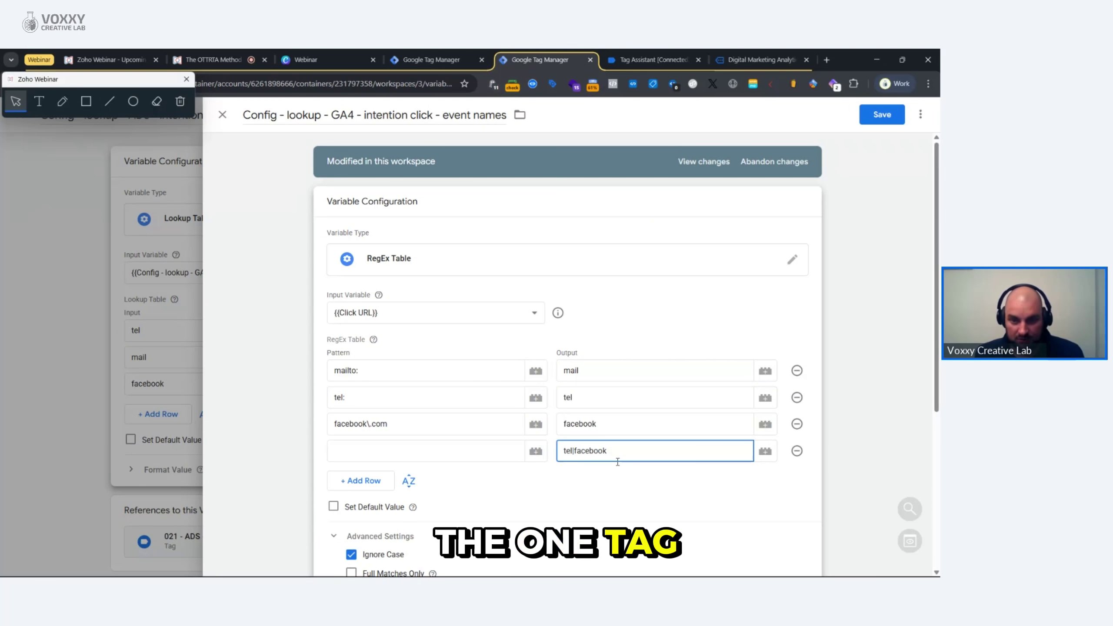
pyautogui.hotkey('ctrl', 'v')
pyautogui.write('|')
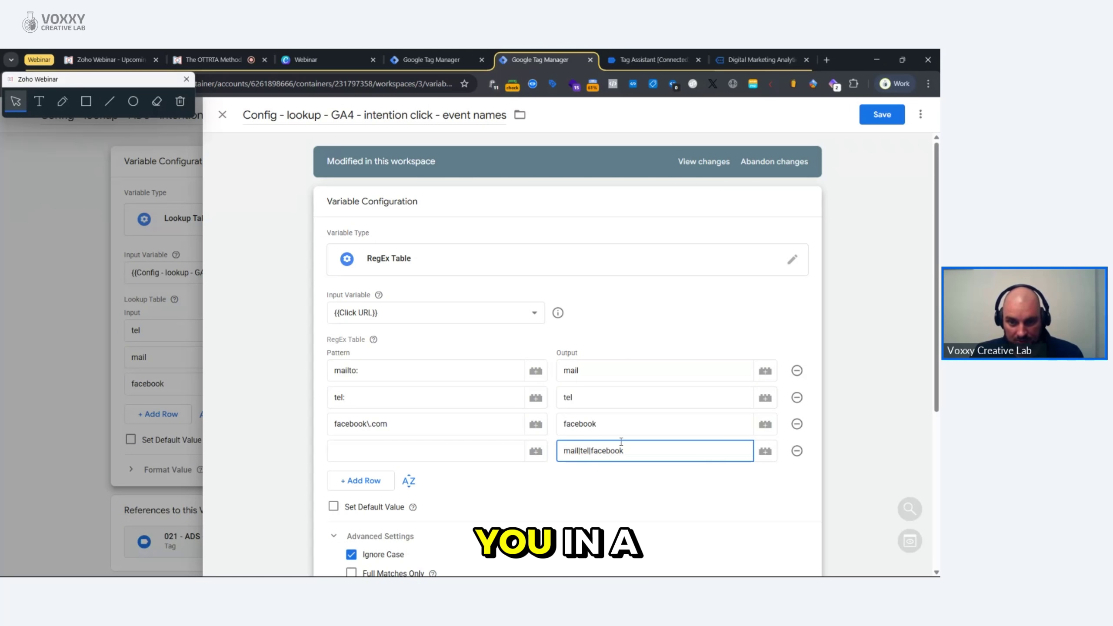
# Step: Cut the combined mail|tel|facebook text, remove the extra row, and leave the GA4 event names variable with its changes discarded
pyautogui.doubleClick(621, 451)
pyautogui.hotkey('ctrl', 'a')
pyautogui.hotkey('ctrl', 'x')
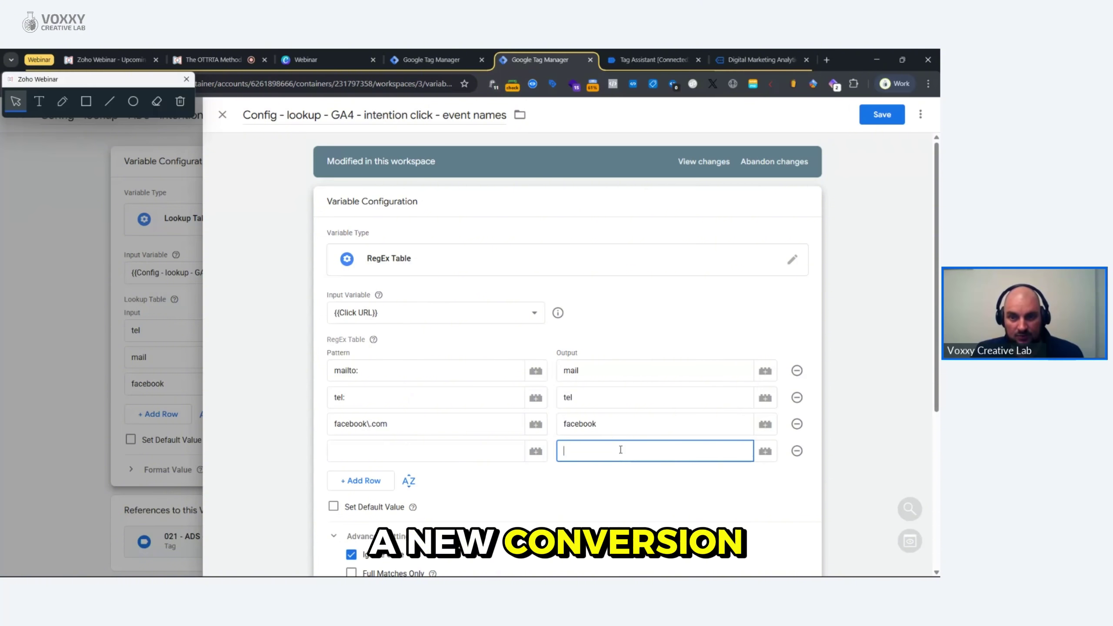
pyautogui.click(796, 451)
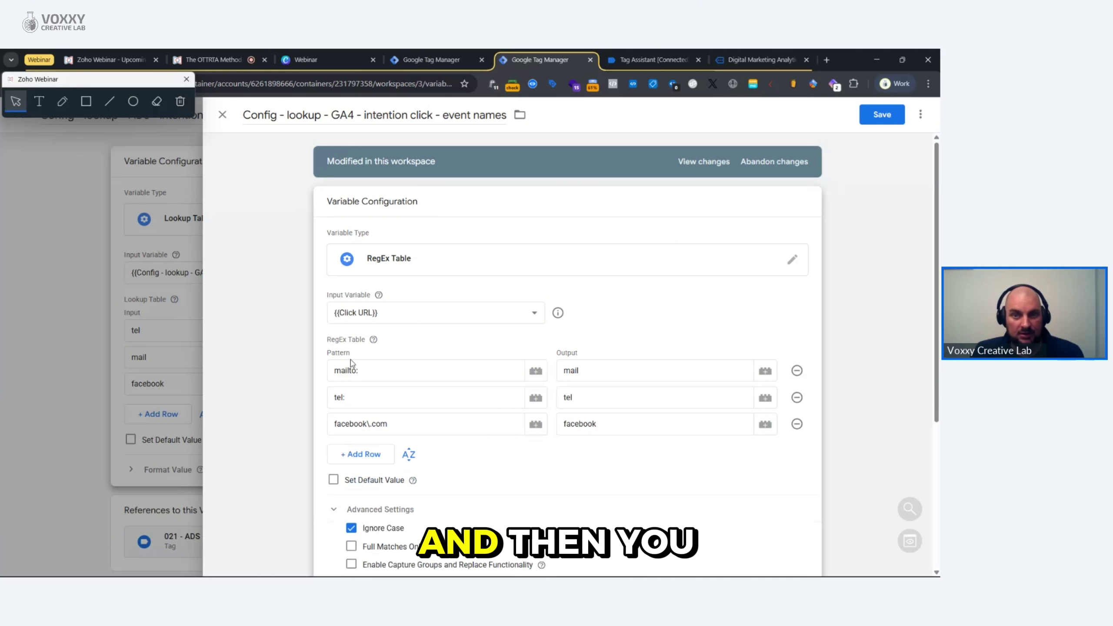
pyautogui.click(222, 114)
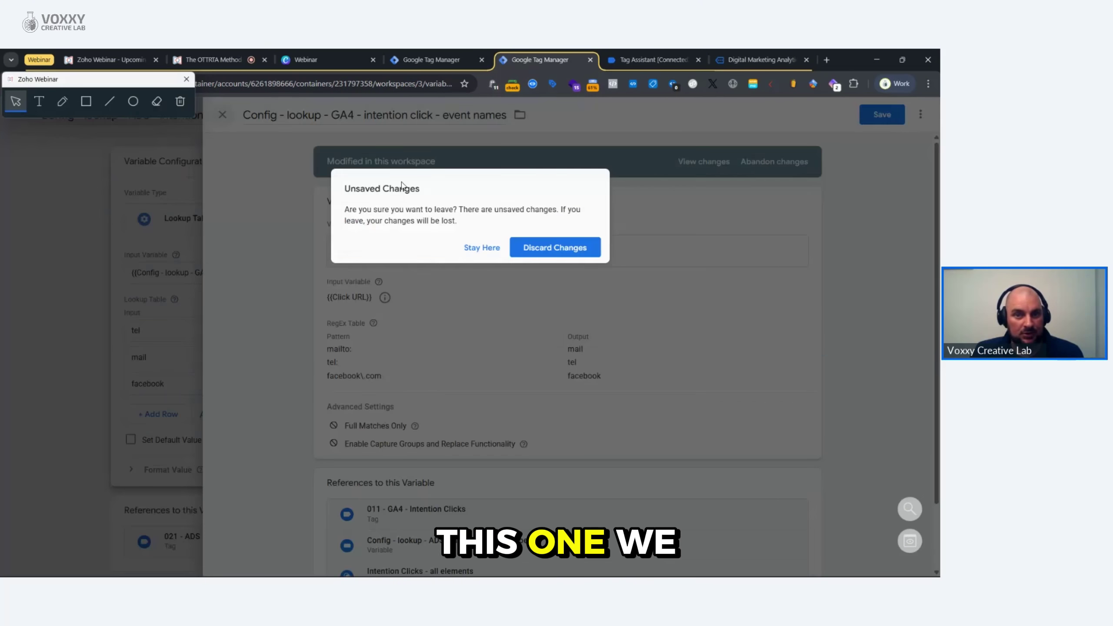
pyautogui.click(554, 248)
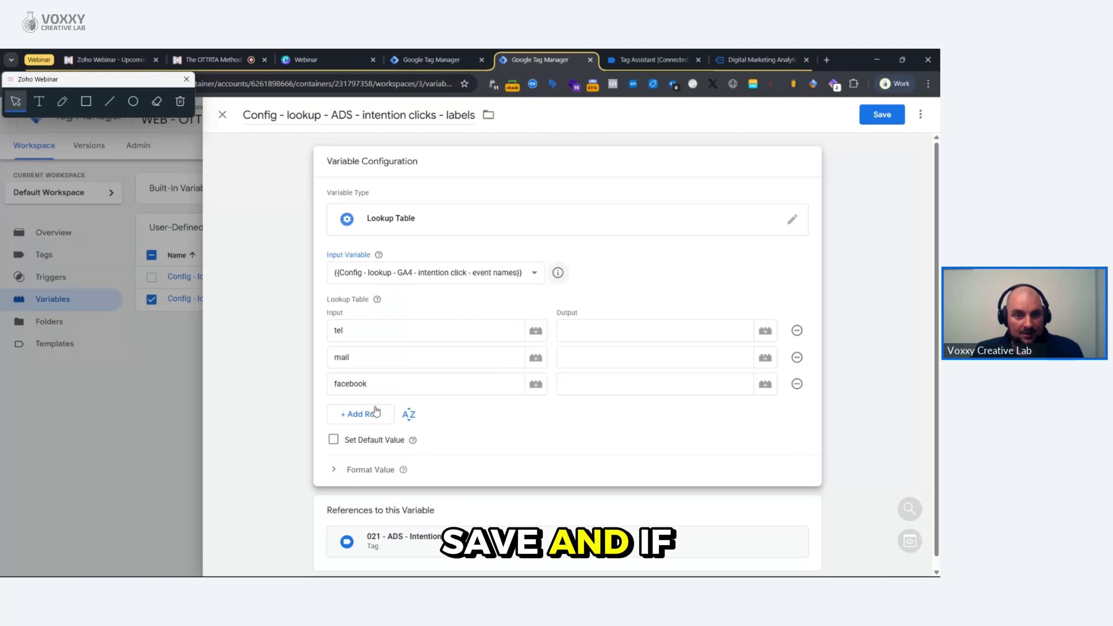
# Step: Clear the facebook, mail and tel inputs from the ADS labels lookup table
pyautogui.press('BackSpace')
pyautogui.doubleClick(348, 357)
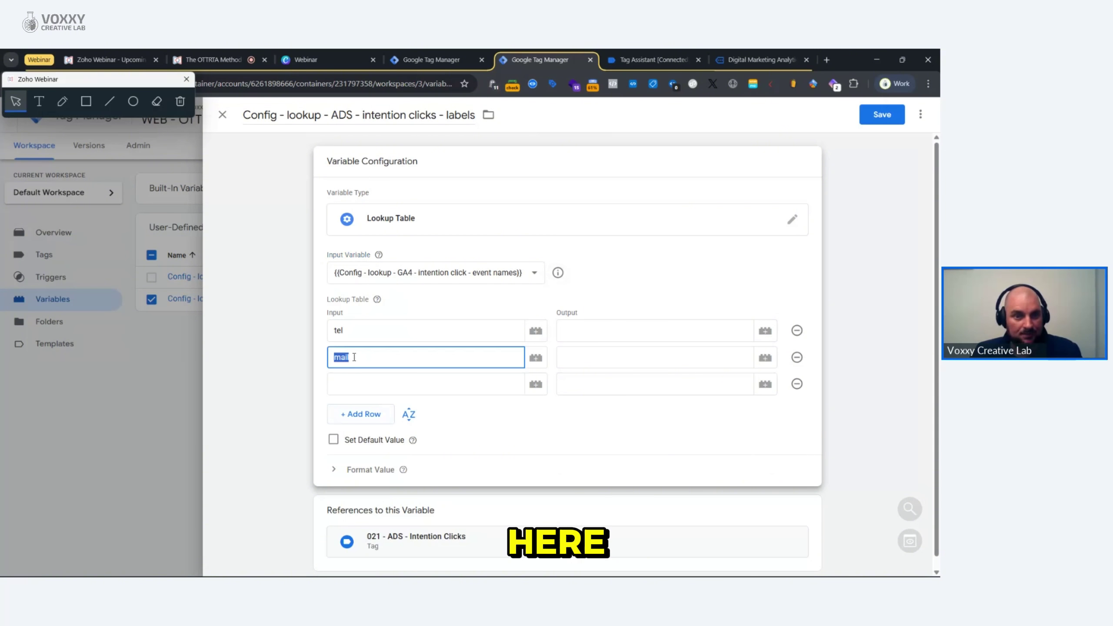
pyautogui.press('BackSpace')
pyautogui.doubleClick(346, 332)
pyautogui.press('BackSpace')
# Step: Paste the combined event names and split them into the three lookup inputs mail, tel and facebook, removing the leftover pipes
pyautogui.click(348, 384)
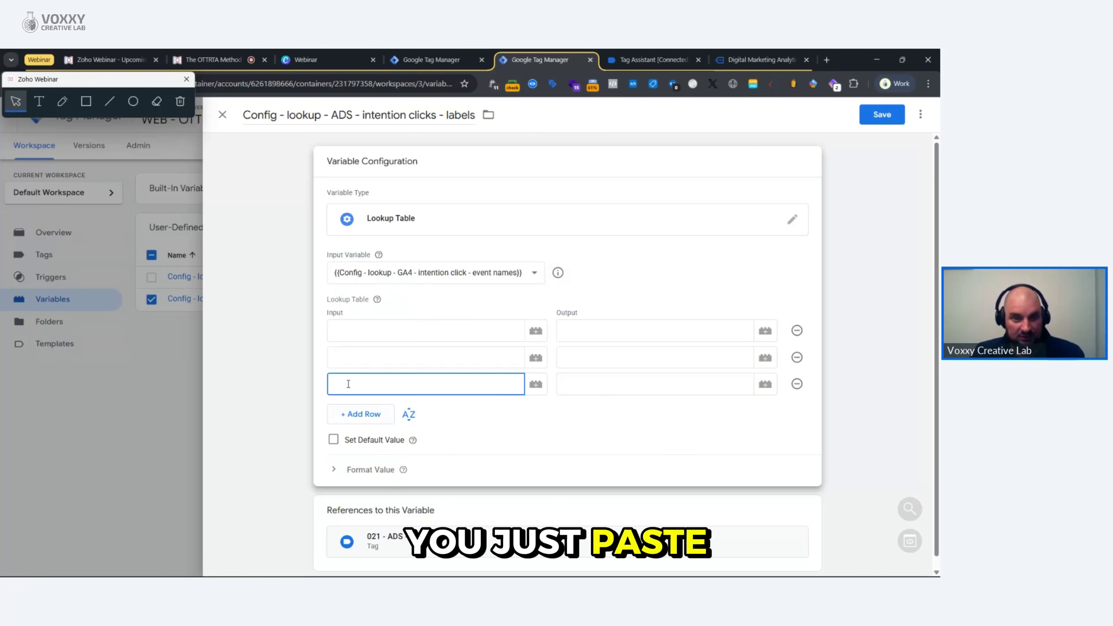
pyautogui.moveTo(344, 384); pyautogui.dragTo(343, 332)
pyautogui.click(339, 385)
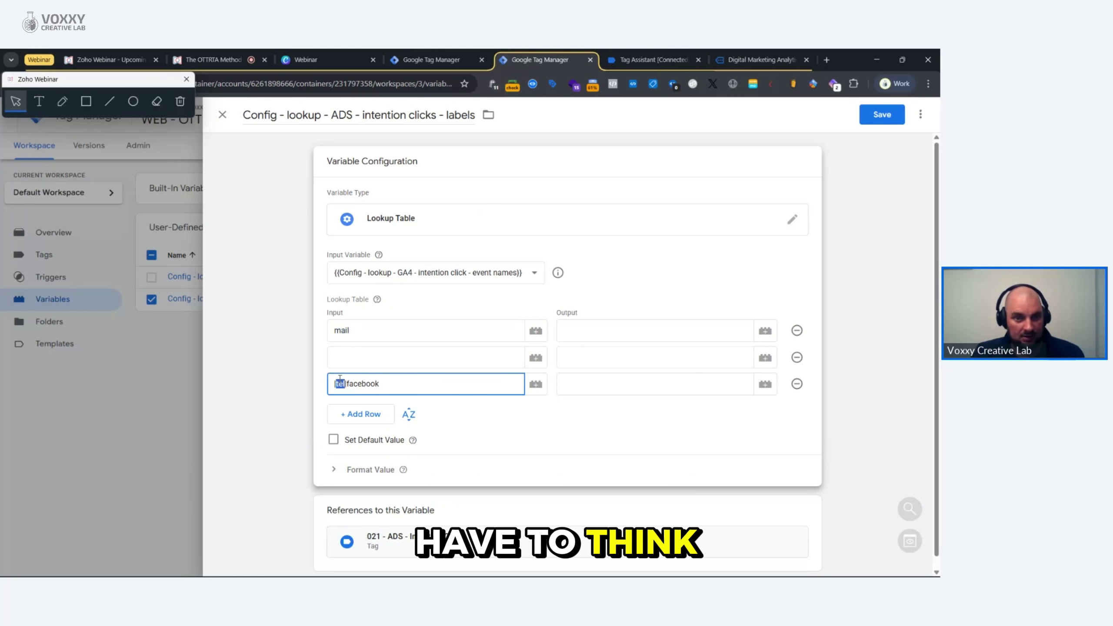
pyautogui.moveTo(340, 378); pyautogui.dragTo(341, 358)
pyautogui.click(346, 385)
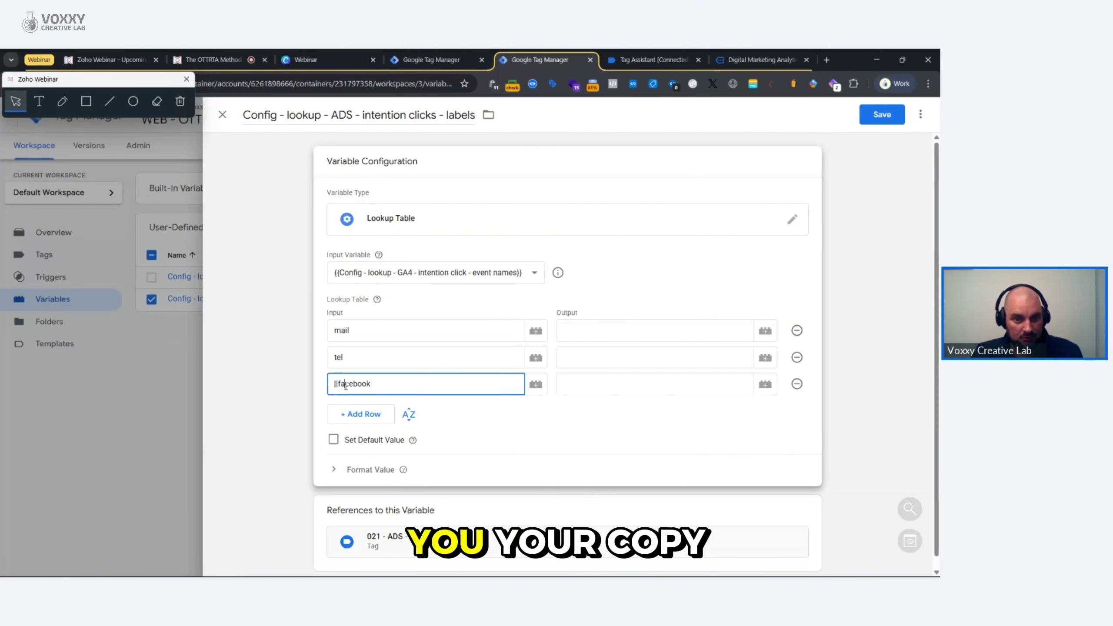
pyautogui.click(337, 385)
pyautogui.press('BackSpace')
pyautogui.press('BackSpace')
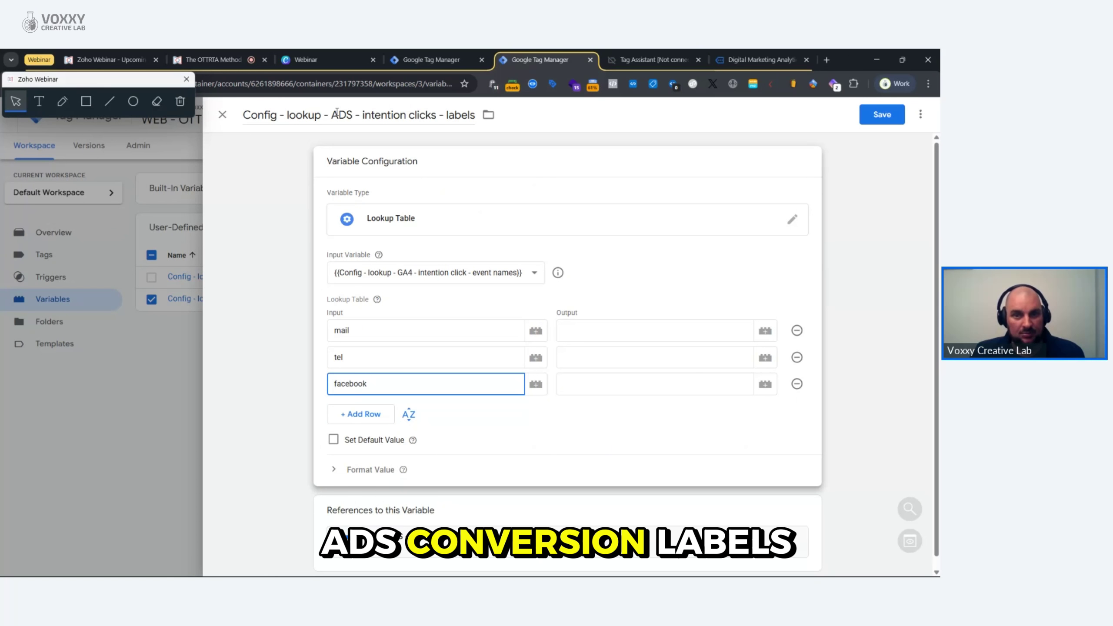
# Step: Set the output for the mail input to mail-conv-label in the ADS labels lookup table
pyautogui.click(608, 332)
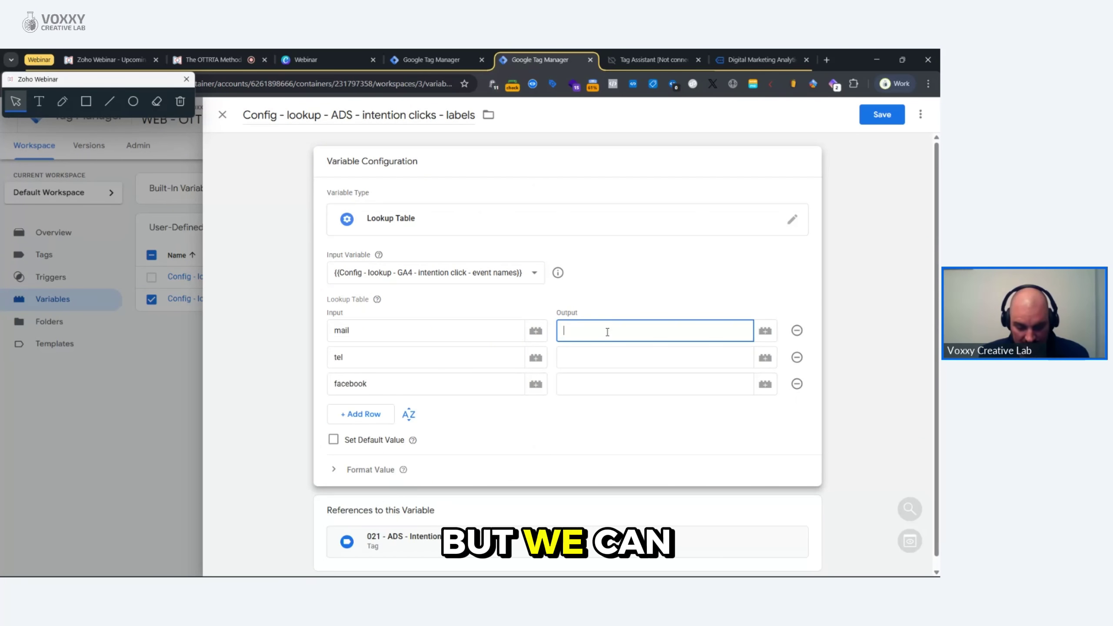
pyautogui.write('mail-')
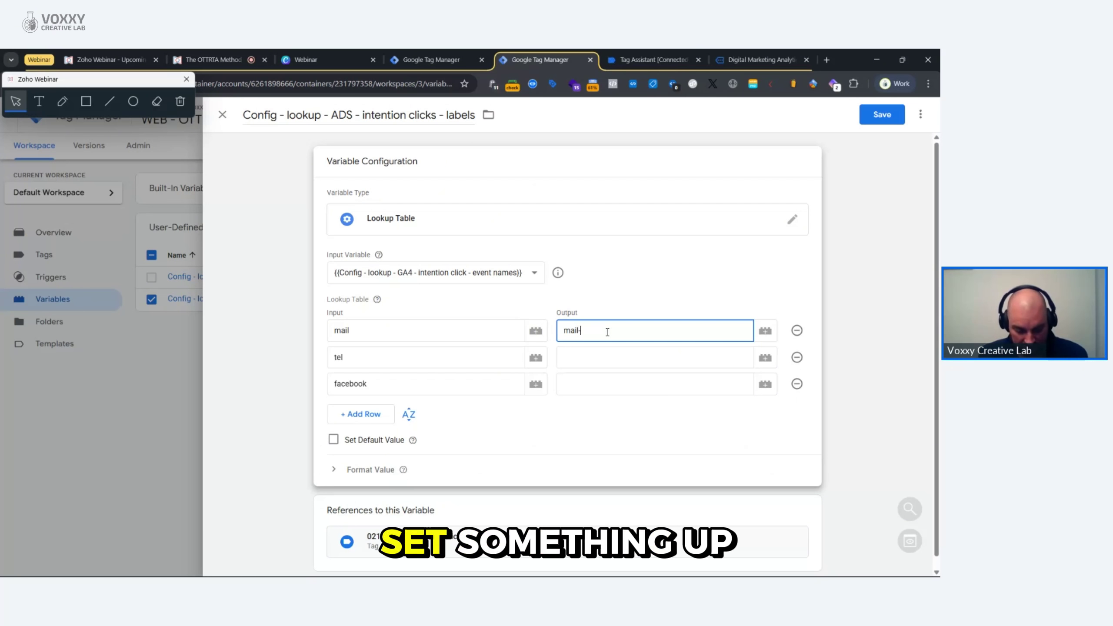
pyautogui.write('conv-')
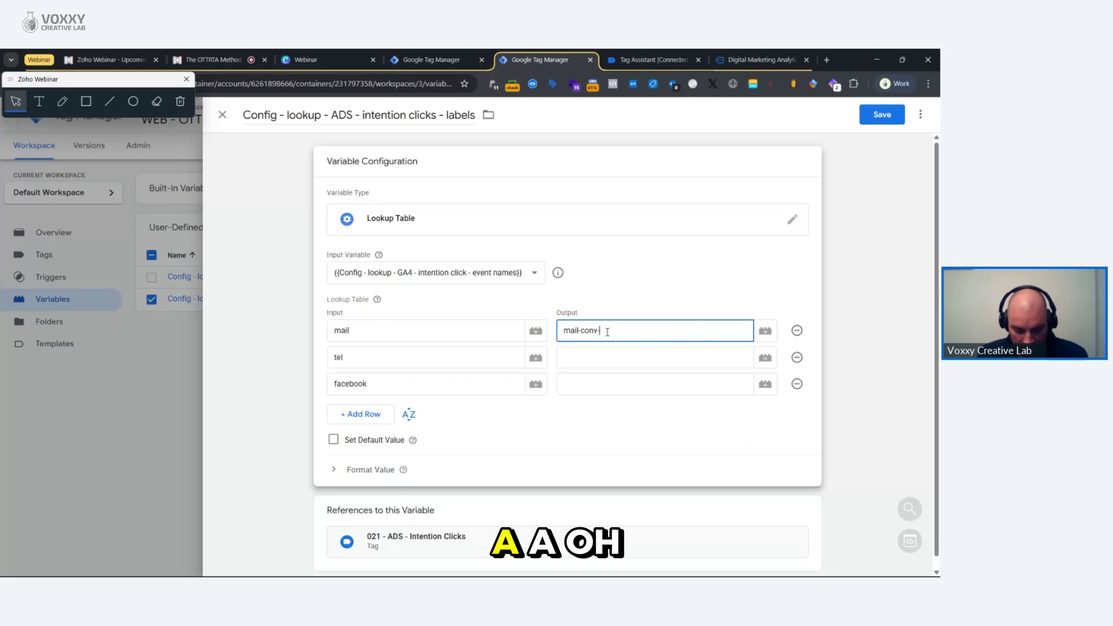
pyautogui.write('la')
pyautogui.press('capslock')
pyautogui.write('BEL')
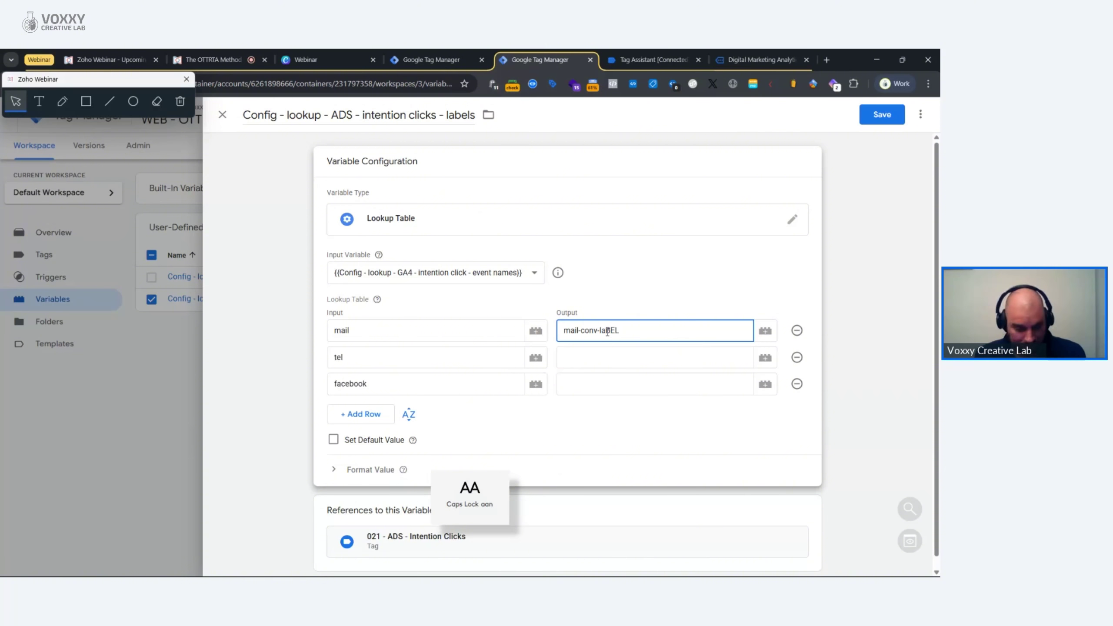
pyautogui.press('BackSpace')
pyautogui.press('BackSpace')
pyautogui.press('BackSpace')
pyautogui.press('BackSpace')
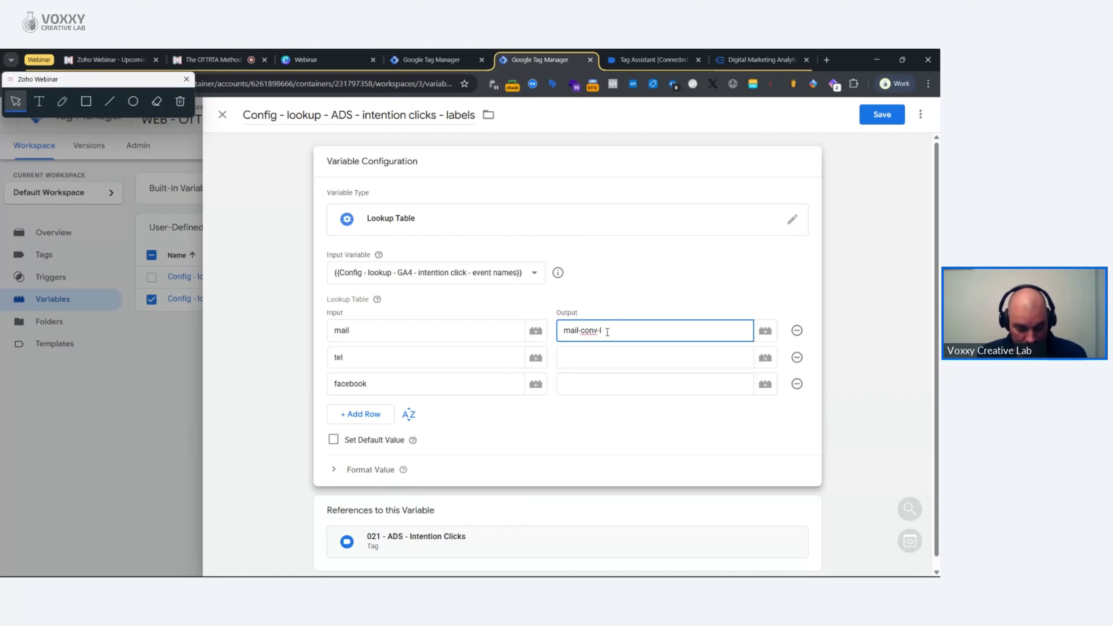
pyautogui.press('capslock')
pyautogui.write('abel')
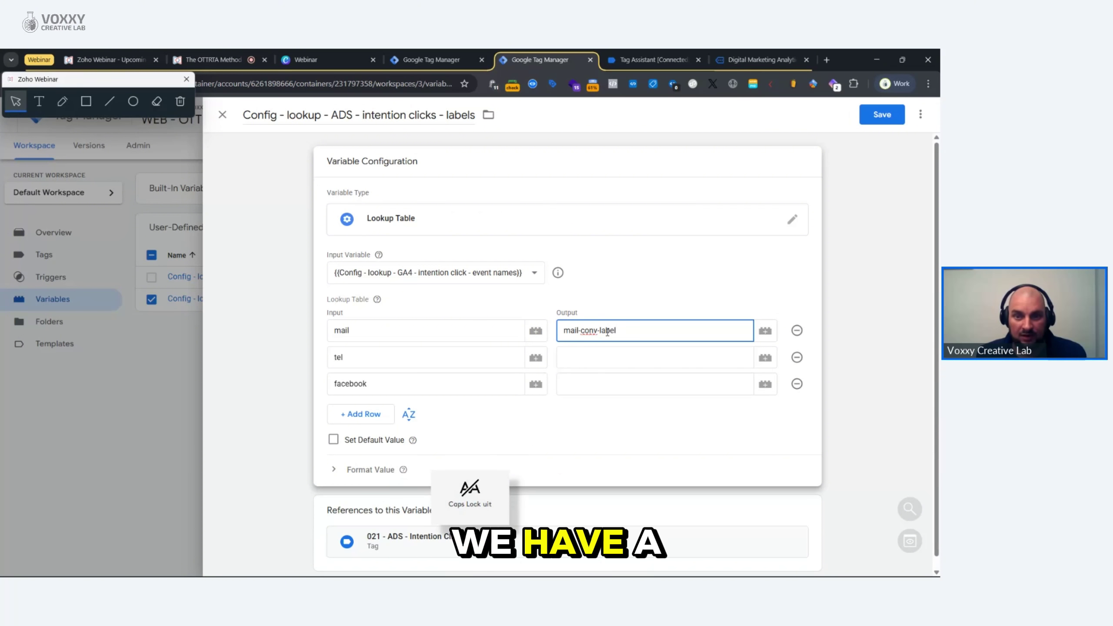
# Step: Reuse the -conv-label suffix for the outputs tel-conv-label and facebook-conv-label in their matching rows, and save the lookup table
pyautogui.doubleClick(607, 331)
pyautogui.hotkey('ctrl', 'shift', 'Left')
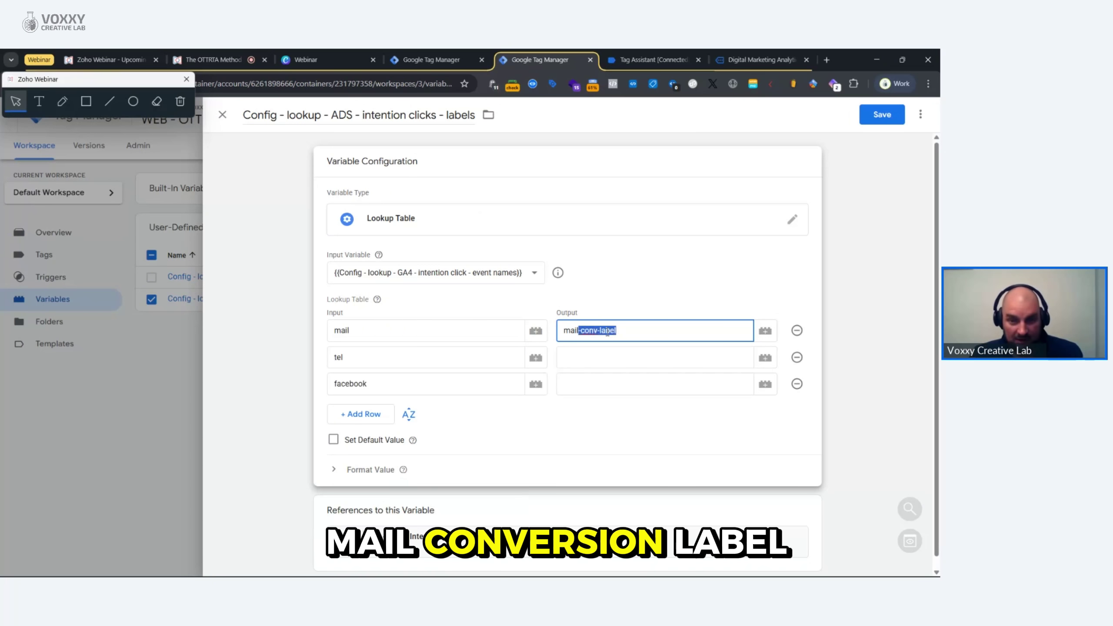
pyautogui.click(591, 354)
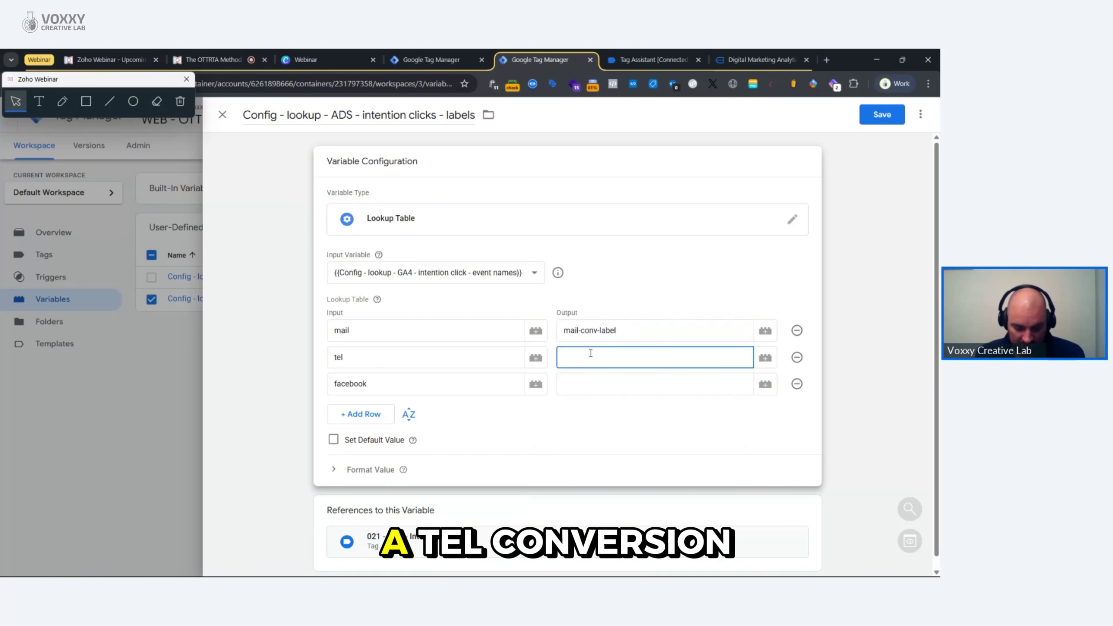
pyautogui.write('tel-conv-label')
pyautogui.click(595, 378)
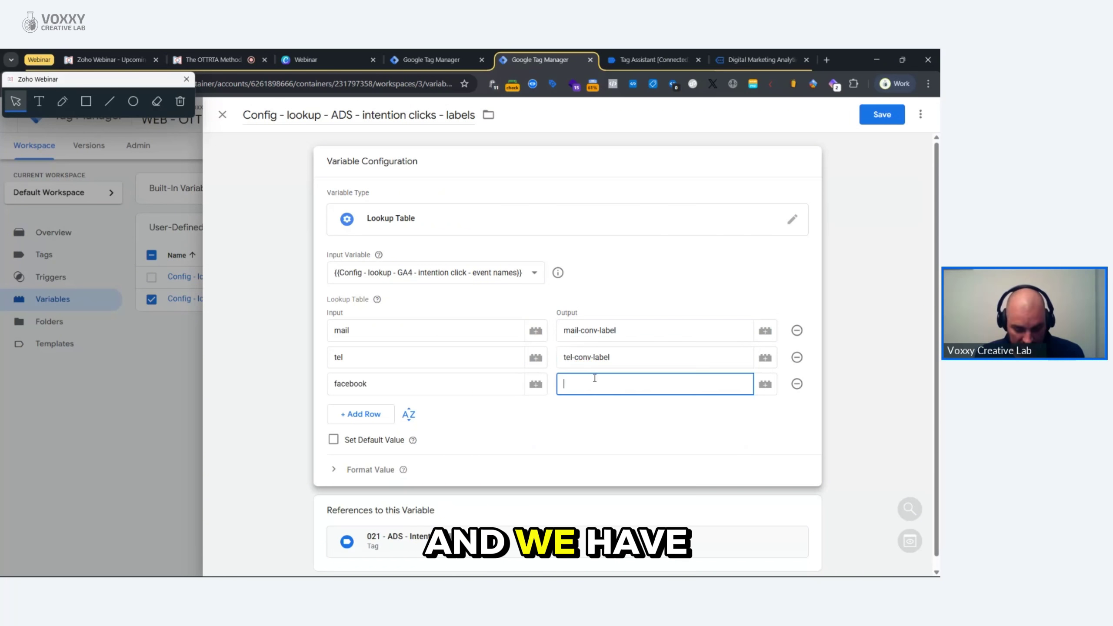
pyautogui.write('facebook')
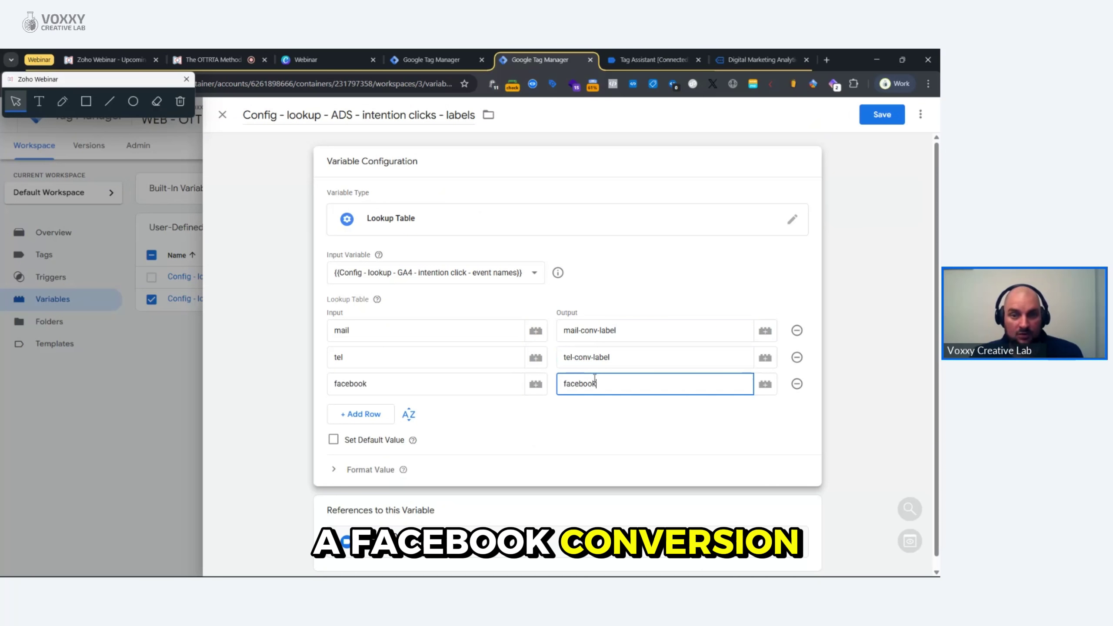
pyautogui.write('-conv-label')
pyautogui.click(609, 424)
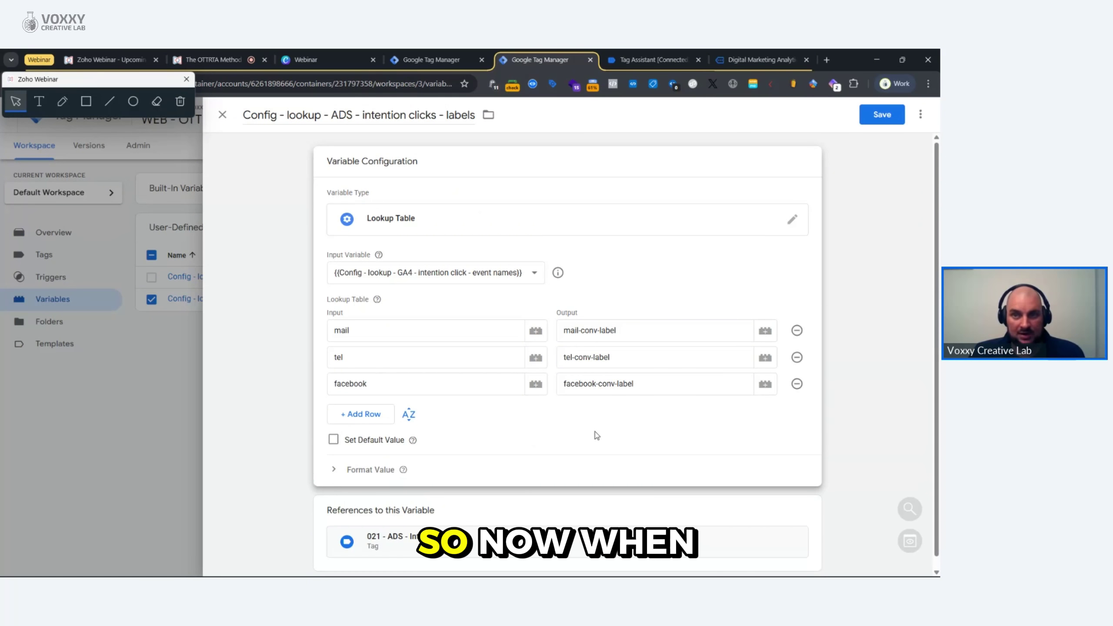
pyautogui.click(881, 115)
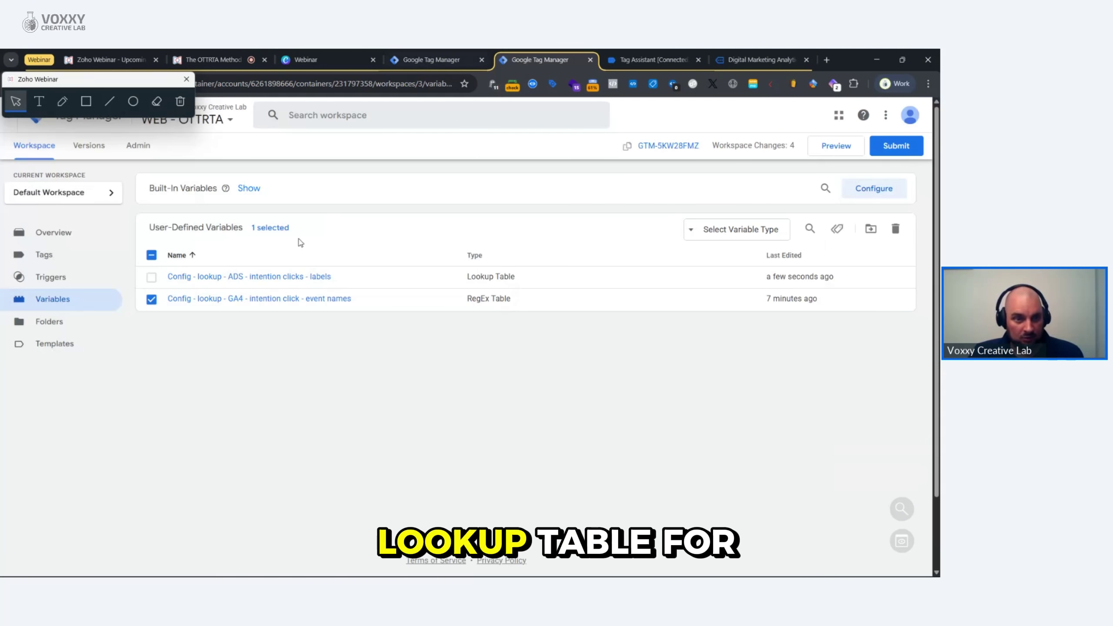
# Step: Review the conversion label and firing triggers of the 021 - ADS - Intention Clicks tag, leaving it unchanged
pyautogui.click(59, 262)
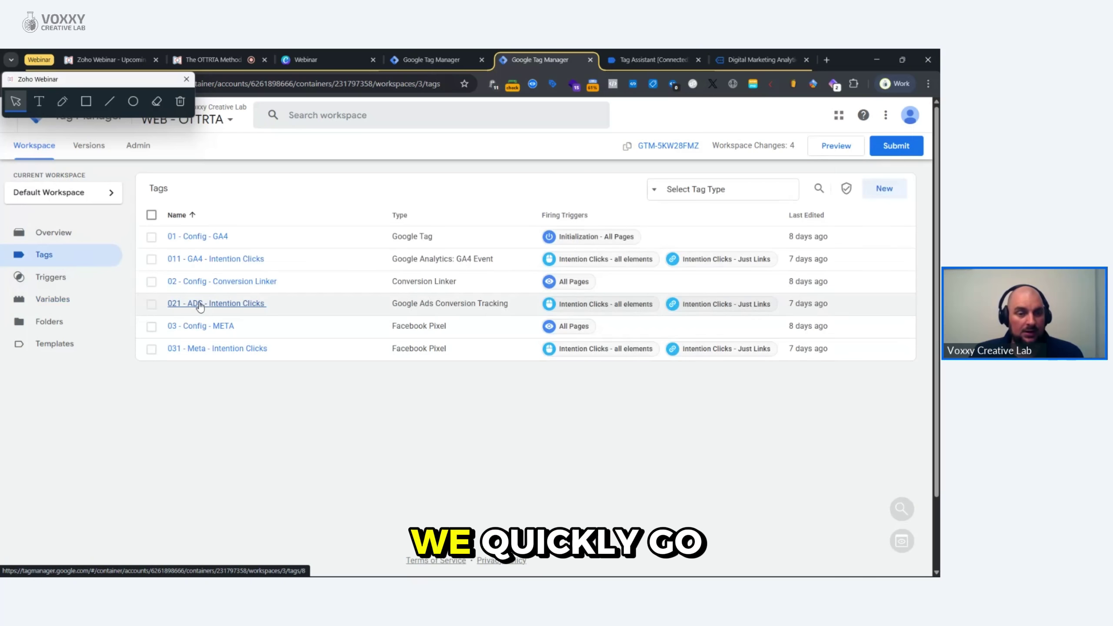
pyautogui.click(201, 305)
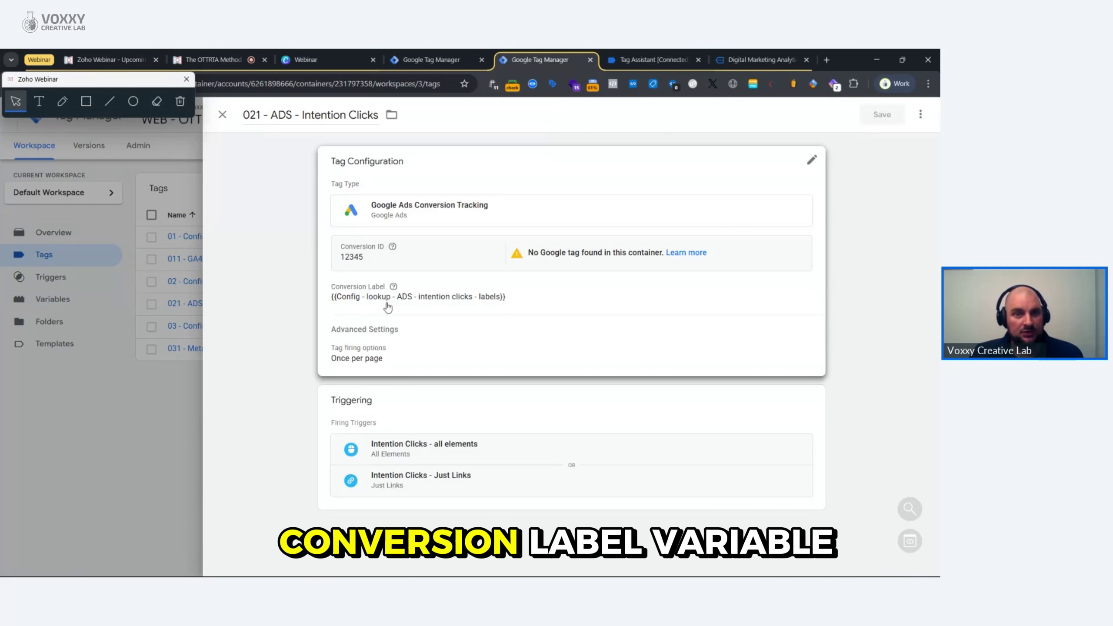
pyautogui.click(343, 303)
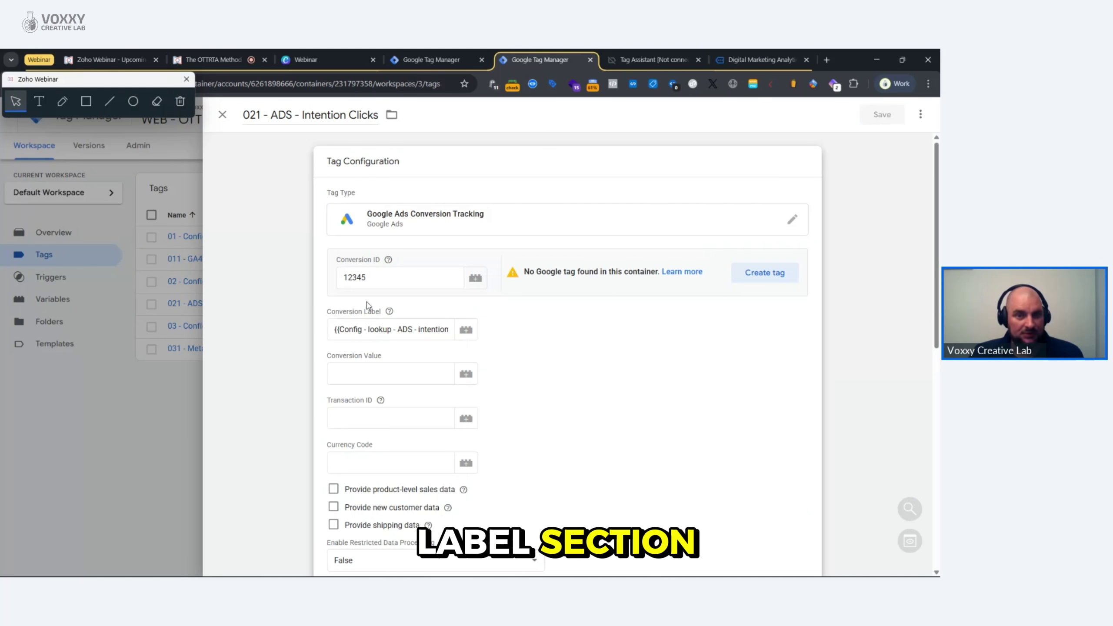
pyautogui.scroll(-10, 442, 271)
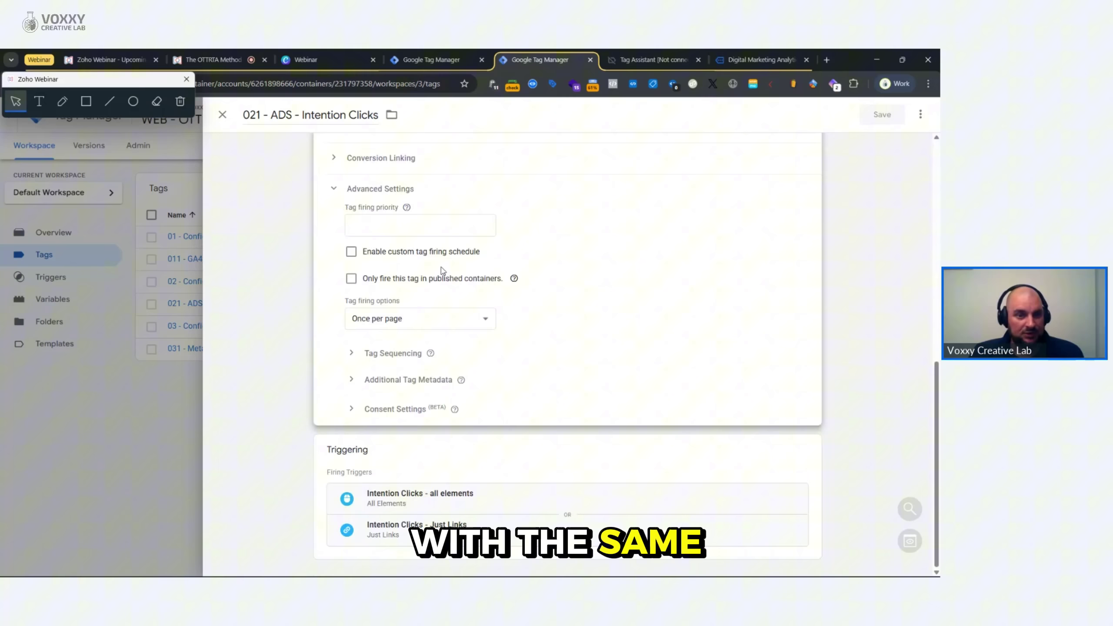
pyautogui.click(115, 409)
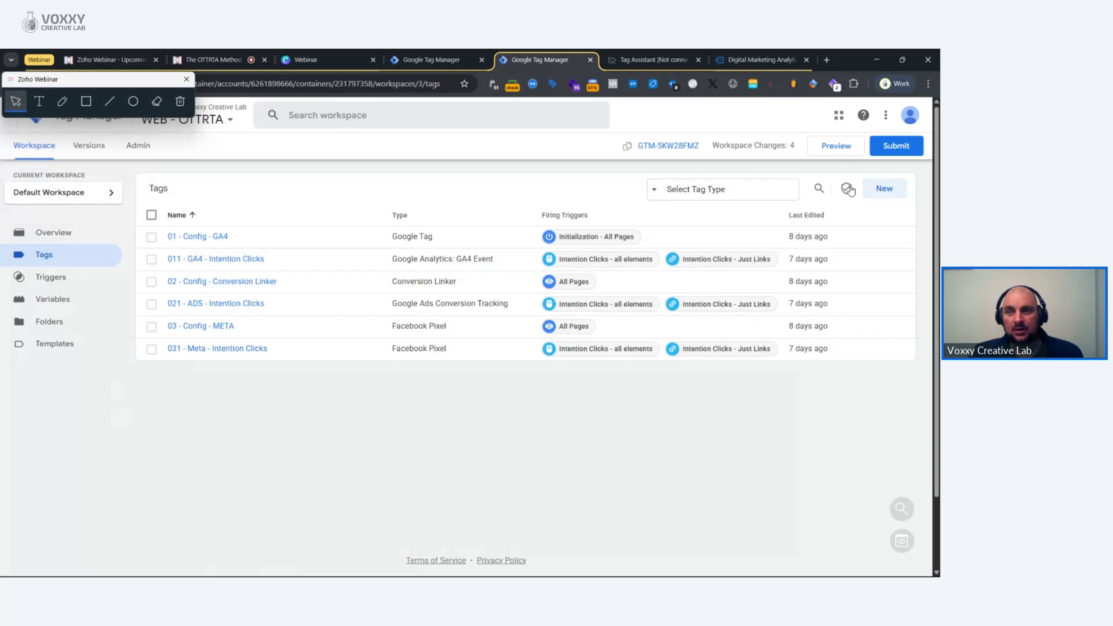
# Step: Preview the container, close the duplicate site page, and follow the site's mail link to test it, dismissing the mail app window
pyautogui.click(835, 147)
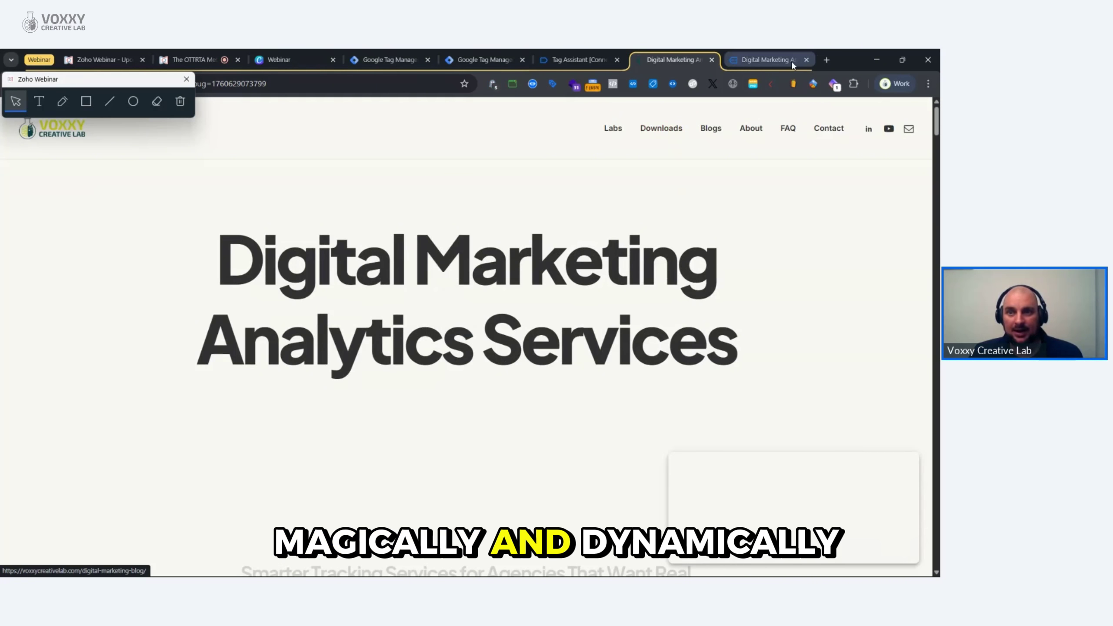
pyautogui.click(806, 60)
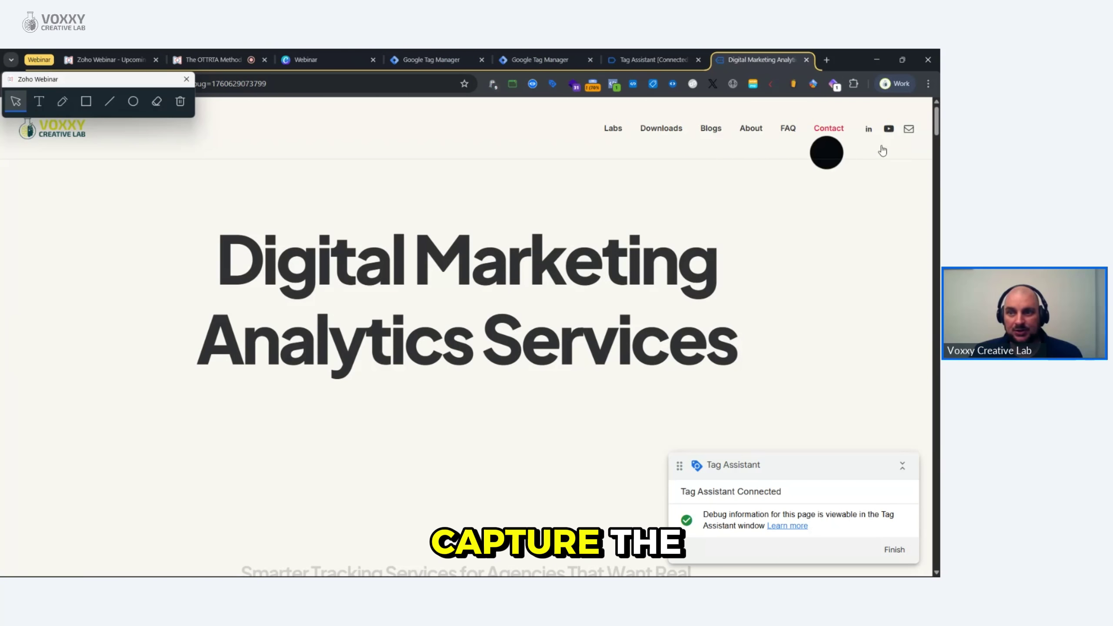
pyautogui.click(910, 132)
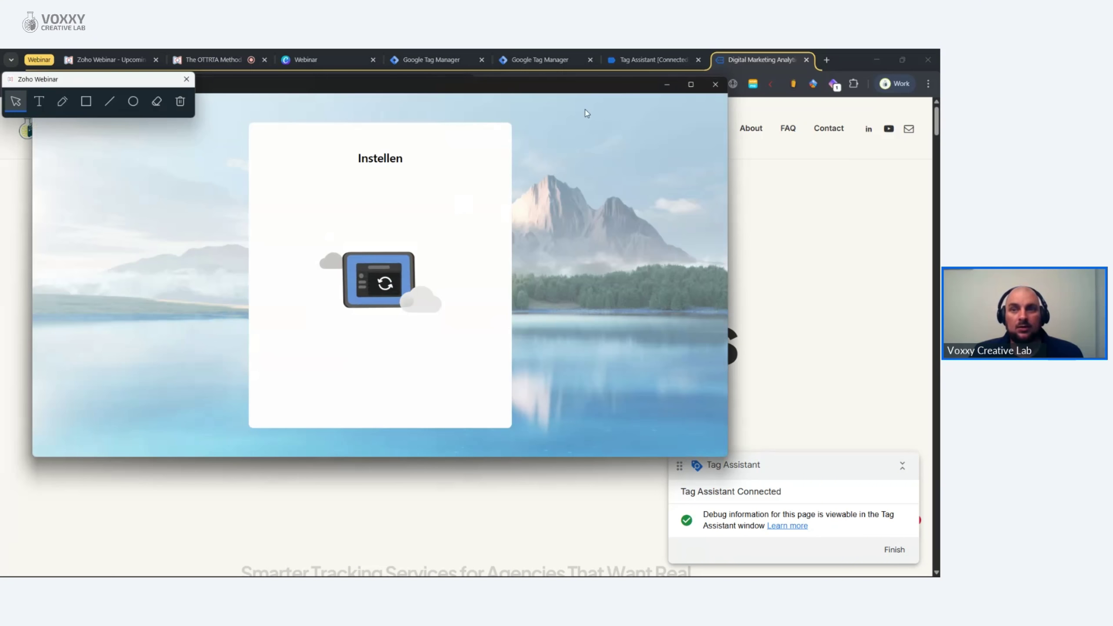
pyautogui.click(715, 84)
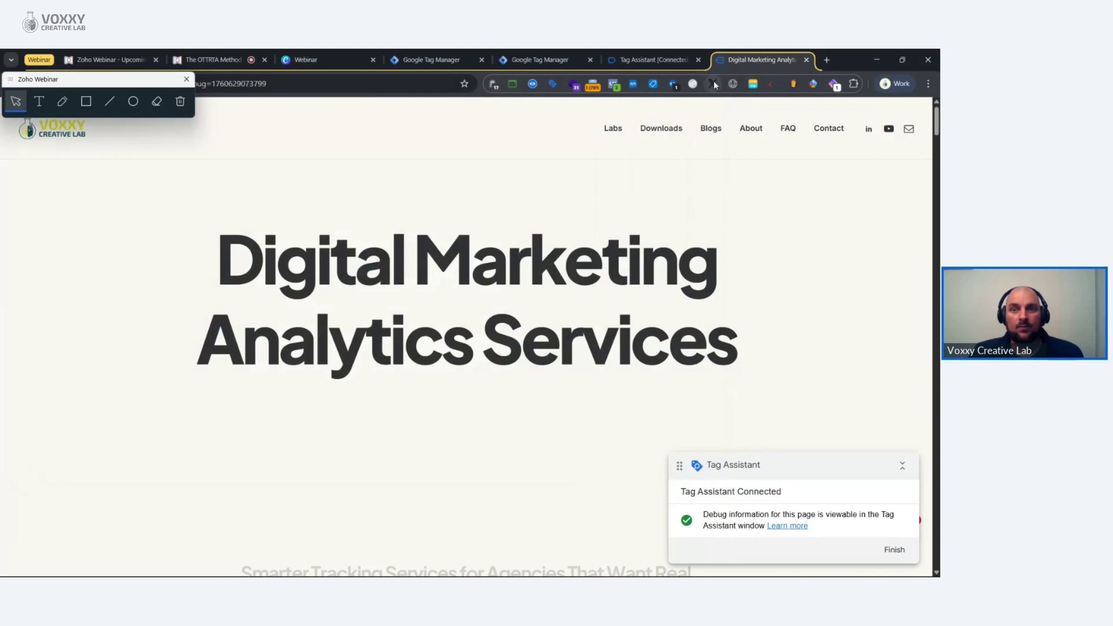
# Step: Switch to Tag Assistant, continue to its summary, and temporarily outline the Tags Fired list with a rectangle
pyautogui.click(650, 58)
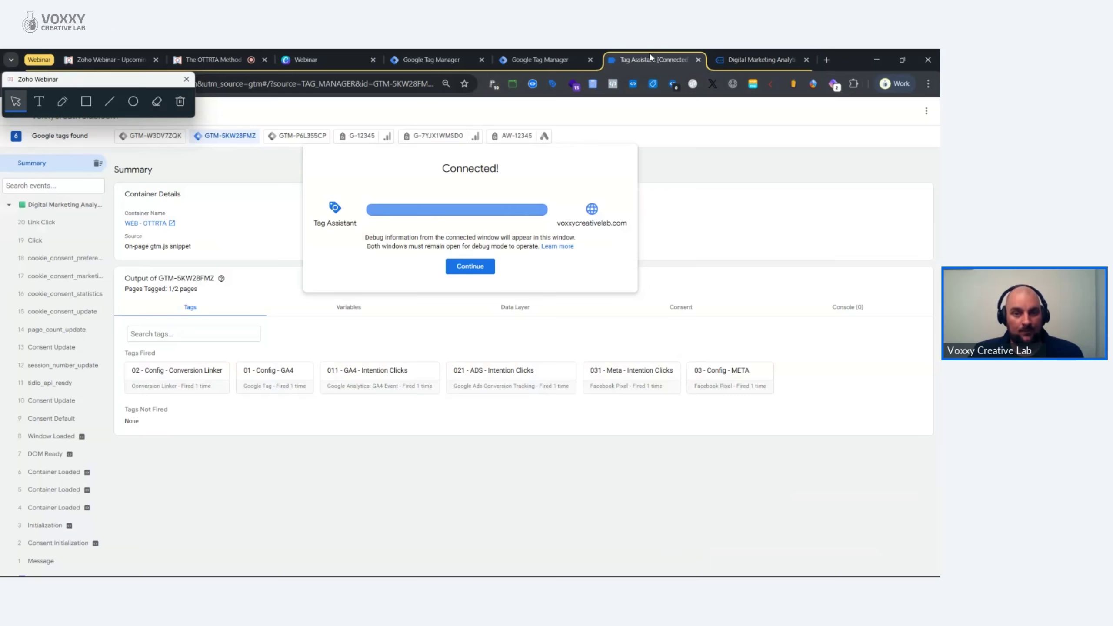
pyautogui.click(468, 265)
pyautogui.click(86, 101)
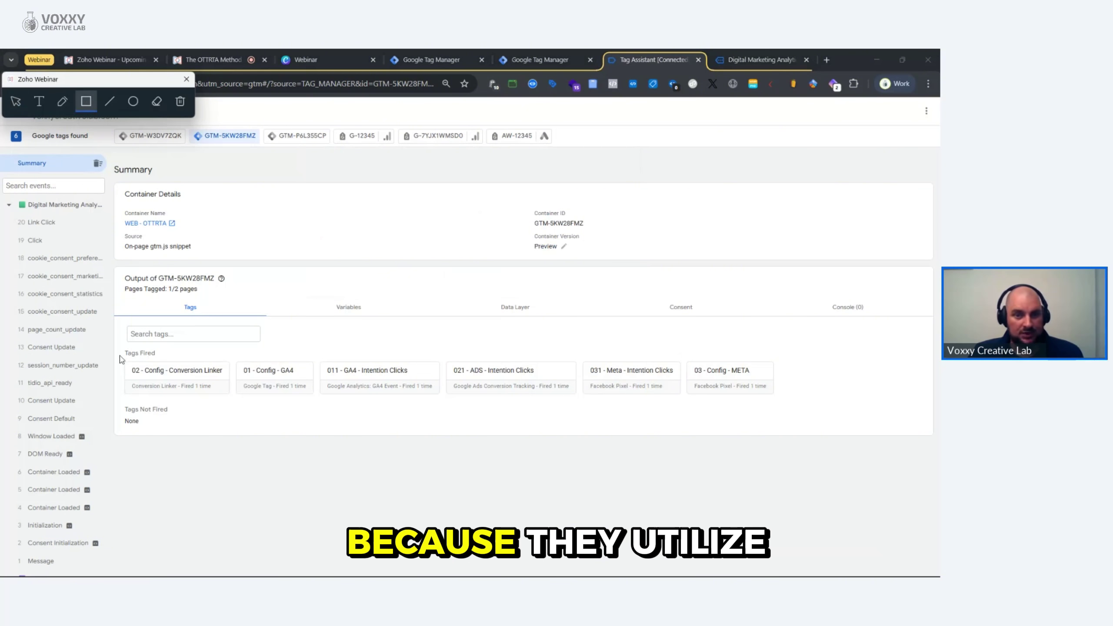
pyautogui.moveTo(116, 346)
pyautogui.mouseDown()
pyautogui.moveTo(546, 406)
pyautogui.moveTo(791, 410)
pyautogui.mouseUp()
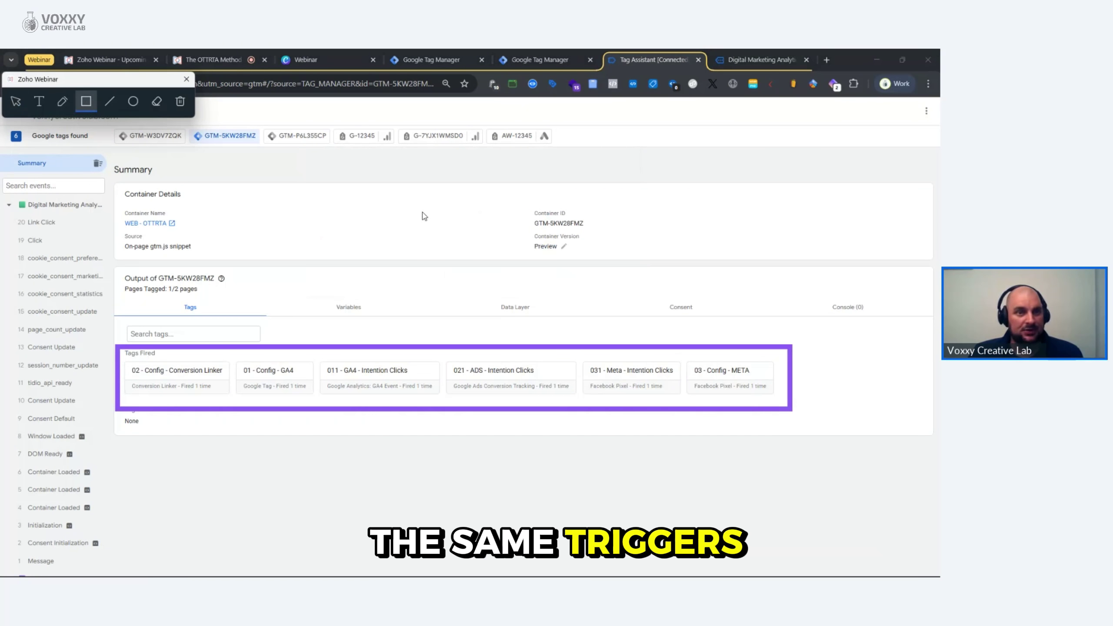
pyautogui.click(180, 101)
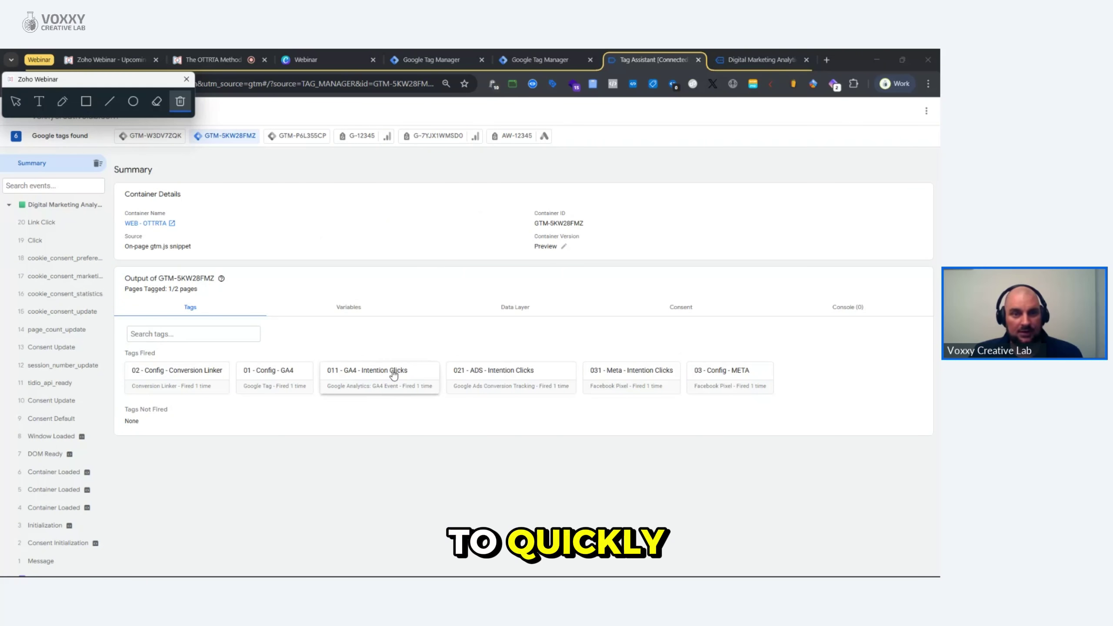
pyautogui.click(16, 102)
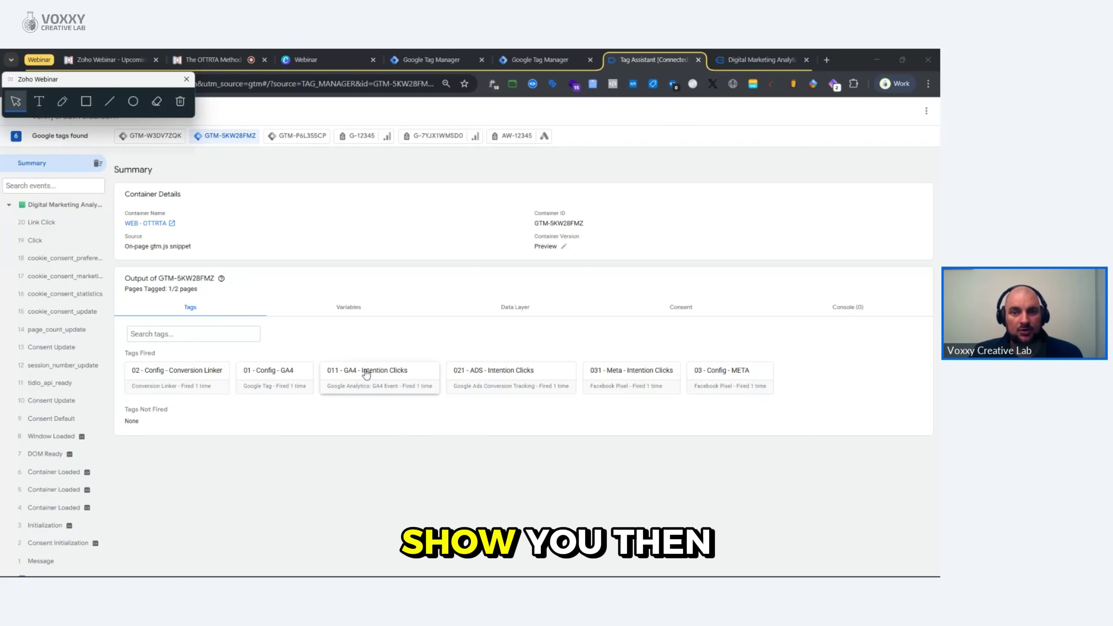
# Step: Inspect the 011 - GA4 - Intention Clicks tag for the Link Click event, temporarily outlining its event name and measurement ID
pyautogui.click(382, 373)
pyautogui.click(460, 349)
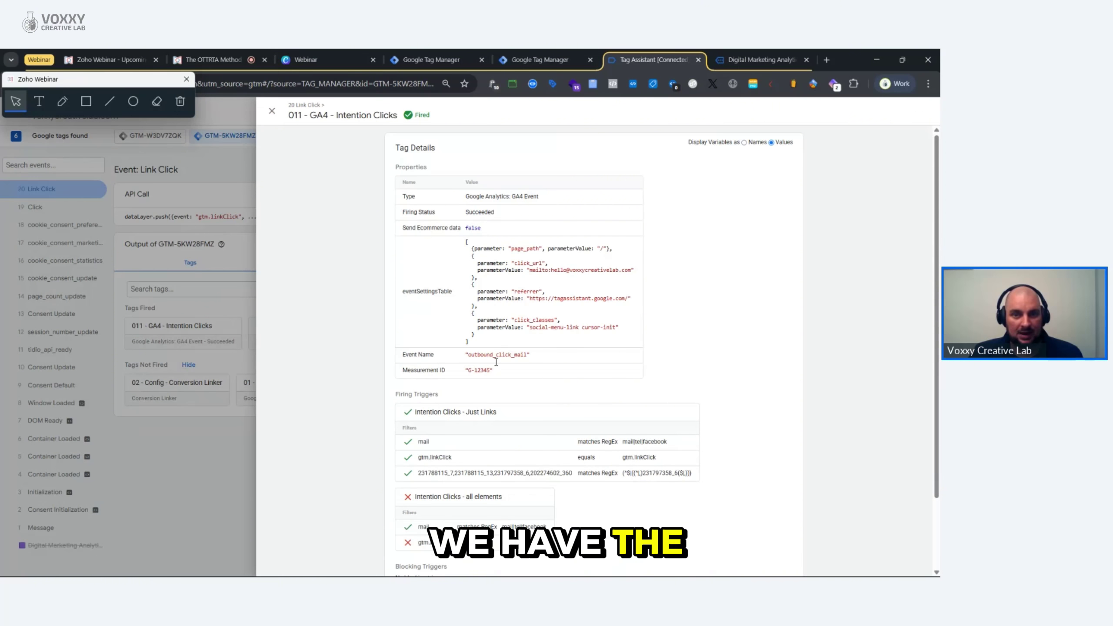
pyautogui.click(86, 101)
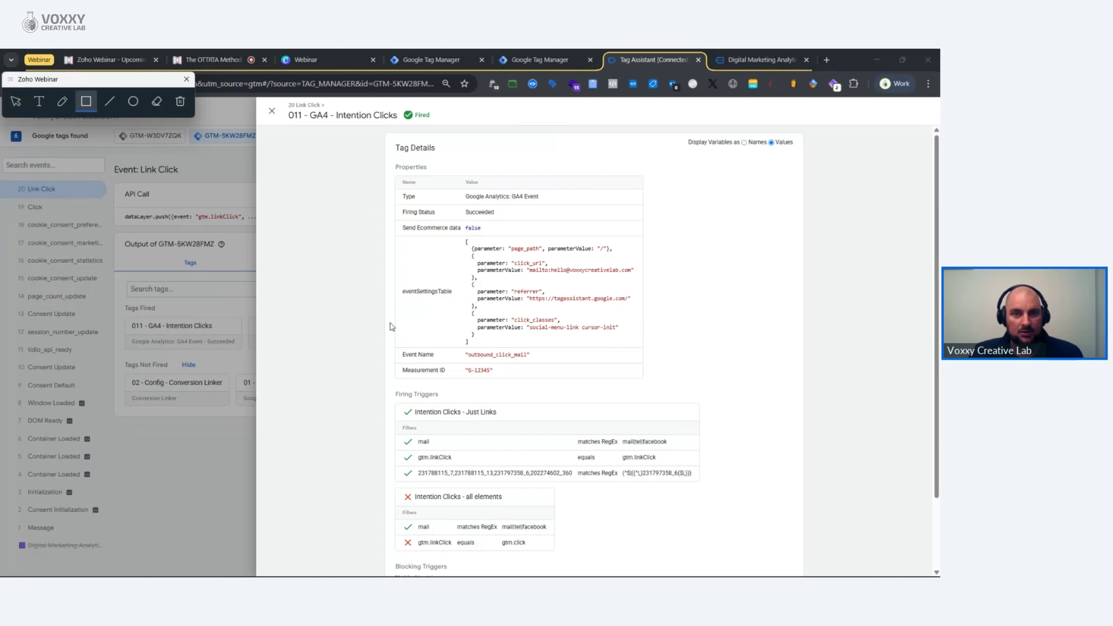
pyautogui.moveTo(372, 323); pyautogui.dragTo(567, 378)
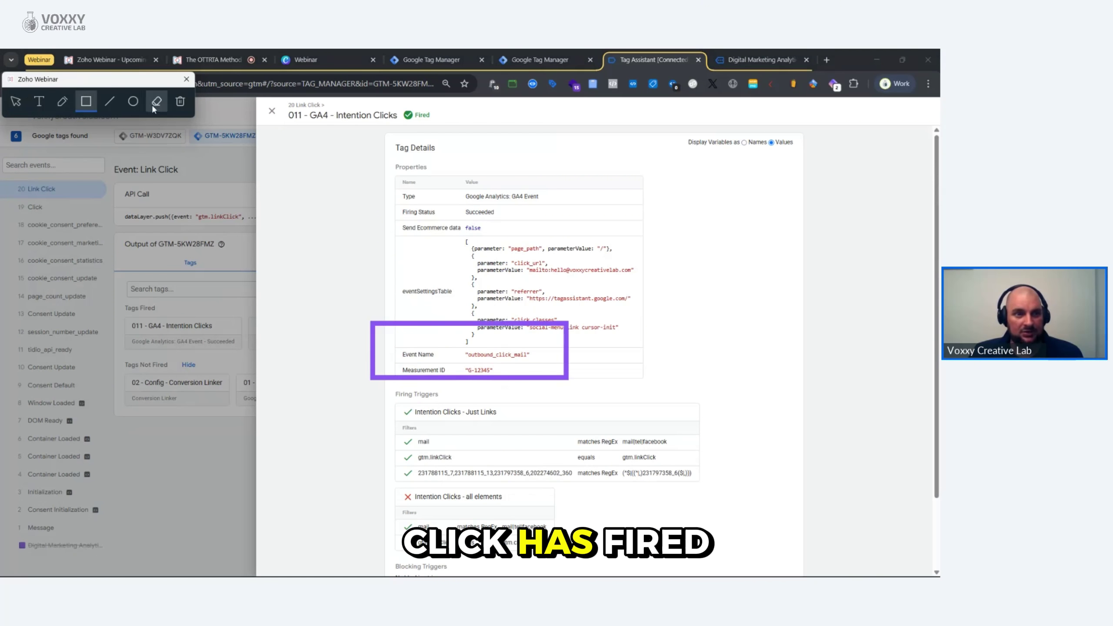
pyautogui.click(180, 101)
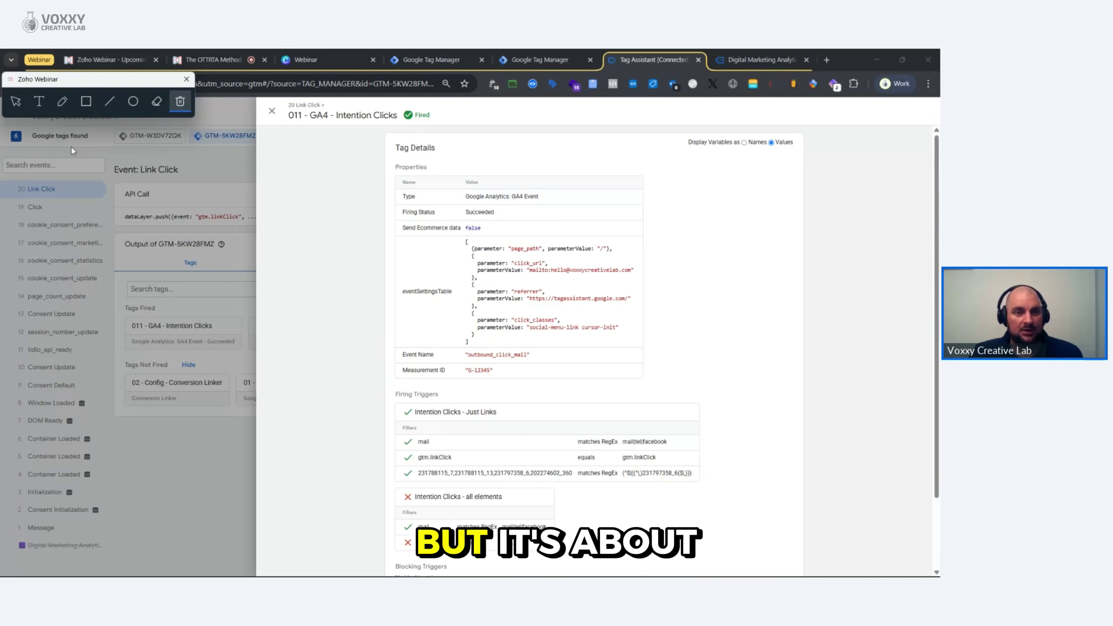
# Step: Inspect the 021 - ADS - Intention Clicks tag for the Link Click event, temporarily outlining its conversion ID and label, and close its details
pyautogui.click(142, 391)
pyautogui.click(330, 335)
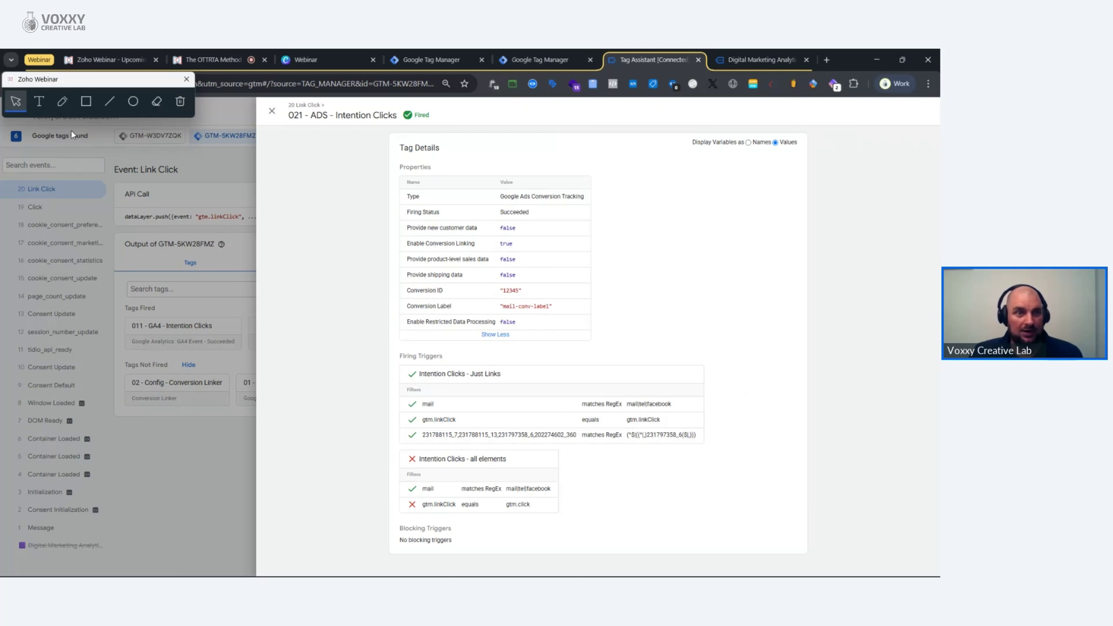
pyautogui.click(86, 101)
pyautogui.moveTo(382, 284); pyautogui.dragTo(607, 324)
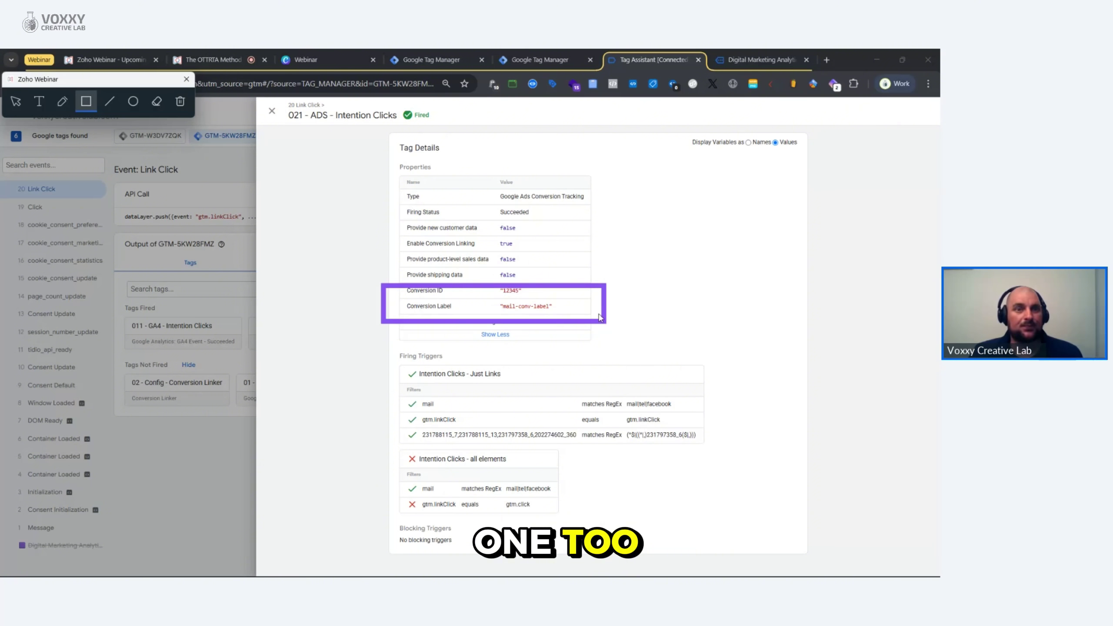
pyautogui.click(175, 107)
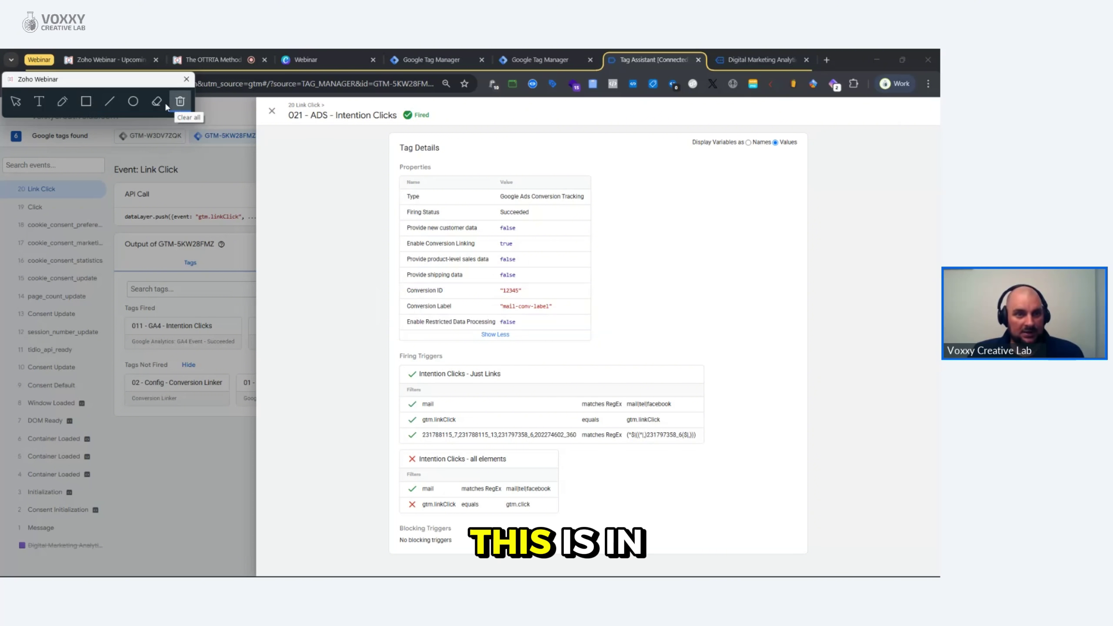
pyautogui.click(16, 101)
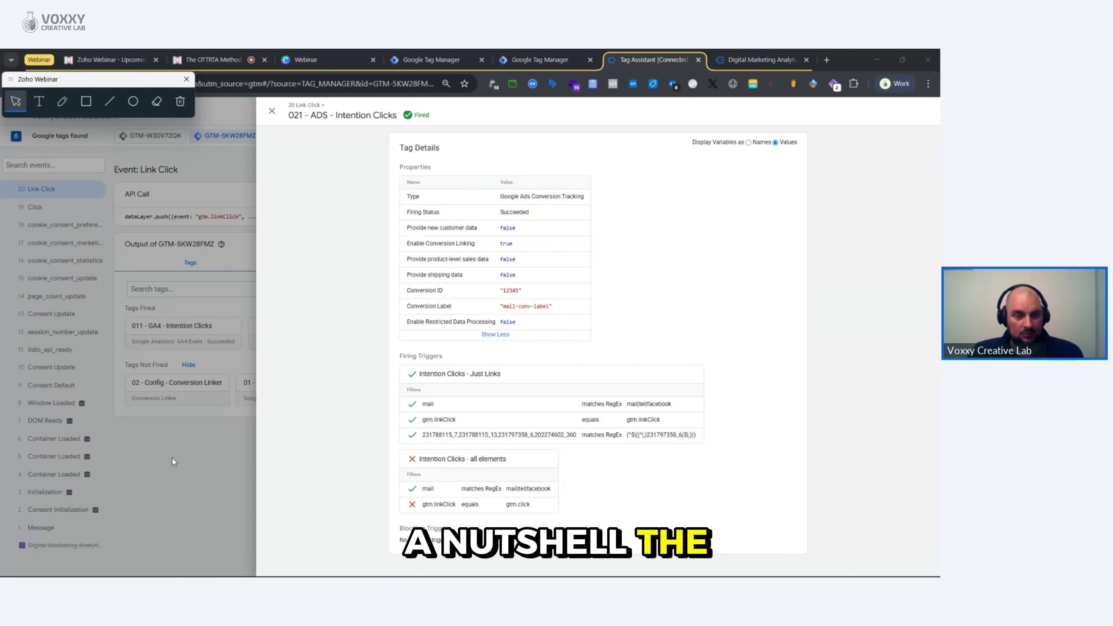
pyautogui.click(193, 457)
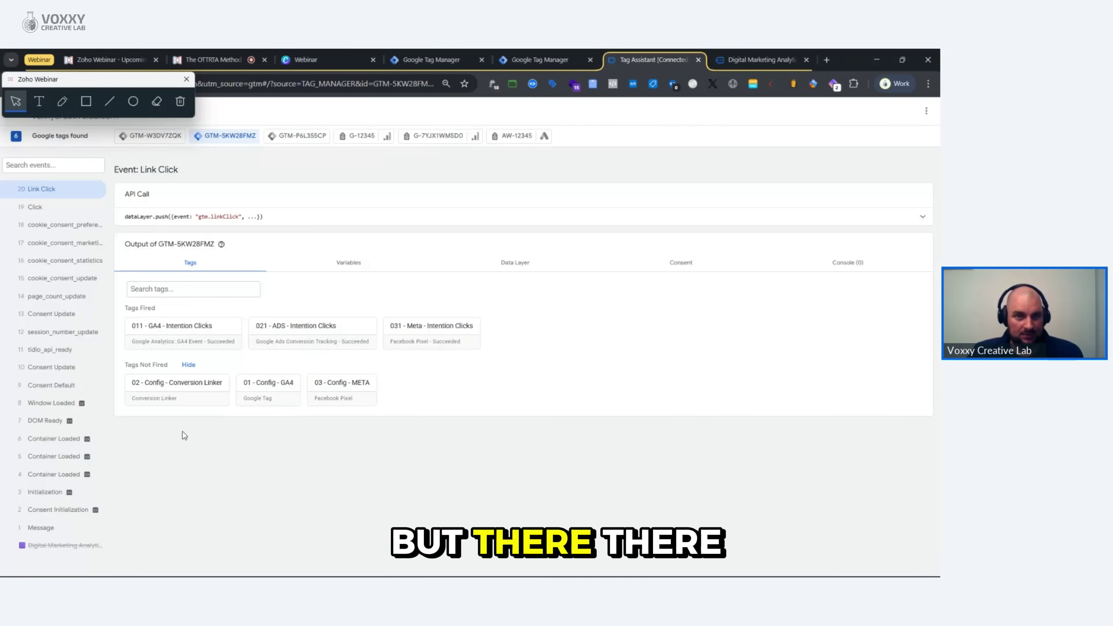
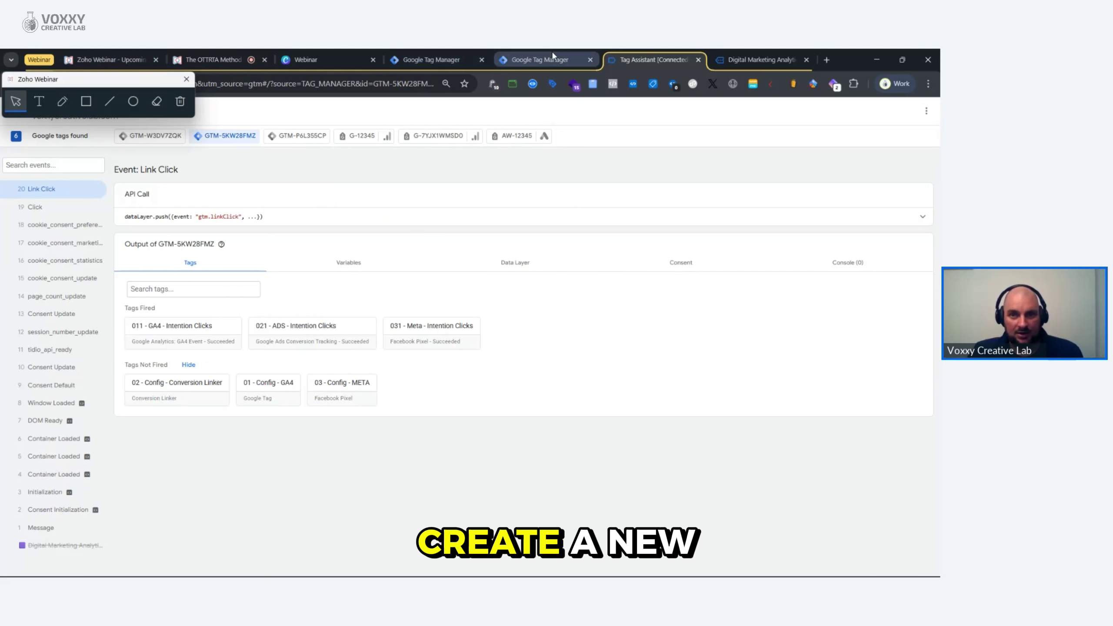
# Step: Switch to the old WEB - Pre container in Google Tag Manager and duplicate its GA4 - Phone Click tag
pyautogui.click(412, 61)
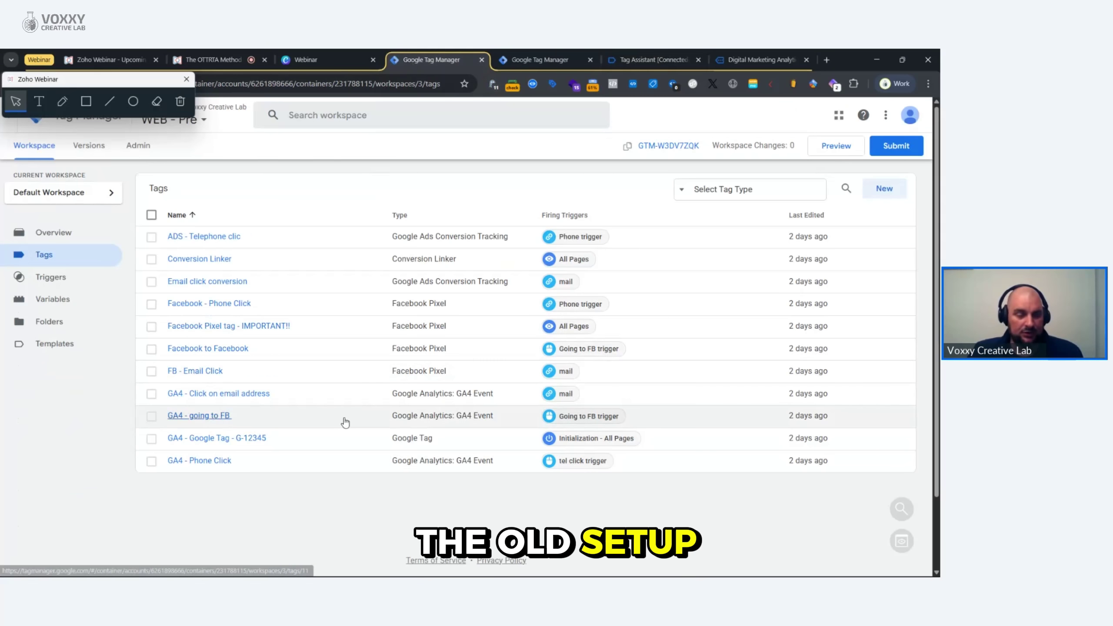
pyautogui.click(200, 461)
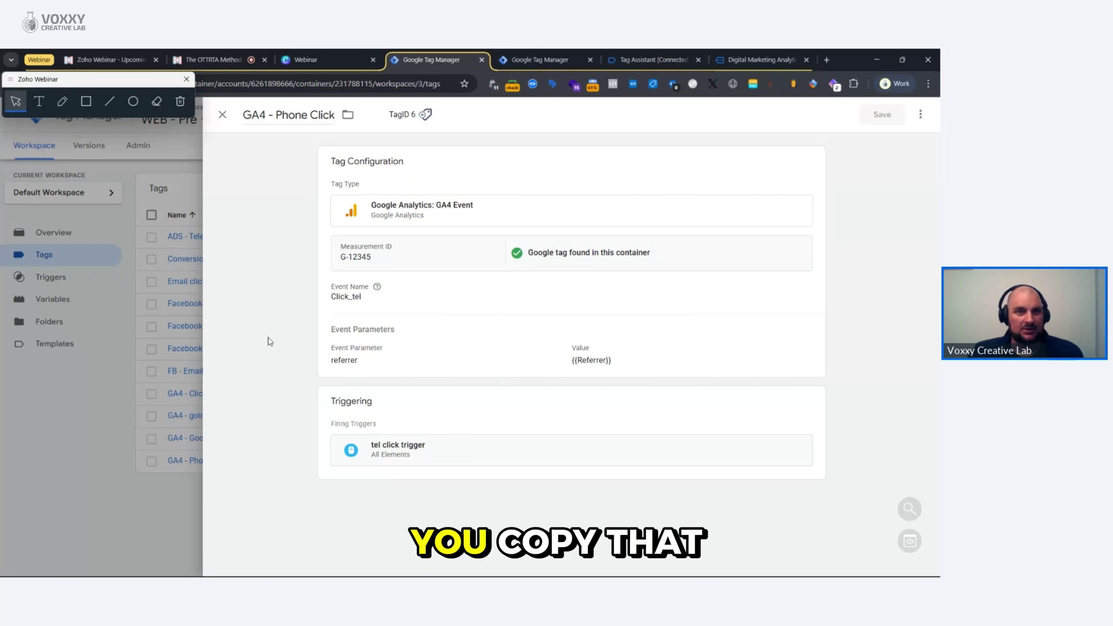
pyautogui.click(921, 114)
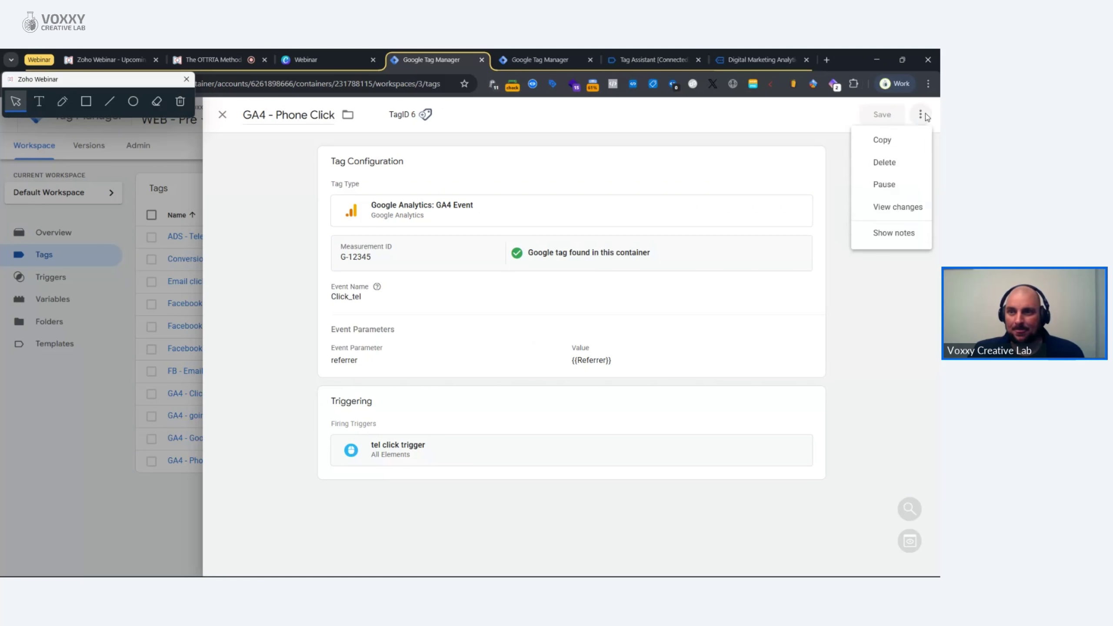
pyautogui.click(886, 140)
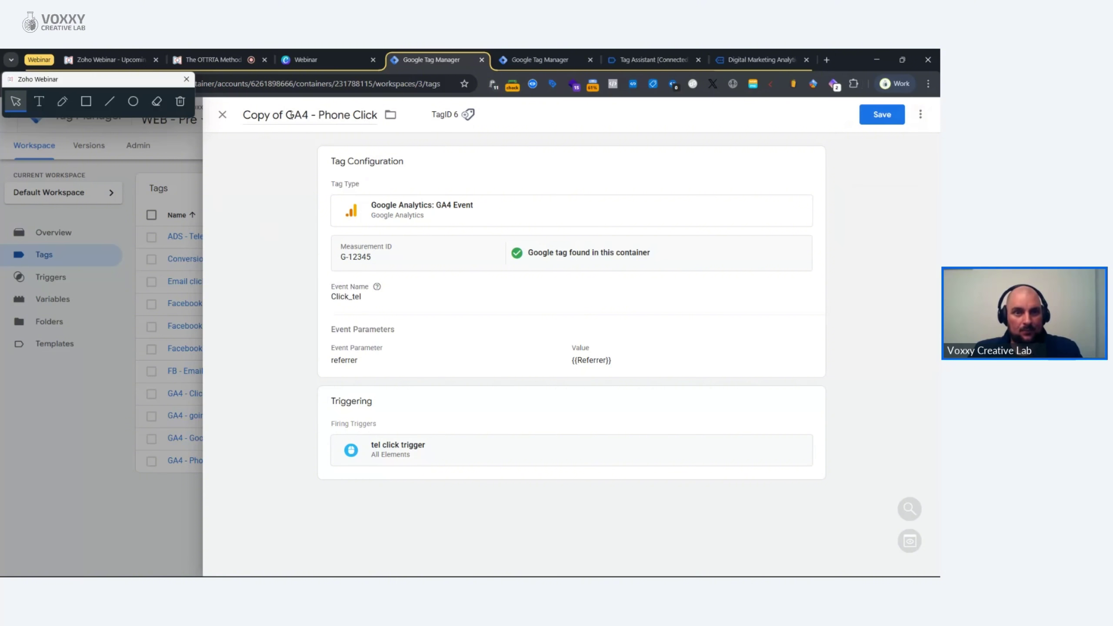
# Step: Rename the duplicated tag as GA4 - LinkedIn Click and open its tag configuration for editing
pyautogui.moveTo(285, 114)
pyautogui.mouseDown()
pyautogui.moveTo(243, 114)
pyautogui.moveTo(306, 115)
pyautogui.mouseUp()
pyautogui.press('BackSpace')
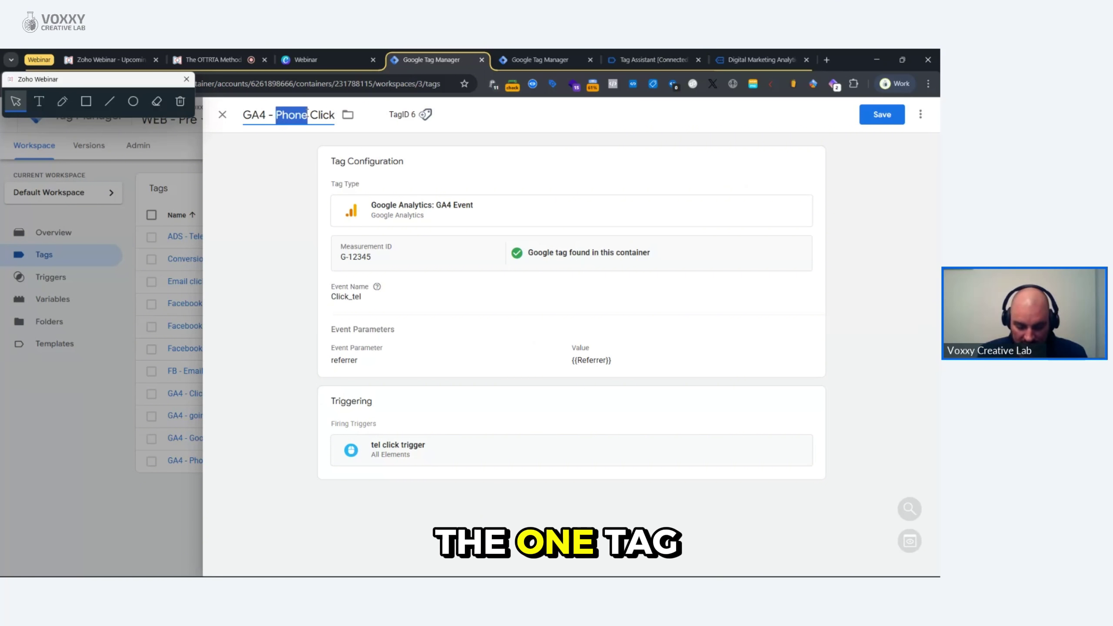
pyautogui.write('Linked')
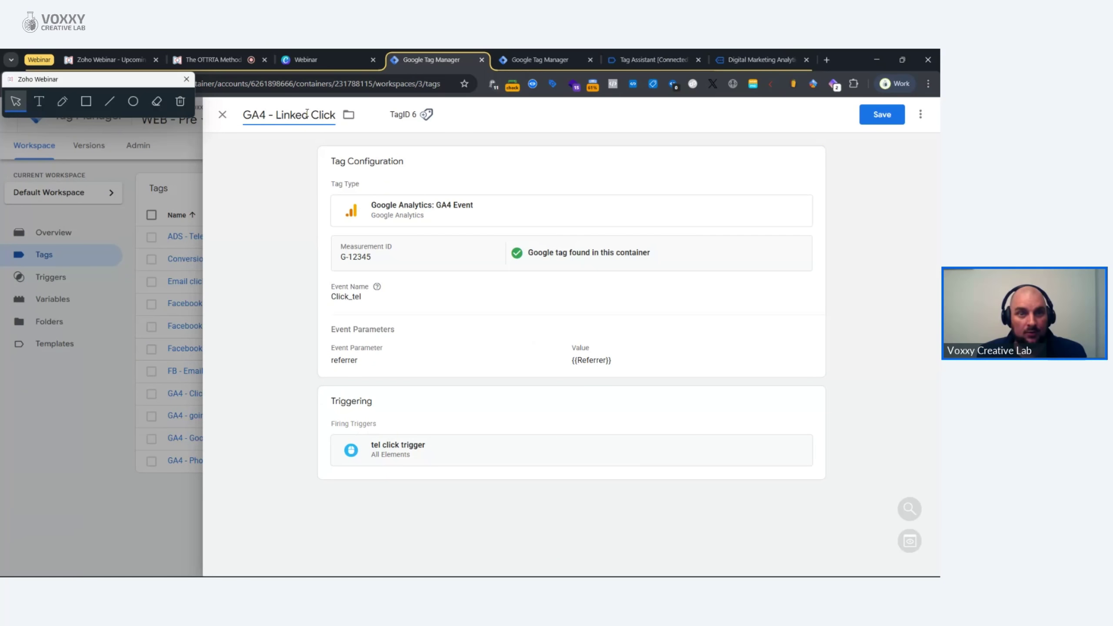
pyautogui.write('In')
pyautogui.doubleClick(307, 114)
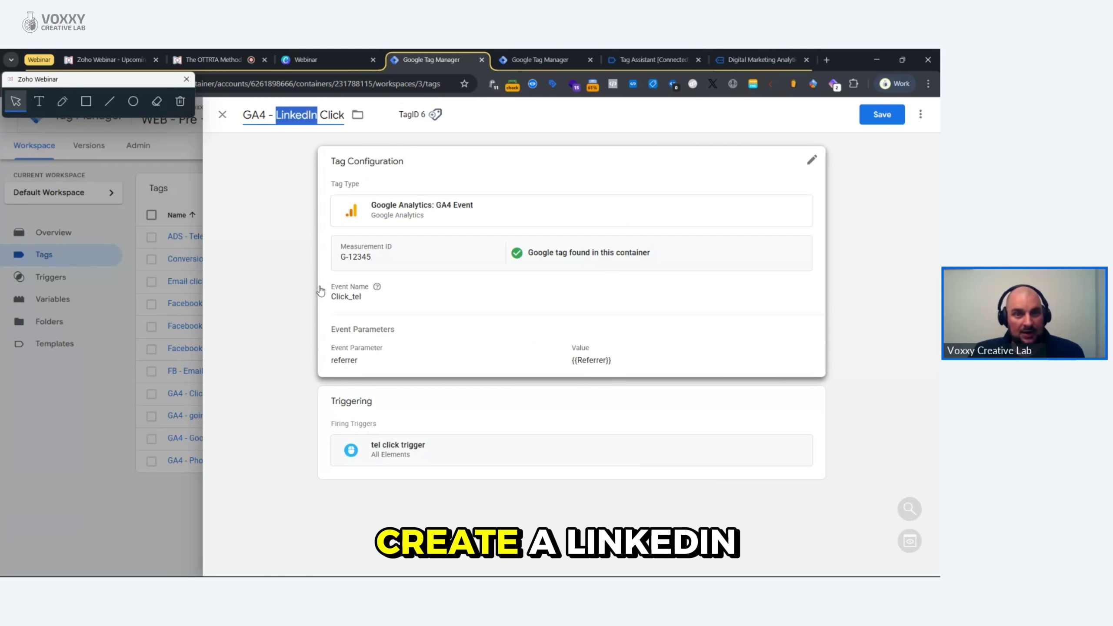
pyautogui.click(376, 338)
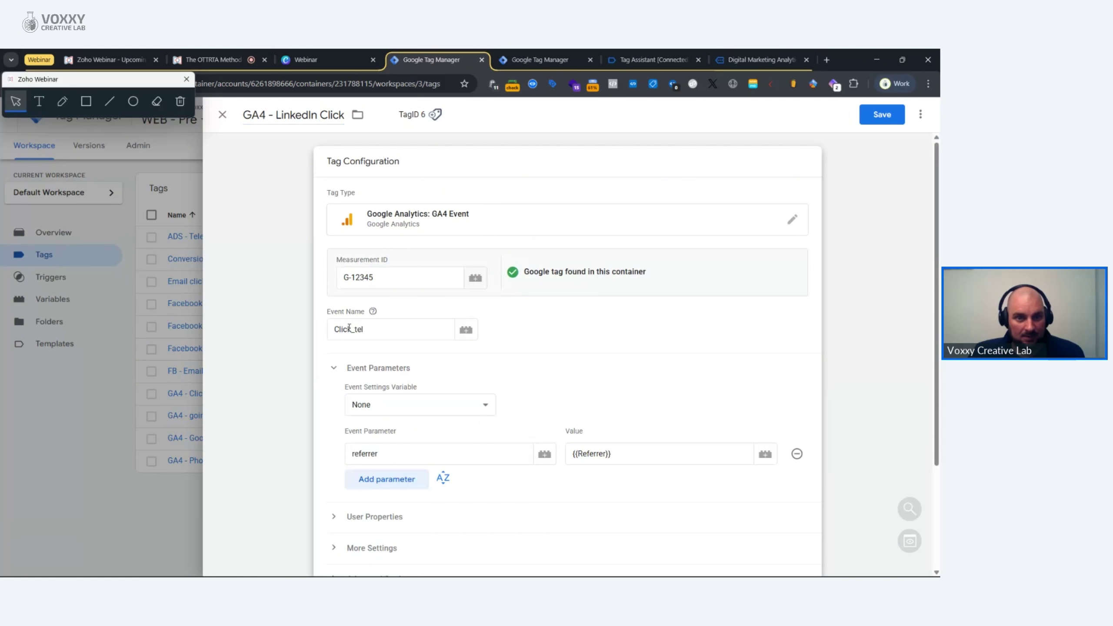
pyautogui.moveTo(341, 329); pyautogui.dragTo(333, 329)
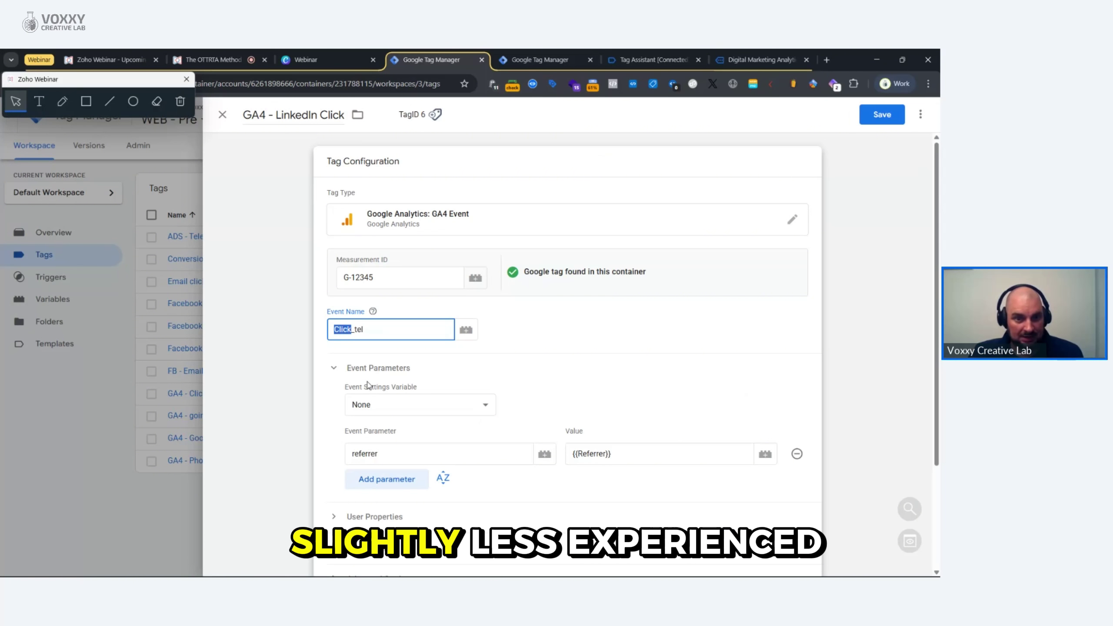
pyautogui.write('LinkedIn')
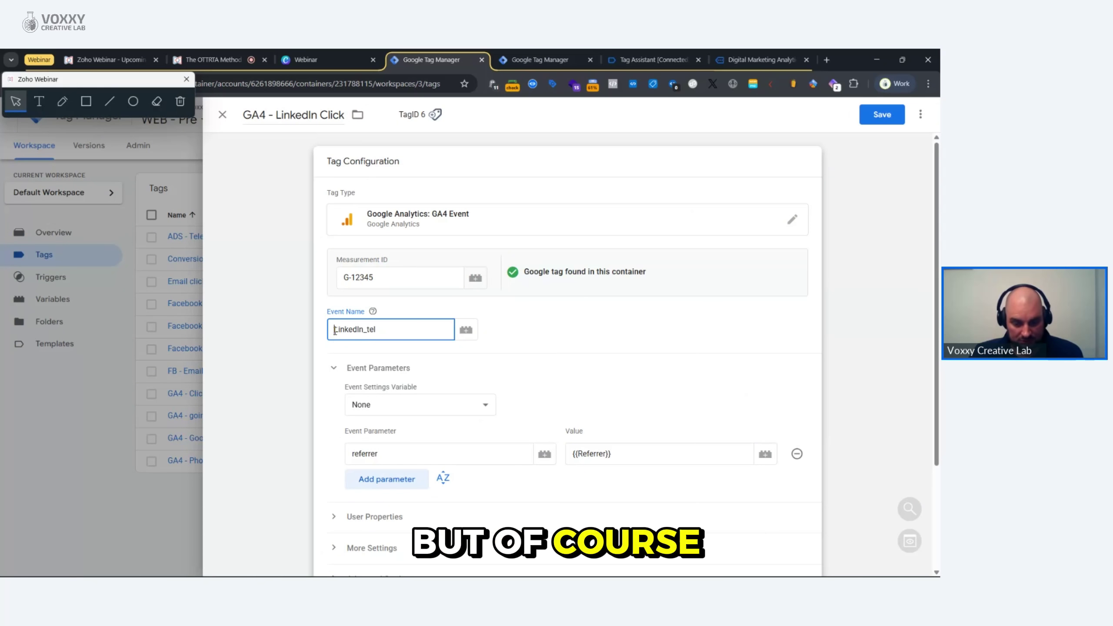
pyautogui.moveTo(336, 331); pyautogui.dragTo(338, 331)
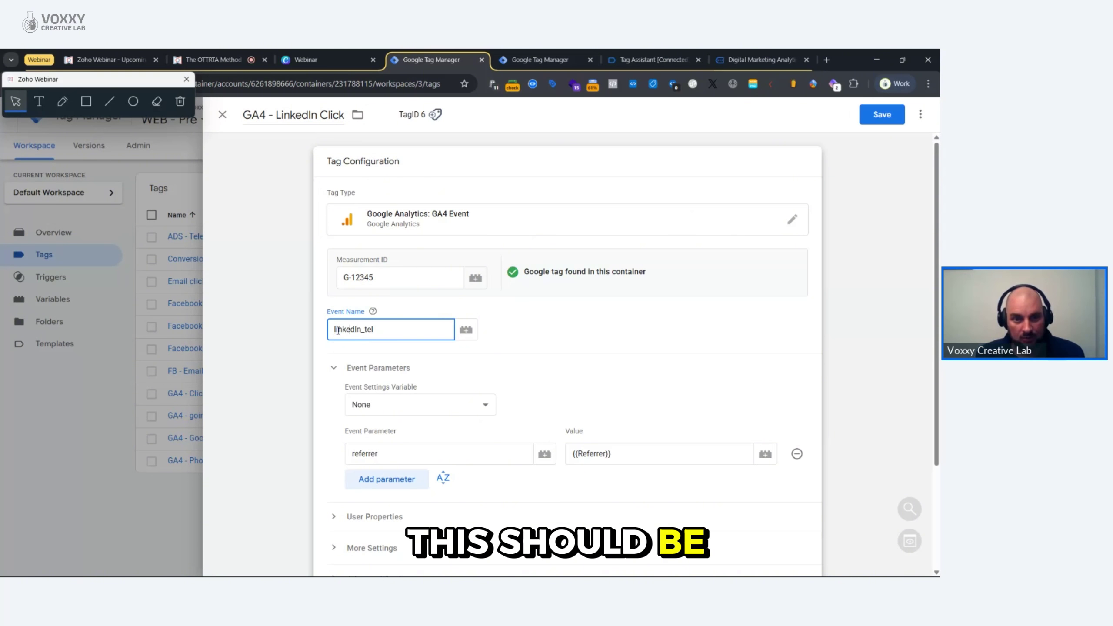
pyautogui.press('Right')
pyautogui.press('Delete')
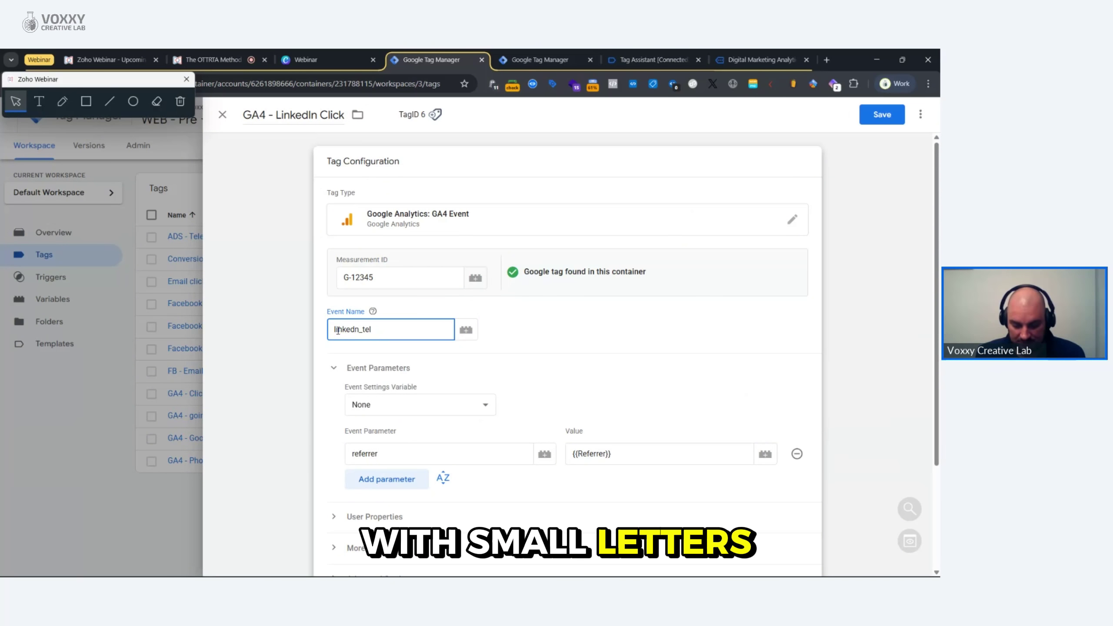
pyautogui.write('i')
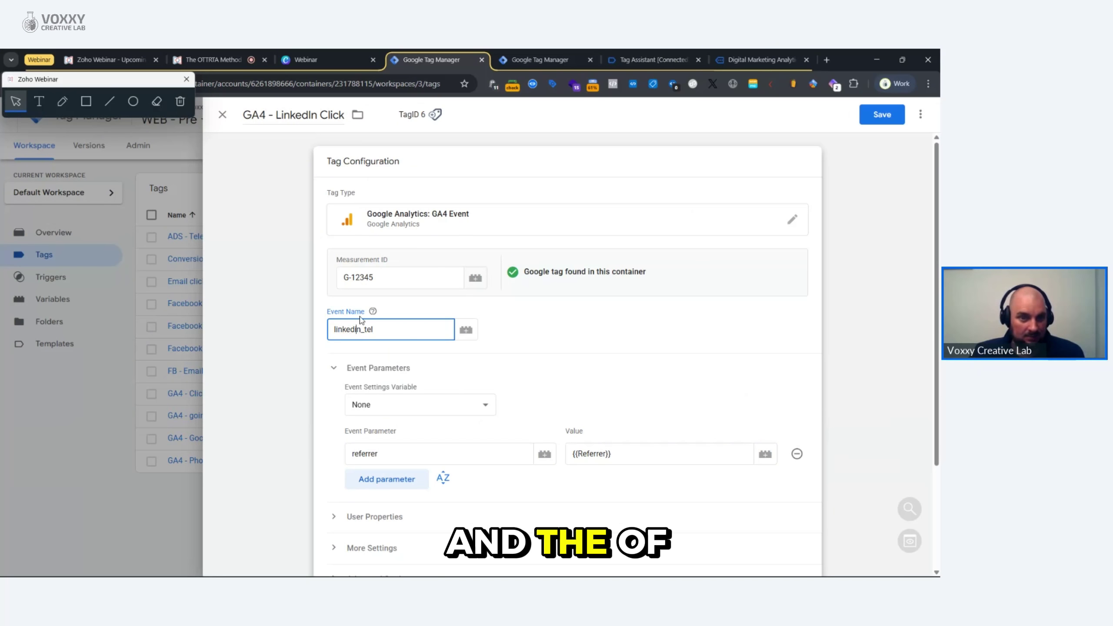
# Step: Set the GA4 tag's event name to click_linkedin
pyautogui.doubleClick(392, 325)
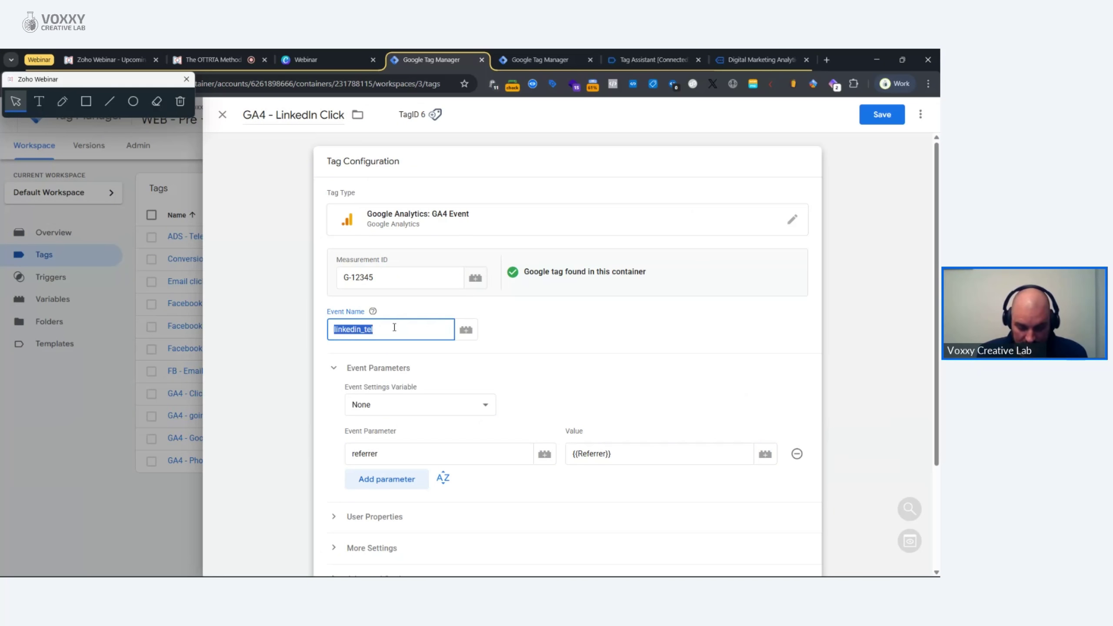
pyautogui.write('click-')
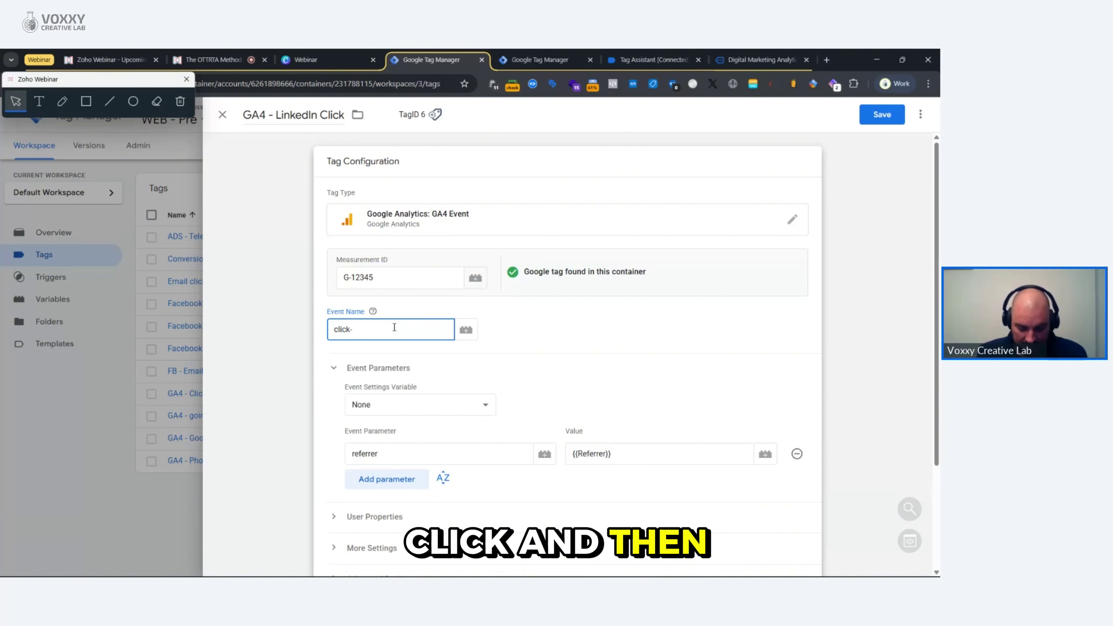
pyautogui.write('linkedin')
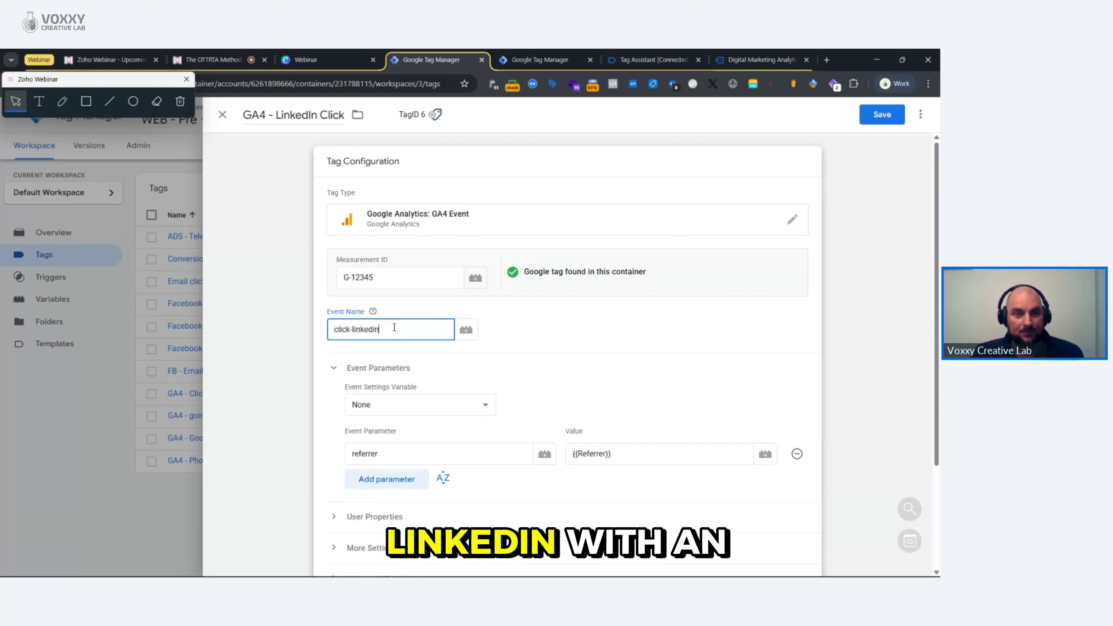
pyautogui.press('Left')
pyautogui.press('Left')
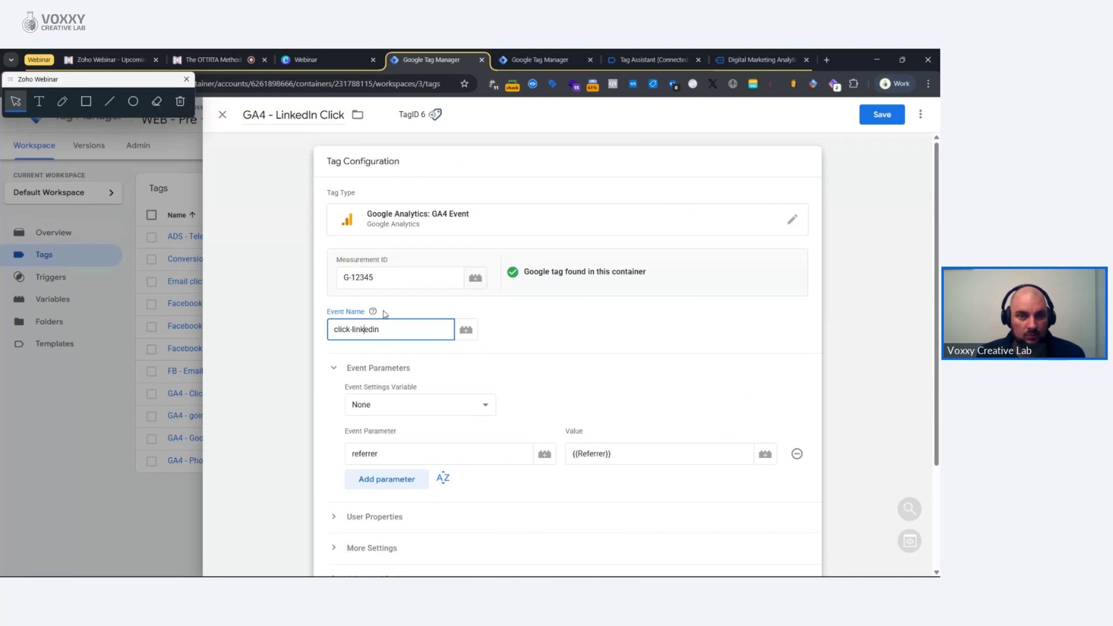
pyautogui.write('_')
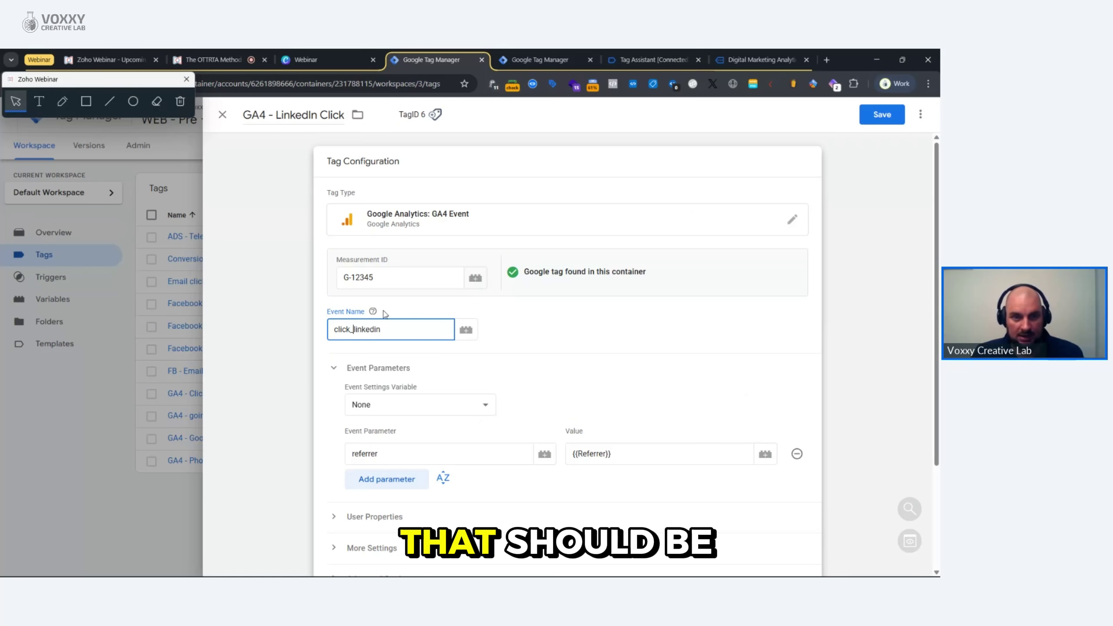
# Step: Remove the tel click trigger from the GA4 - LinkedIn Click tag and open the trigger selection
pyautogui.scroll(-3, 392, 279)
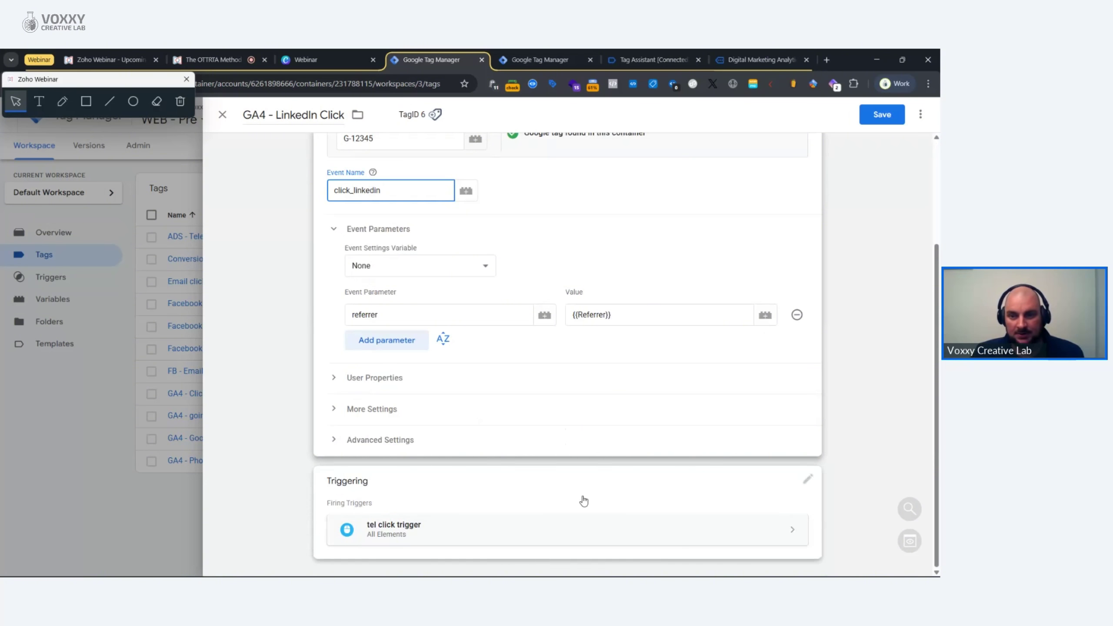
pyautogui.click(775, 486)
pyautogui.click(795, 454)
pyautogui.click(794, 454)
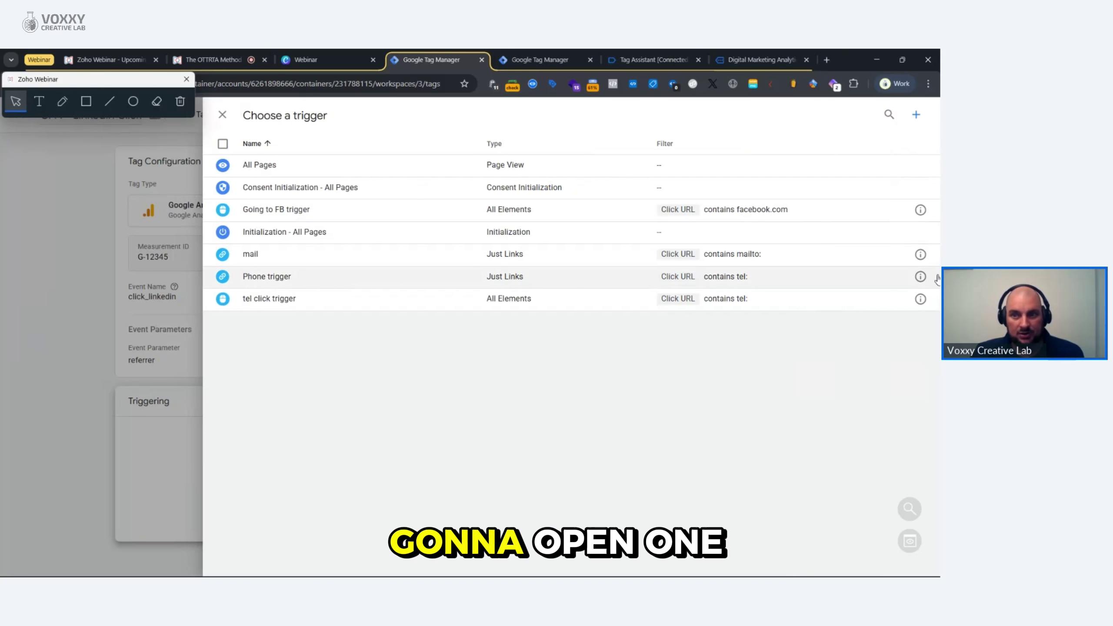
# Step: Duplicate the Phone trigger and rename the copy as LinkedIn trigger
pyautogui.click(920, 276)
pyautogui.click(920, 114)
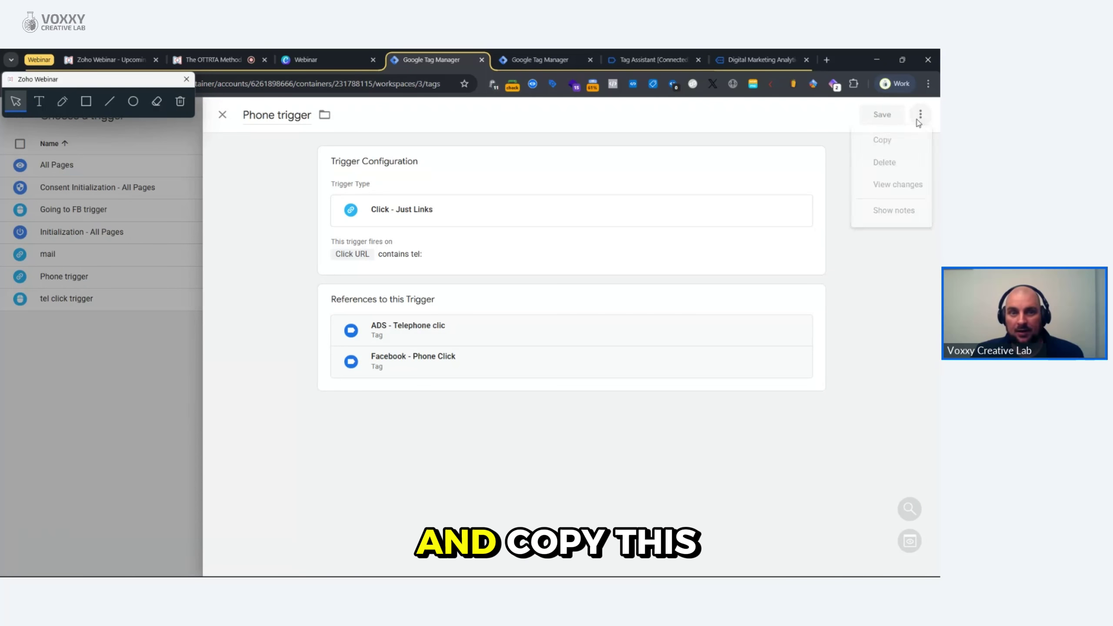
pyautogui.click(884, 142)
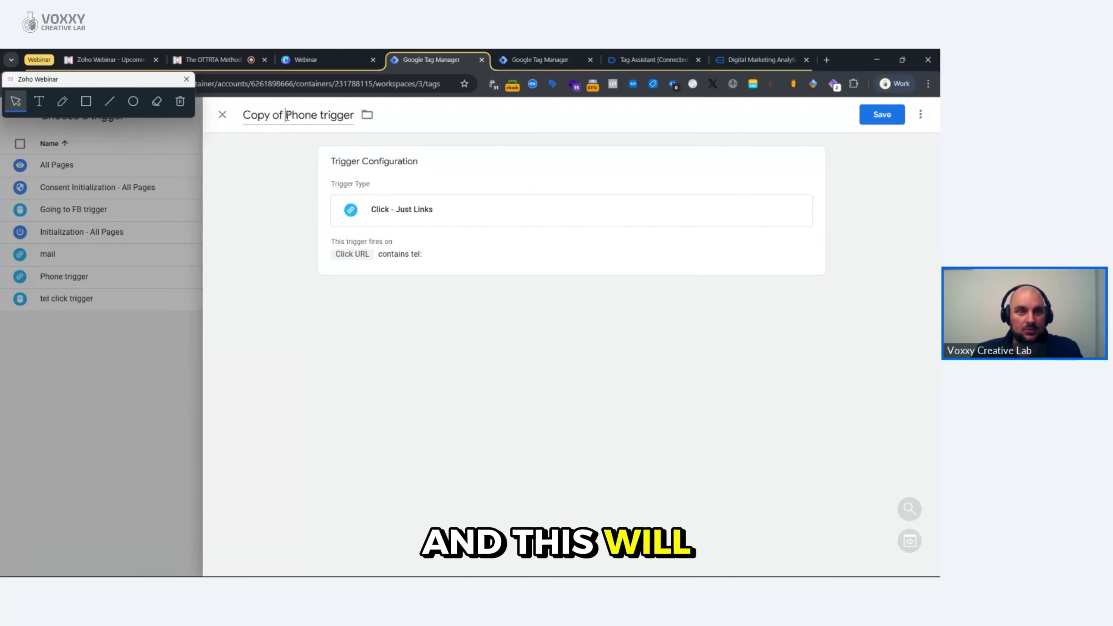
pyautogui.moveTo(285, 115); pyautogui.dragTo(217, 126)
pyautogui.press('BackSpace')
pyautogui.hotkey('ctrl', 'shift', 'Right')
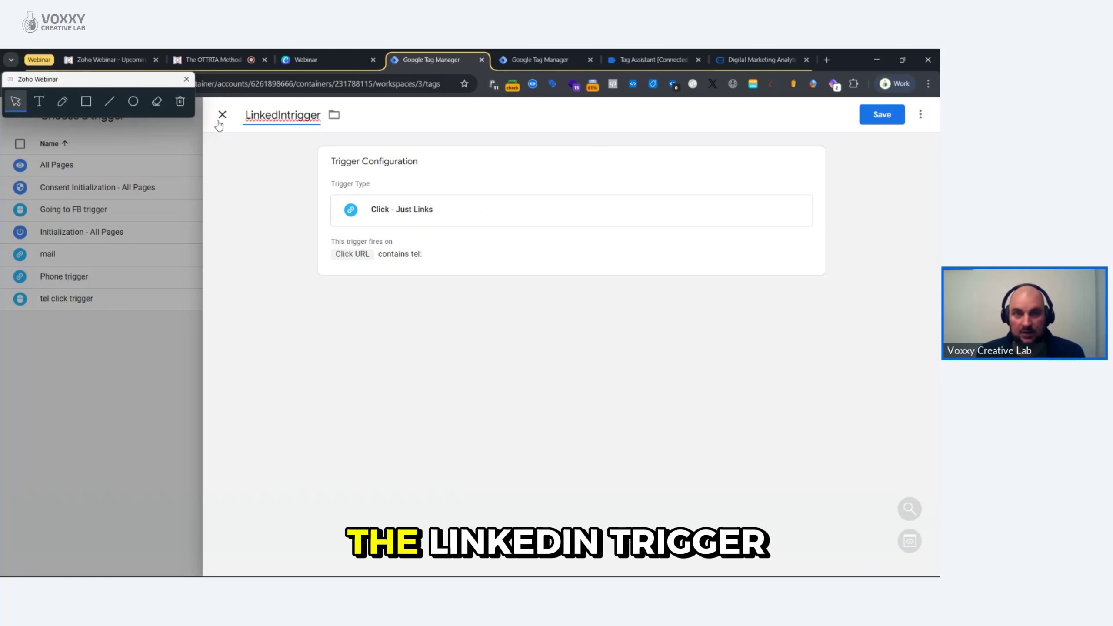
pyautogui.press('BackSpace')
pyautogui.press('Right')
pyautogui.press('Right')
pyautogui.press('Right')
pyautogui.press('Right')
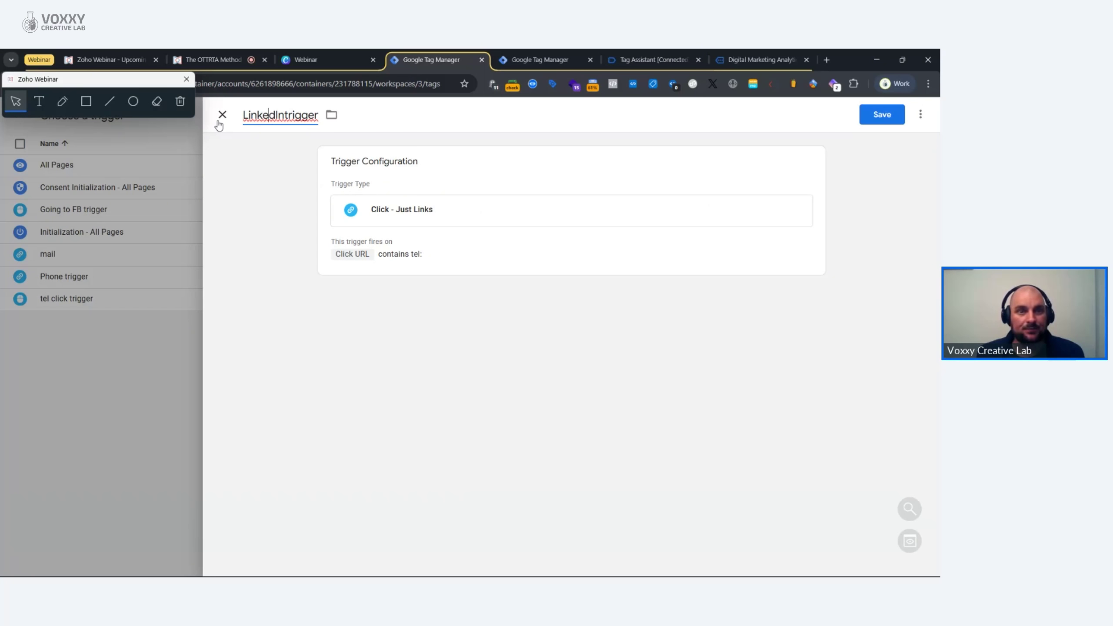
# Step: Make the LinkedIn trigger fire when Click URL contains linkedin.com, and save the trigger
pyautogui.click(452, 247)
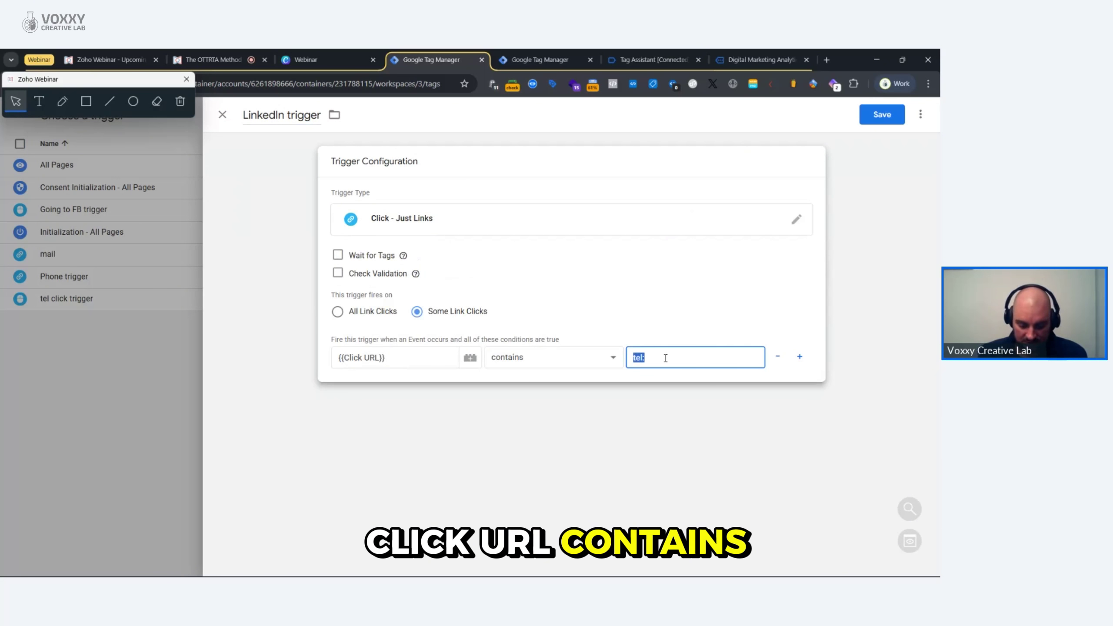
pyautogui.write('linked')
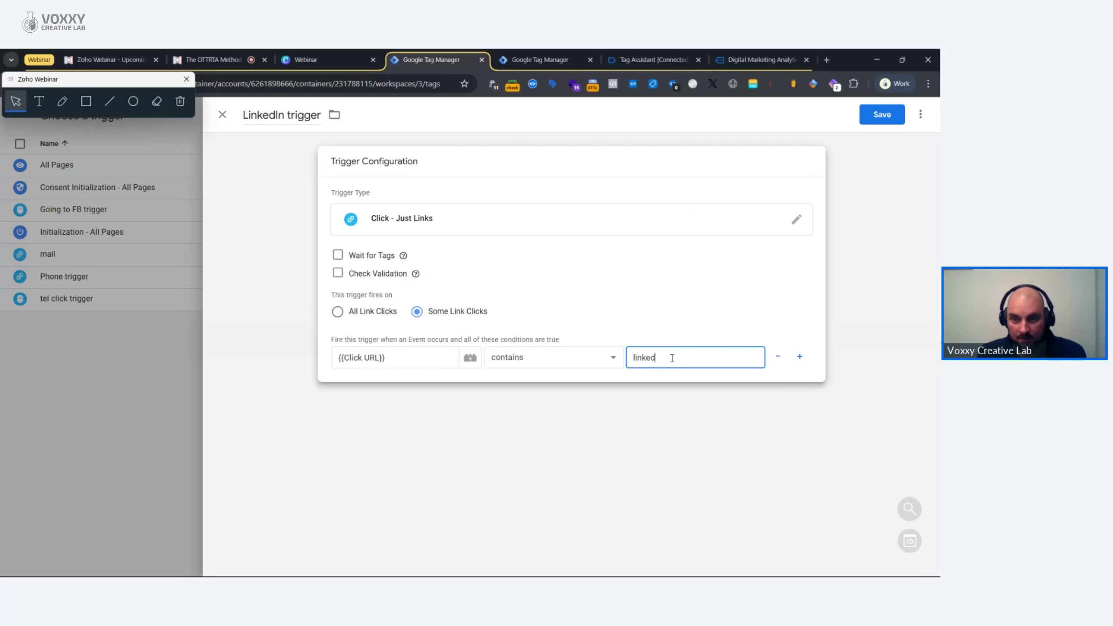
pyautogui.write('in')
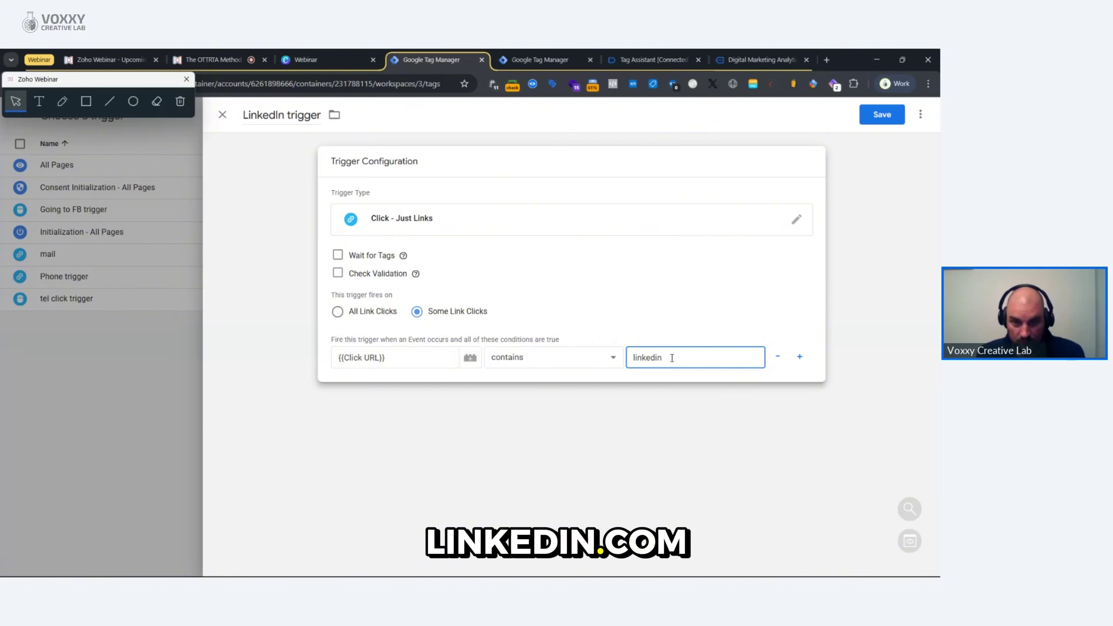
pyautogui.write('.com')
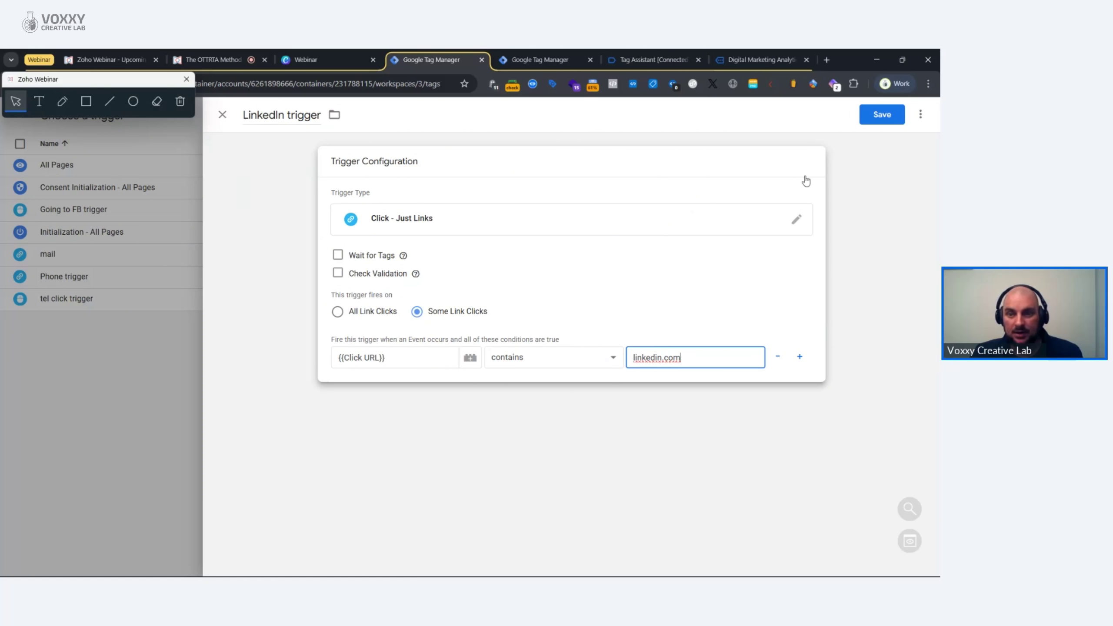
pyautogui.click(882, 116)
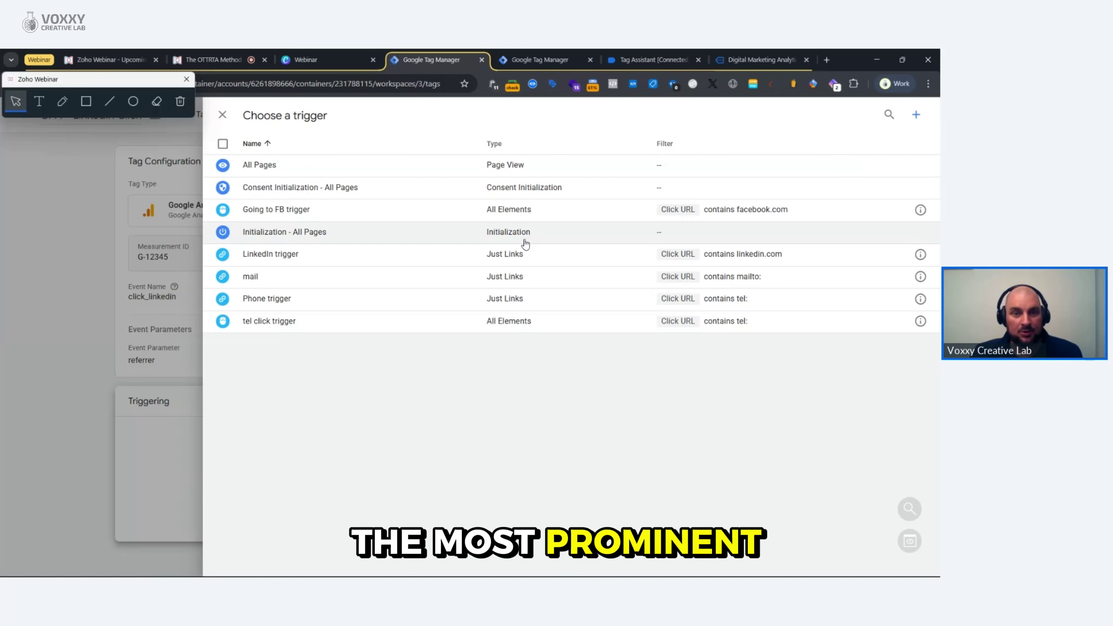
# Step: Assign the LinkedIn trigger to the GA4 - LinkedIn Click tag and save the tag
pyautogui.click(370, 261)
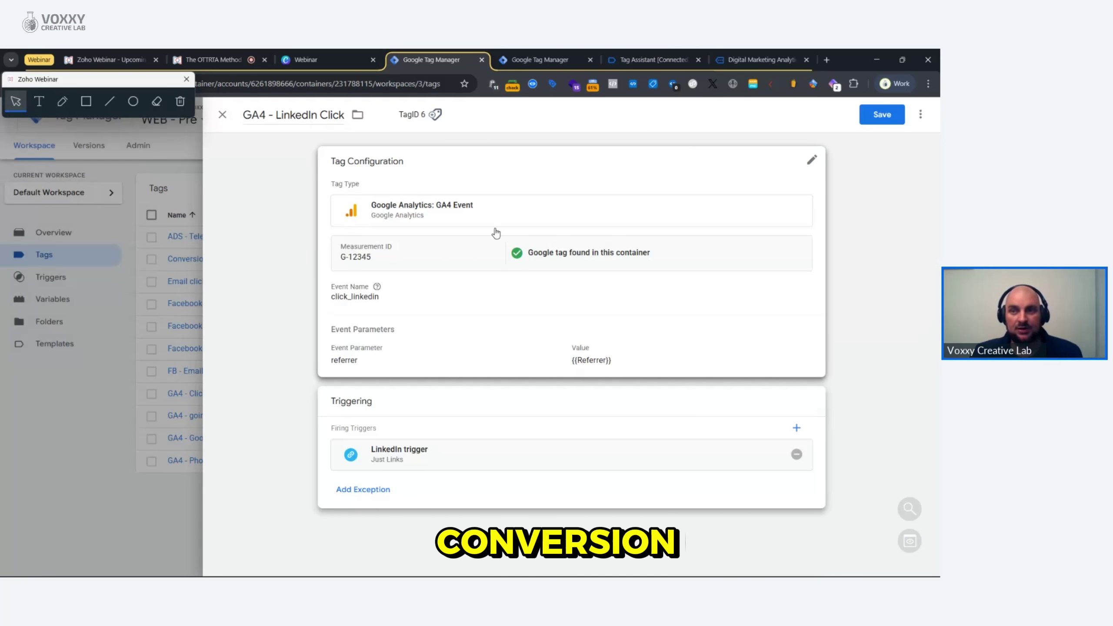
pyautogui.click(881, 114)
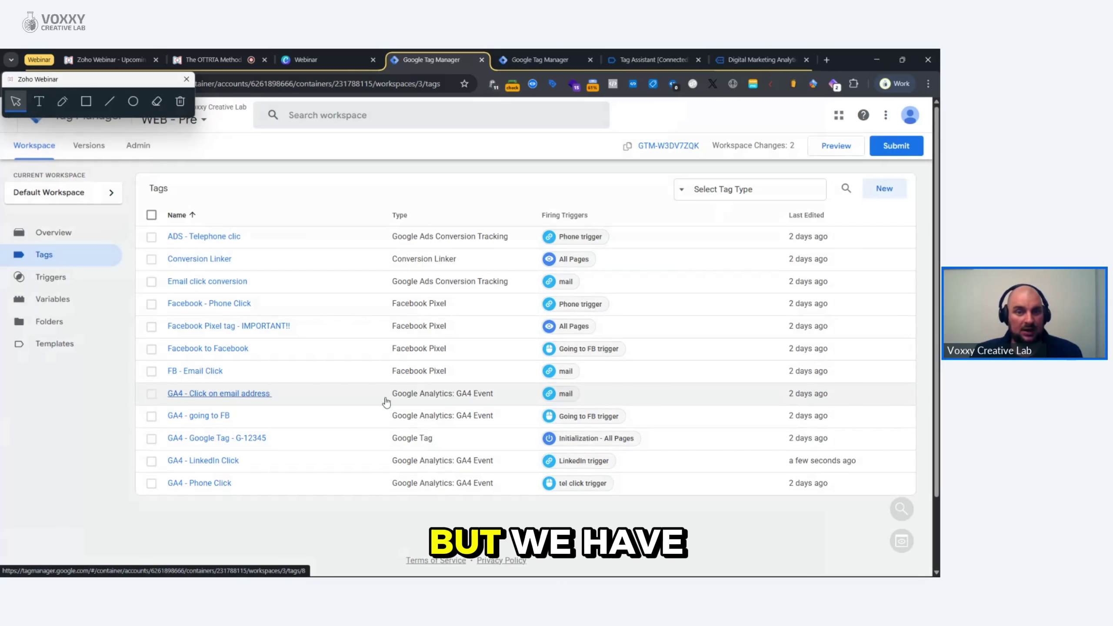
# Step: Open the FB - Email Click tag and duplicate it
pyautogui.click(208, 374)
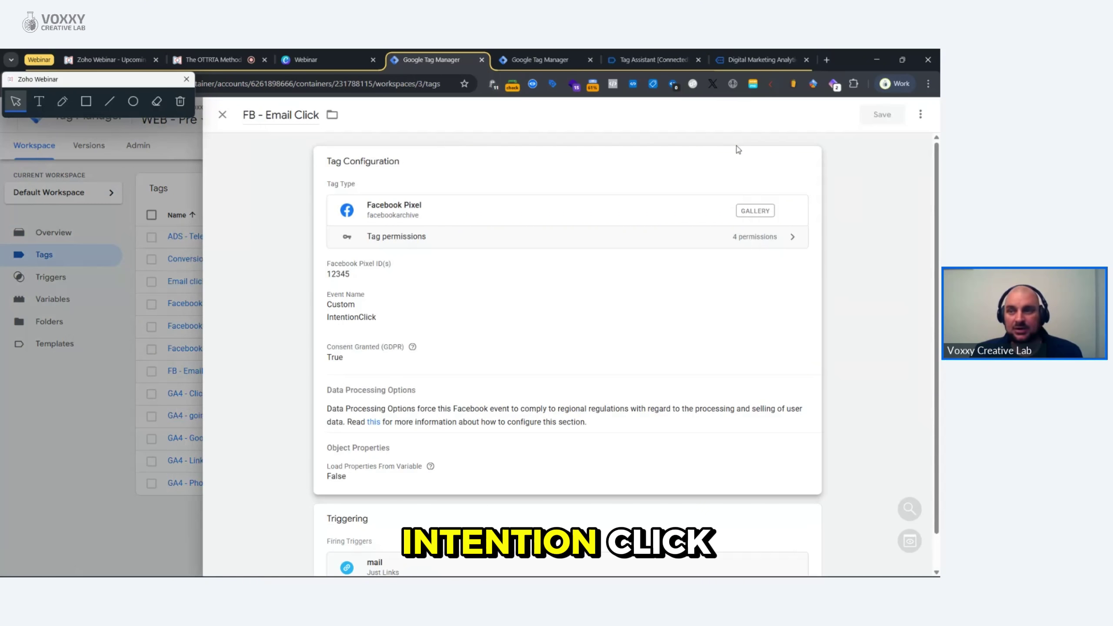
pyautogui.click(920, 114)
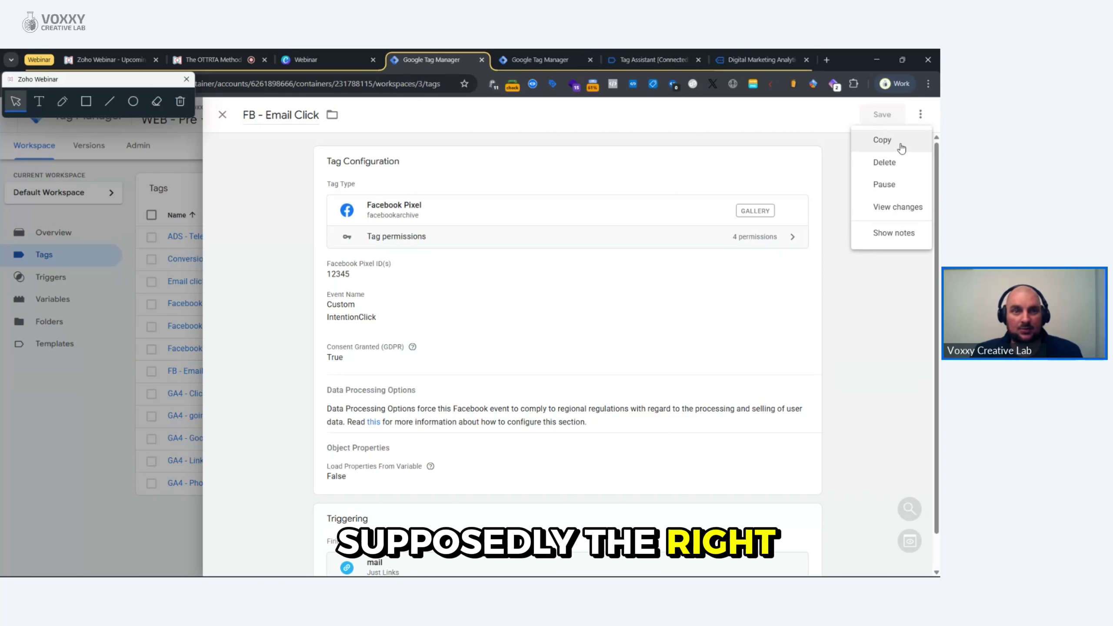
pyautogui.click(882, 141)
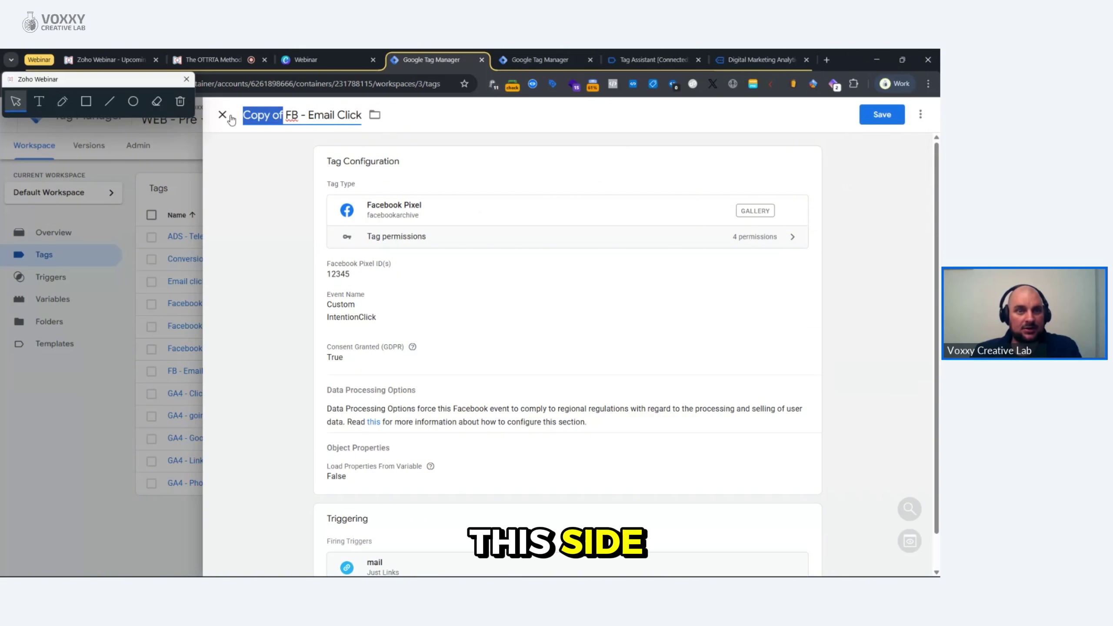
# Step: Rename the copied Facebook Pixel tag LinkedIn - Email Click, replace its mail trigger with LinkedIn trigger, and save it
pyautogui.press('BackSpace')
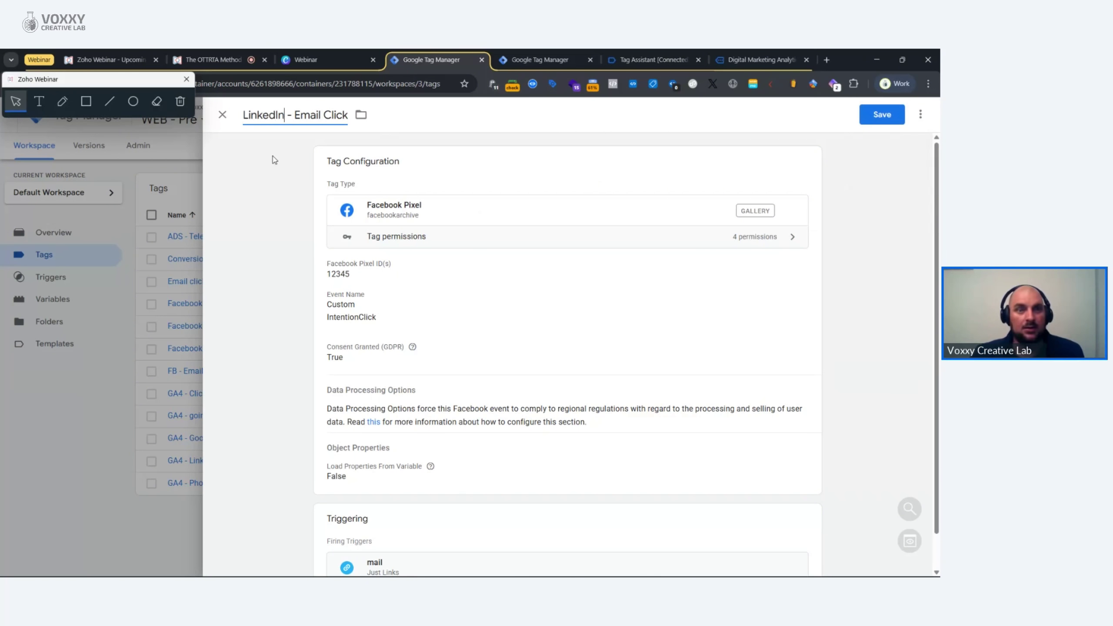
pyautogui.scroll(-1, 611, 505)
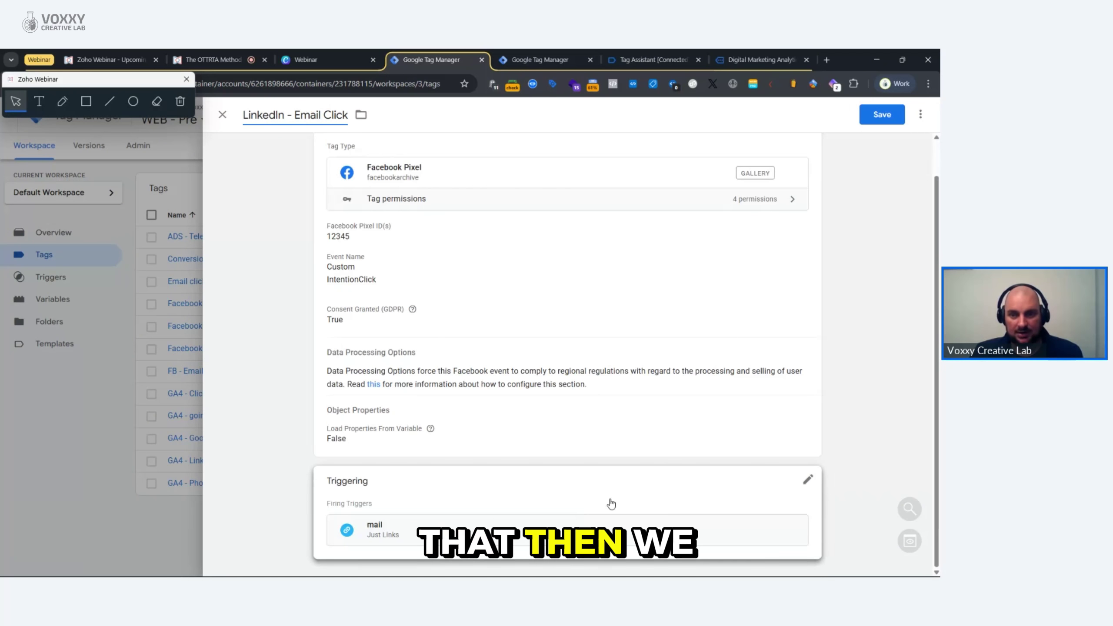
pyautogui.click(793, 530)
pyautogui.click(787, 526)
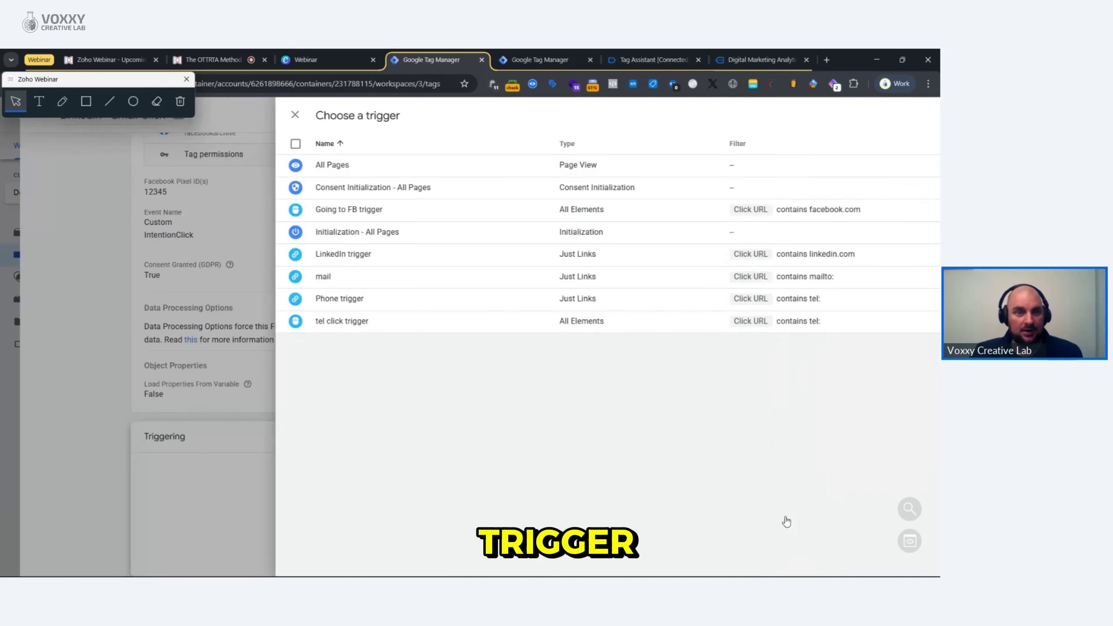
pyautogui.click(310, 255)
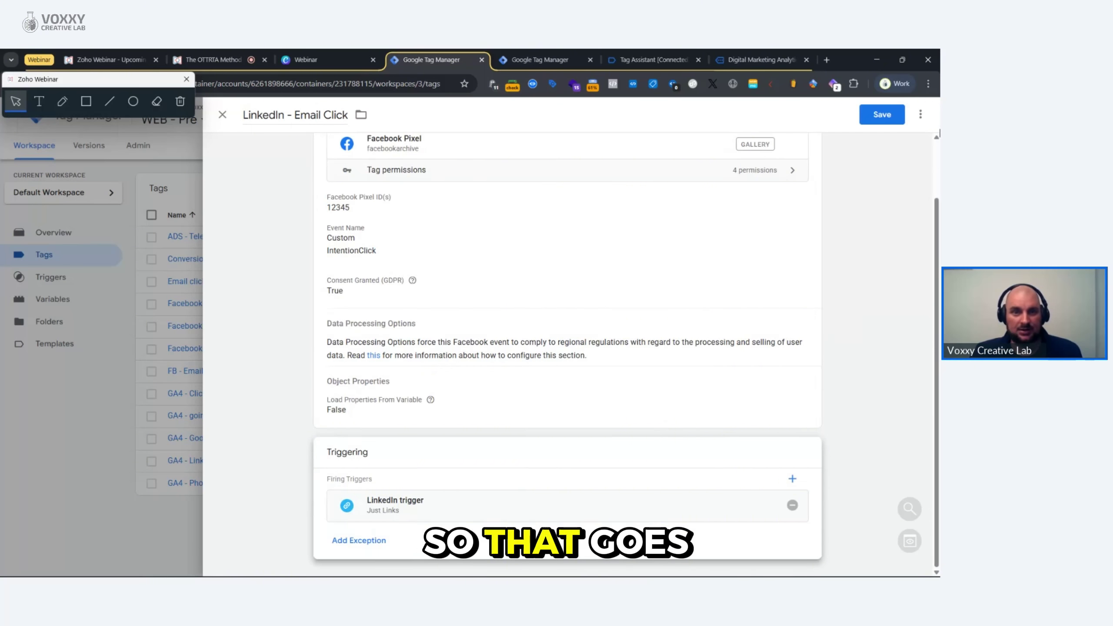
pyautogui.click(882, 117)
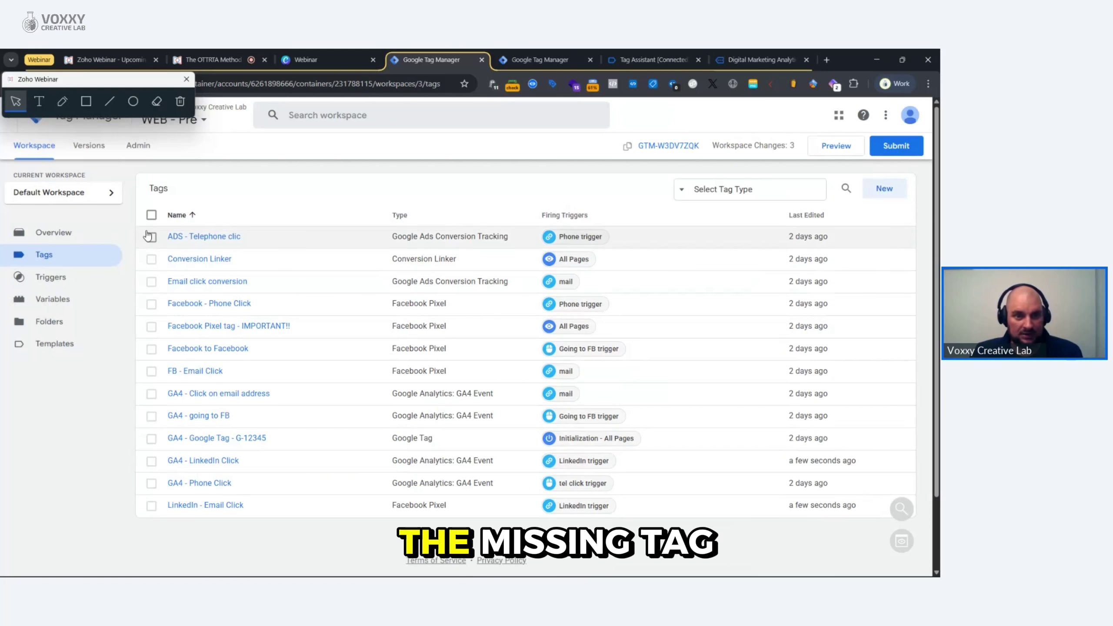
# Step: Duplicate the Email click conversion tag and rename the copy LinkedIn click conversion
pyautogui.click(214, 281)
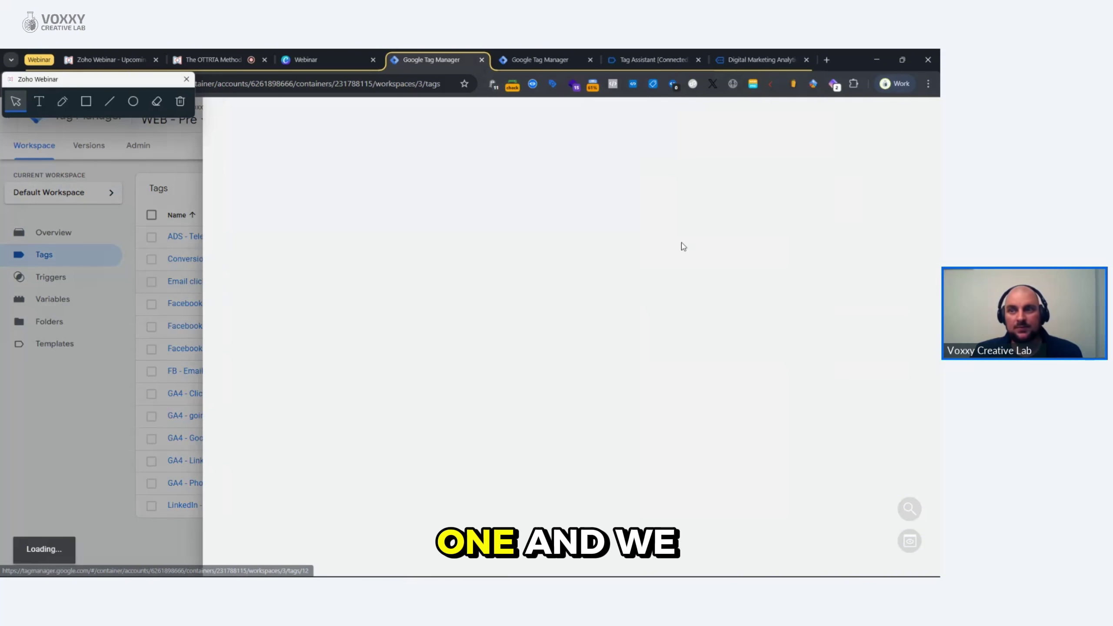
pyautogui.click(921, 115)
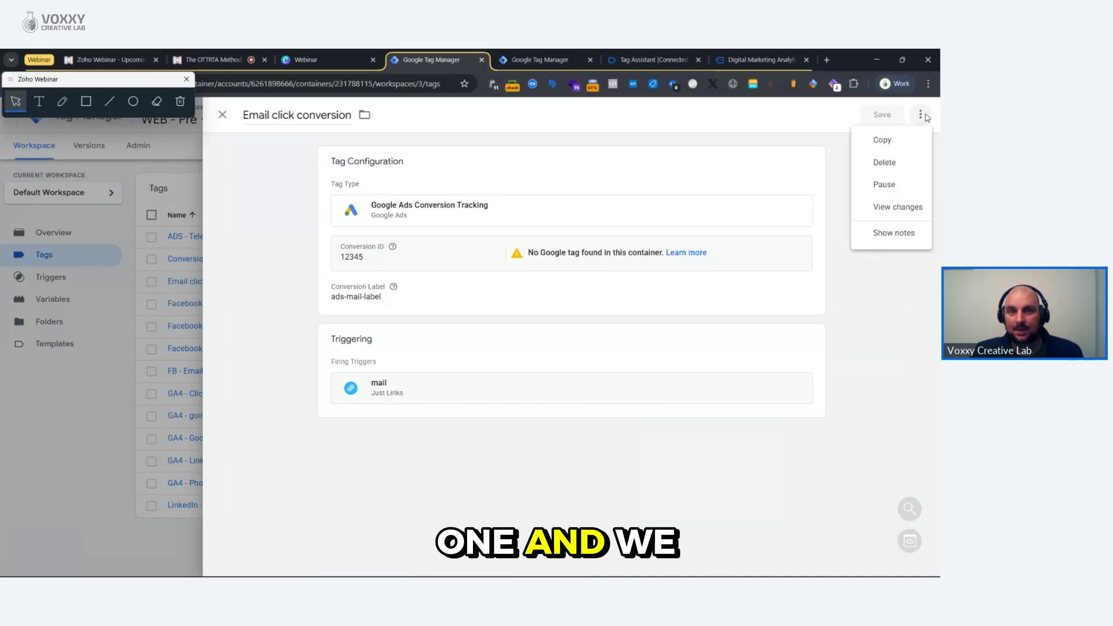
pyautogui.click(903, 140)
pyautogui.moveTo(288, 119); pyautogui.dragTo(262, 111)
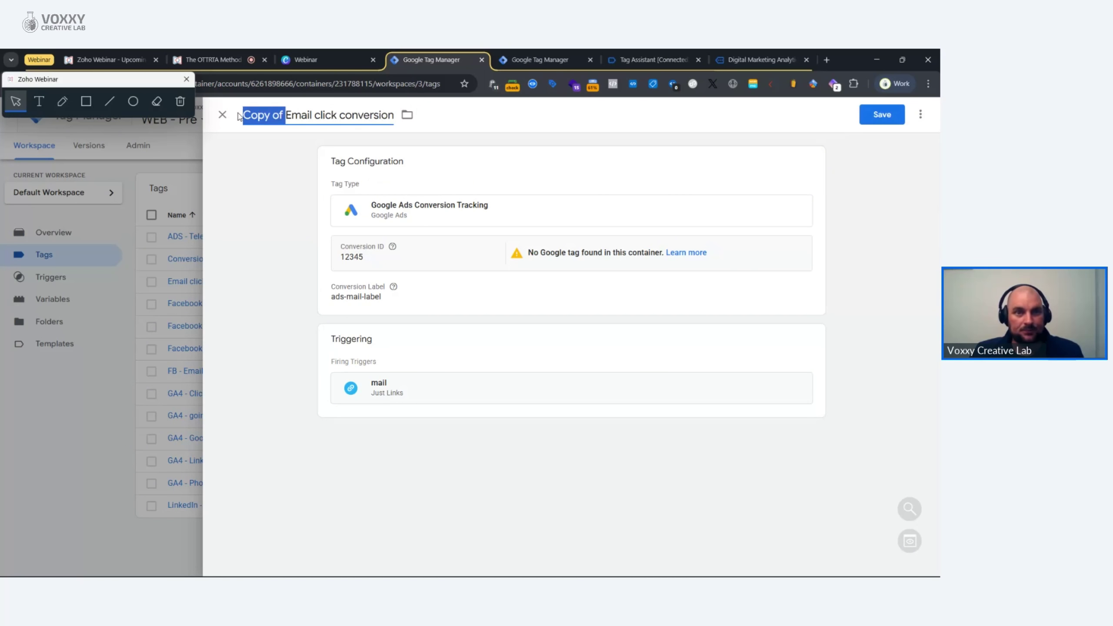
pyautogui.press('BackSpace')
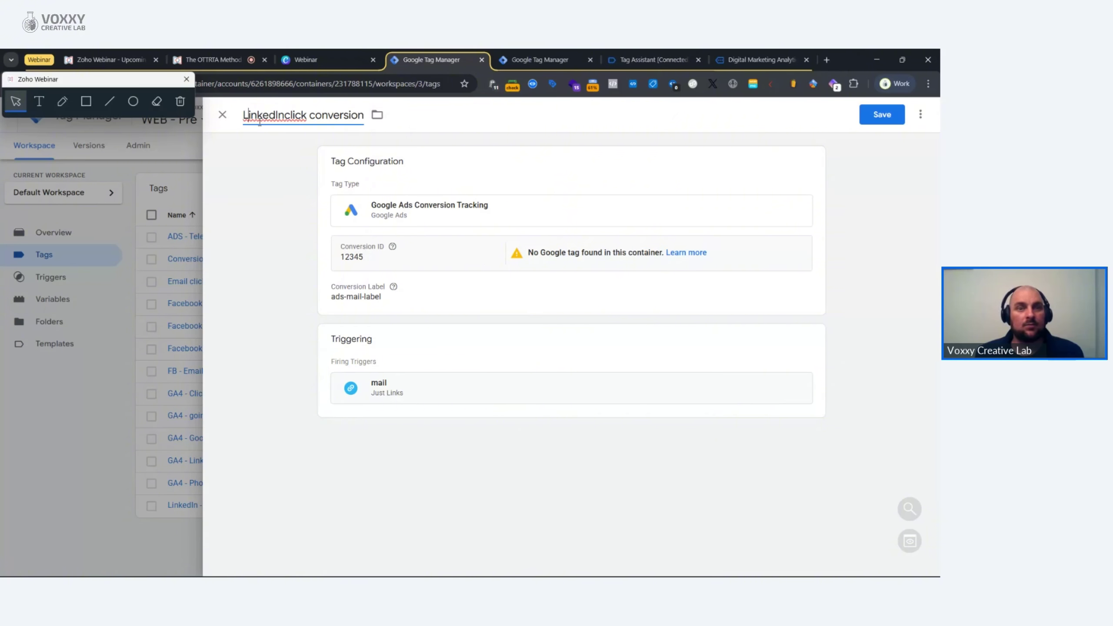
pyautogui.press('Right')
pyautogui.press('Right')
pyautogui.press('Right')
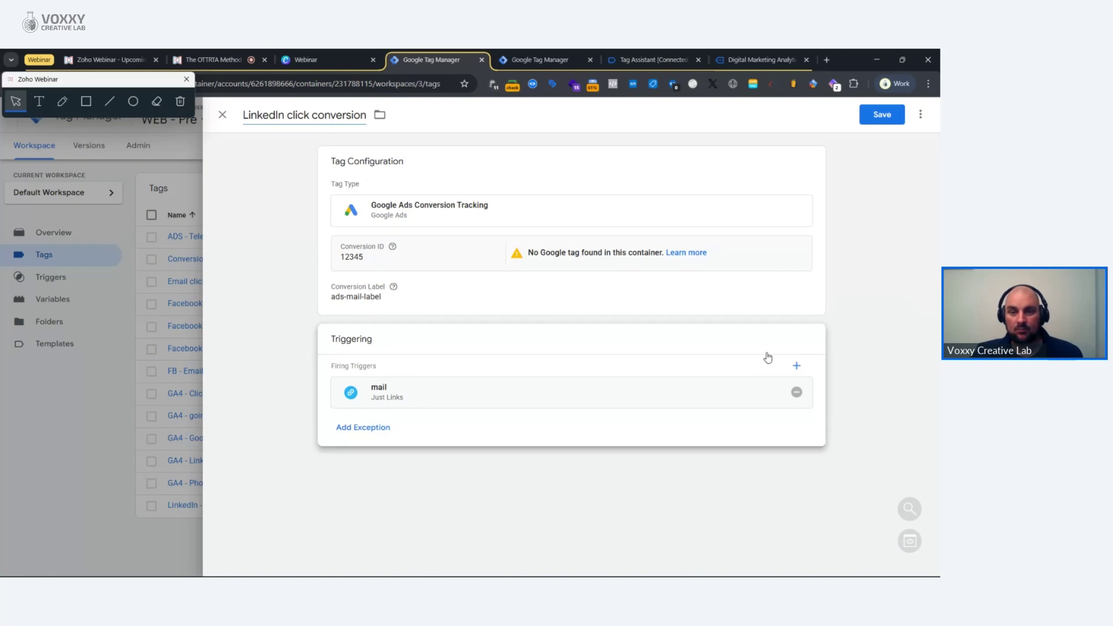
# Step: Replace the mail trigger on the LinkedIn click conversion tag with LinkedIn trigger and save the tag
pyautogui.click(798, 393)
pyautogui.click(786, 396)
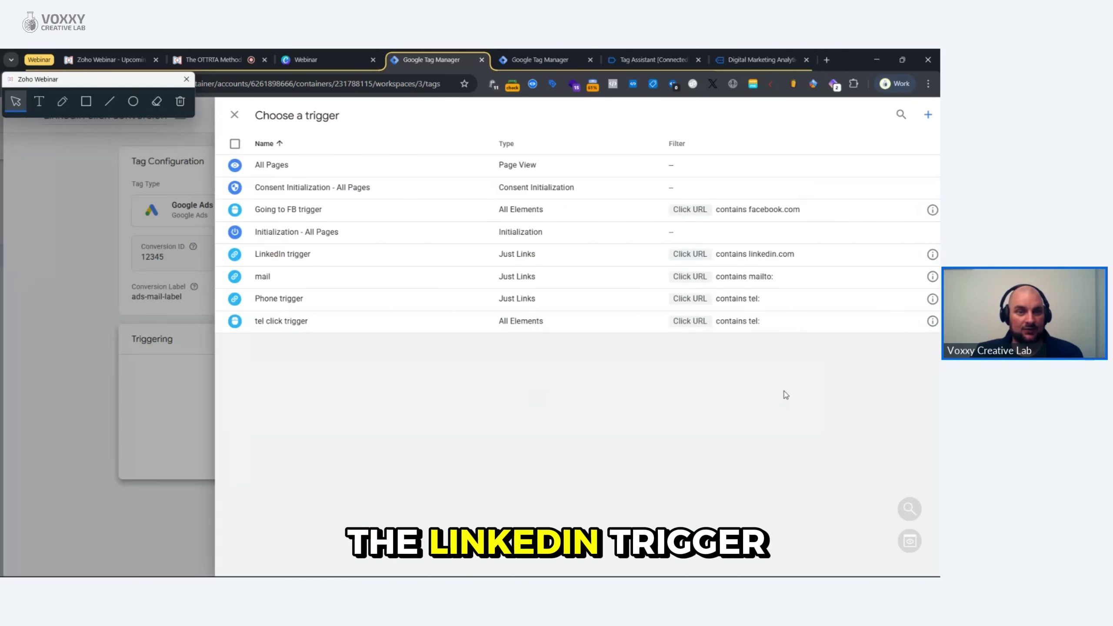
pyautogui.click(372, 258)
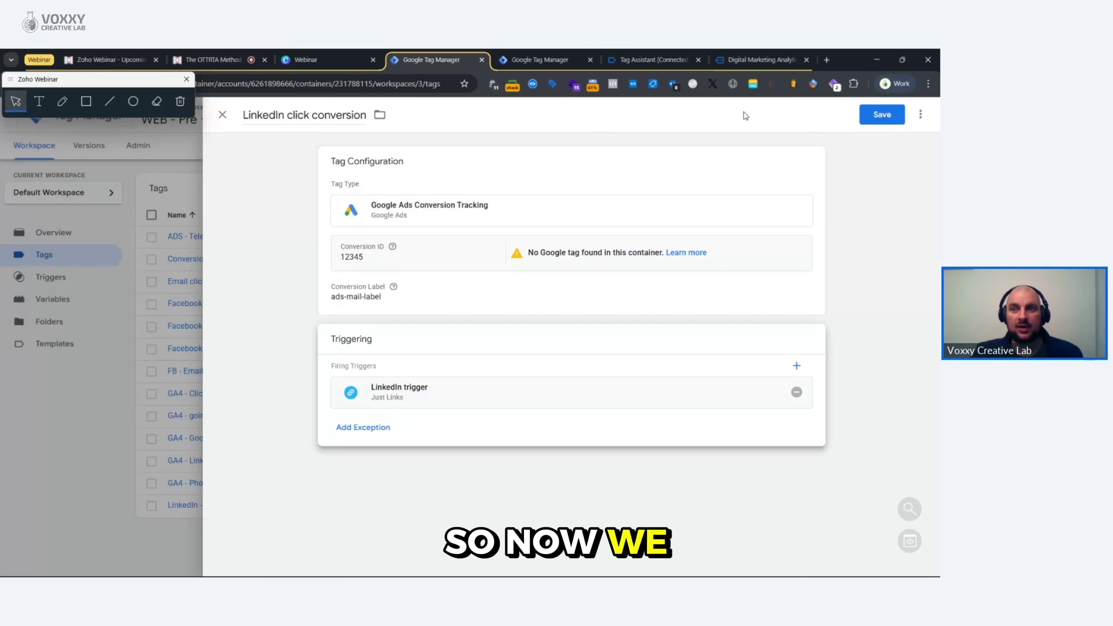
pyautogui.click(870, 117)
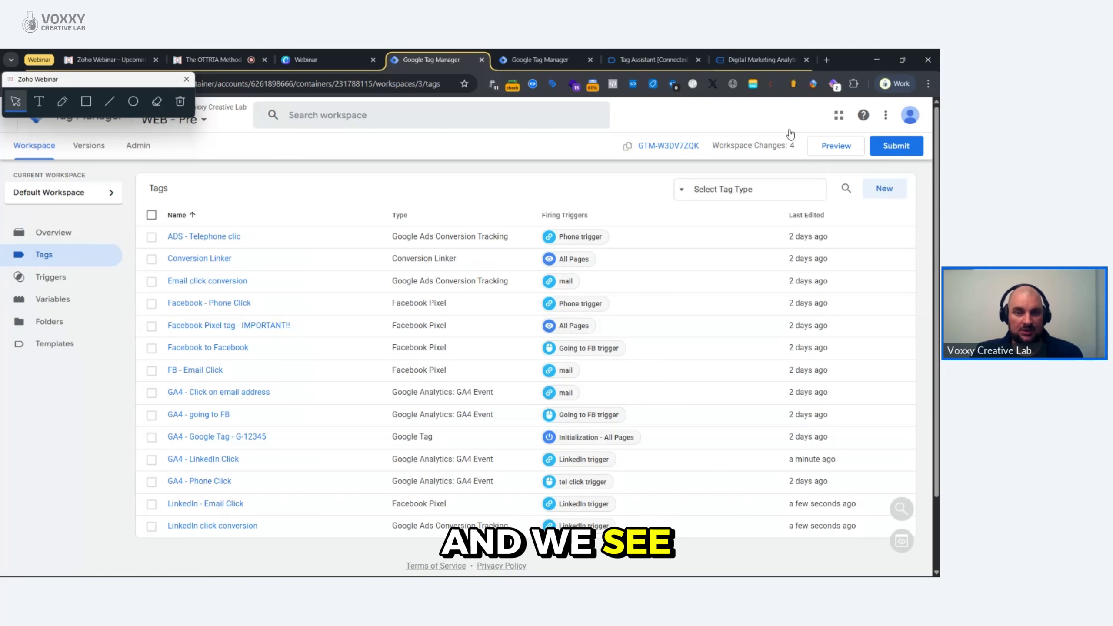
# Step: Outline the names in the tag list with a rectangle annotation, and clear the annotation
pyautogui.click(86, 101)
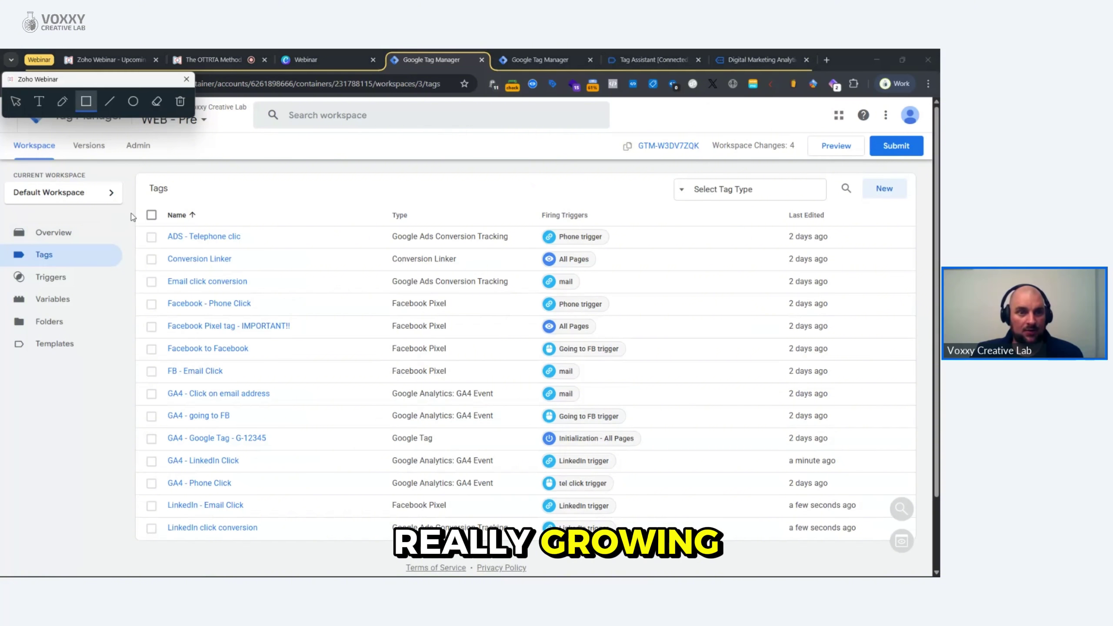
pyautogui.moveTo(131, 191)
pyautogui.mouseDown()
pyautogui.moveTo(317, 412)
pyautogui.moveTo(349, 525)
pyautogui.moveTo(366, 544)
pyautogui.mouseUp()
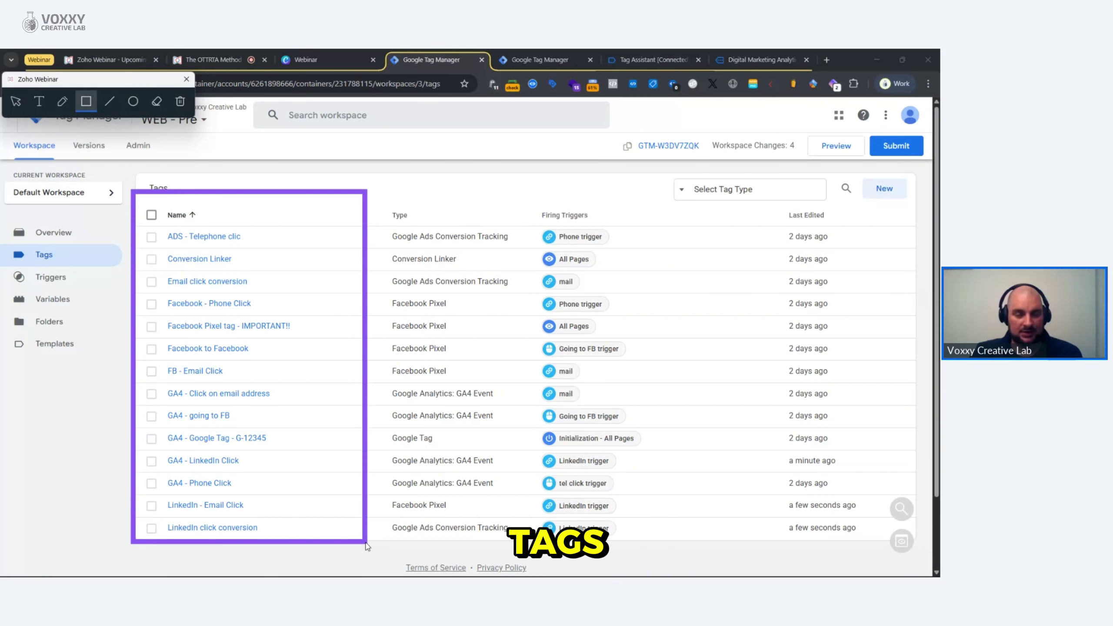
pyautogui.moveTo(366, 546); pyautogui.dragTo(369, 548)
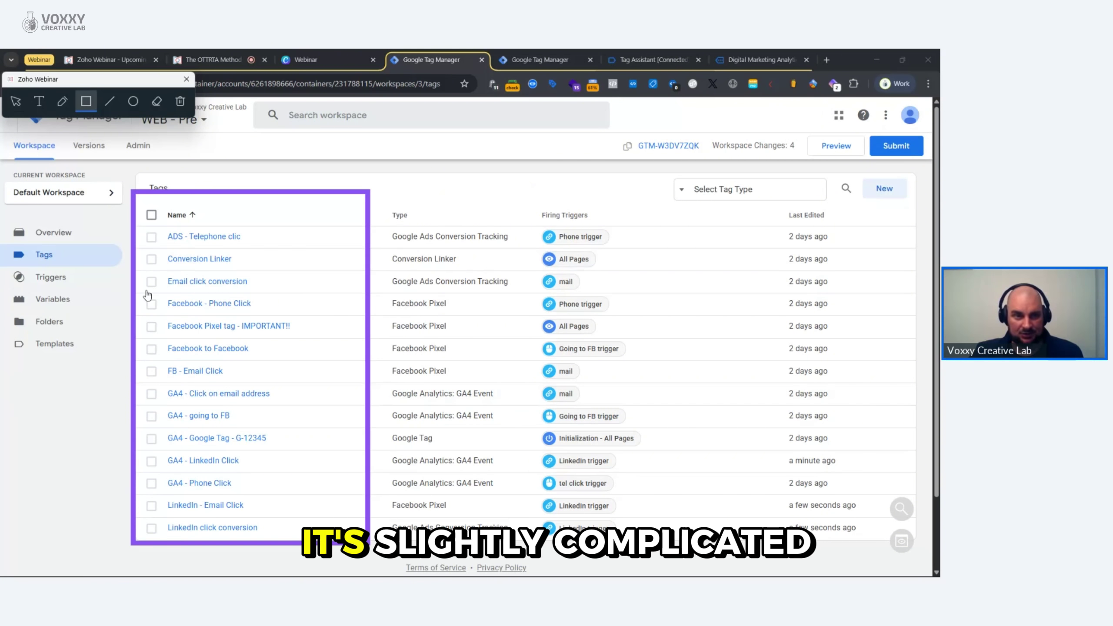
pyautogui.click(179, 102)
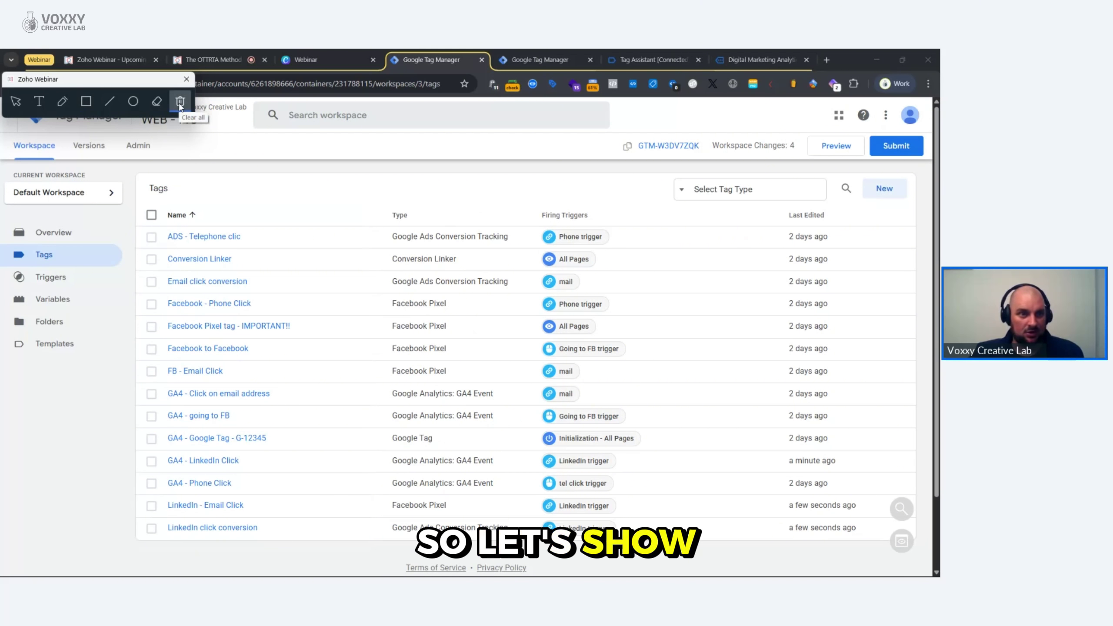
pyautogui.click(15, 102)
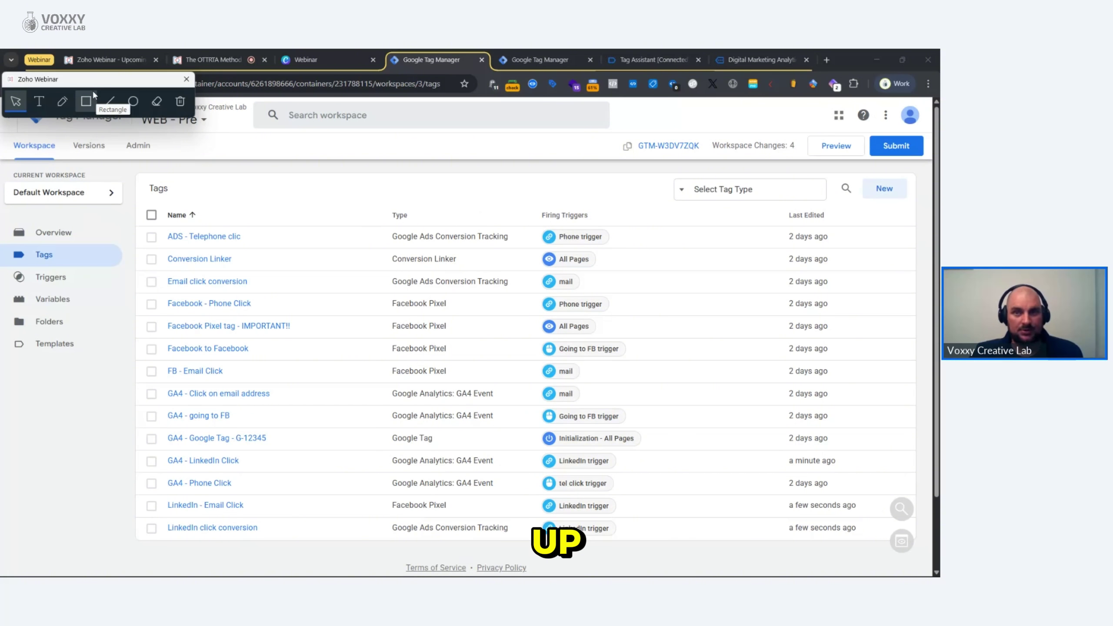
# Step: Close the Tag Assistant and Digital Marketing browser pages to return to the WEB - OTTRTA container's tags
pyautogui.click(683, 60)
pyautogui.click(698, 59)
pyautogui.press('Return')
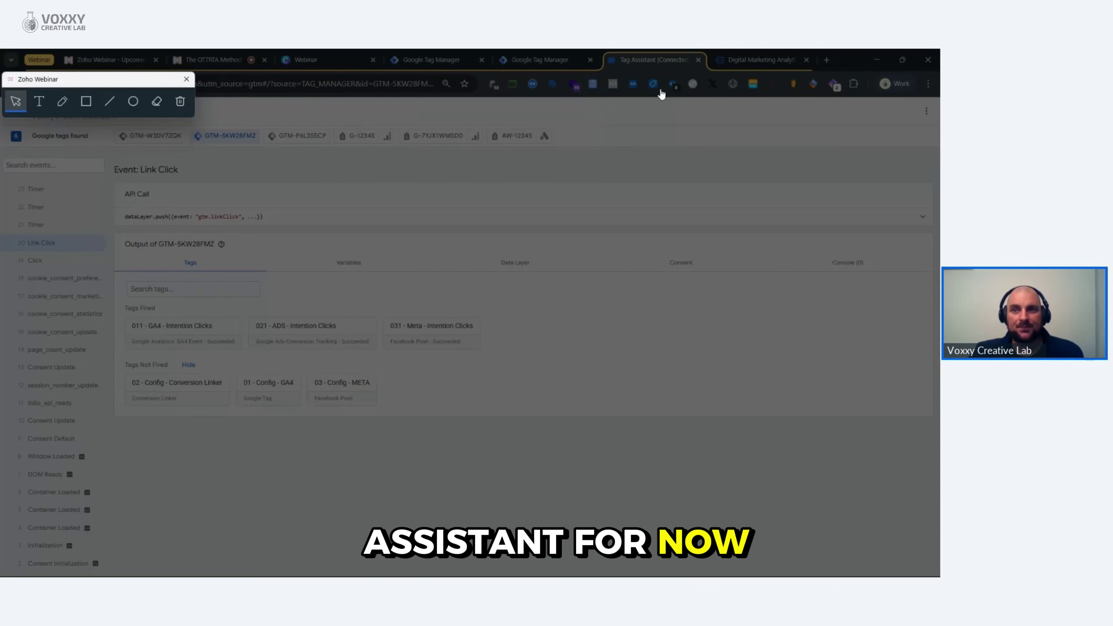
pyautogui.click(796, 60)
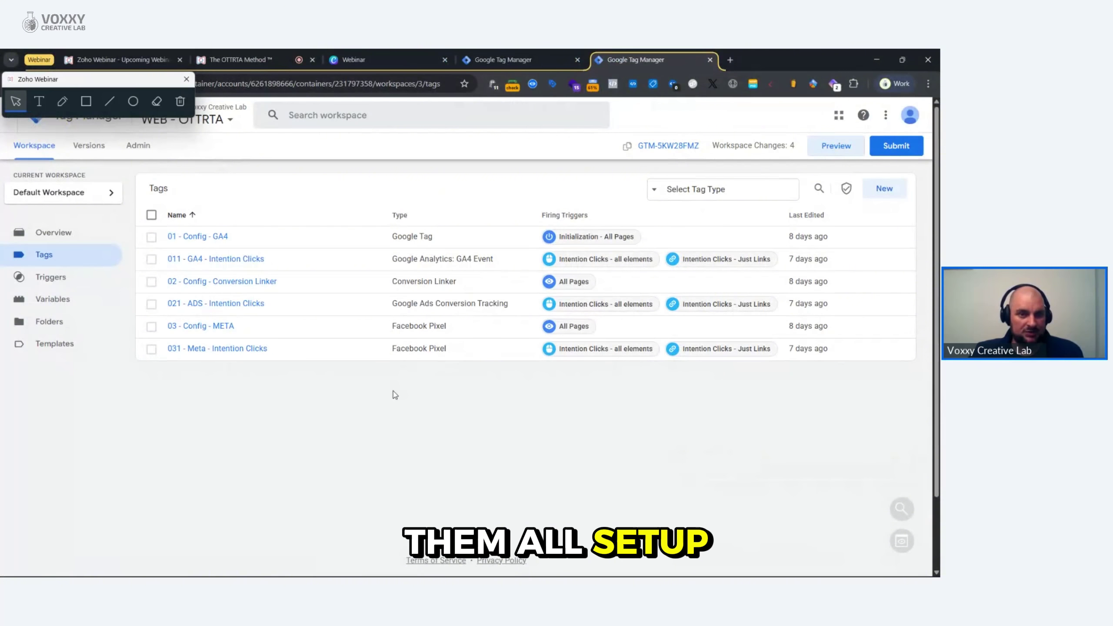
# Step: Outline the 011 - GA4 - Intention Clicks row with a rectangle annotation, and clear the annotation
pyautogui.click(86, 101)
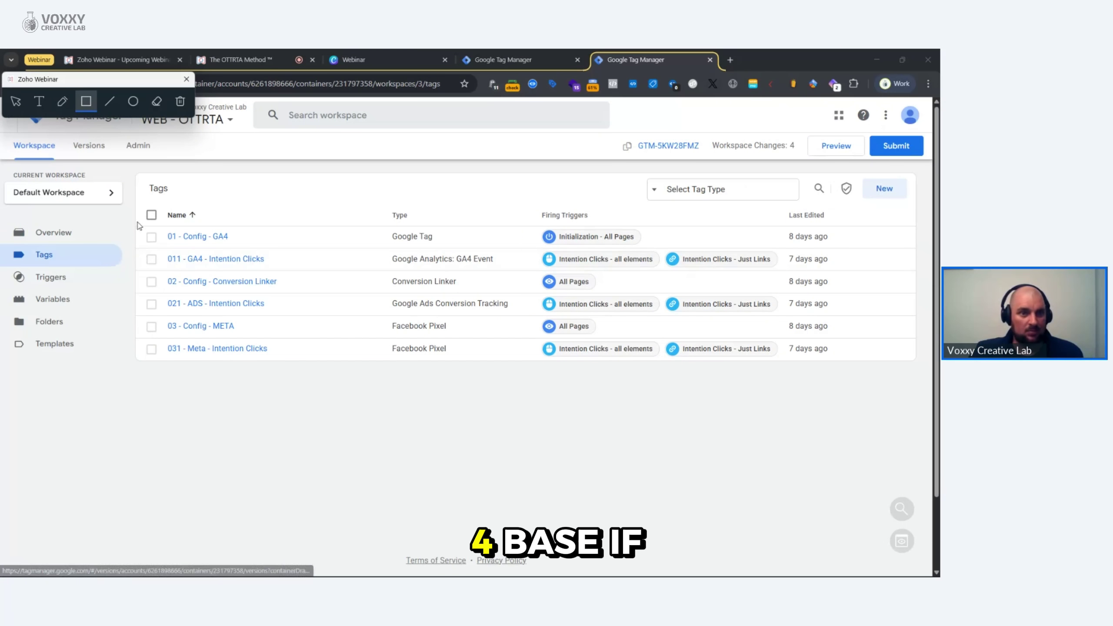
pyautogui.moveTo(126, 242)
pyautogui.mouseDown()
pyautogui.moveTo(385, 279)
pyautogui.moveTo(814, 281)
pyautogui.mouseUp()
pyautogui.click(180, 102)
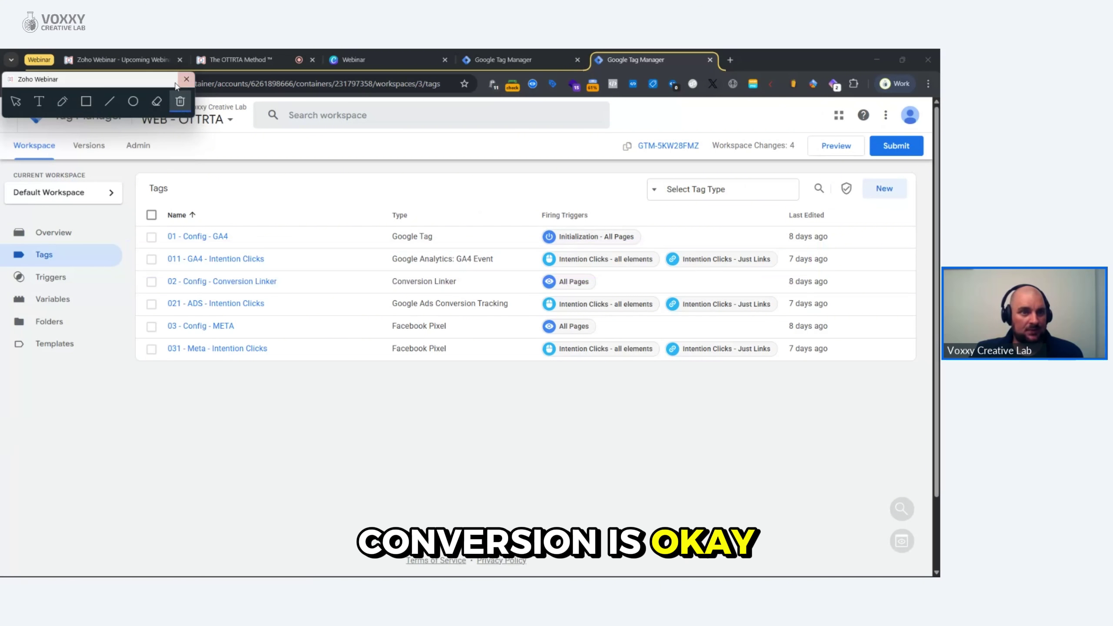
pyautogui.click(24, 104)
# Step: Search the workspace for "event names" and view the Config - lookup - GA4 - intention click - event names variable
pyautogui.click(333, 116)
pyautogui.write('e')
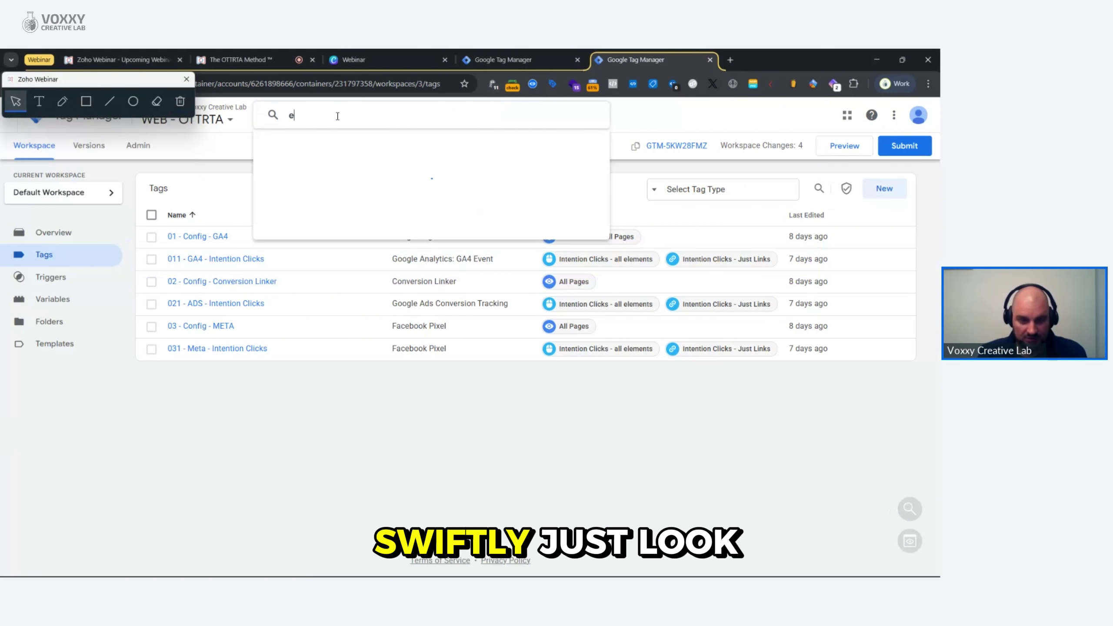
pyautogui.write('vent names')
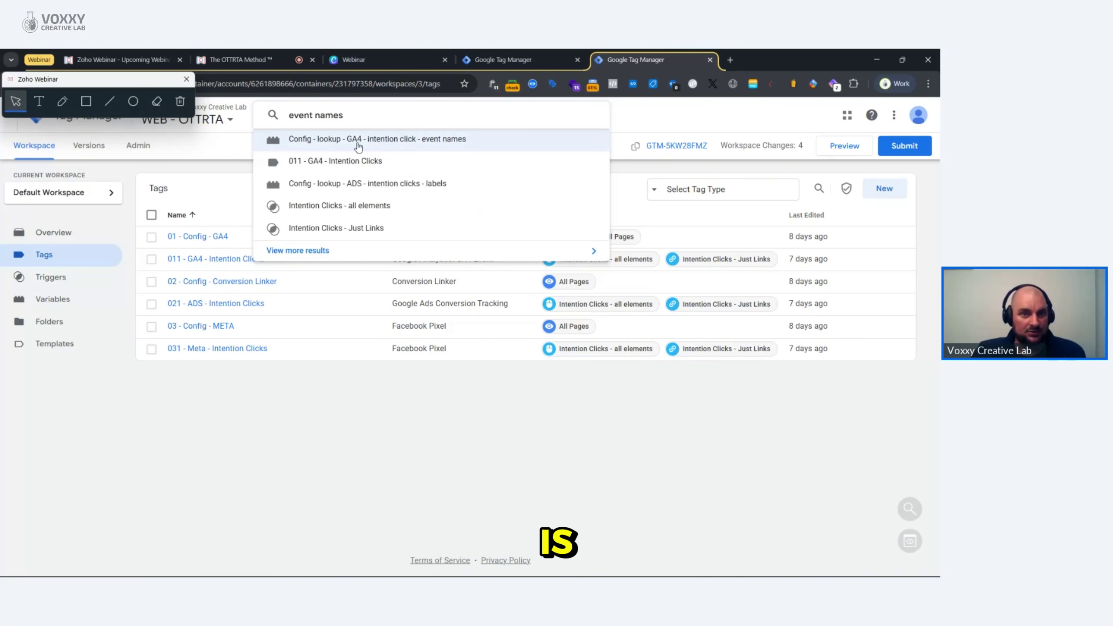
pyautogui.click(347, 146)
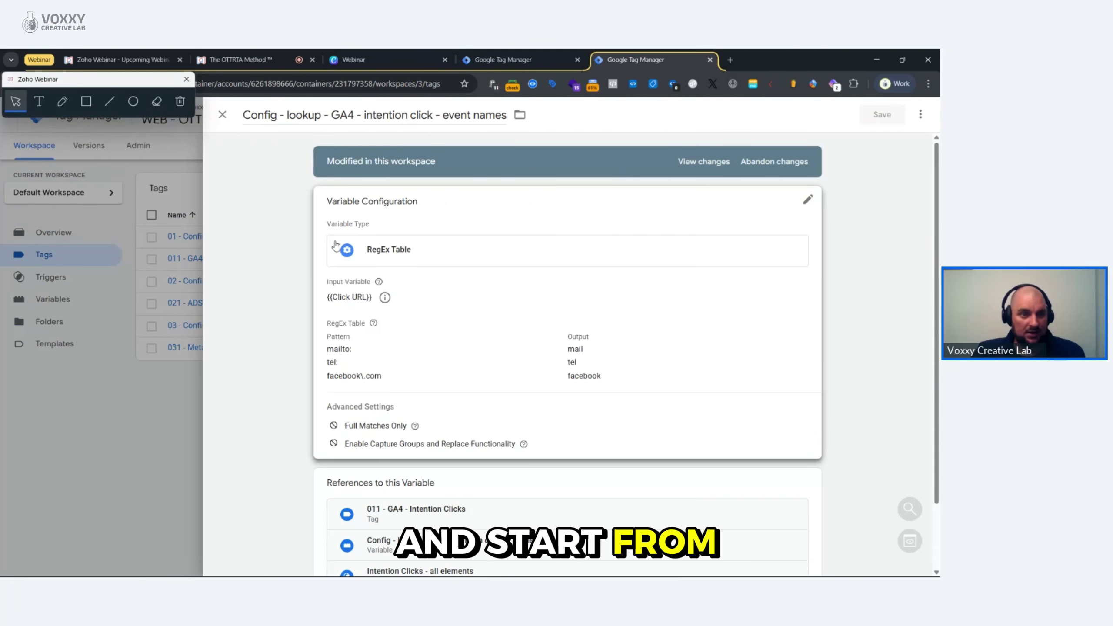
pyautogui.click(158, 397)
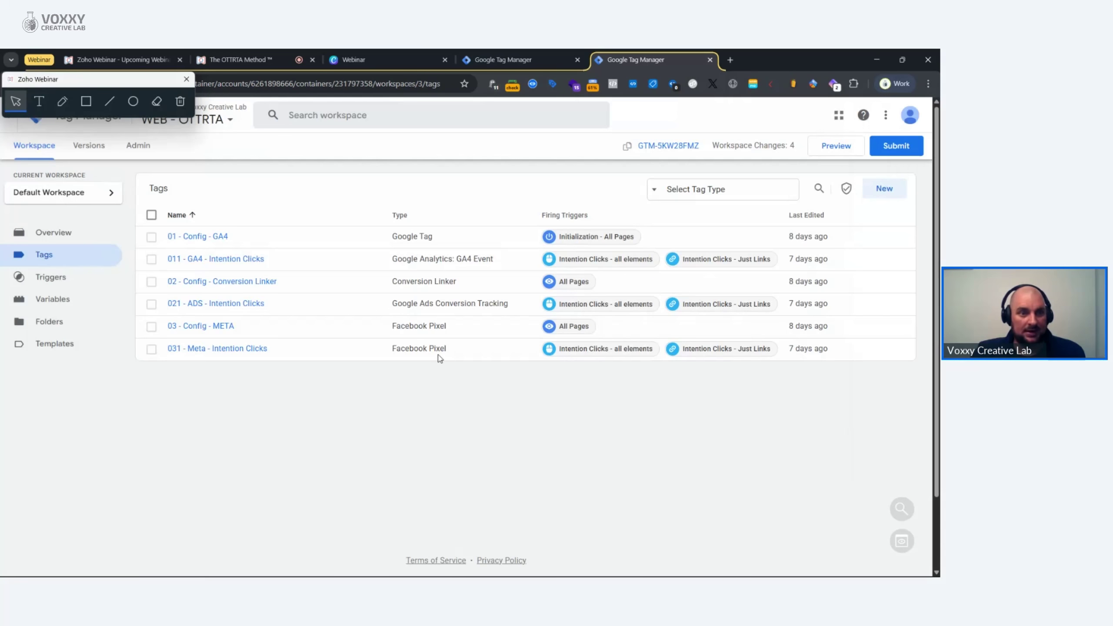
# Step: Show the container's variables and briefly outline the GA4 event names lookup with a rectangle annotation
pyautogui.click(75, 303)
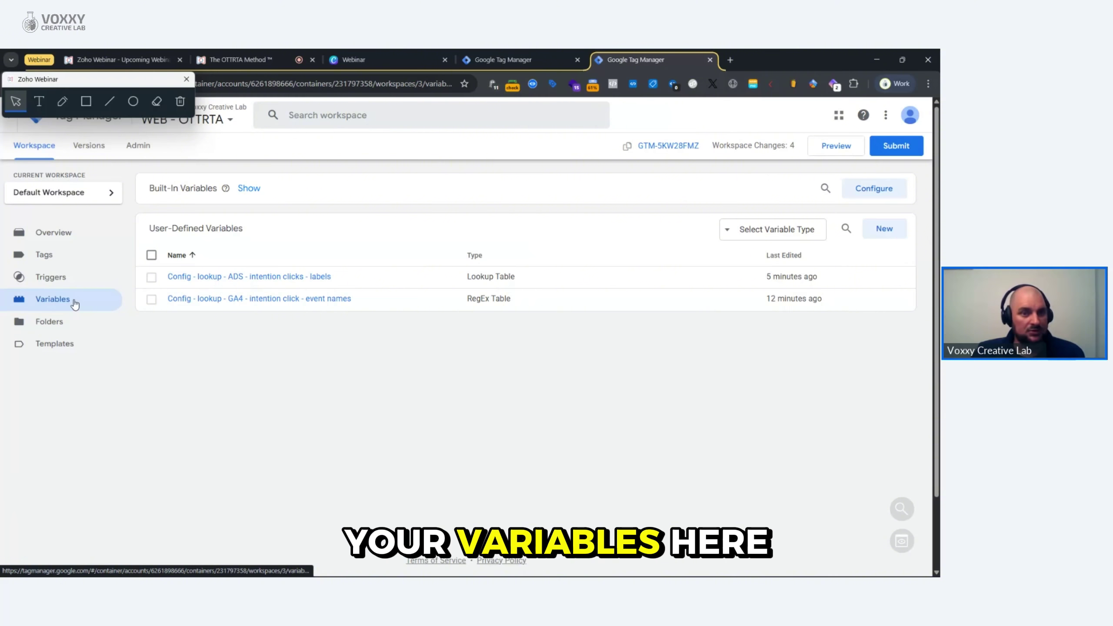
pyautogui.click(86, 102)
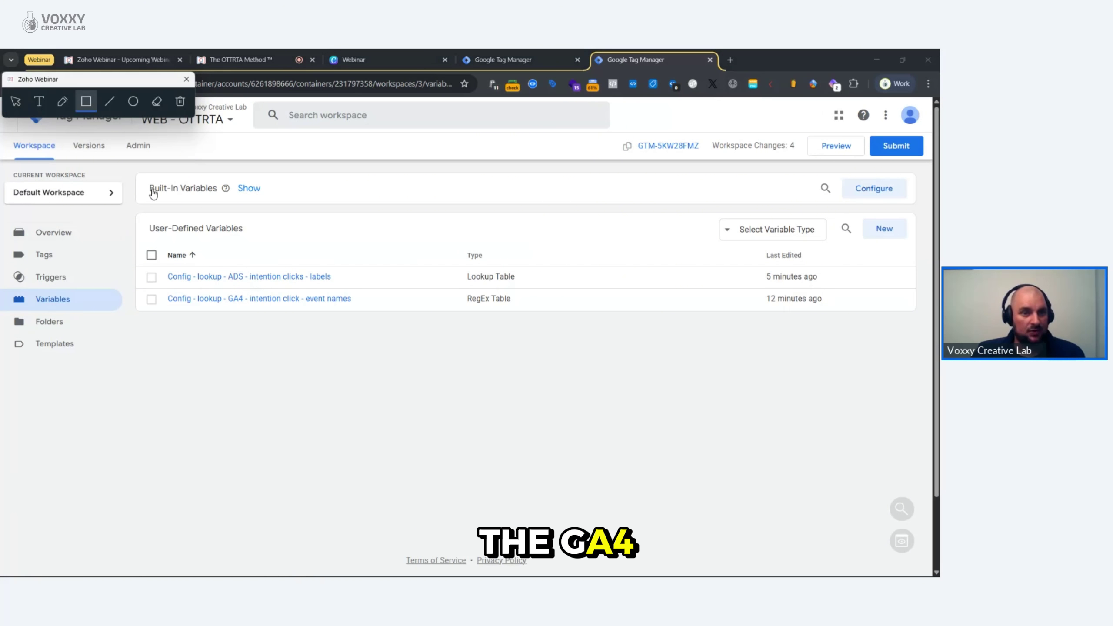
pyautogui.moveTo(124, 274)
pyautogui.mouseDown()
pyautogui.moveTo(388, 311)
pyautogui.moveTo(569, 320)
pyautogui.mouseUp()
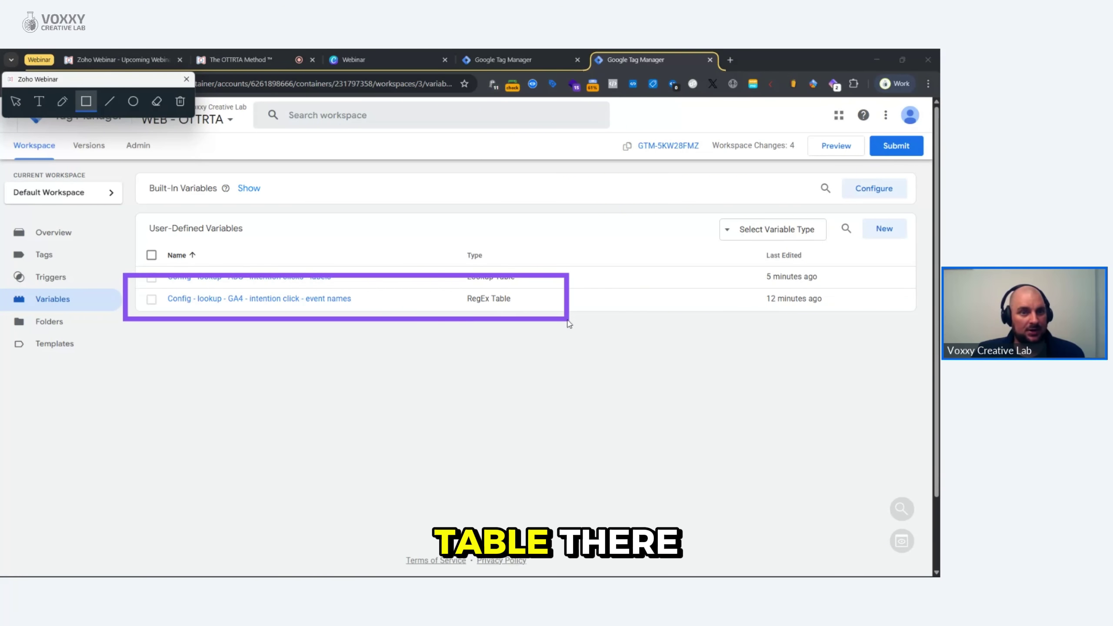
pyautogui.click(16, 101)
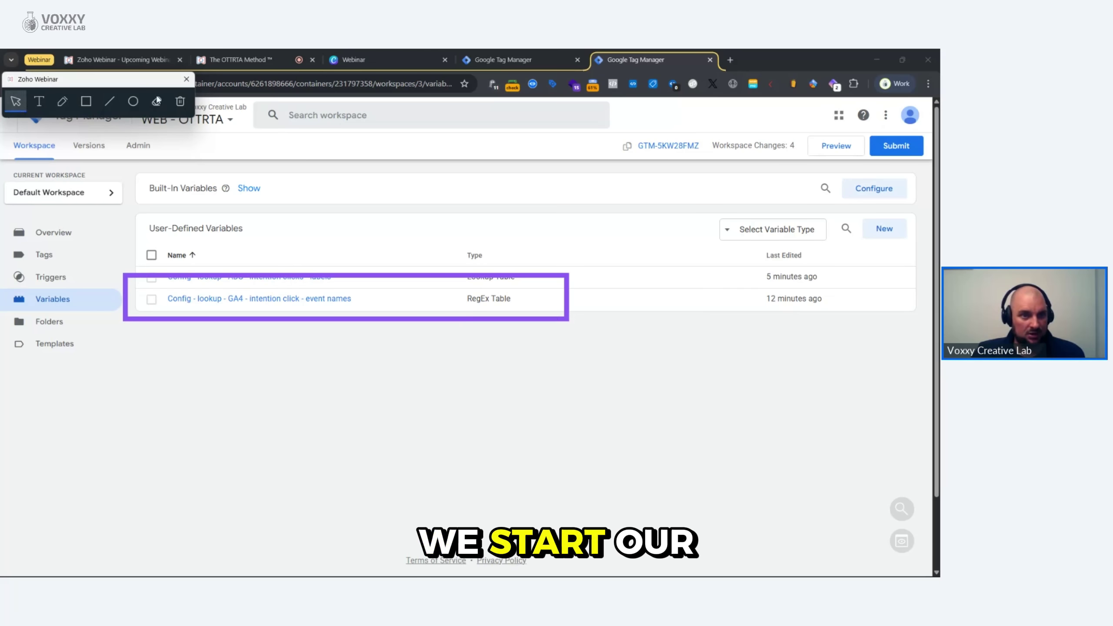
pyautogui.click(180, 101)
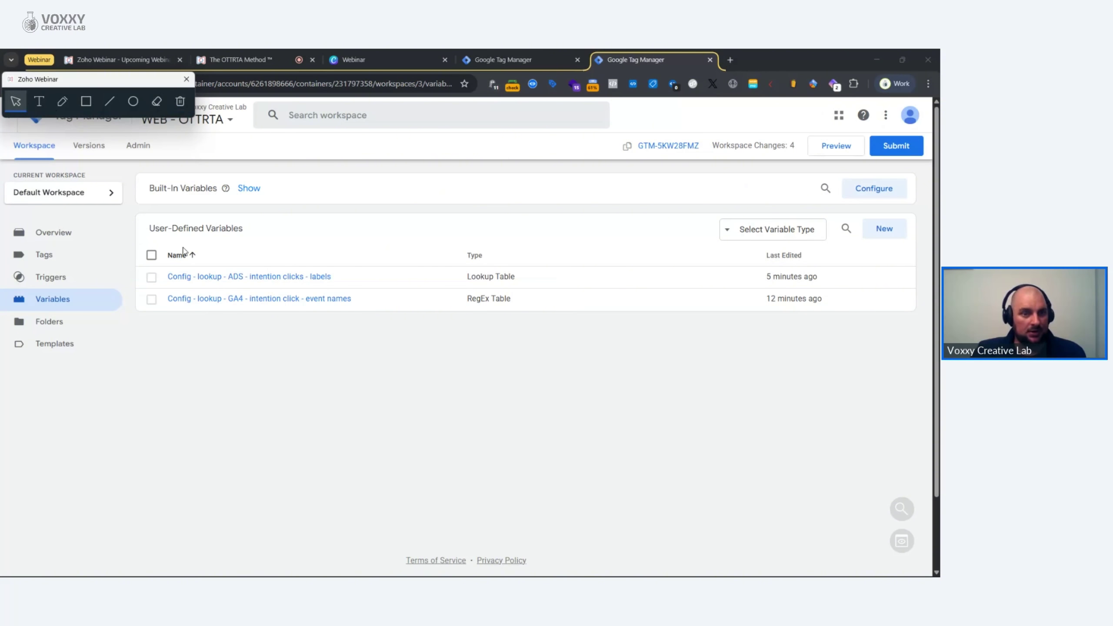
# Step: Add a row with the pattern linkedin\.com to the RegEx table of the Config - lookup - GA4 - intention click - event names variable
pyautogui.click(223, 301)
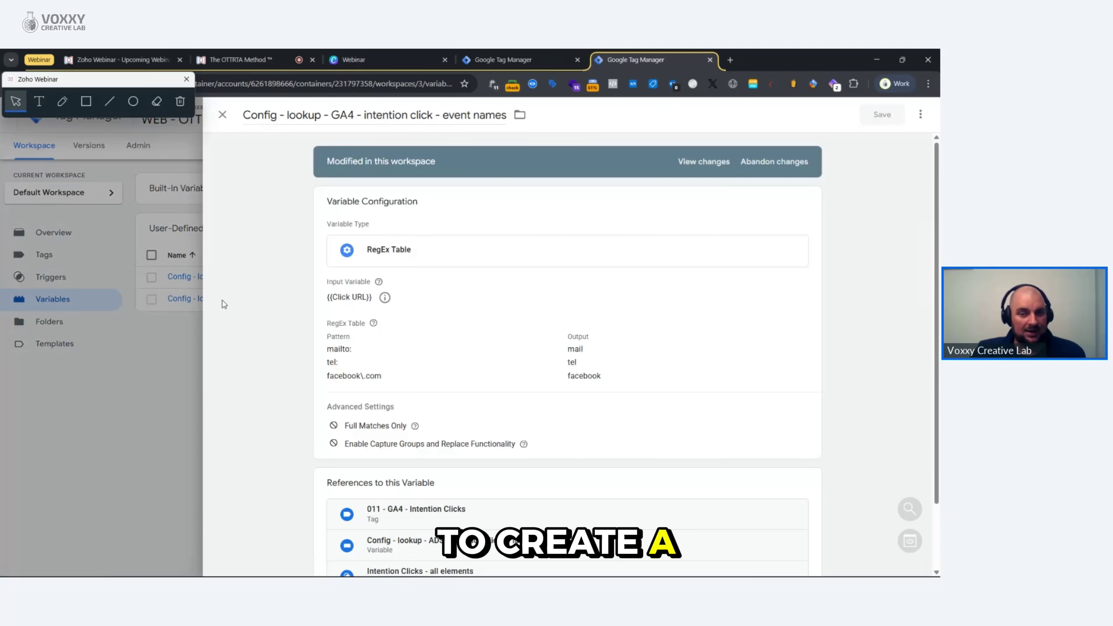
pyautogui.click(576, 336)
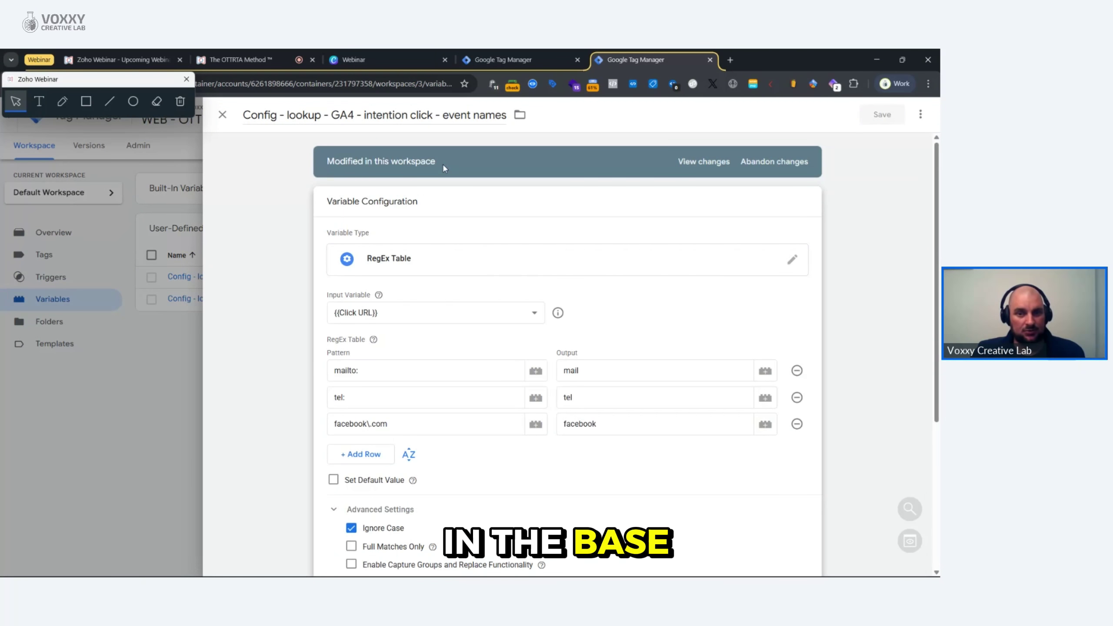
pyautogui.scroll(-4, 483, 373)
pyautogui.click(361, 314)
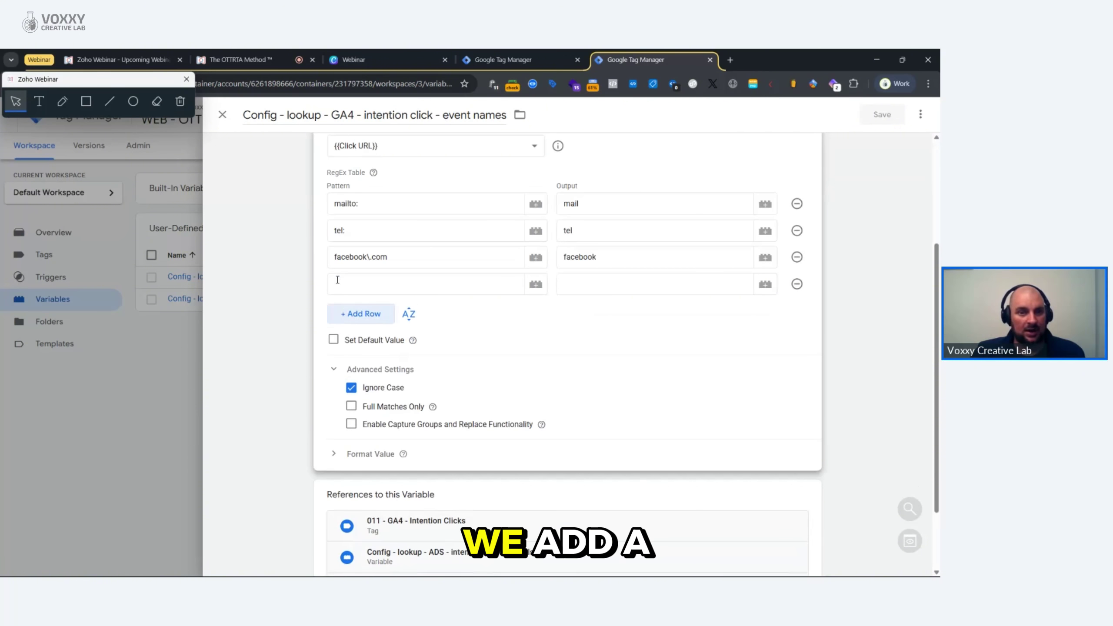
pyautogui.click(345, 280)
pyautogui.write('l')
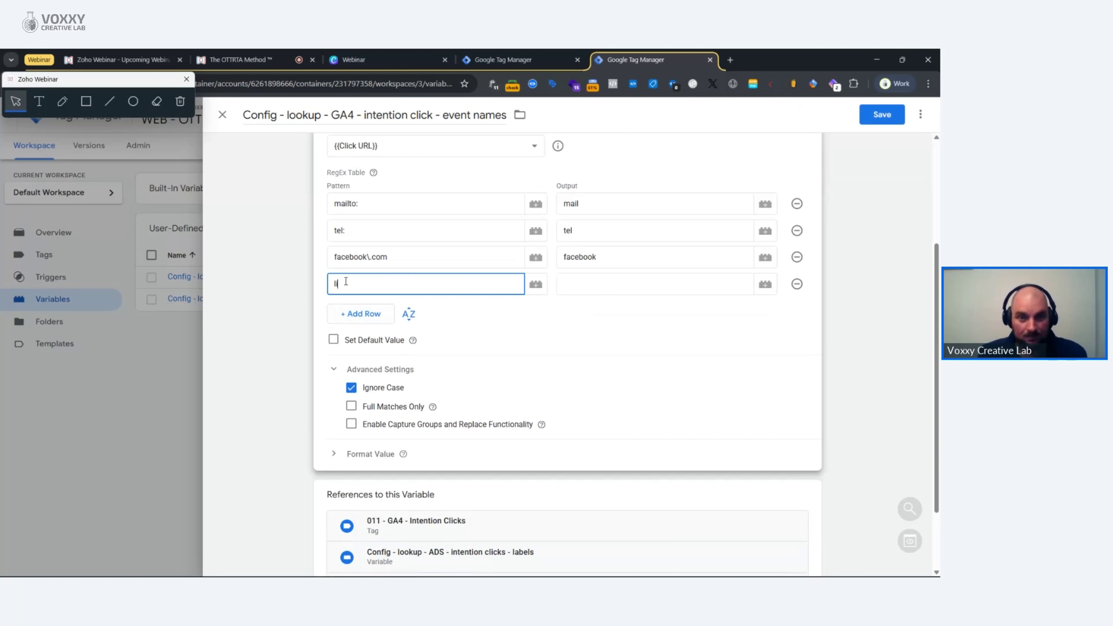
pyautogui.write('inked')
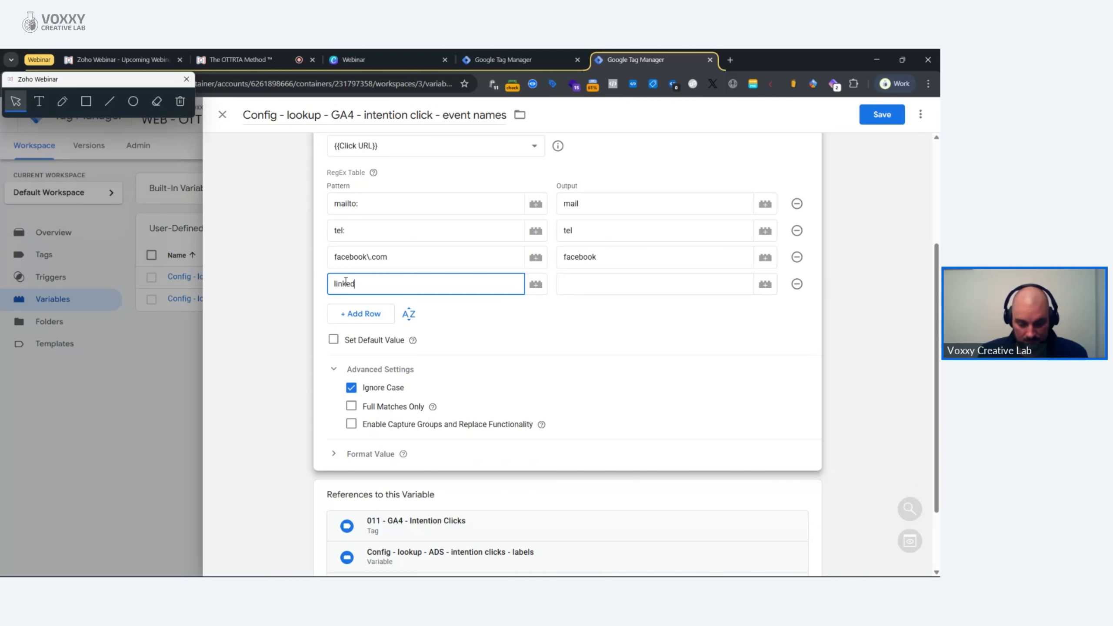
pyautogui.write('in\\')
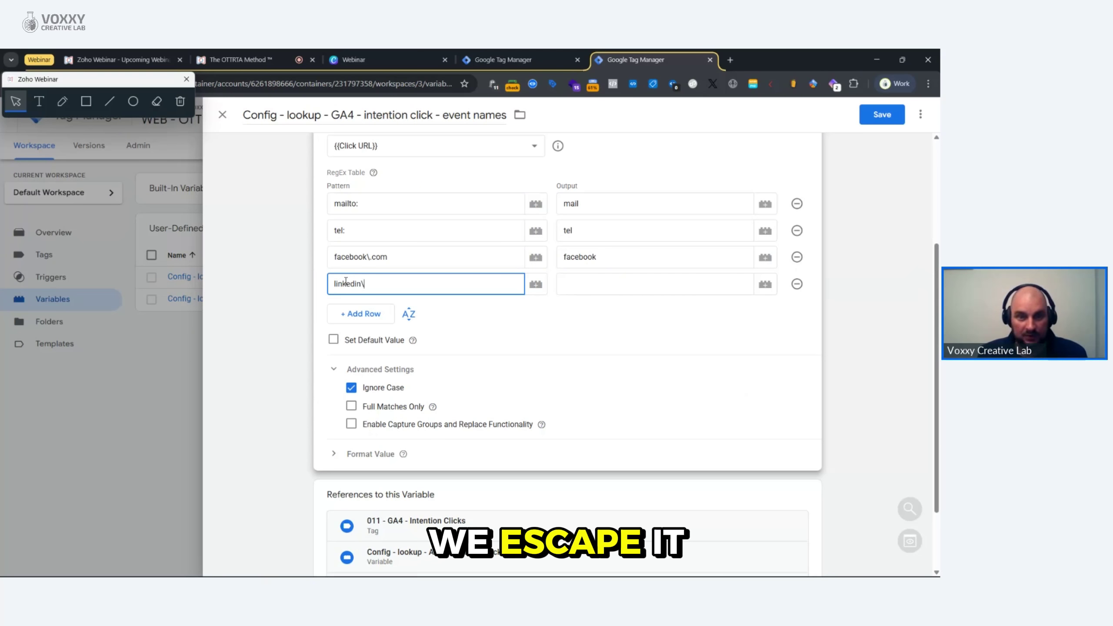
pyautogui.write('.com')
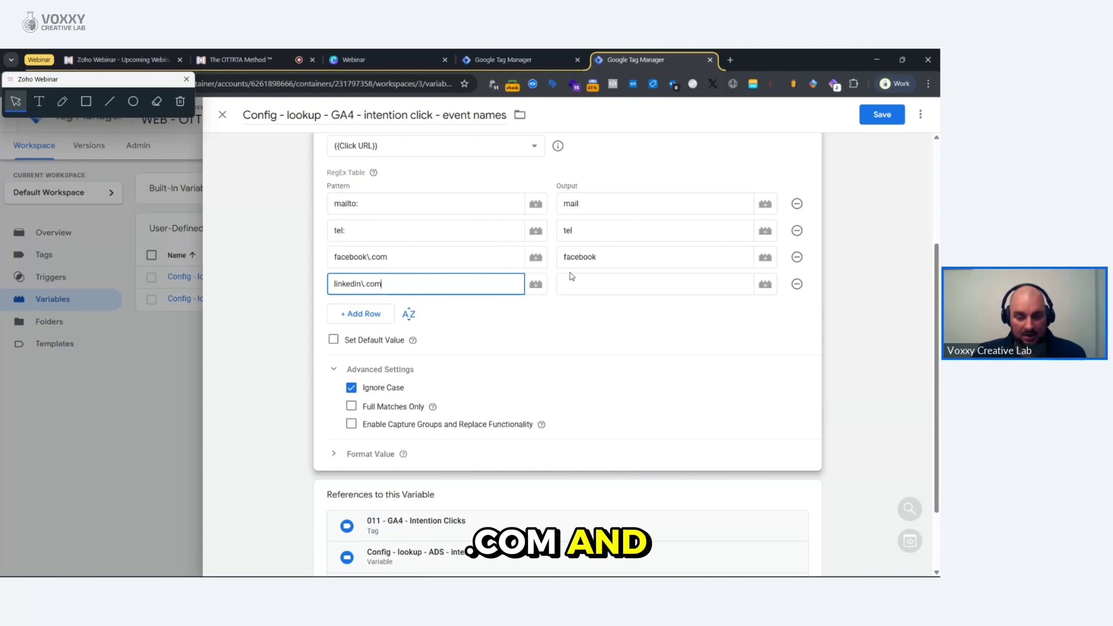
# Step: Set the output of the new linkedin\.com row to linkedin and leave the table's edit mode
pyautogui.click(599, 275)
pyautogui.write('linkedin')
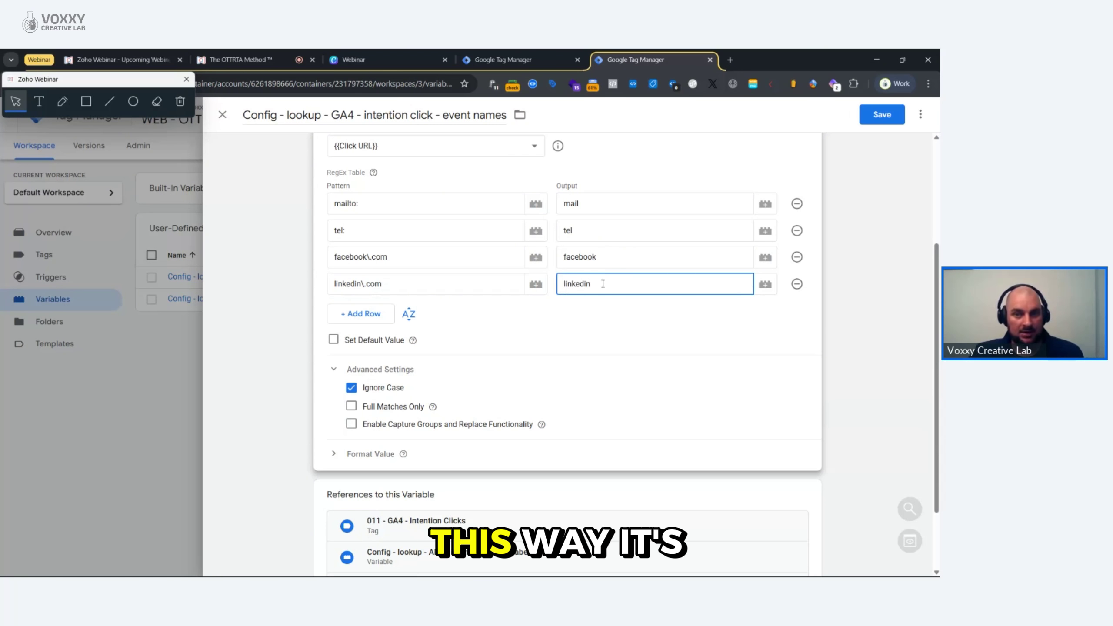
pyautogui.doubleClick(604, 285)
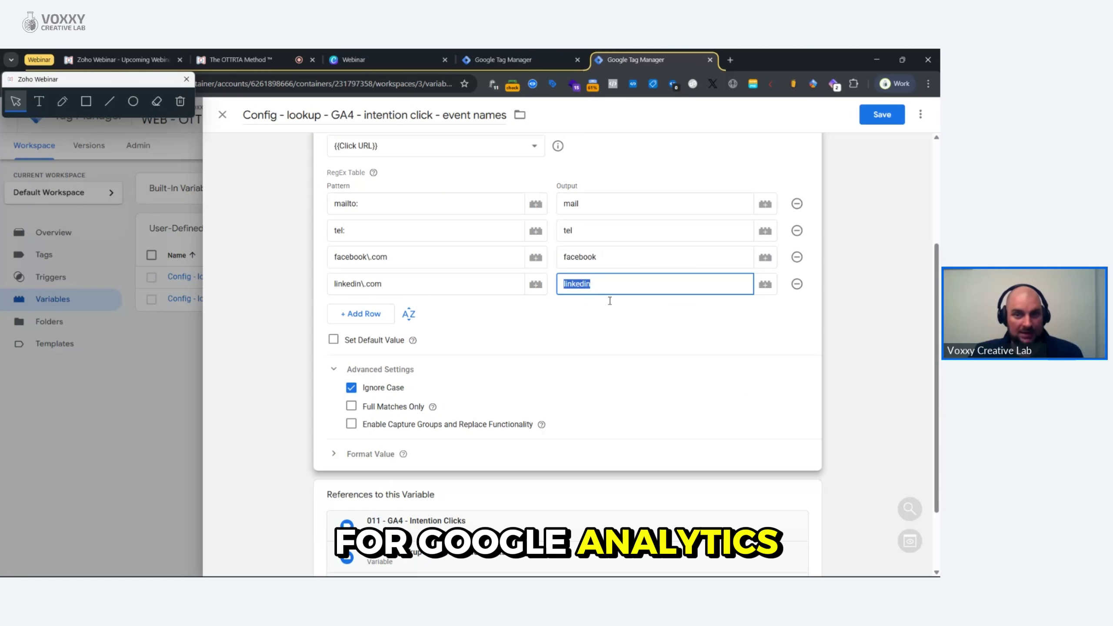
pyautogui.click(619, 321)
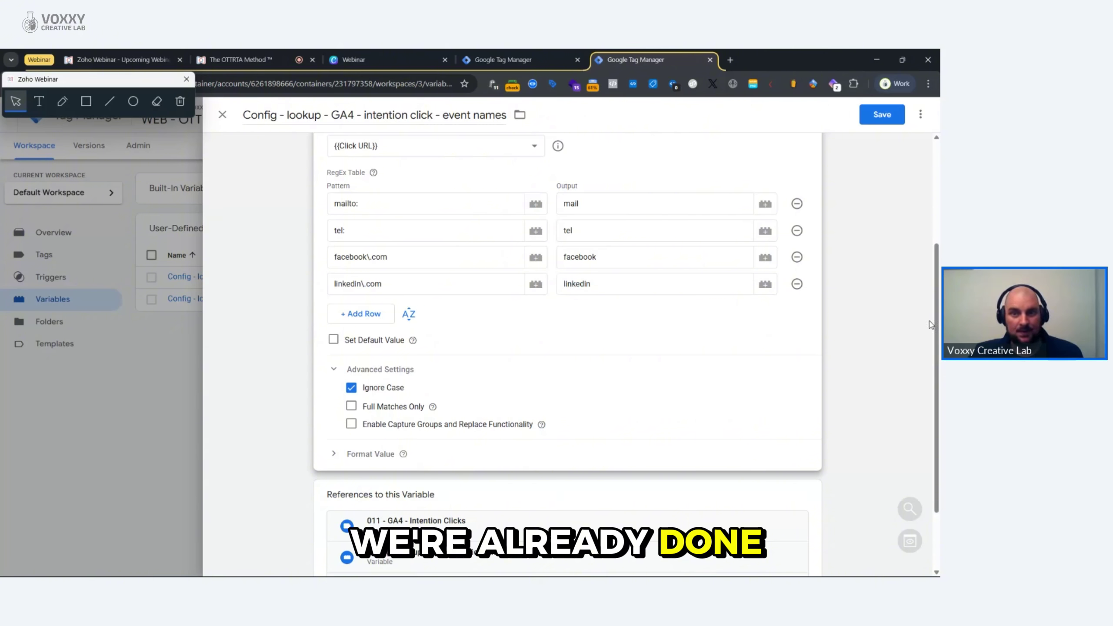
pyautogui.click(881, 305)
# Step: Review the variable's configuration, briefly outline its References to this Variable section with a rectangle annotation, and clear the annotation
pyautogui.scroll(2, 934, 253)
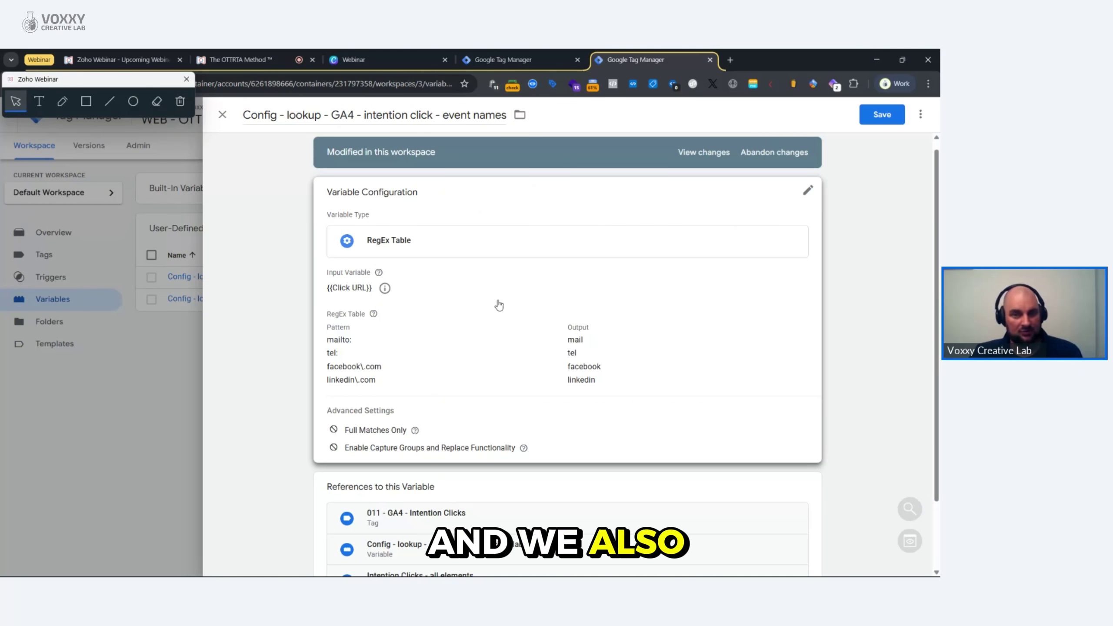
pyautogui.scroll(1, 499, 306)
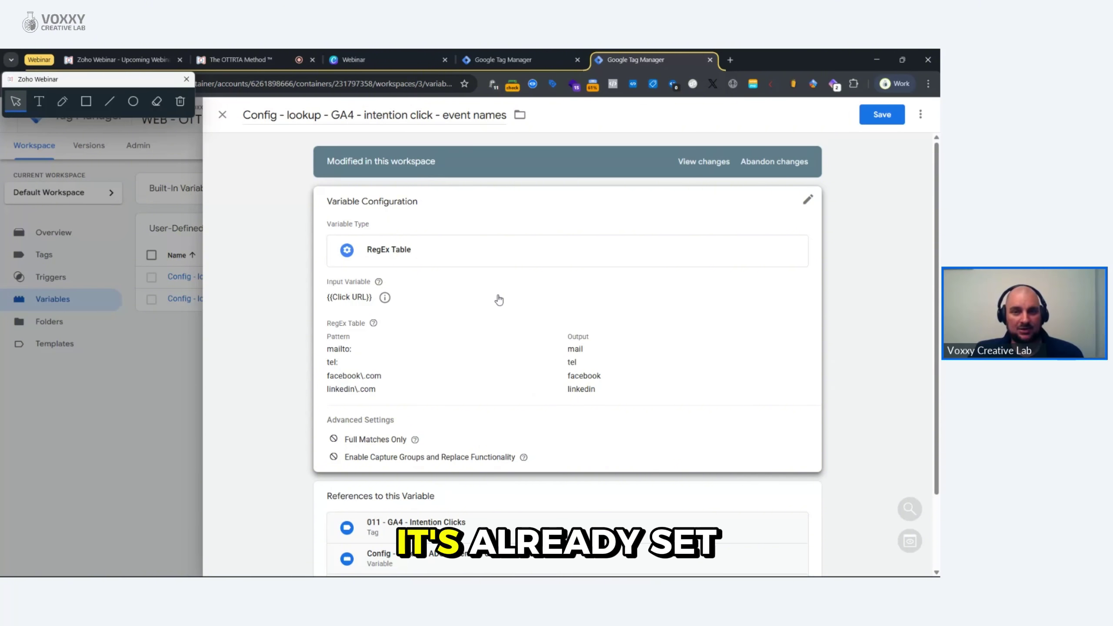
pyautogui.scroll(-3, 504, 298)
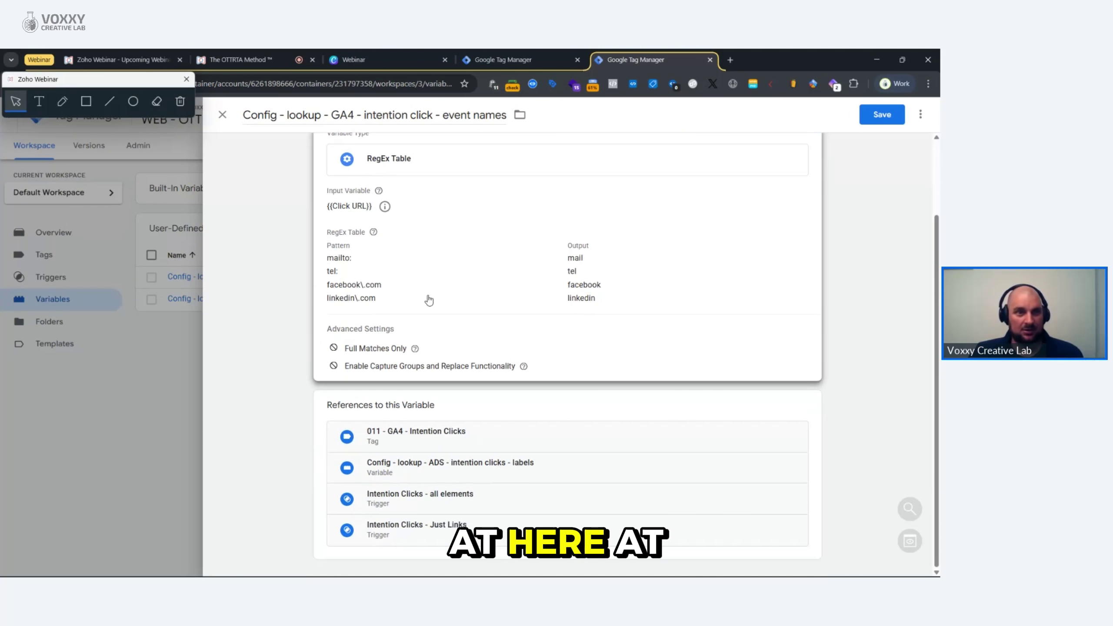
pyautogui.click(86, 101)
pyautogui.moveTo(296, 375); pyautogui.dragTo(612, 550)
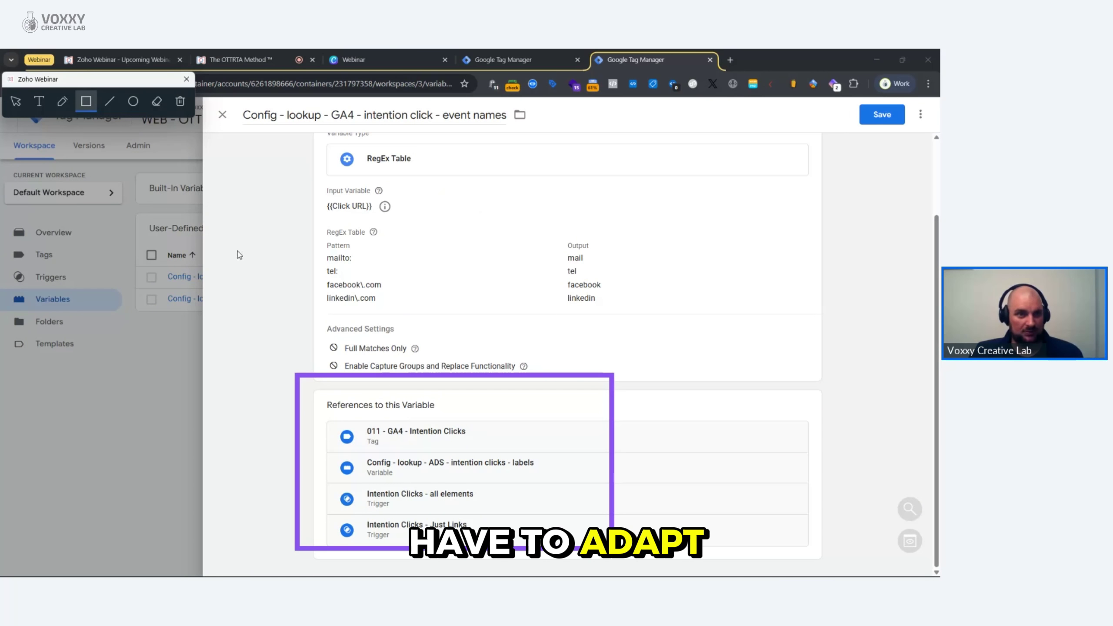
pyautogui.click(180, 101)
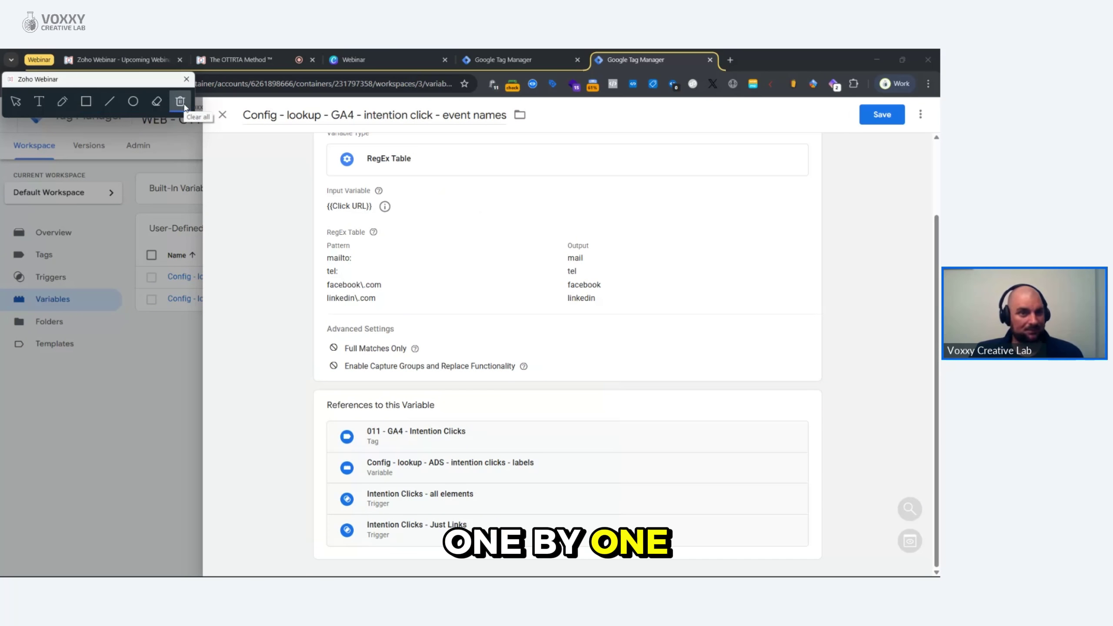
pyautogui.click(15, 101)
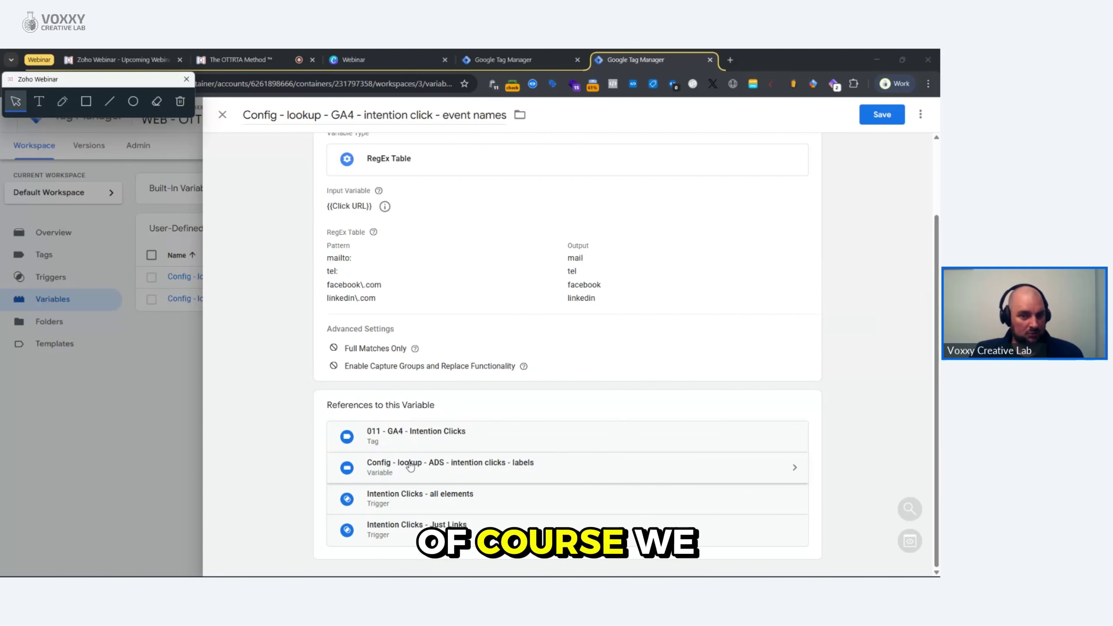
# Step: View the referenced 011 - GA4 - Intention Clicks tag and the ADS intention clicks labels lookup, returning to the event names variable
pyautogui.click(419, 438)
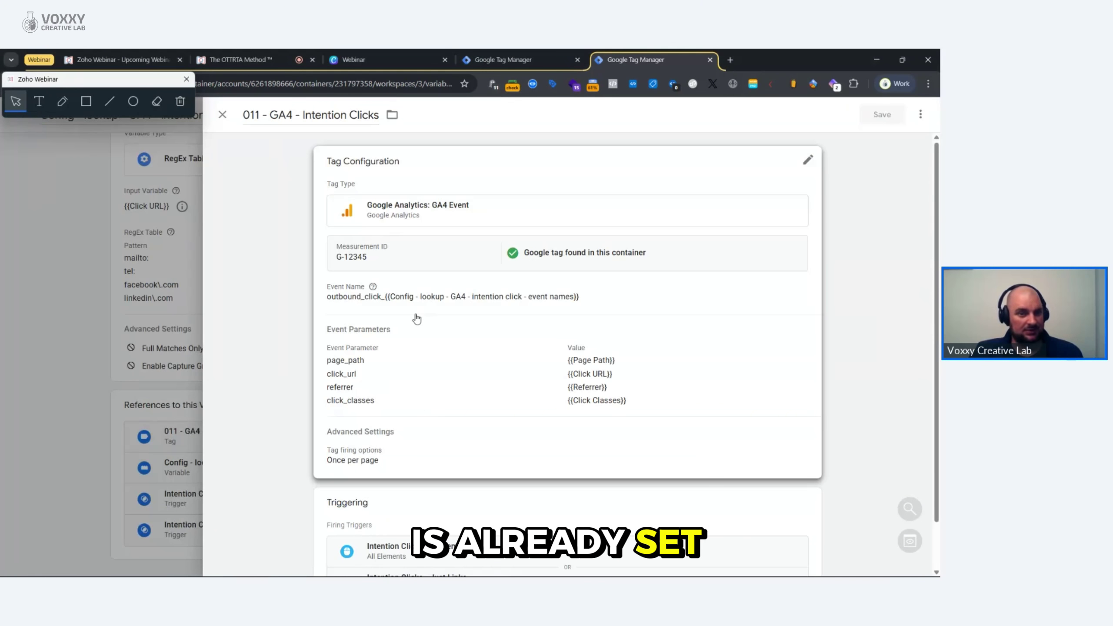
pyautogui.click(158, 358)
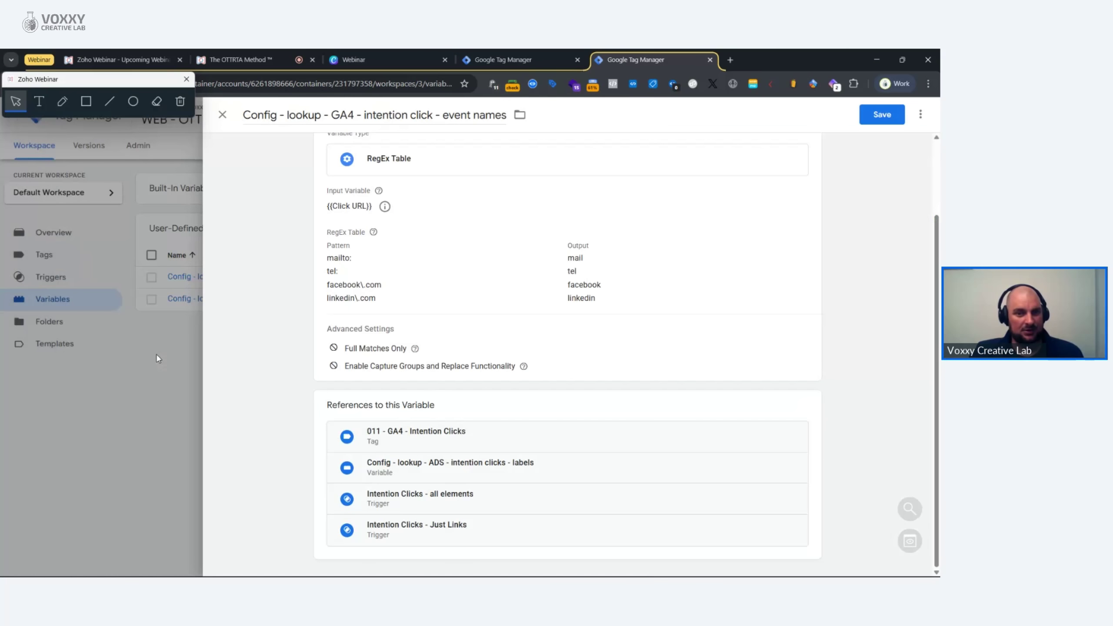
pyautogui.click(432, 477)
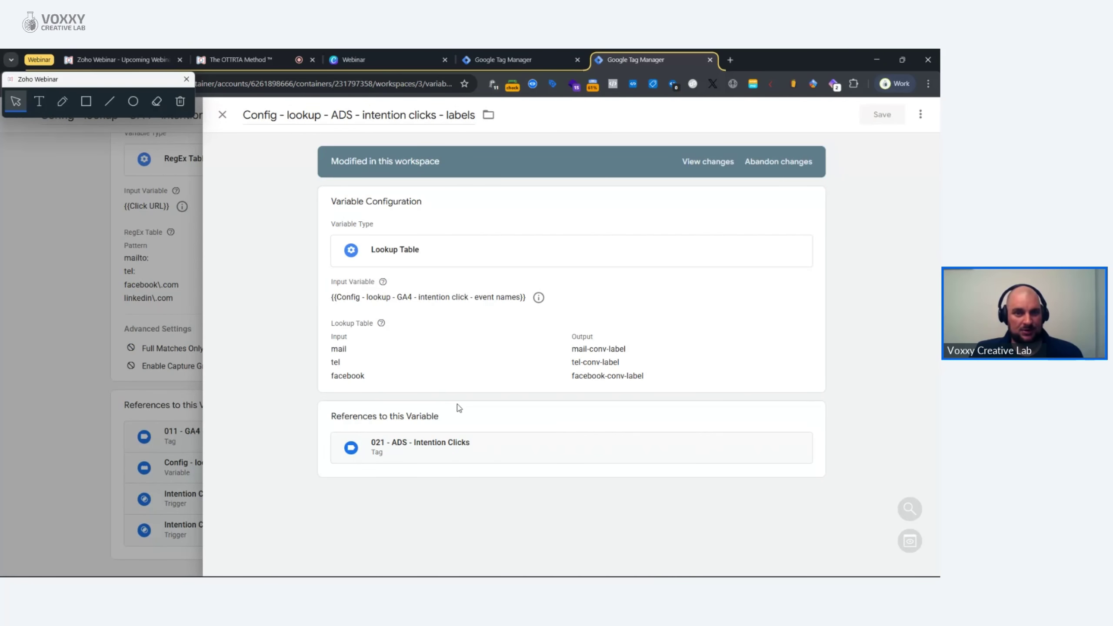
pyautogui.click(188, 368)
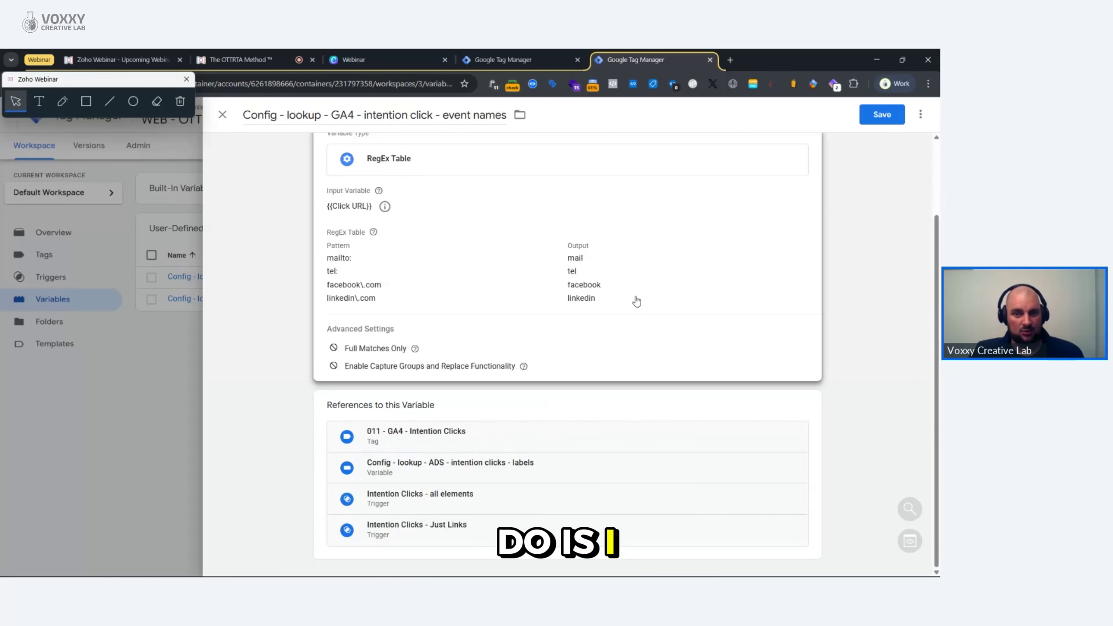
# Step: Copy the linkedin output and use it as the input of a new row in the Config - lookup - ADS - intention clicks - labels variable
pyautogui.click(633, 301)
pyautogui.click(592, 358)
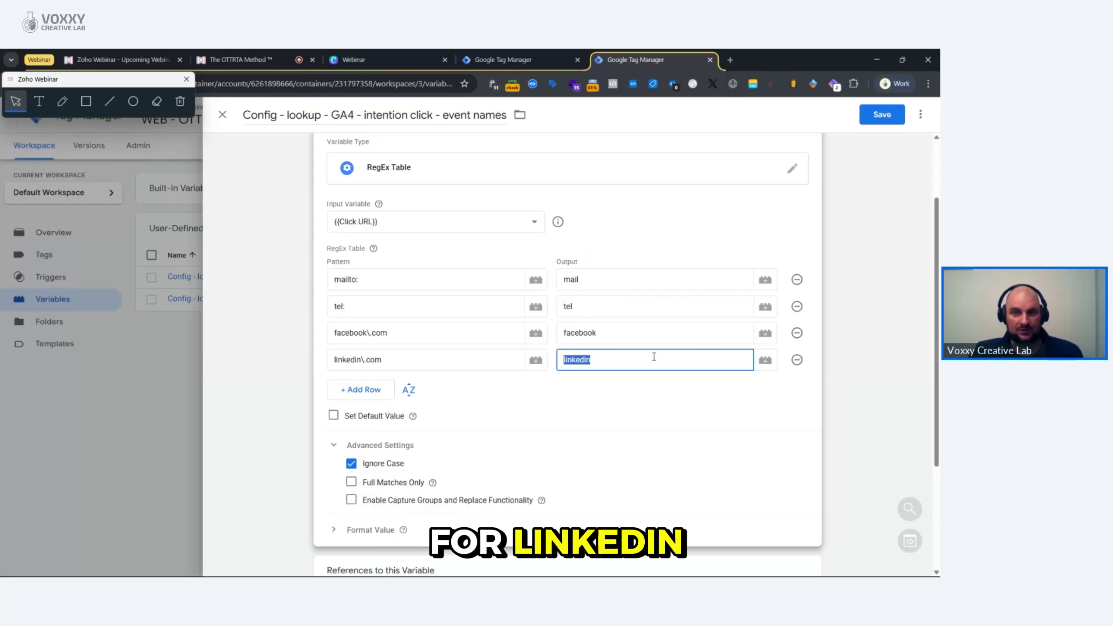
pyautogui.click(471, 455)
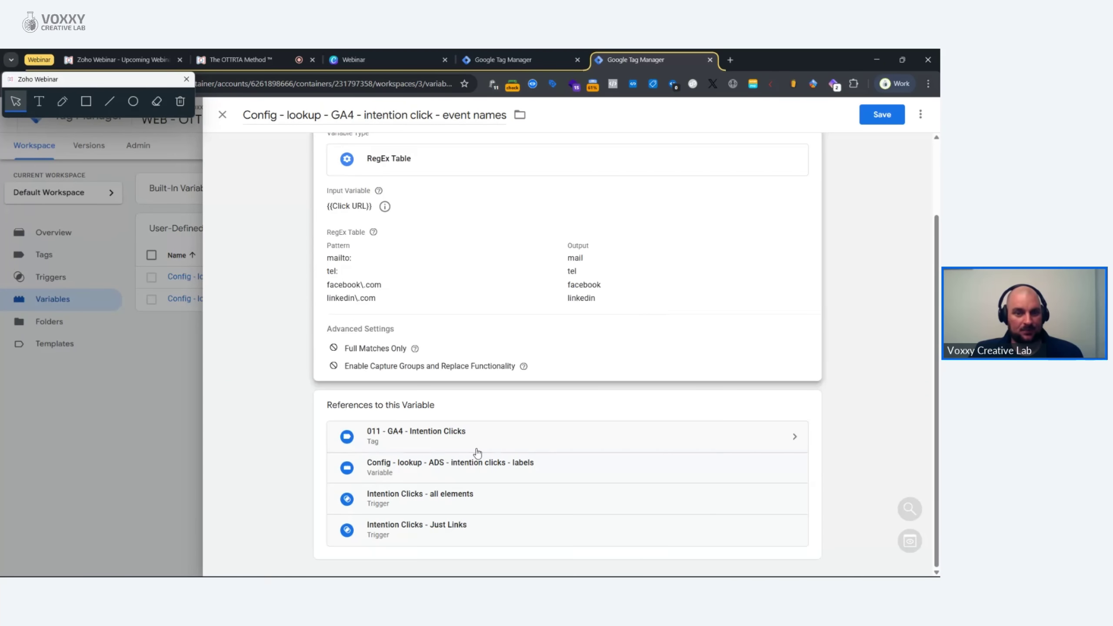
pyautogui.click(391, 468)
pyautogui.click(392, 368)
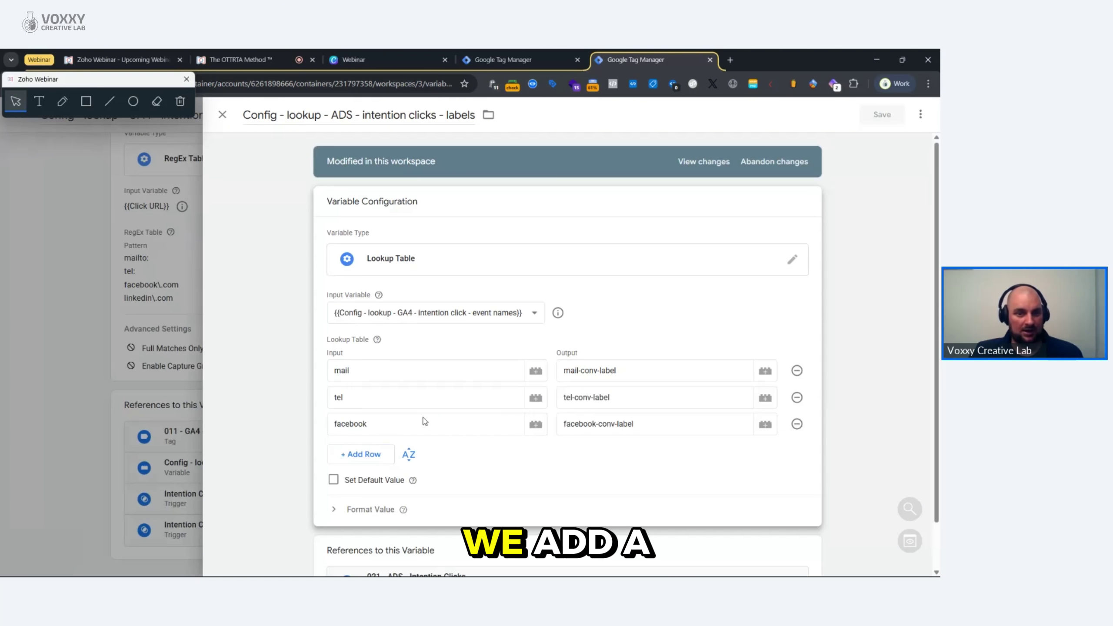
pyautogui.click(360, 454)
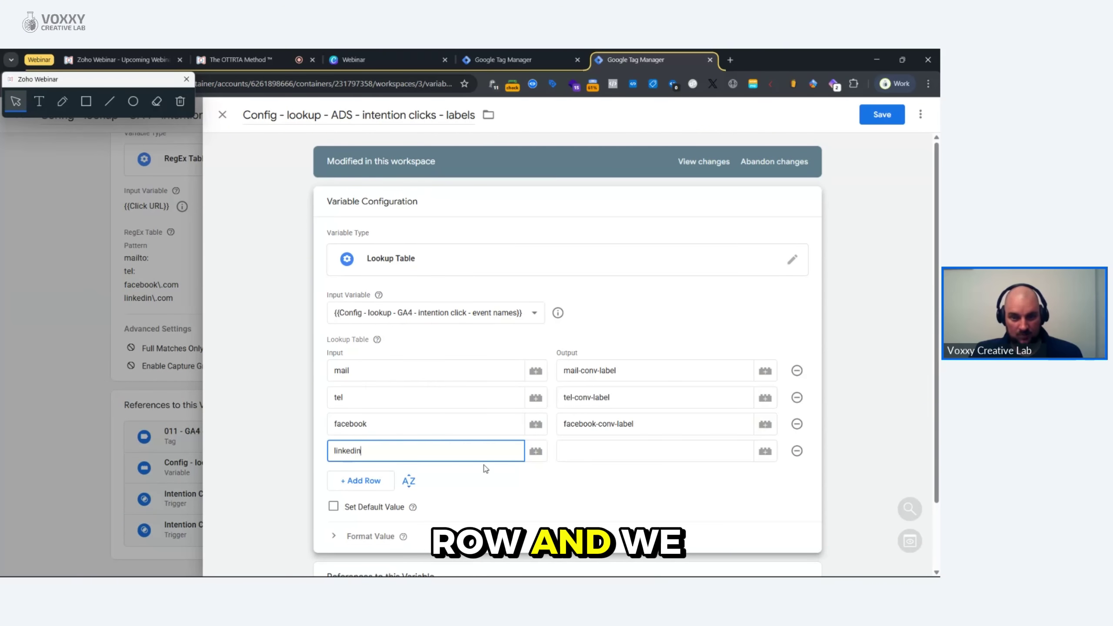
# Step: Set the new linkedin row's output to linkedin-conv-label and save the ADS labels lookup variable
pyautogui.click(585, 450)
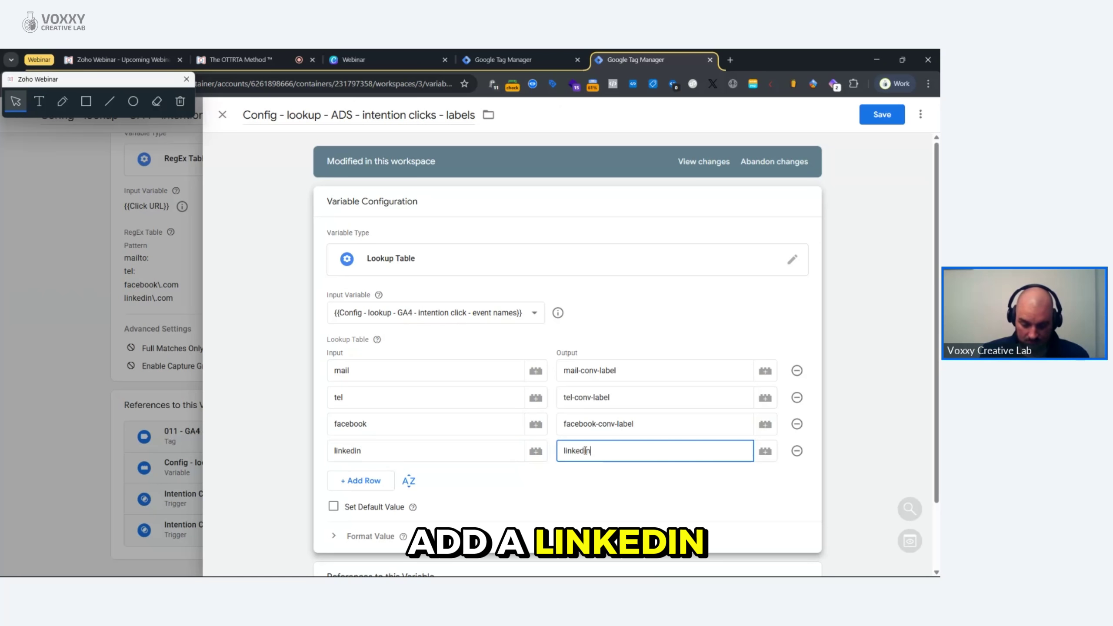
pyautogui.write('linkedin-conv')
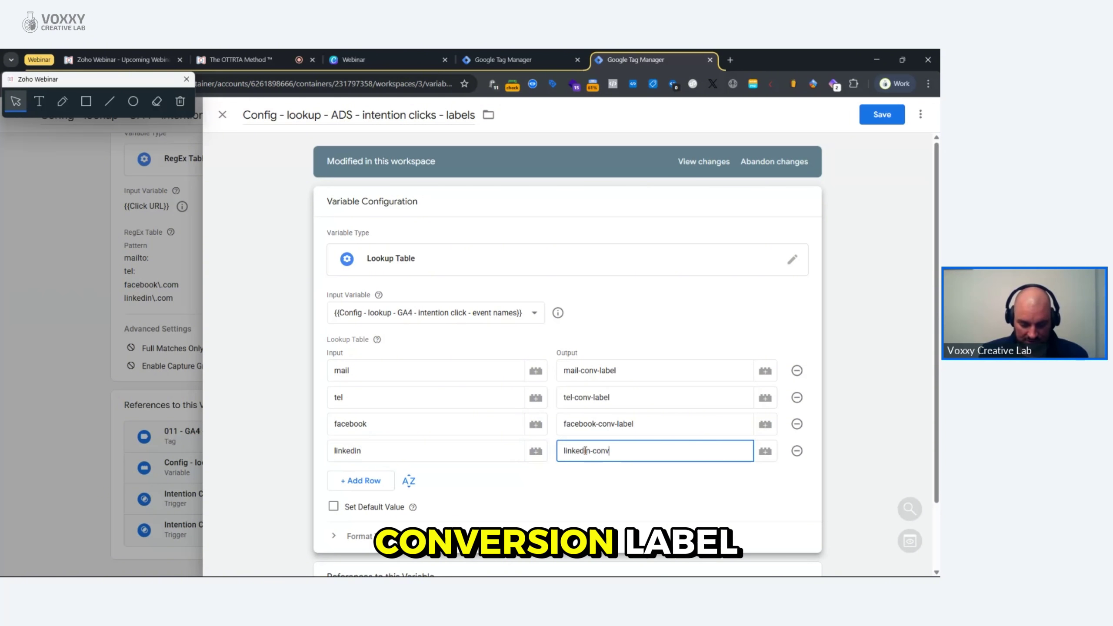
pyautogui.write('-label')
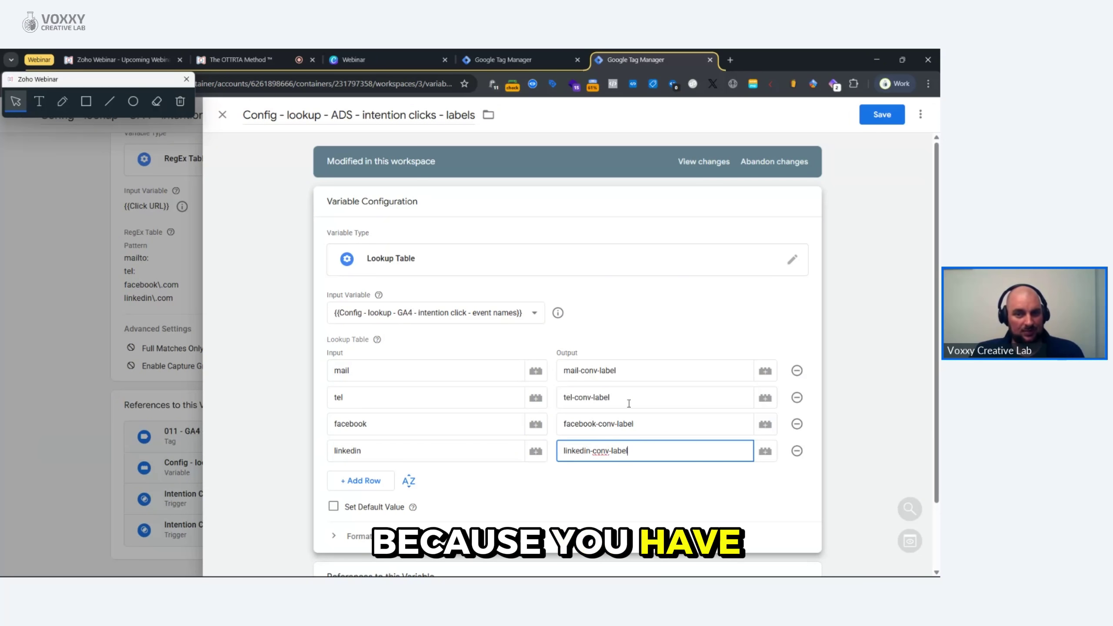
pyautogui.scroll(-2, 717, 354)
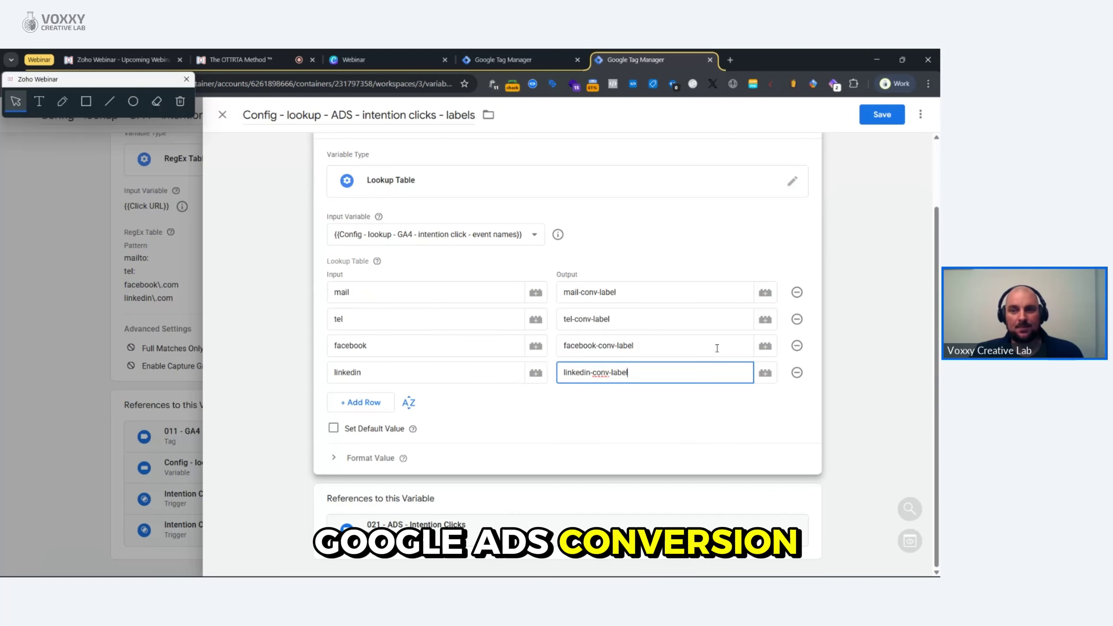
pyautogui.scroll(2, 717, 347)
pyautogui.click(846, 319)
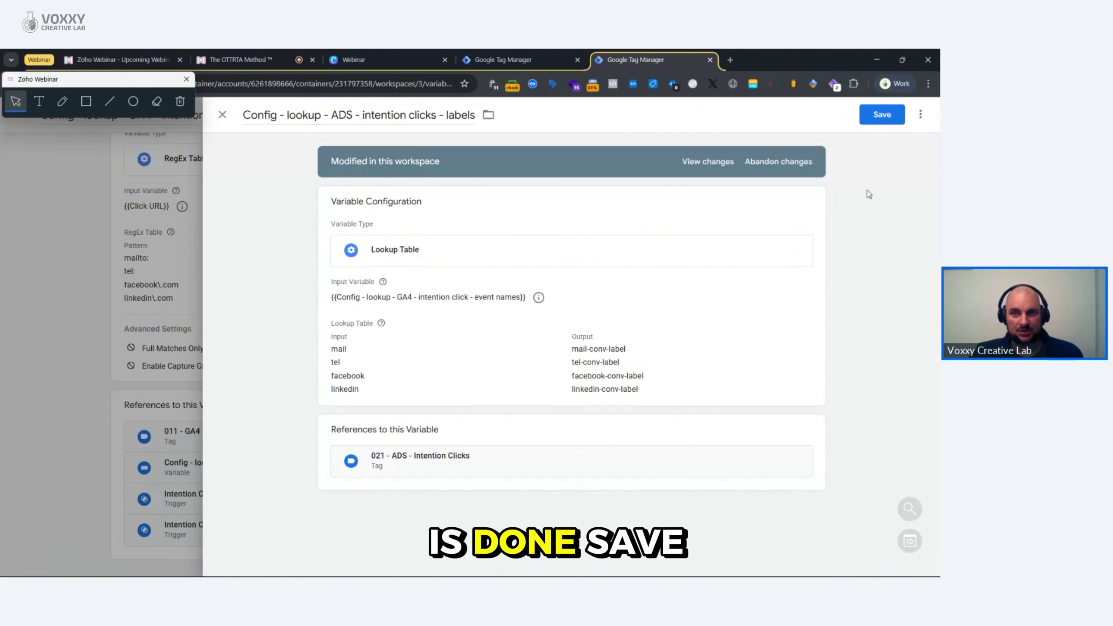
pyautogui.click(882, 114)
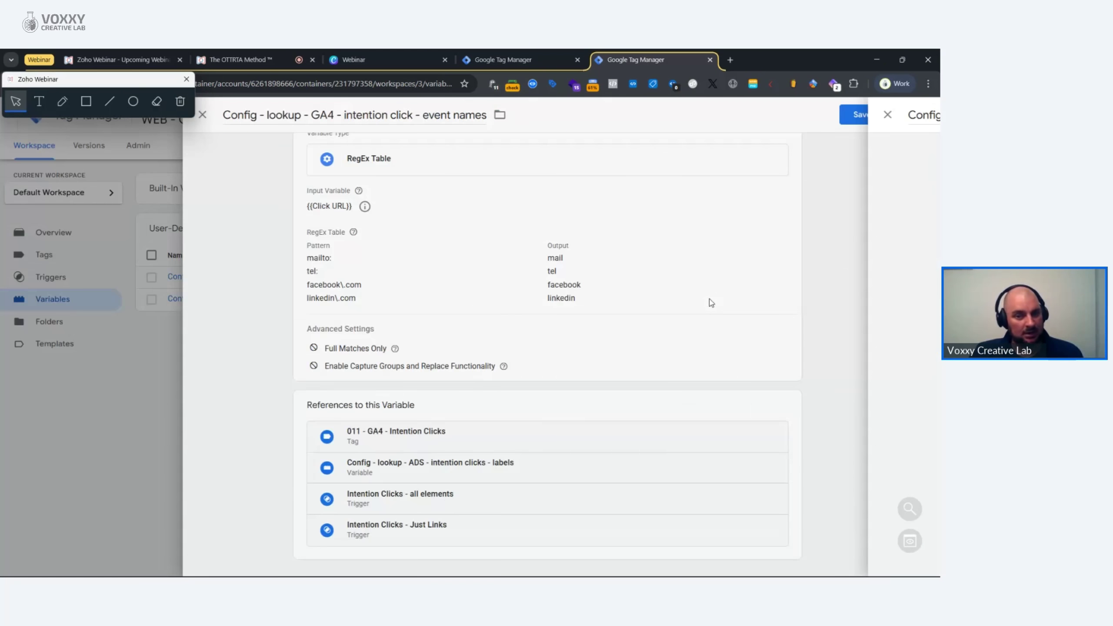
# Step: Append |linkedin to the RegEx condition of the Intention Clicks - all elements trigger and save it
pyautogui.click(441, 502)
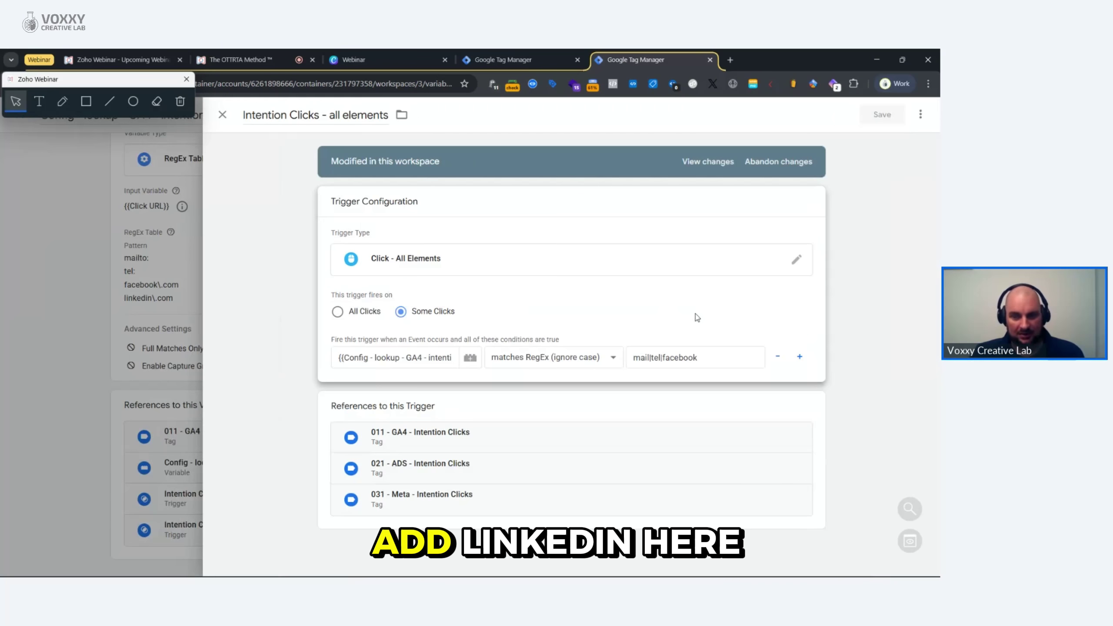
pyautogui.click(722, 356)
pyautogui.write('|')
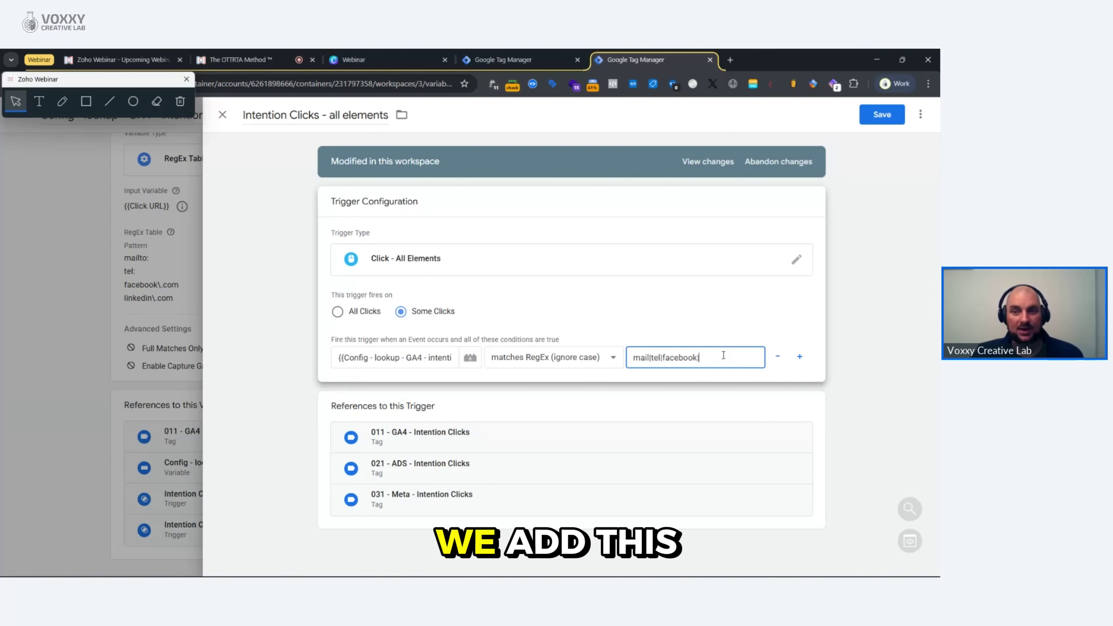
pyautogui.write('linkedin')
pyautogui.press('Return')
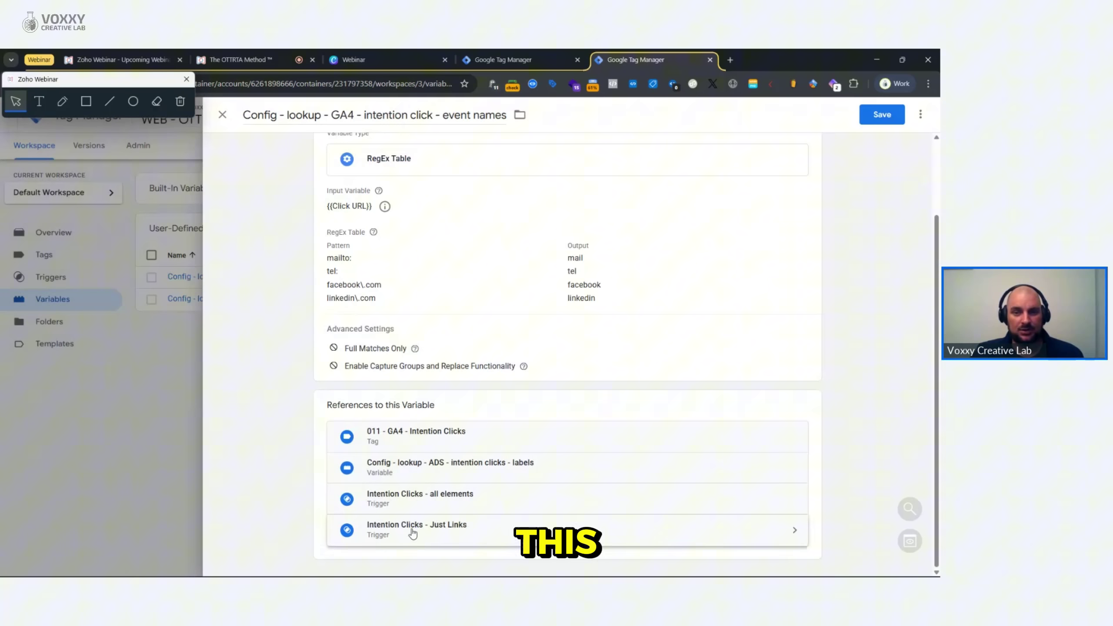
# Step: Append |linkedin to the RegEx condition of the Intention Clicks - Just Links trigger, then save the trigger and the event names lookup variable
pyautogui.click(455, 526)
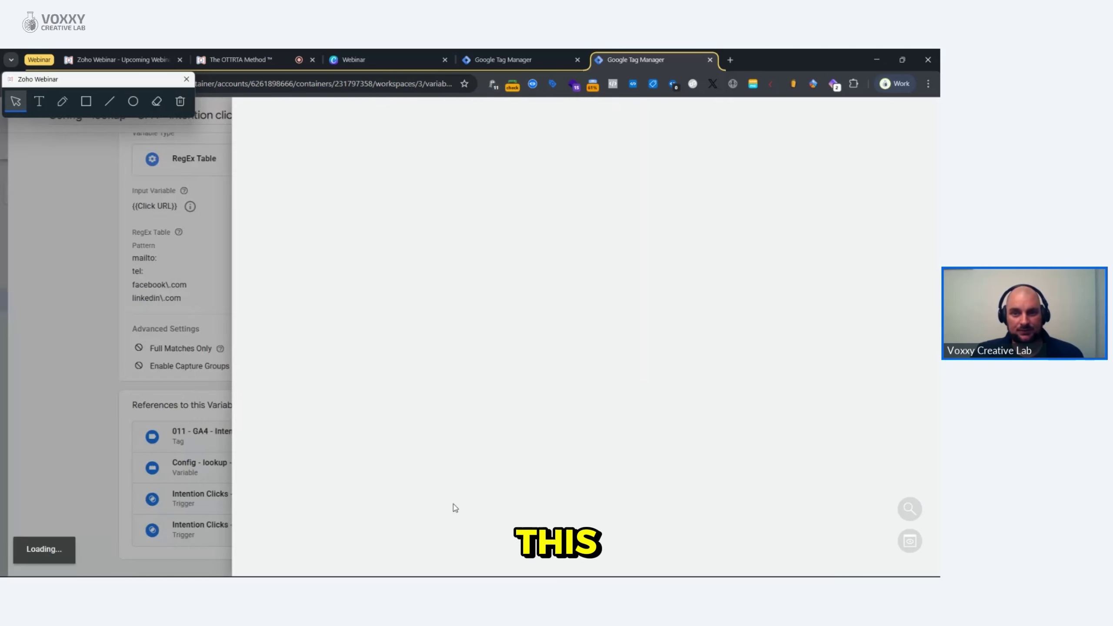
pyautogui.click(645, 315)
pyautogui.click(725, 397)
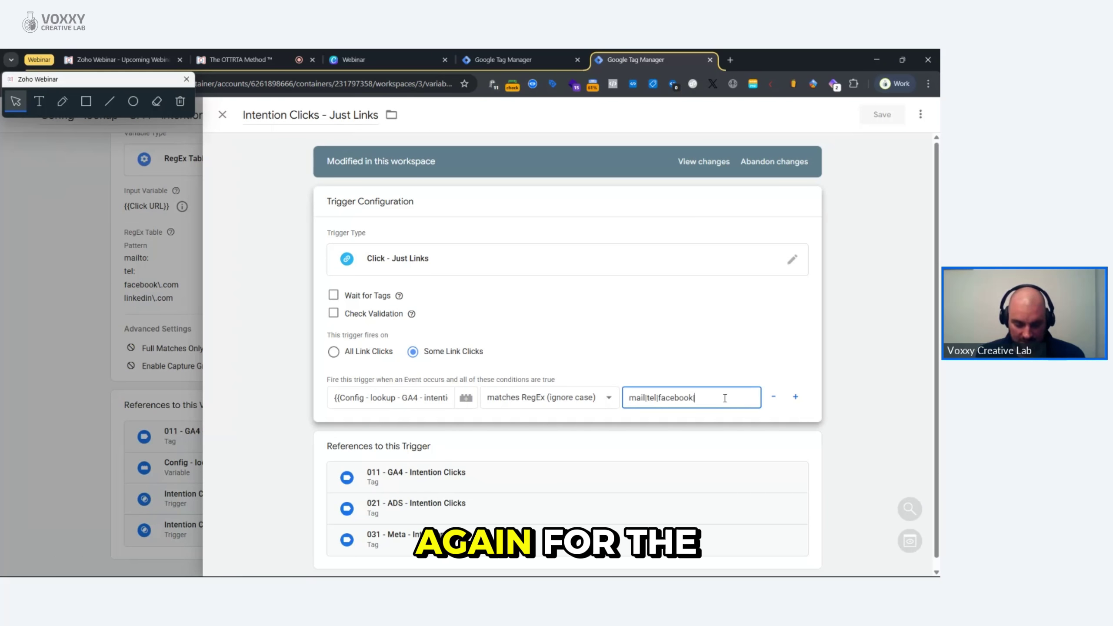
pyautogui.write('|linkedin')
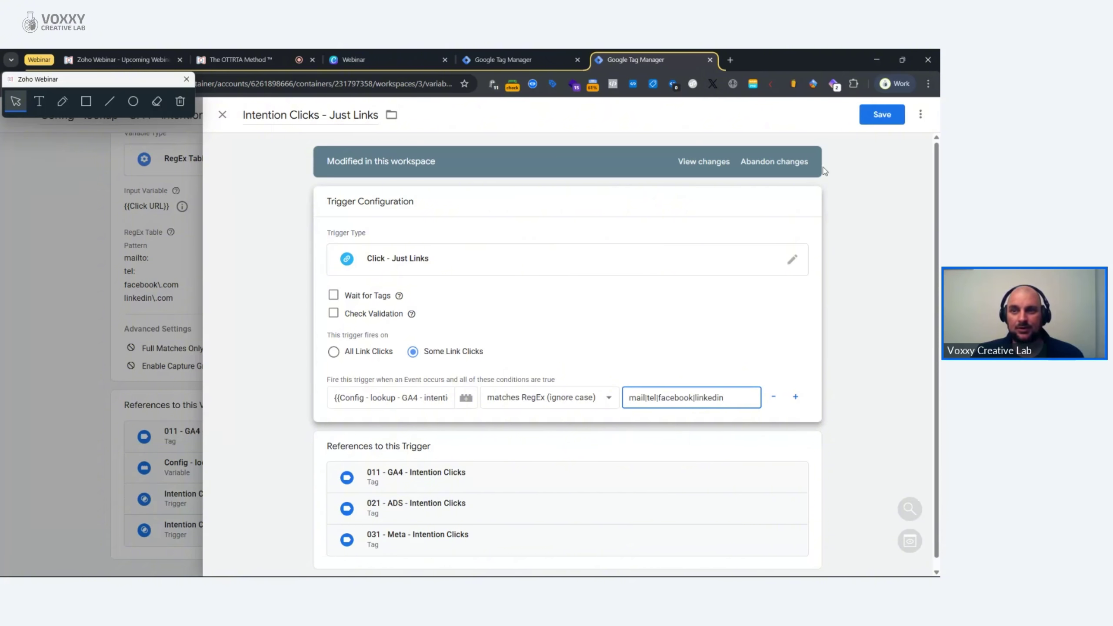
pyautogui.click(882, 114)
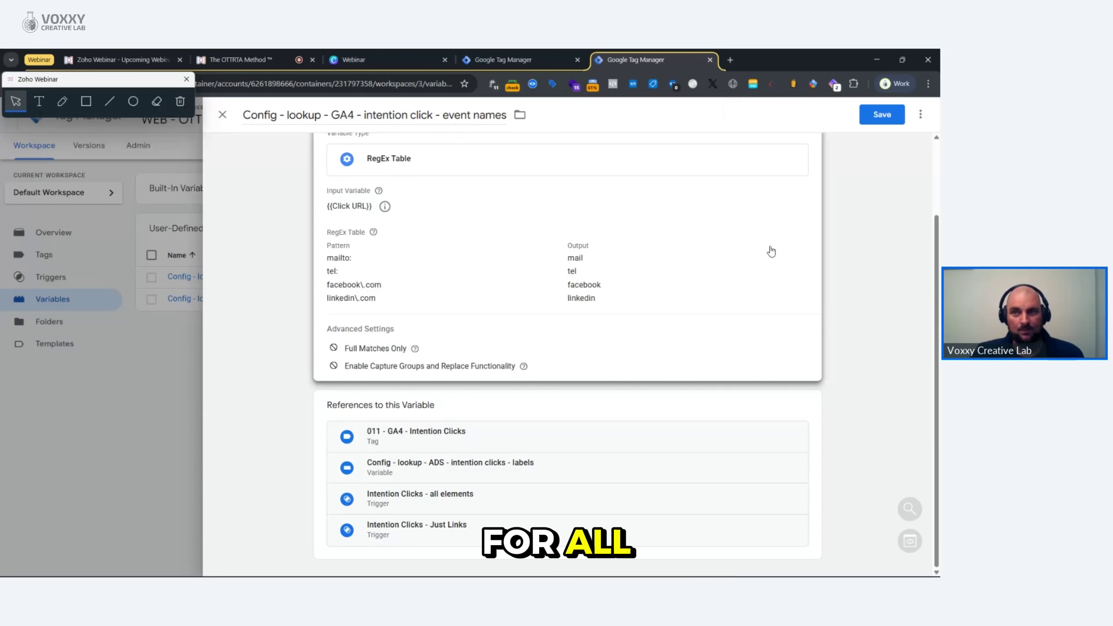
pyautogui.click(872, 116)
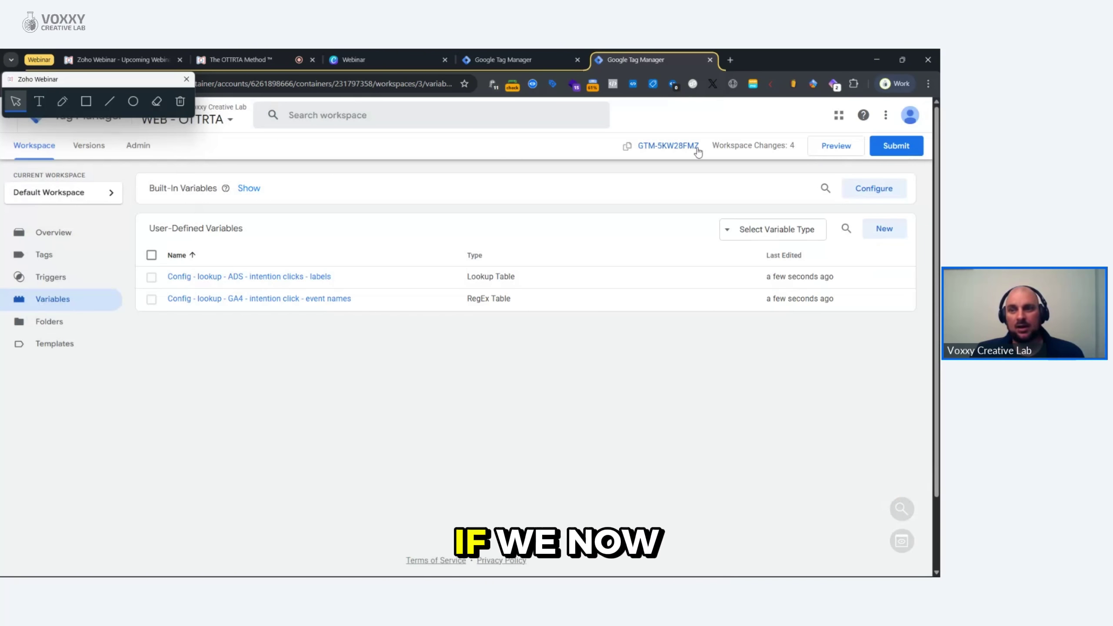
pyautogui.click(835, 148)
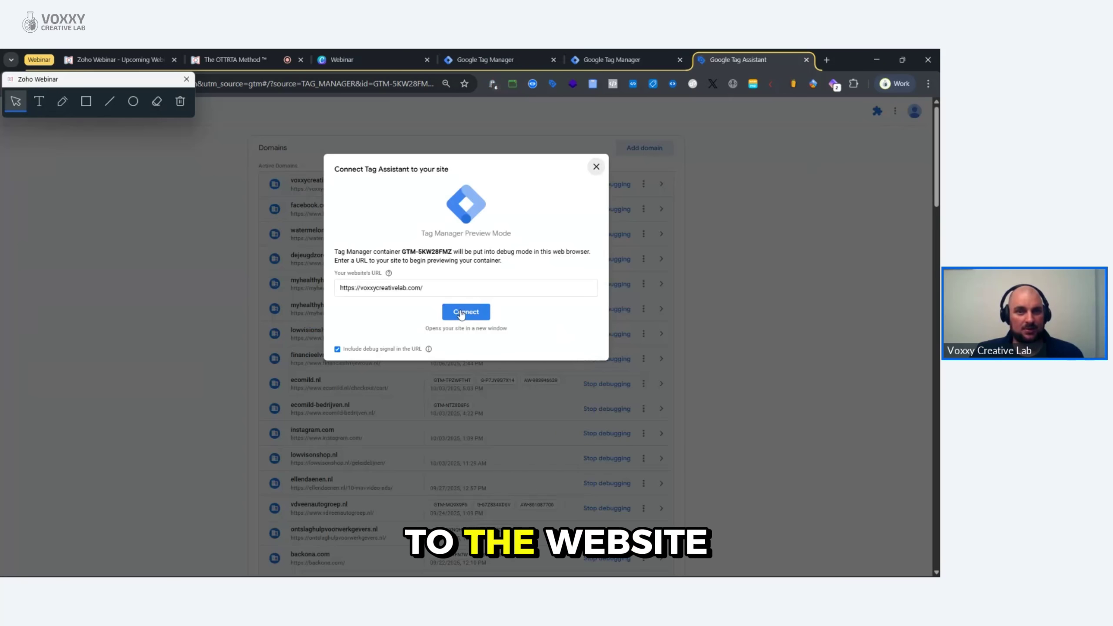
pyautogui.click(460, 312)
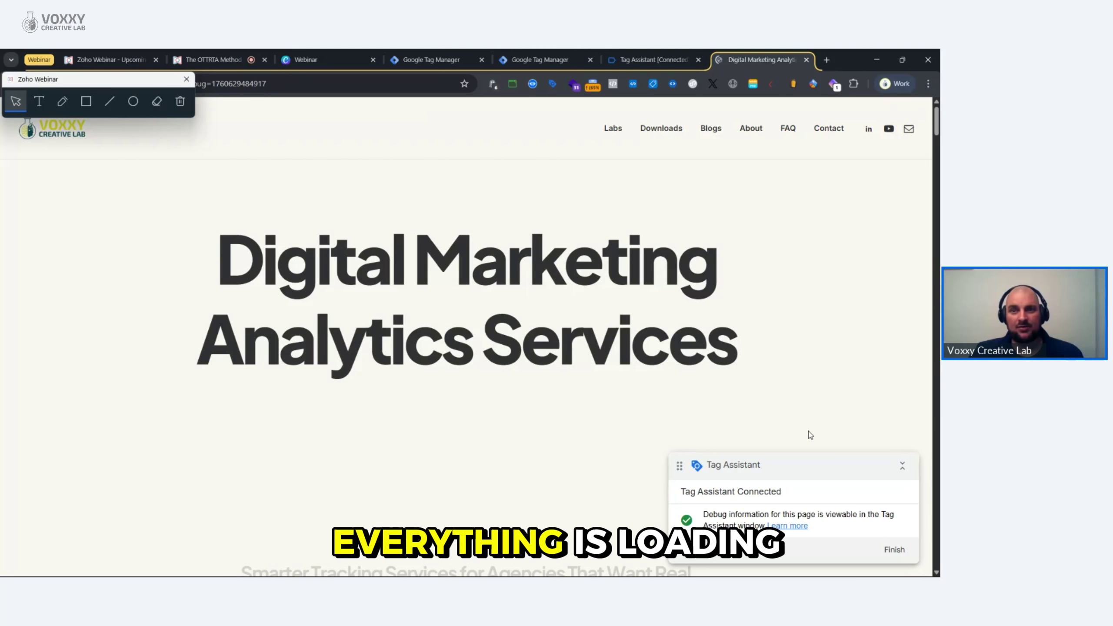
pyautogui.click(656, 64)
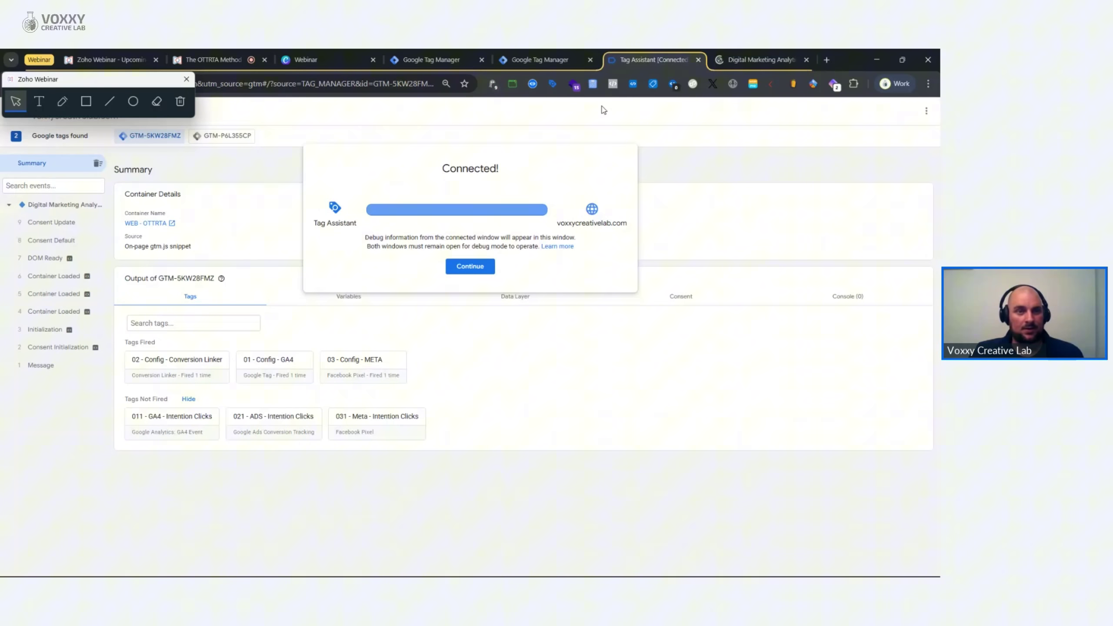
pyautogui.click(469, 266)
# Step: Mark the fired config tags and the unfired intention click tags with rectangles, then clear the annotations
pyautogui.click(84, 102)
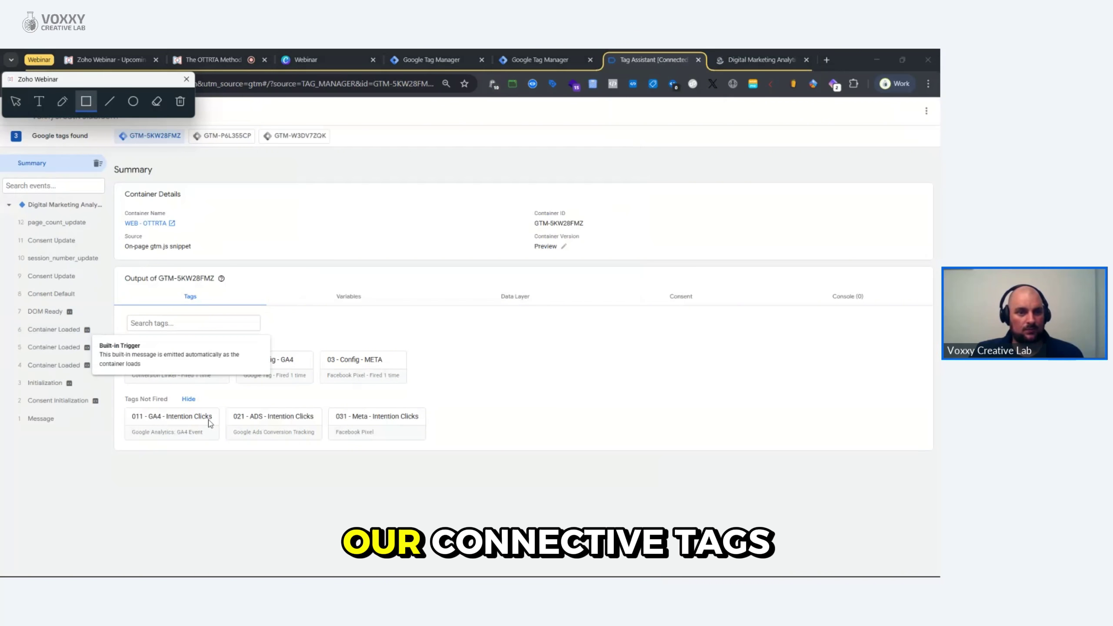
pyautogui.moveTo(110, 329)
pyautogui.mouseDown()
pyautogui.moveTo(470, 389)
pyautogui.moveTo(433, 401)
pyautogui.mouseUp()
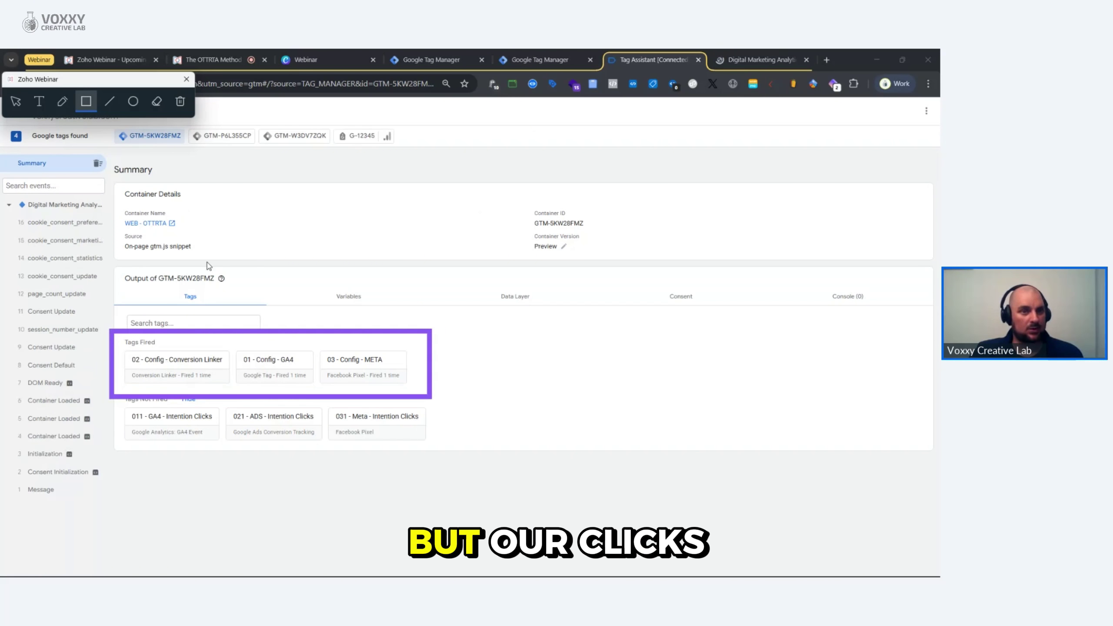
pyautogui.moveTo(108, 393)
pyautogui.mouseDown()
pyautogui.moveTo(170, 417)
pyautogui.moveTo(452, 450)
pyautogui.mouseUp()
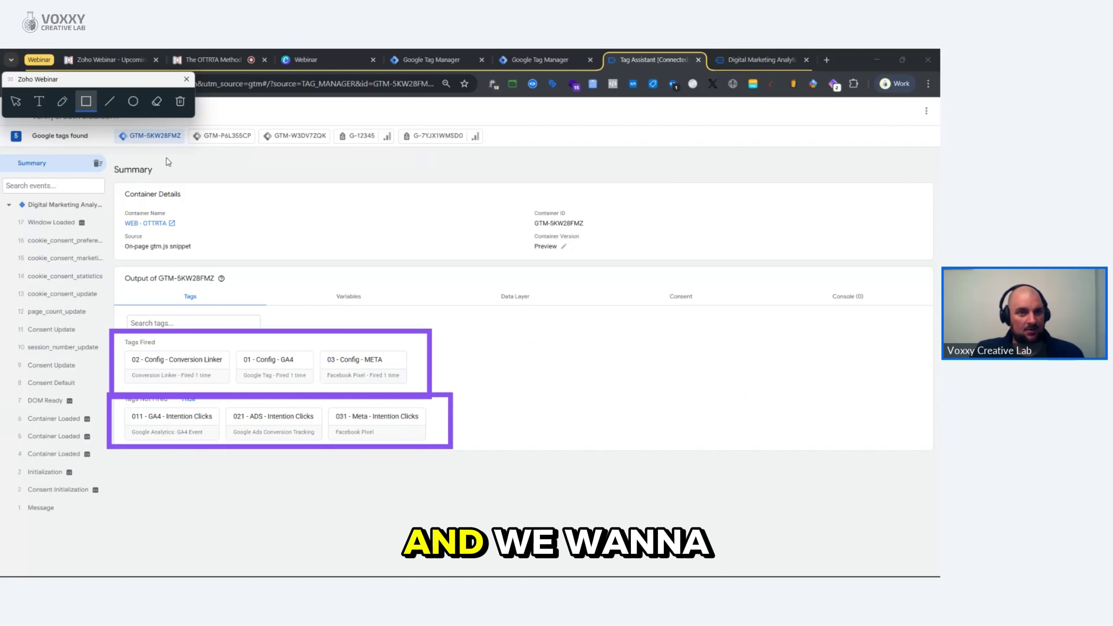
pyautogui.click(180, 102)
pyautogui.click(16, 101)
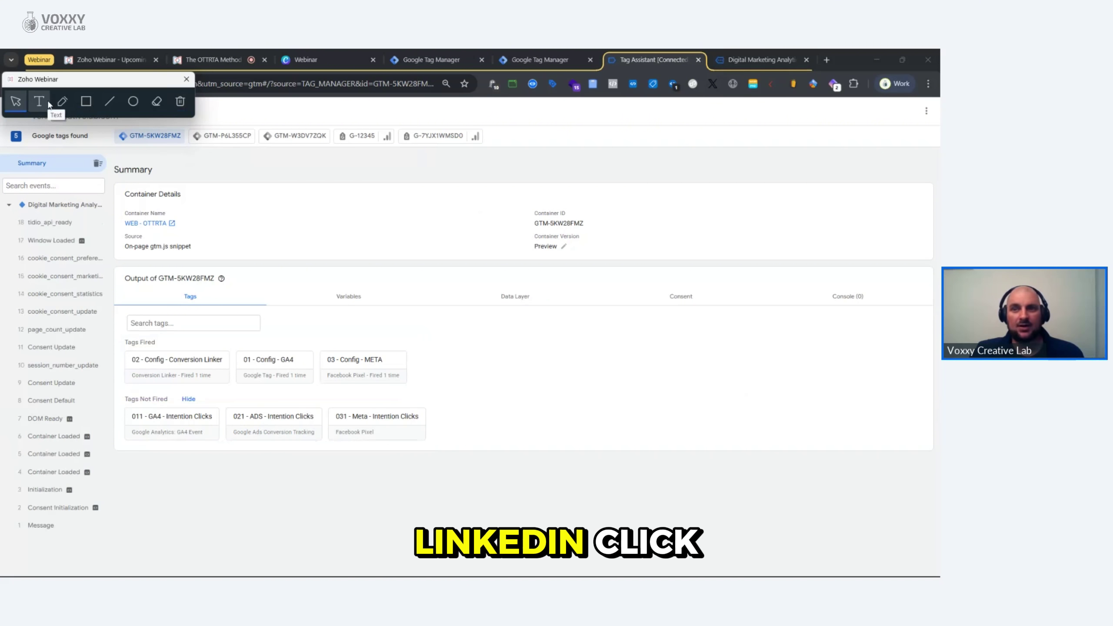
# Step: Trigger a LinkedIn link click on the previewed website, close the page it opens and return to Tag Assistant
pyautogui.click(751, 53)
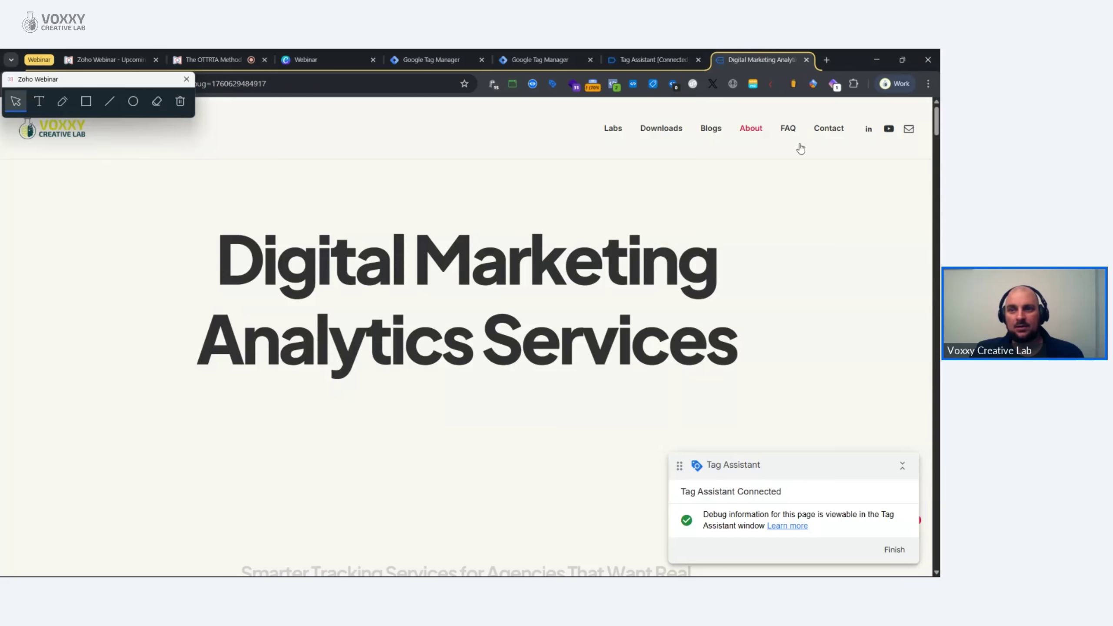
pyautogui.click(870, 131)
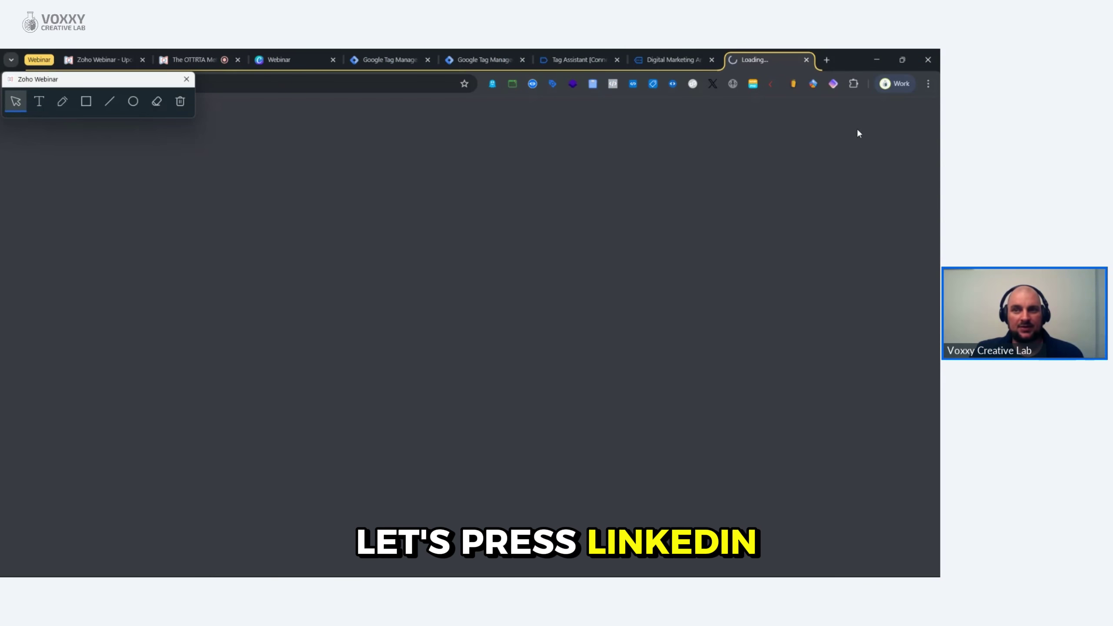
pyautogui.click(806, 60)
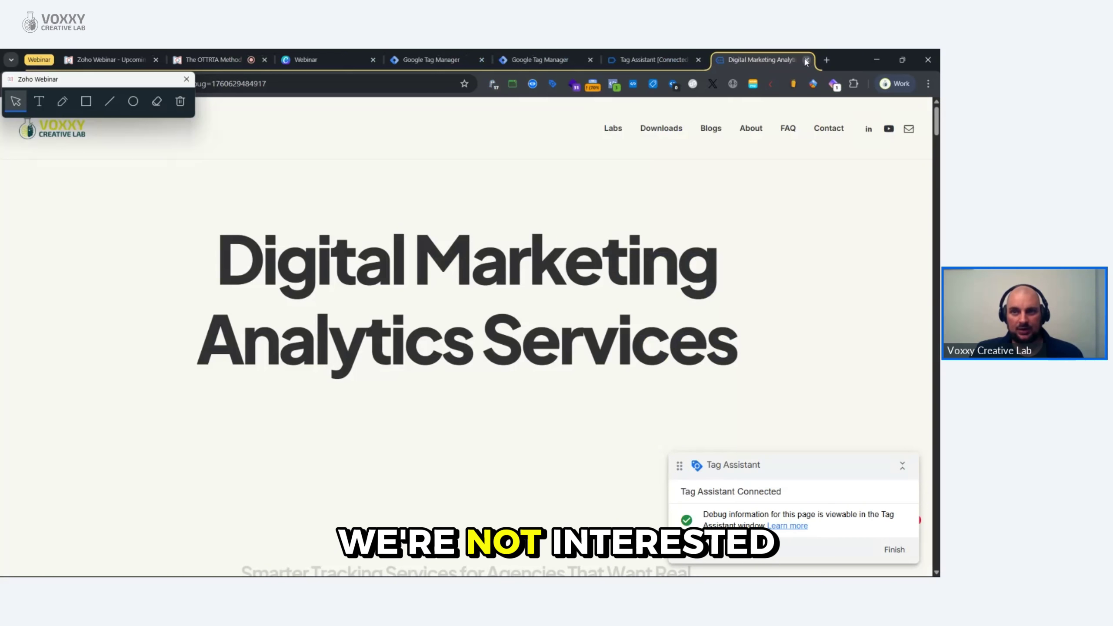
pyautogui.click(656, 59)
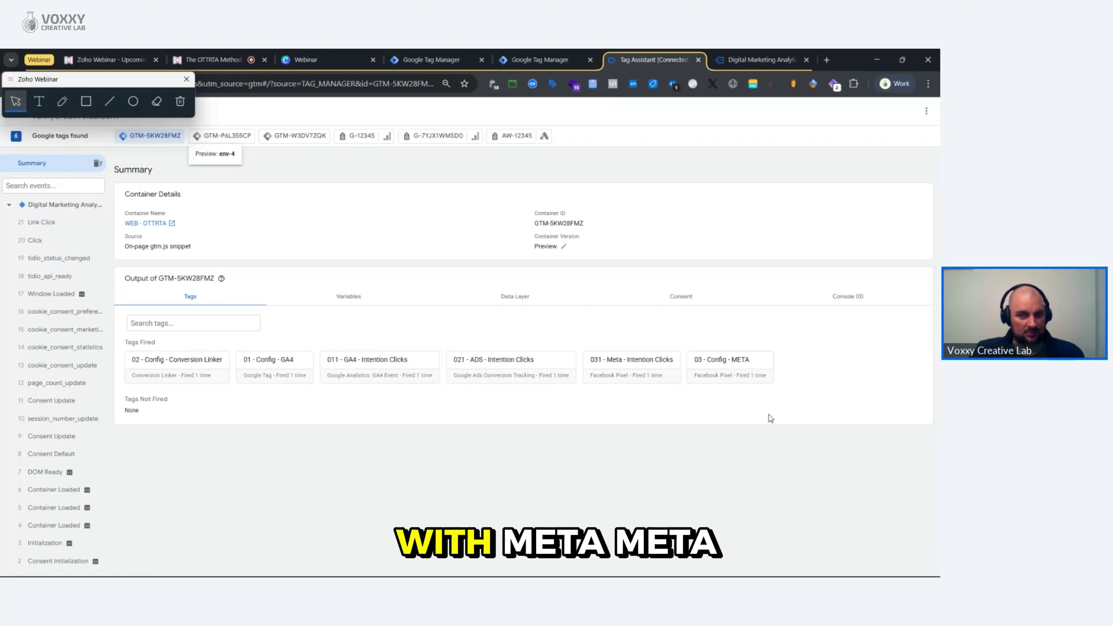
# Step: View the full properties of the 031 - Meta - Intention Clicks tag for its Link Click event
pyautogui.click(715, 368)
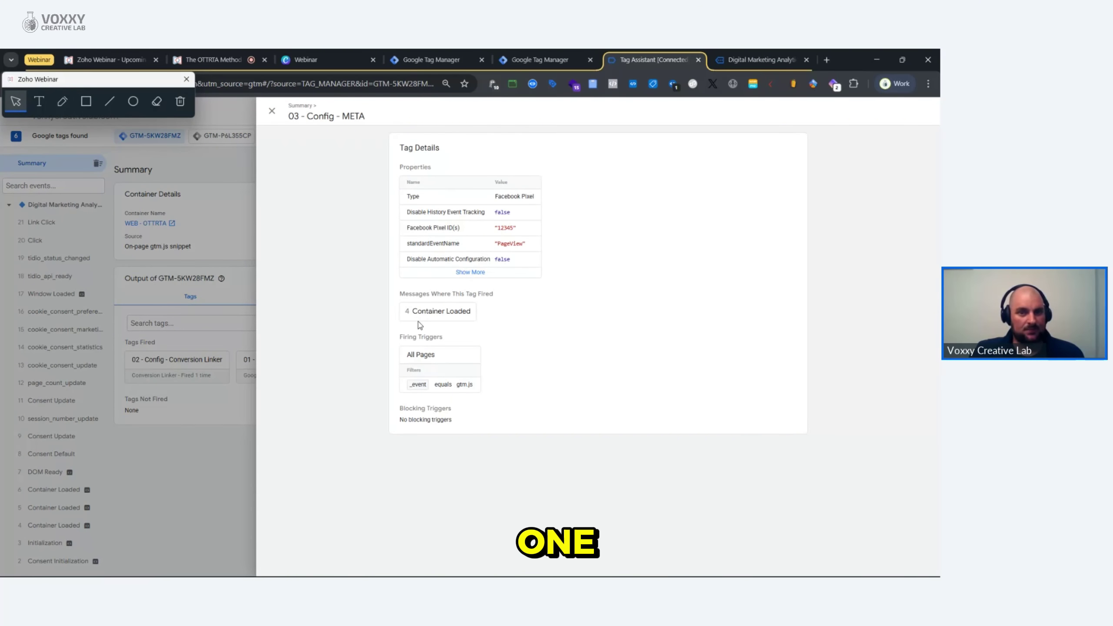
pyautogui.click(252, 403)
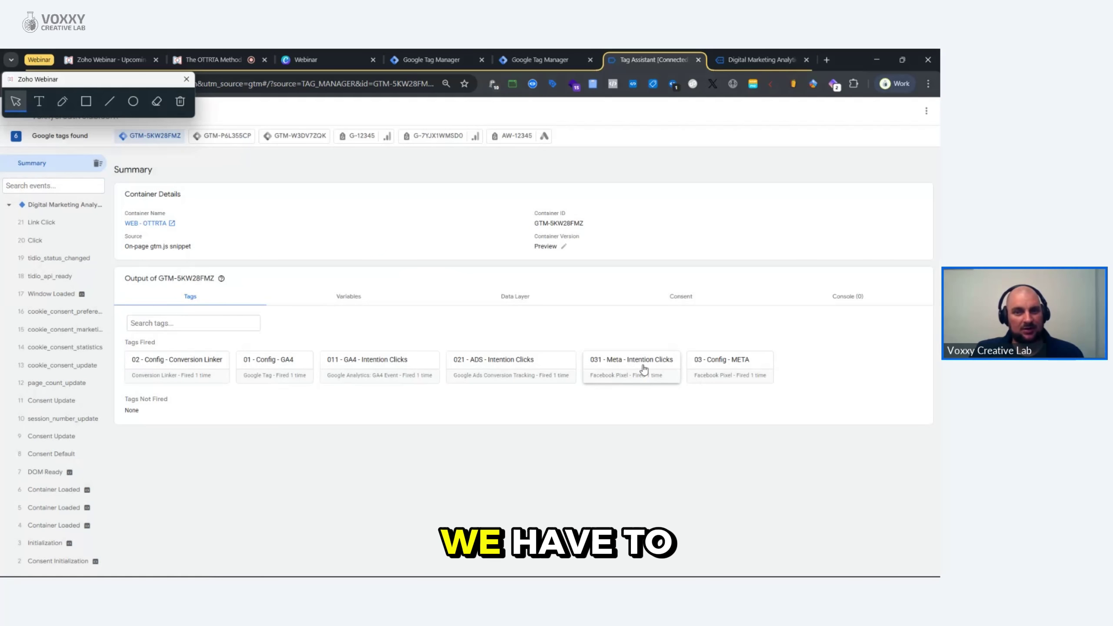
pyautogui.click(642, 372)
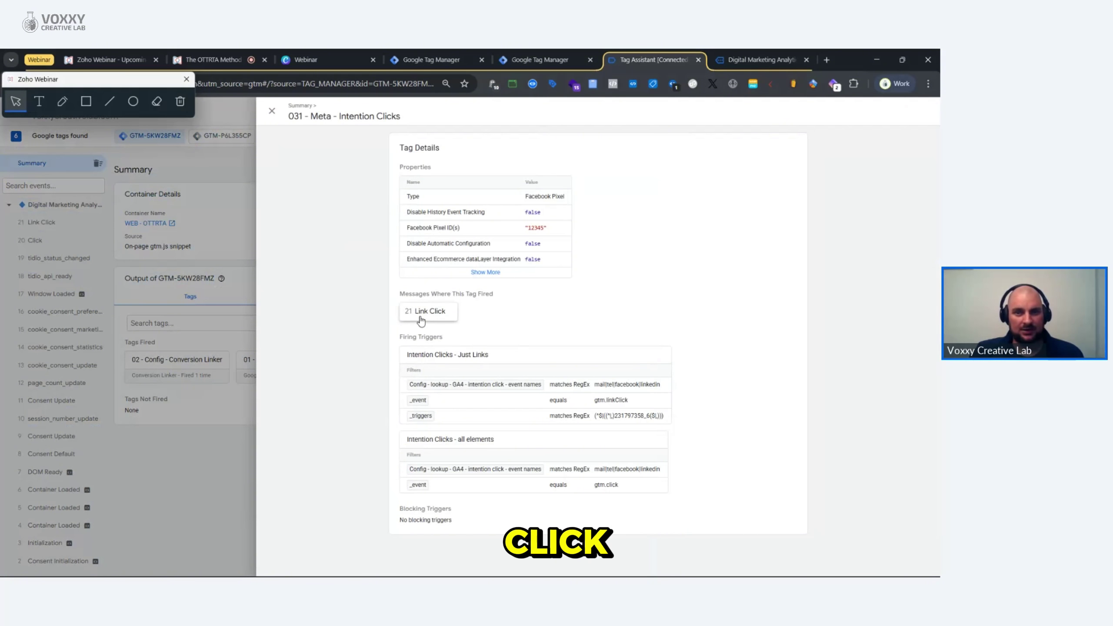
pyautogui.click(455, 311)
pyautogui.click(485, 288)
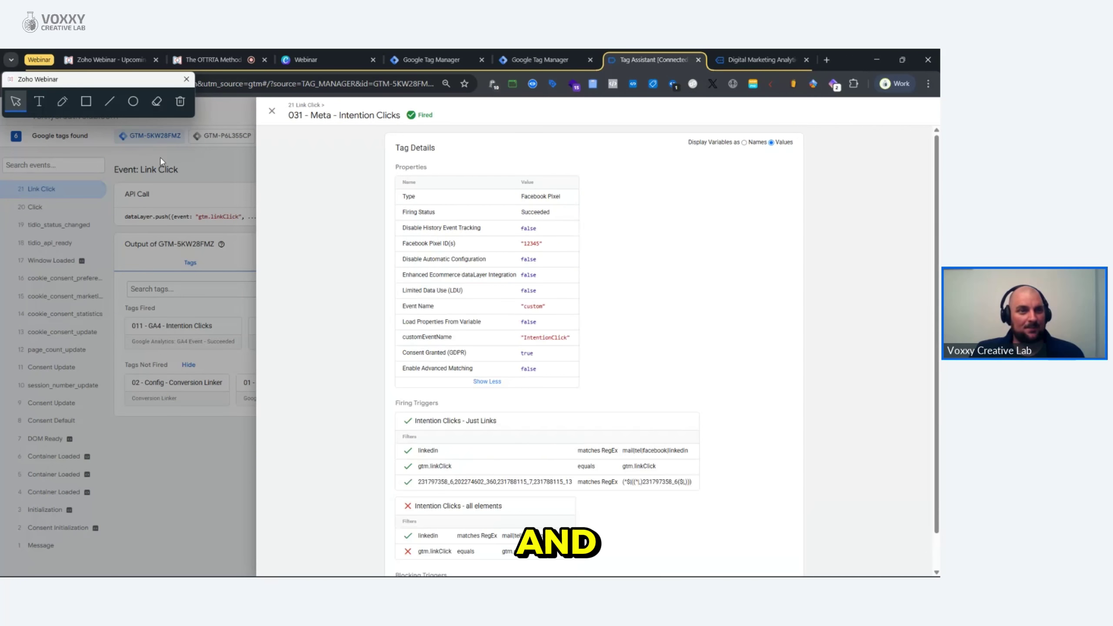
# Step: Mark the Meta tag's linkedin trigger match and custom event name with rectangles, then clear the annotations and close the tag details
pyautogui.click(90, 102)
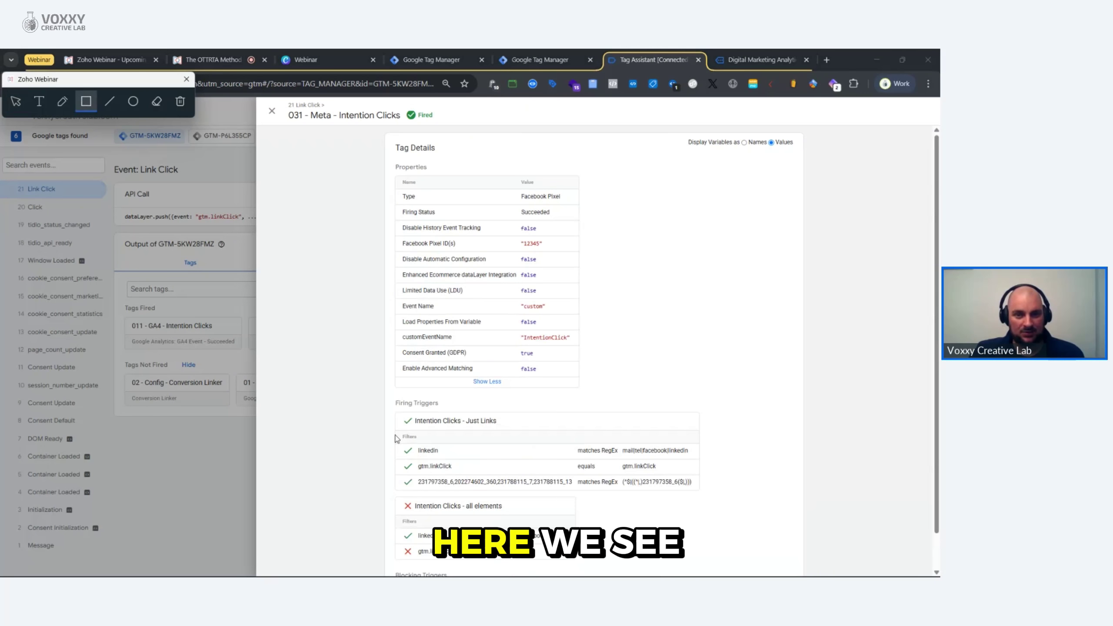
pyautogui.moveTo(371, 413); pyautogui.dragTo(723, 468)
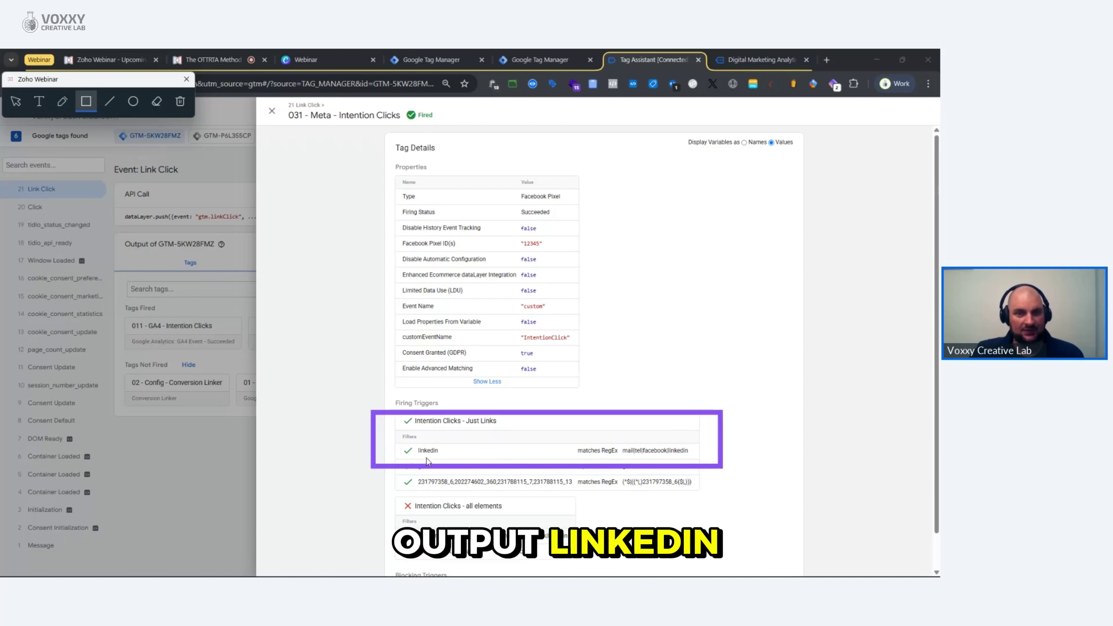
pyautogui.moveTo(399, 438); pyautogui.dragTo(453, 466)
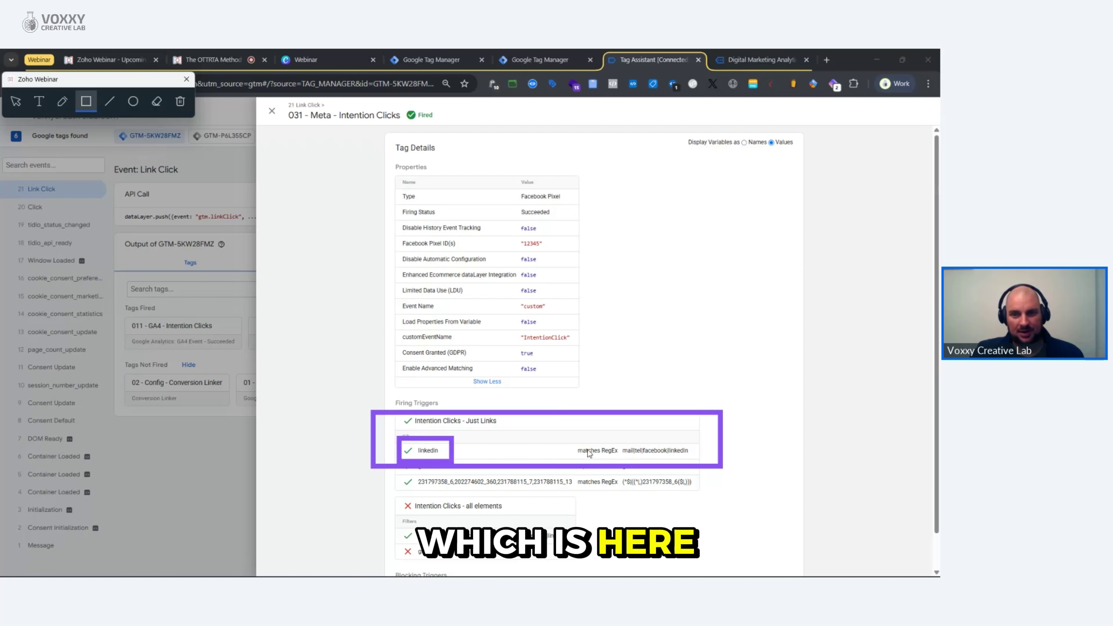
pyautogui.moveTo(554, 434)
pyautogui.mouseDown()
pyautogui.moveTo(727, 478)
pyautogui.moveTo(721, 470)
pyautogui.mouseUp()
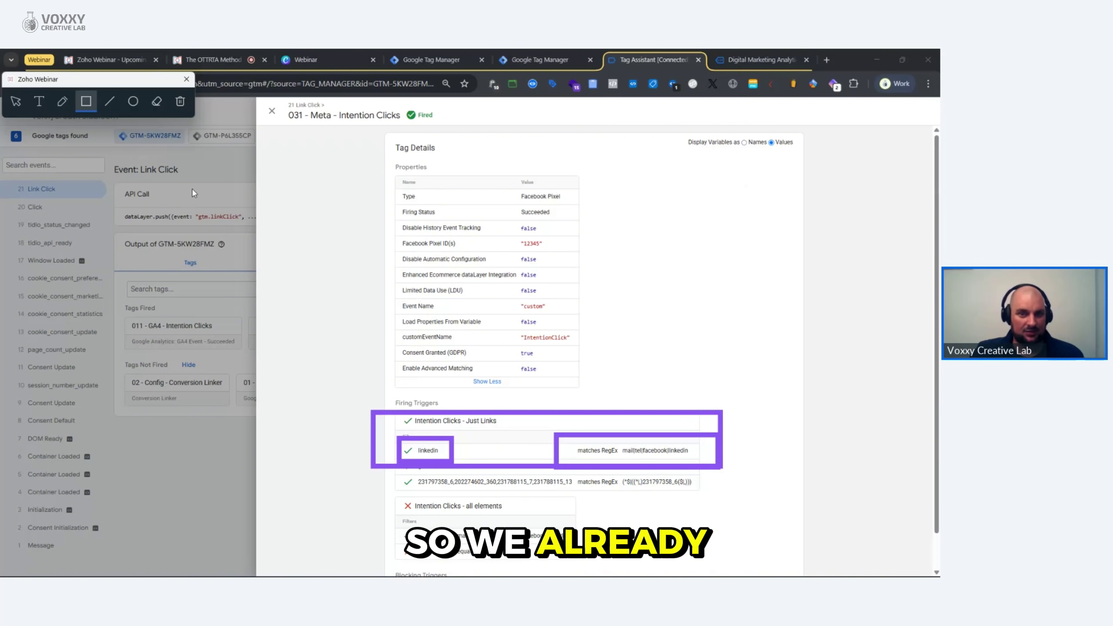
pyautogui.moveTo(371, 313); pyautogui.dragTo(613, 351)
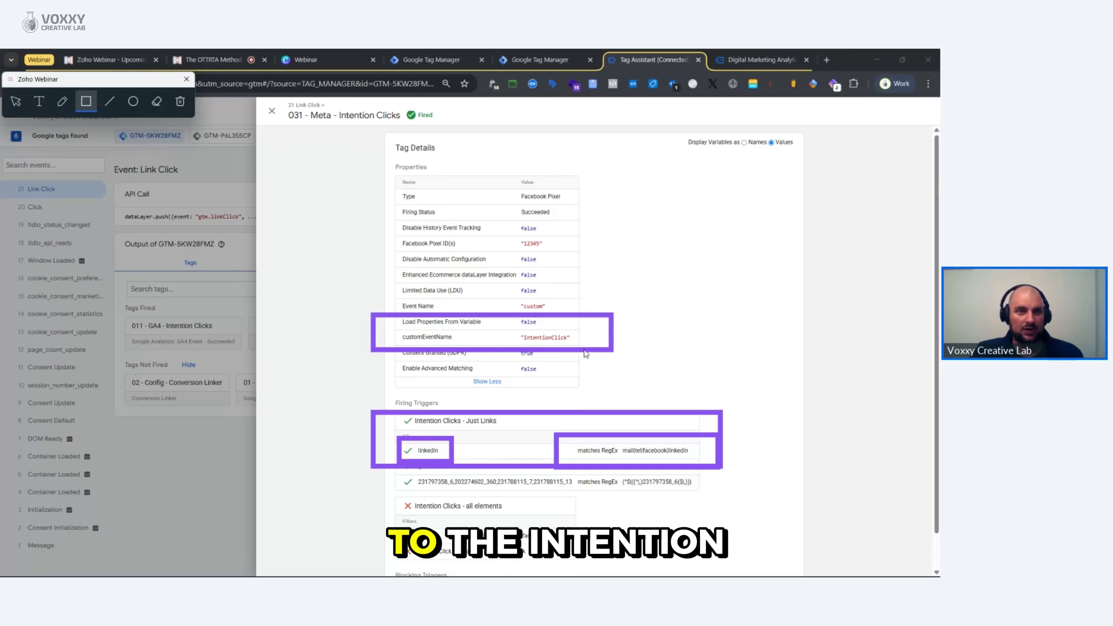
pyautogui.click(179, 102)
pyautogui.click(16, 102)
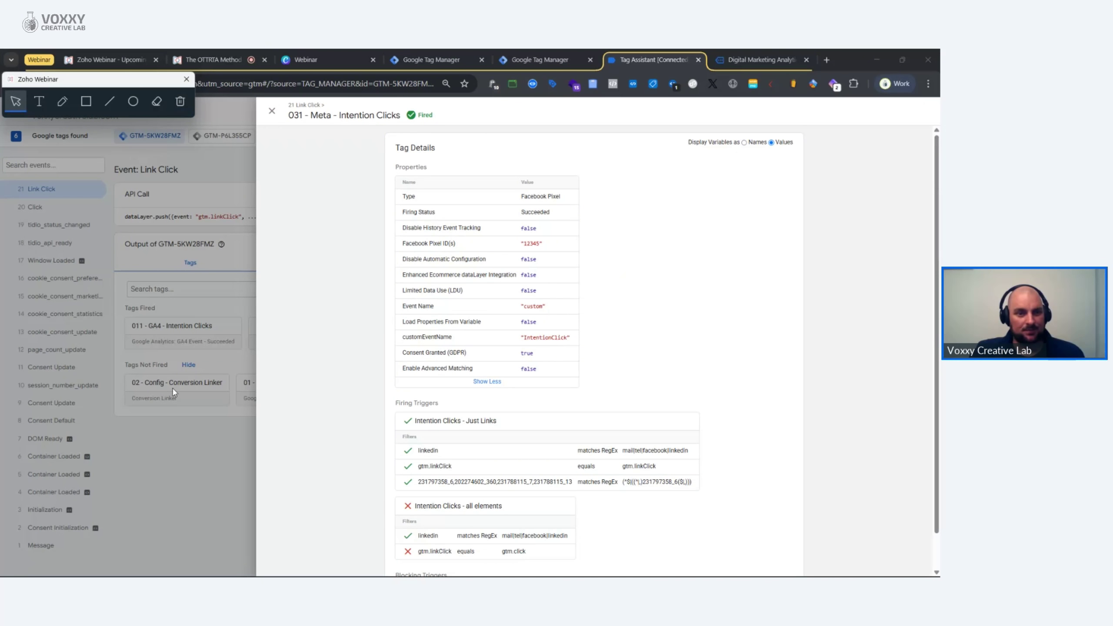
pyautogui.click(187, 446)
# Step: Inspect the fired 011 - GA4 - Intention Clicks tag, temporarily marking its event name and Just Links trigger with rectangles
pyautogui.click(191, 332)
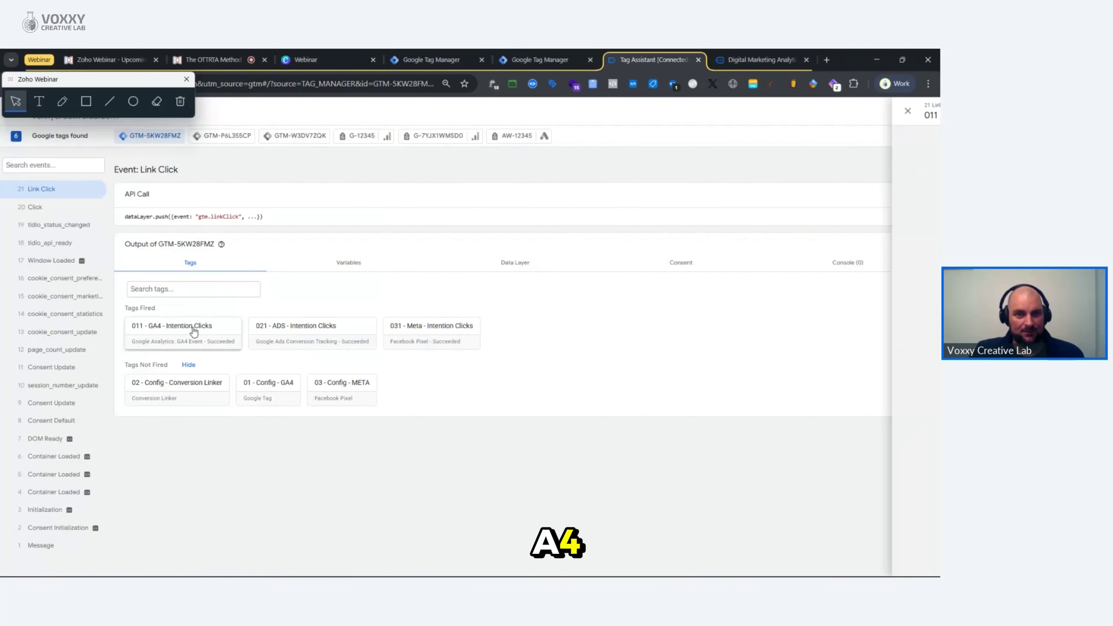
pyautogui.click(86, 101)
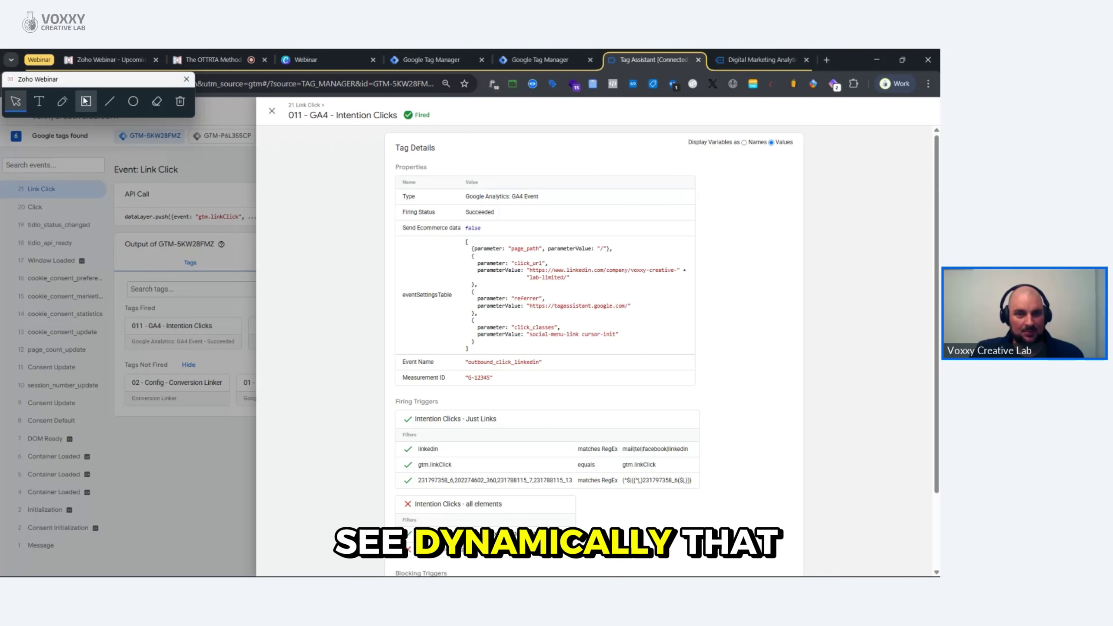
pyautogui.moveTo(382, 343); pyautogui.dragTo(581, 378)
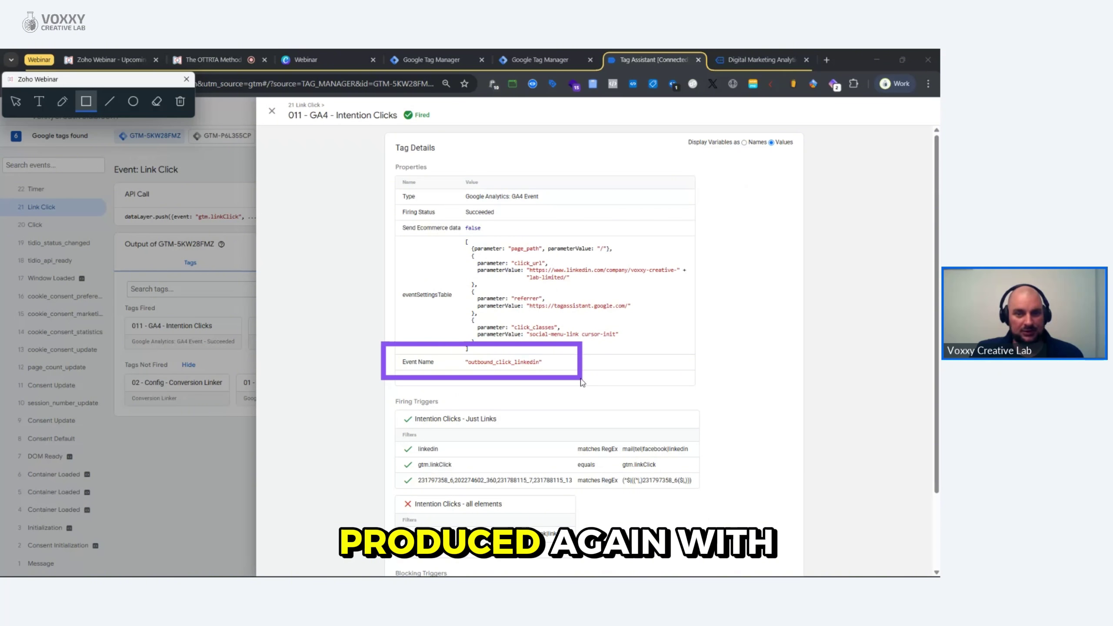
pyautogui.moveTo(355, 397)
pyautogui.mouseDown()
pyautogui.moveTo(578, 468)
pyautogui.moveTo(717, 477)
pyautogui.mouseUp()
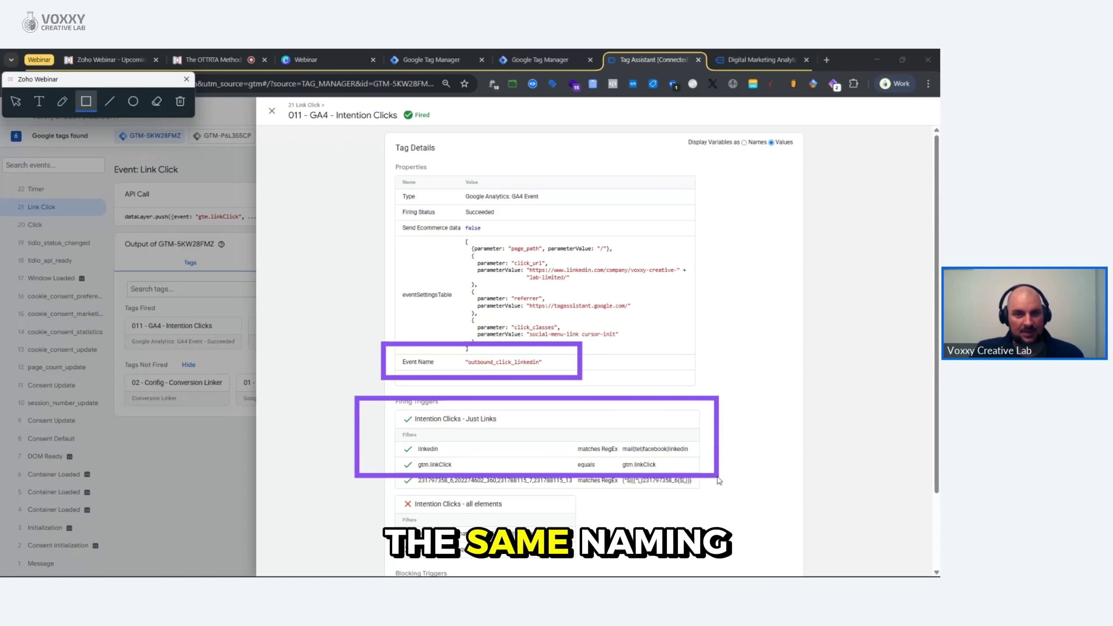
pyautogui.click(181, 102)
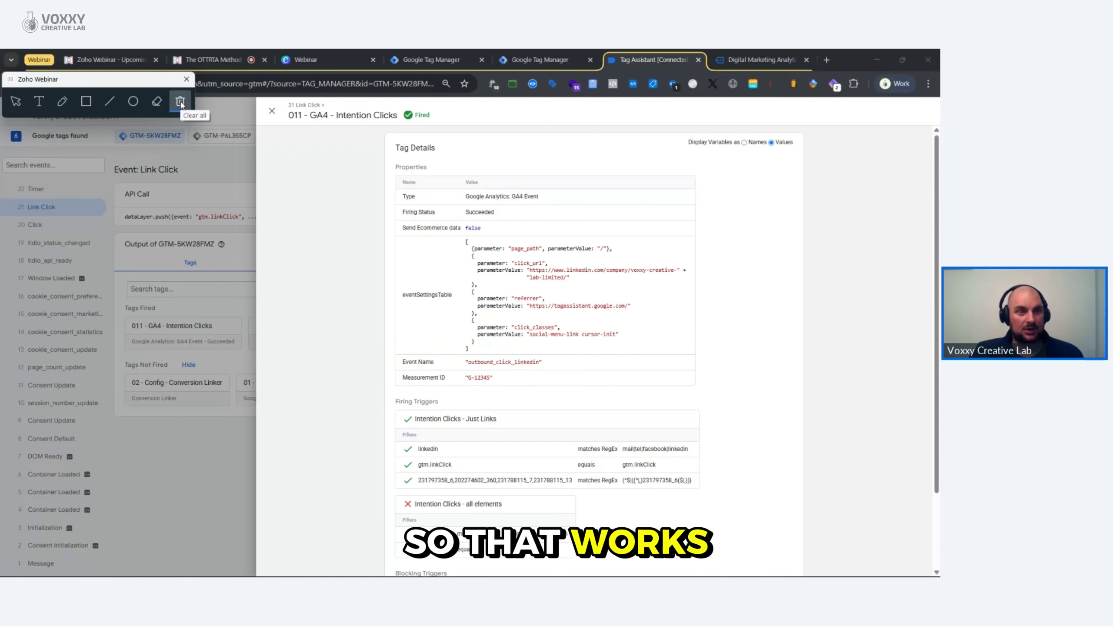
pyautogui.click(15, 102)
pyautogui.click(180, 340)
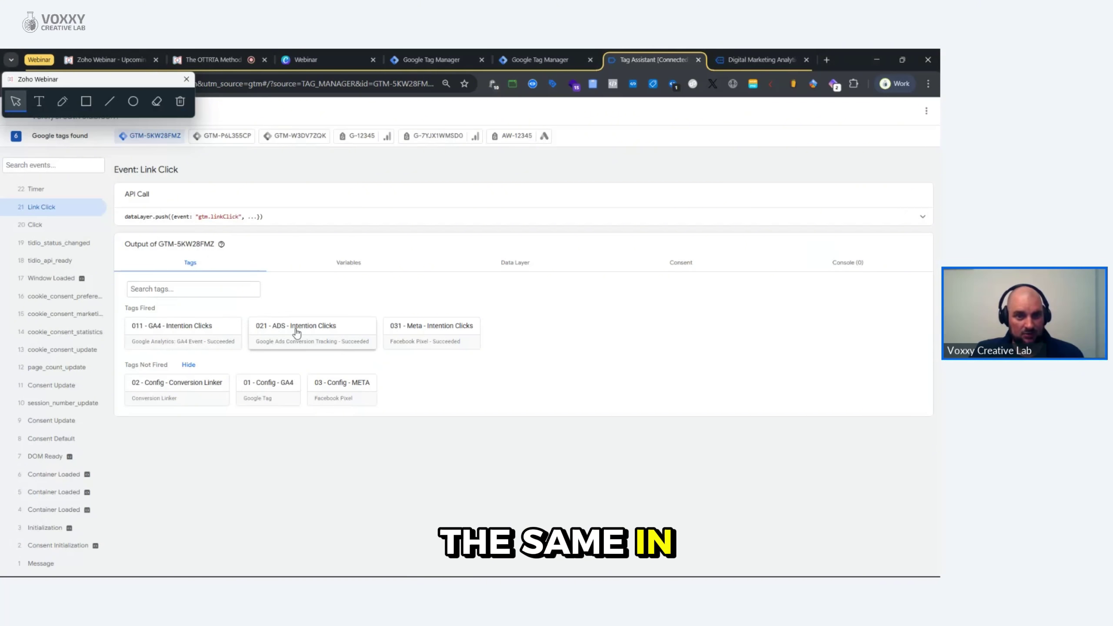
# Step: Inspect the fired 021 - ADS - Intention Clicks tag's full properties, temporarily marking its conversion ID and label with a rectangle, then close the details
pyautogui.click(296, 333)
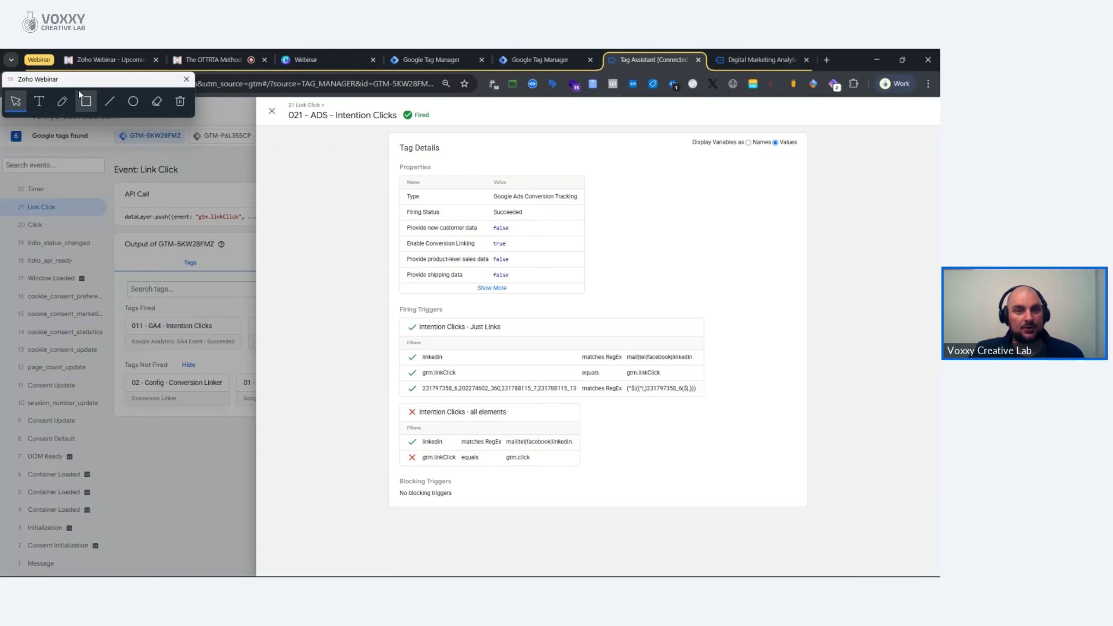
pyautogui.click(502, 288)
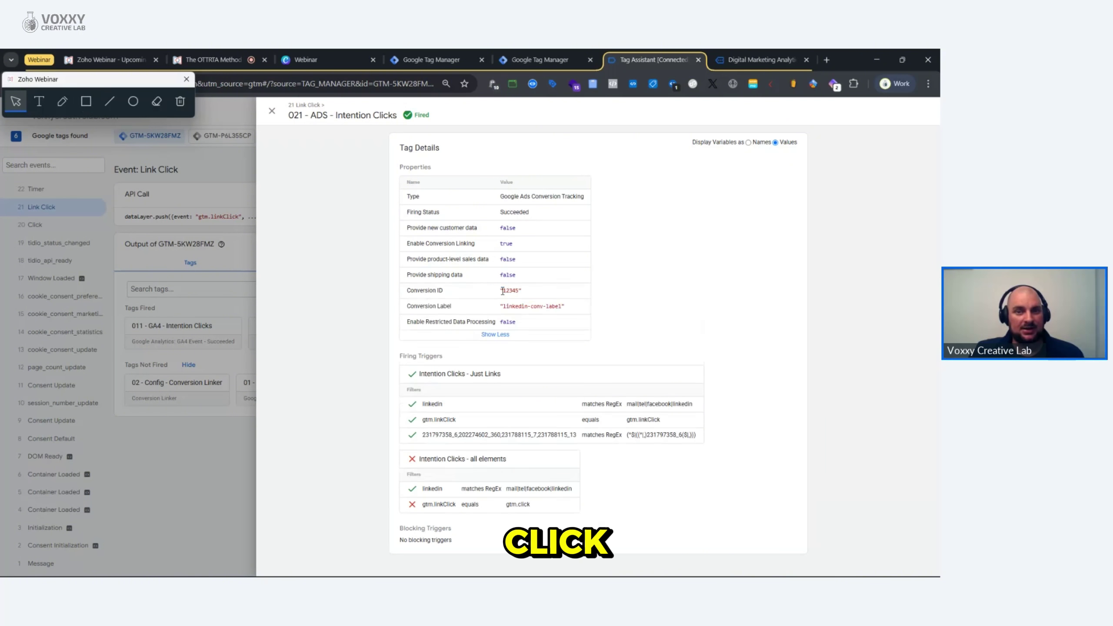
pyautogui.click(86, 101)
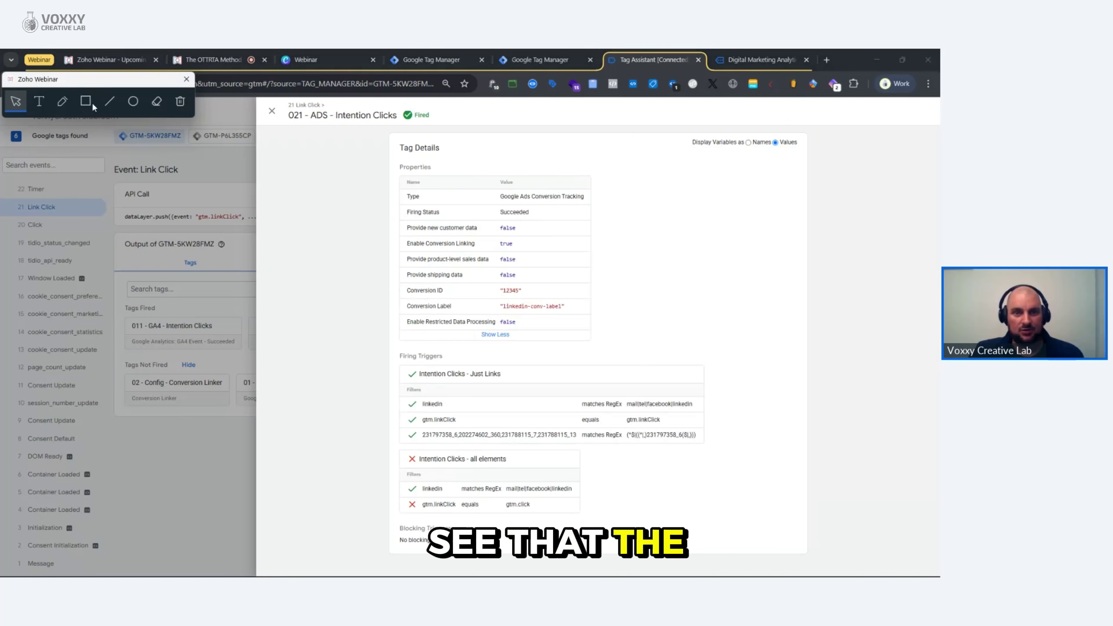
pyautogui.moveTo(380, 280); pyautogui.dragTo(621, 327)
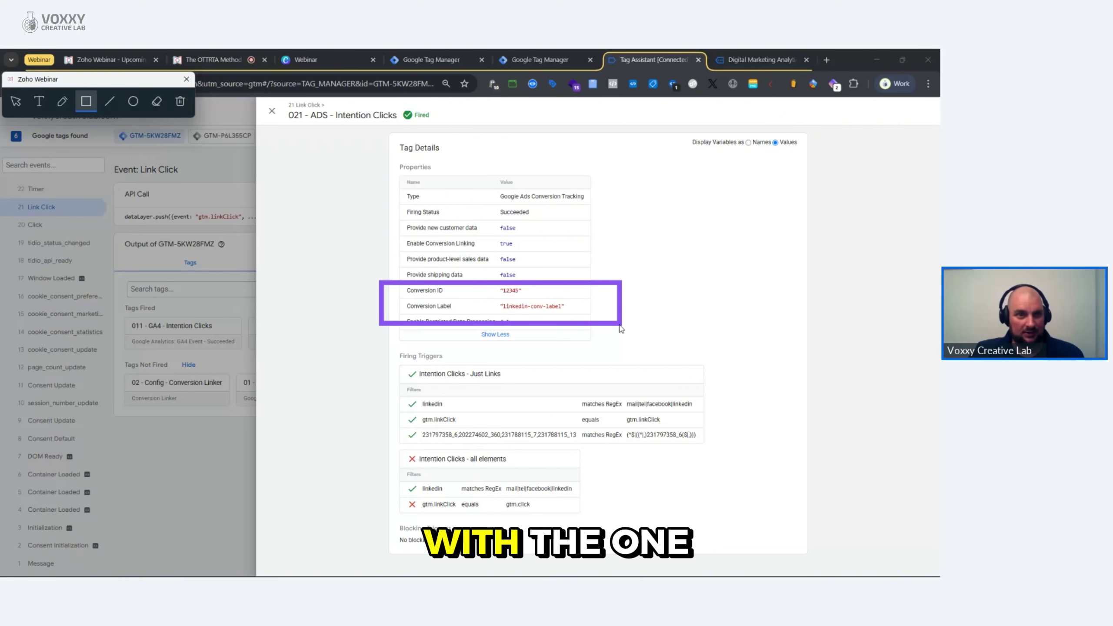
pyautogui.click(180, 101)
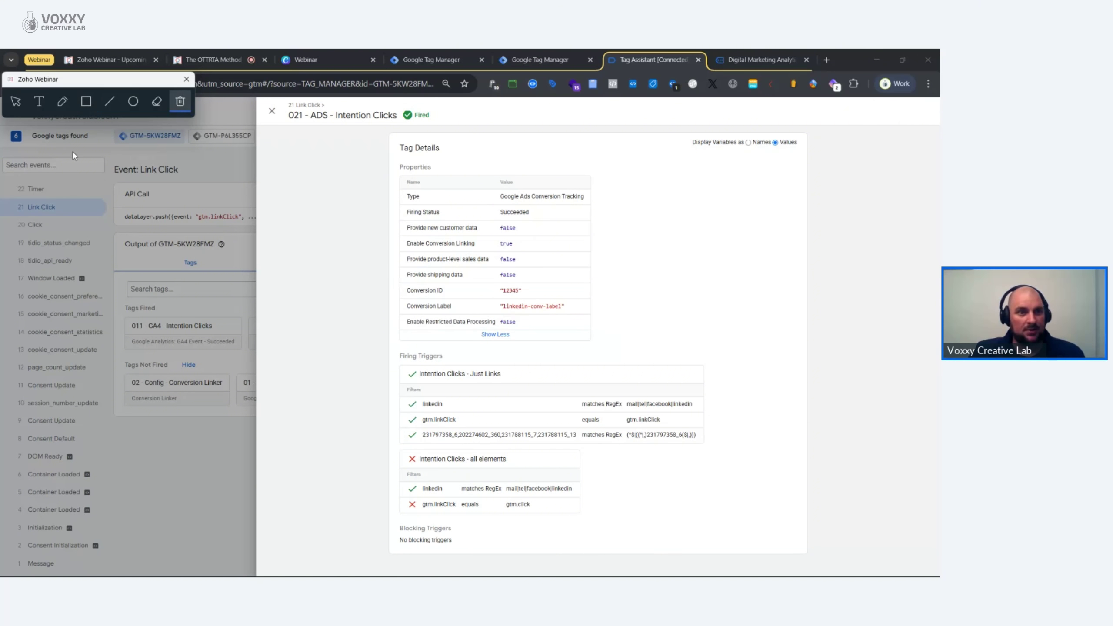
pyautogui.click(13, 103)
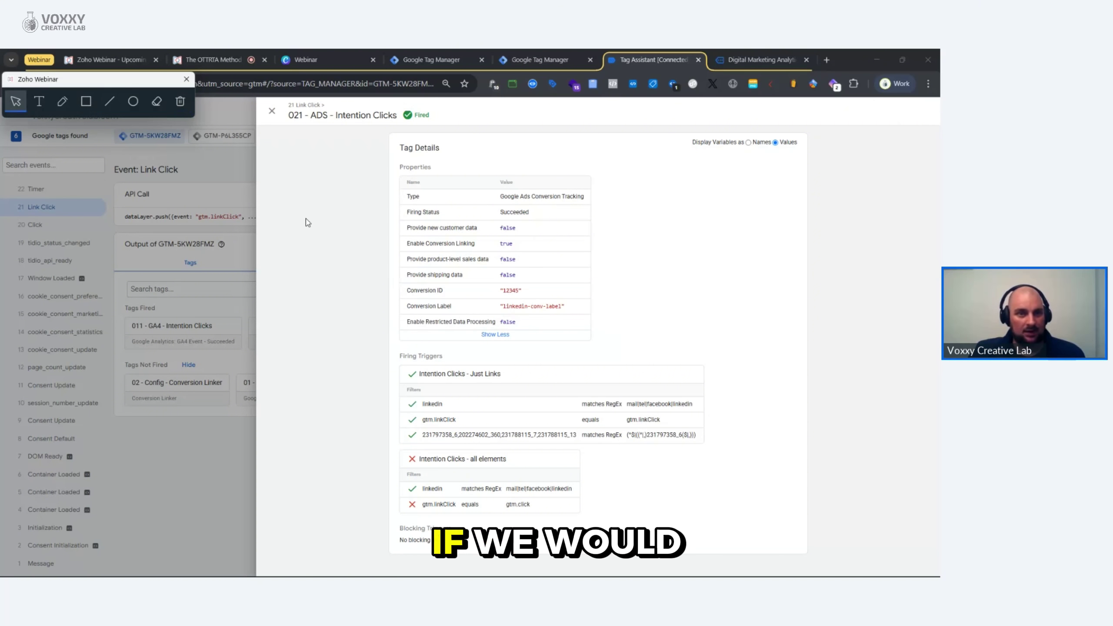
pyautogui.click(219, 216)
# Step: Return to Google Tag Manager, add a row mapping youtube.com to youtube in the GA4 event names RegEx table, and copy the new output value
pyautogui.click(553, 63)
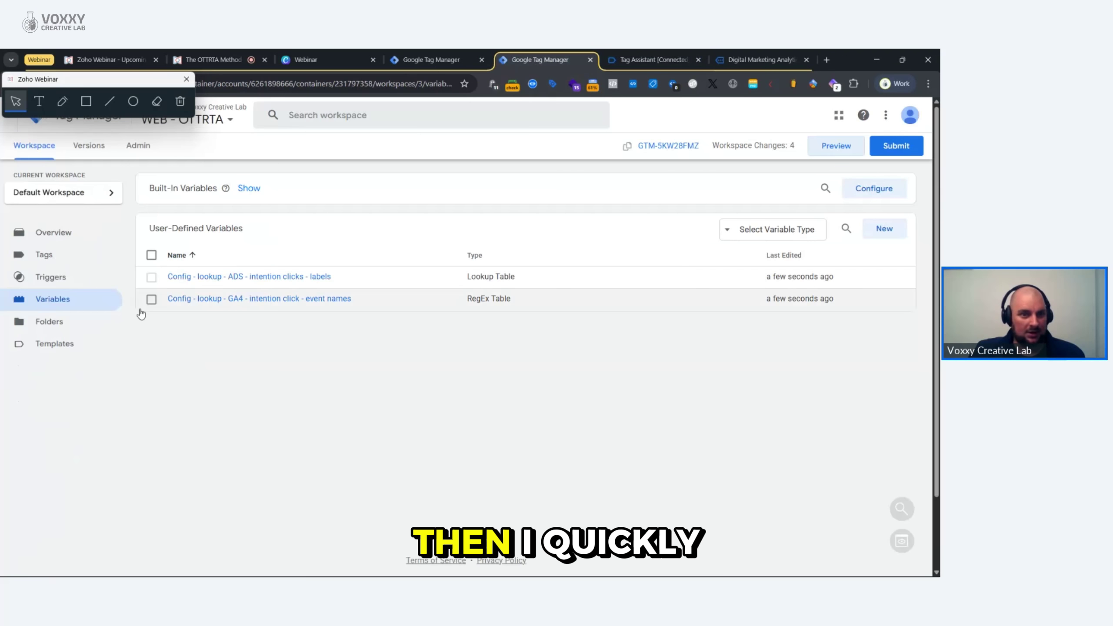
pyautogui.click(214, 299)
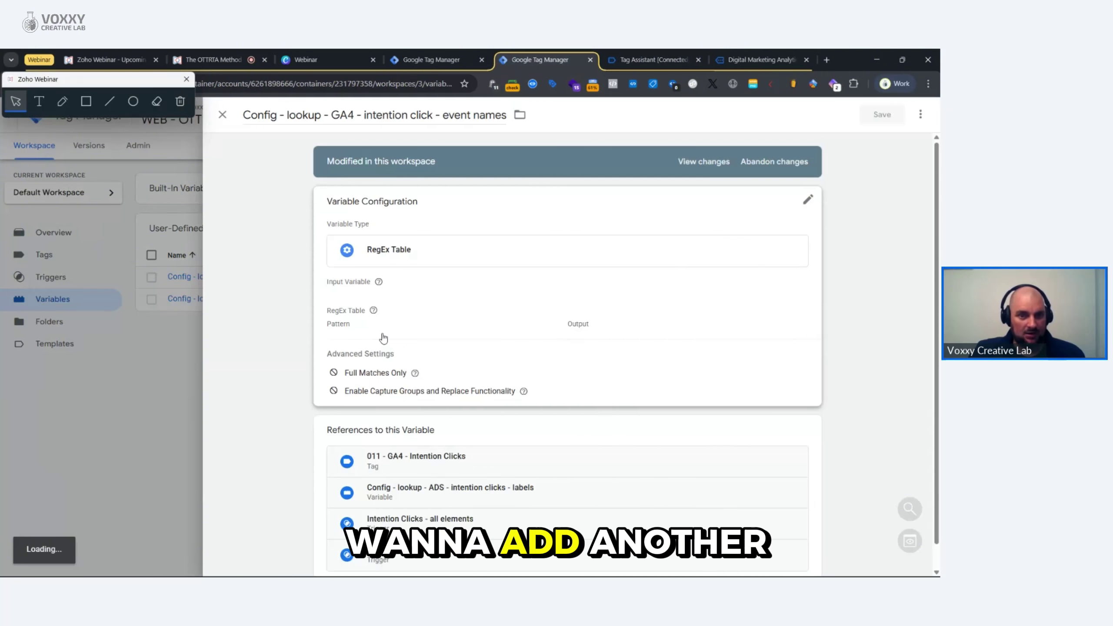
pyautogui.click(427, 390)
pyautogui.click(360, 478)
pyautogui.click(360, 474)
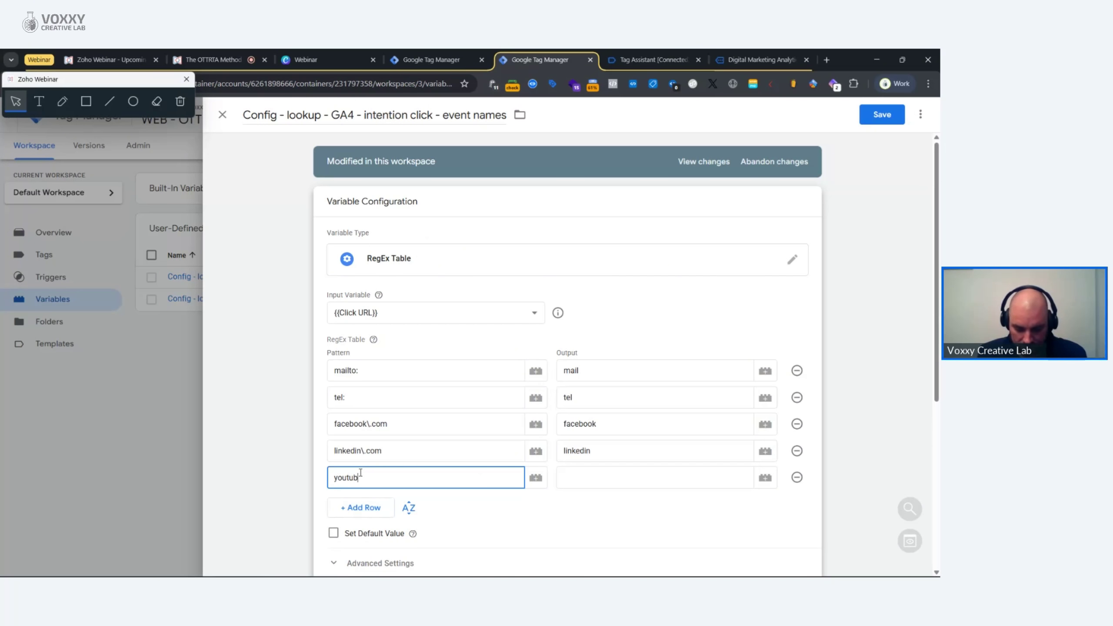
pyautogui.write('.com')
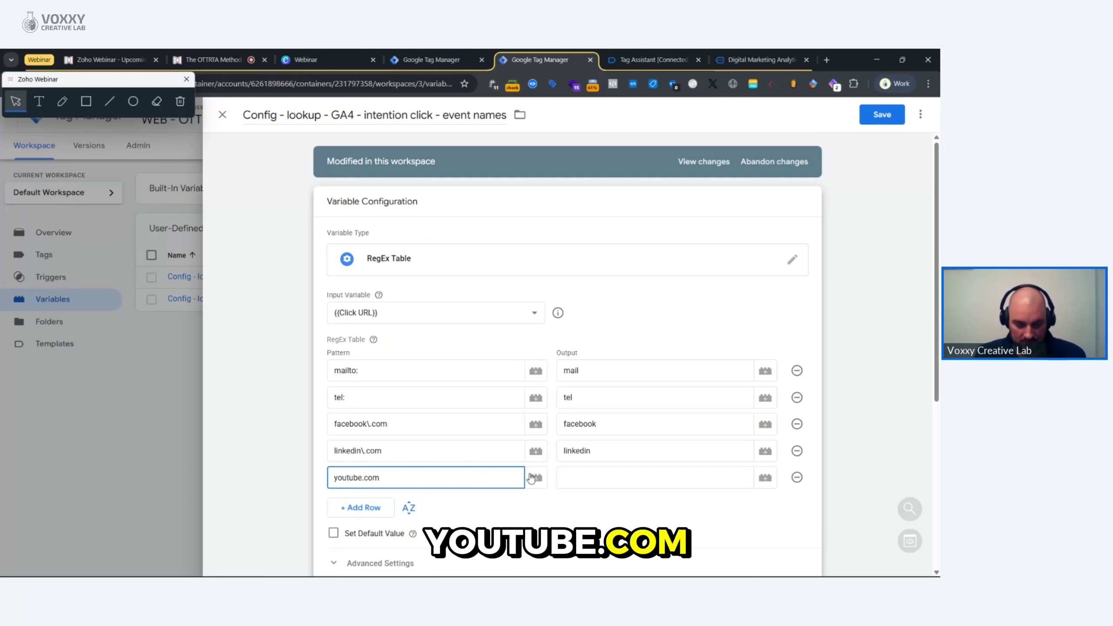
pyautogui.click(594, 472)
pyautogui.write('youtube')
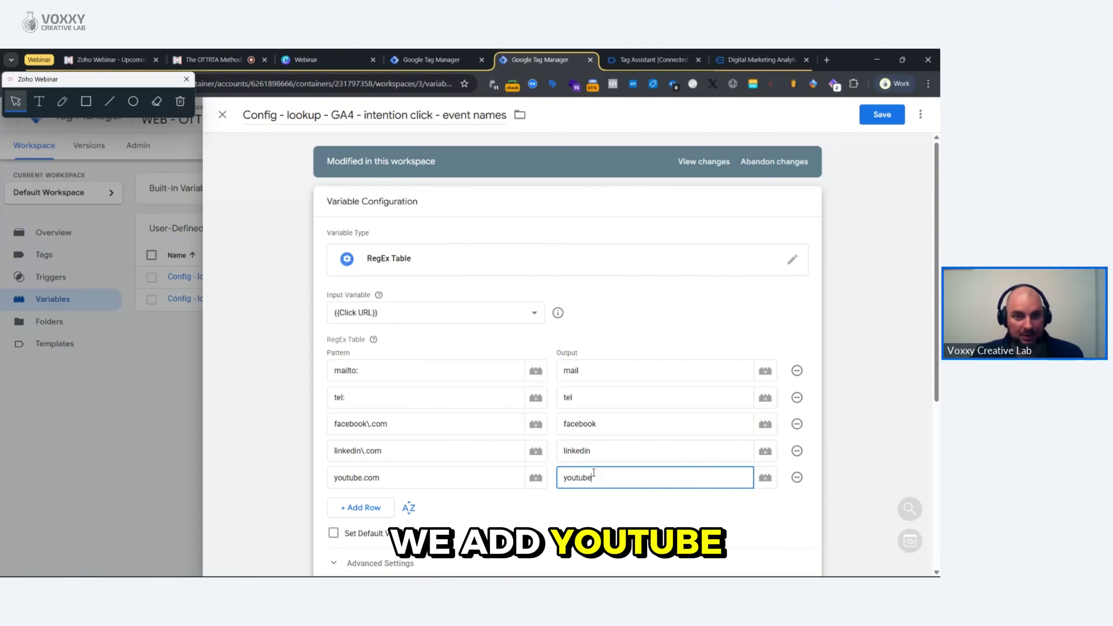
pyautogui.doubleClick(594, 472)
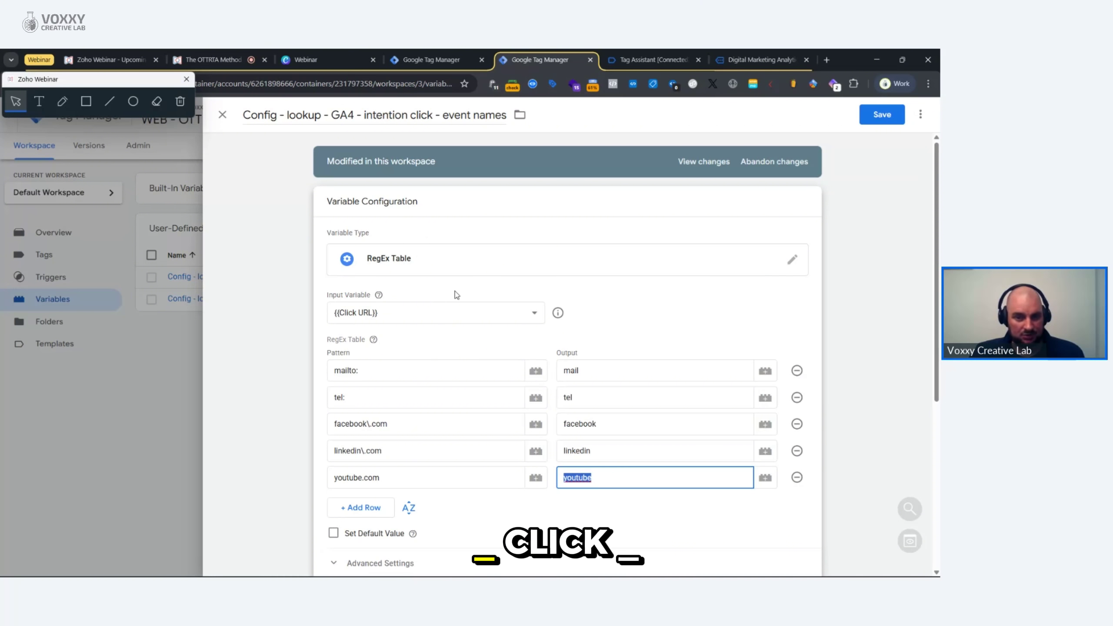
pyautogui.scroll(-4, 613, 301)
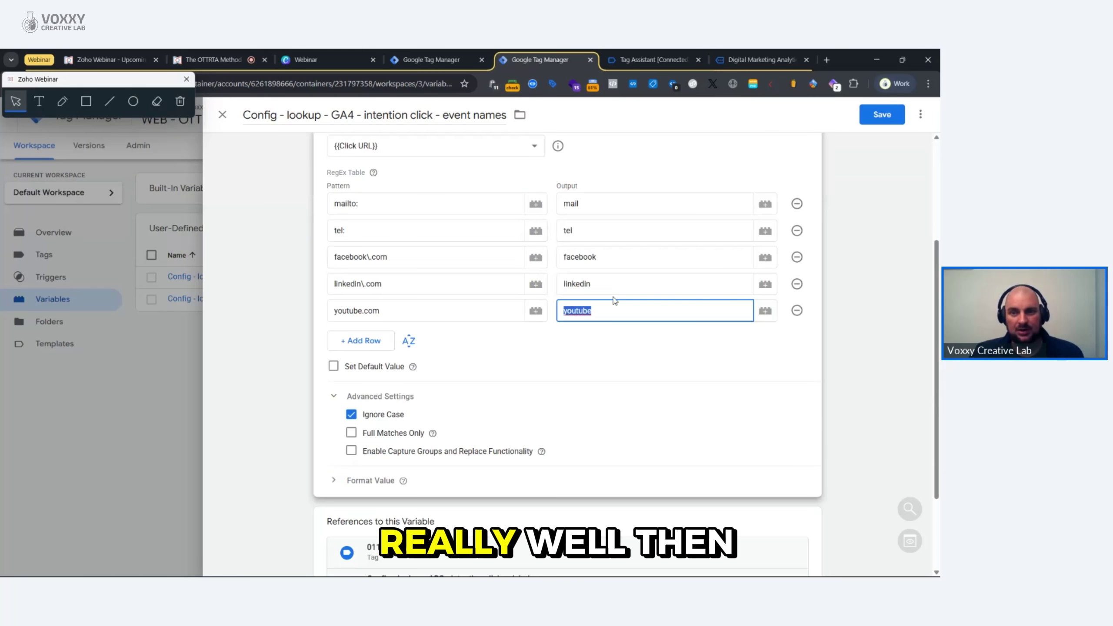
pyautogui.click(874, 319)
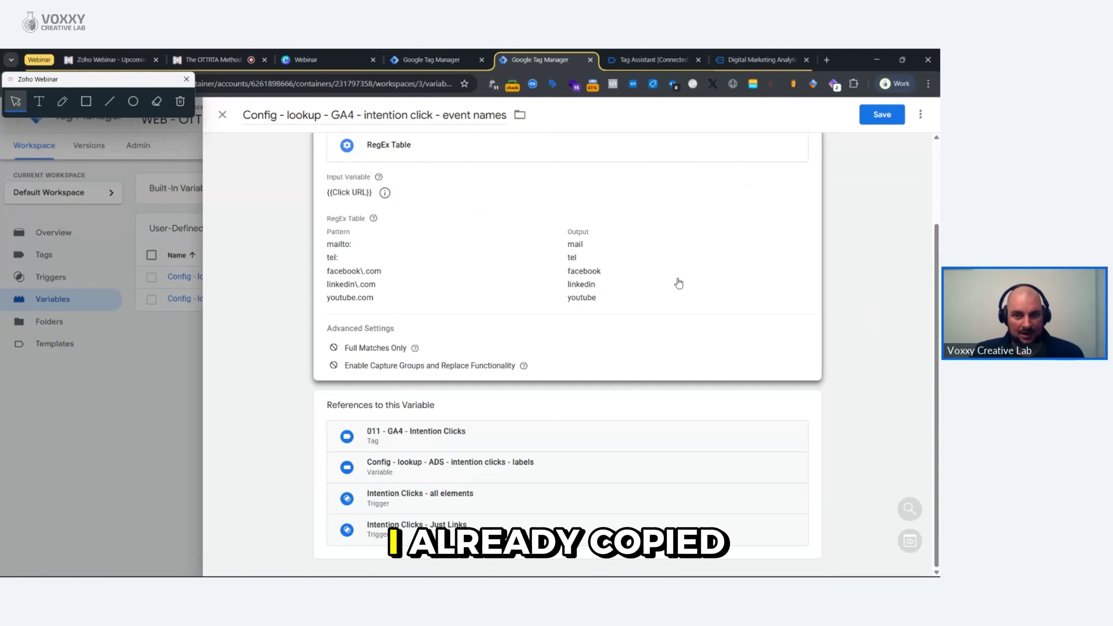
pyautogui.click(623, 364)
pyautogui.doubleClick(622, 364)
pyautogui.click(857, 393)
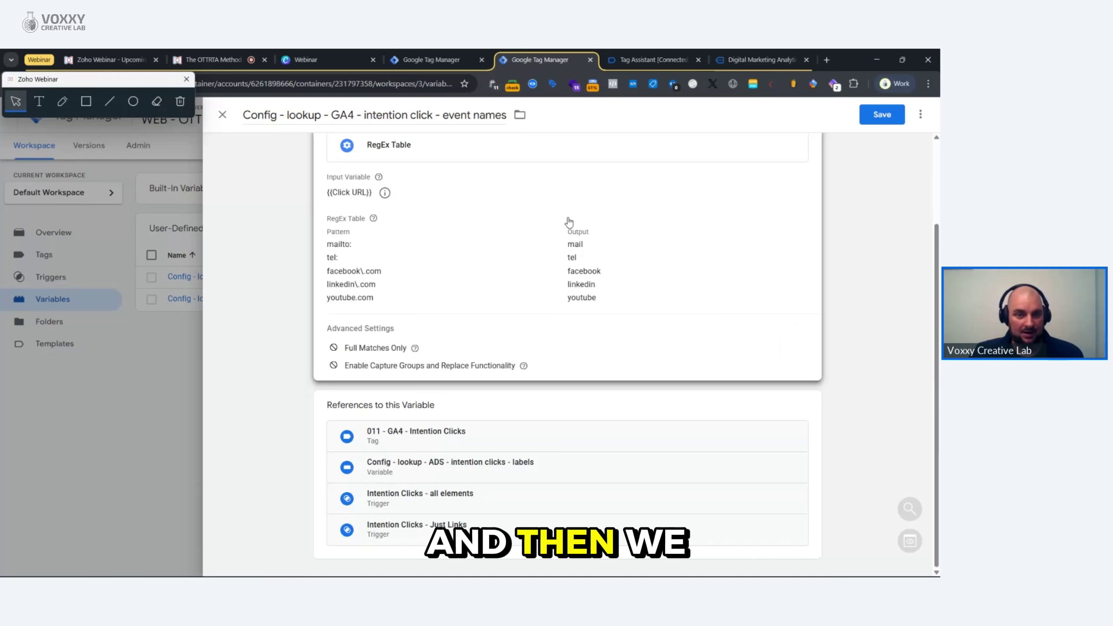
# Step: Add a row mapping youtube to youtube-conv-label in the ADS intention click labels lookup table and save the variable
pyautogui.click(410, 477)
pyautogui.click(385, 378)
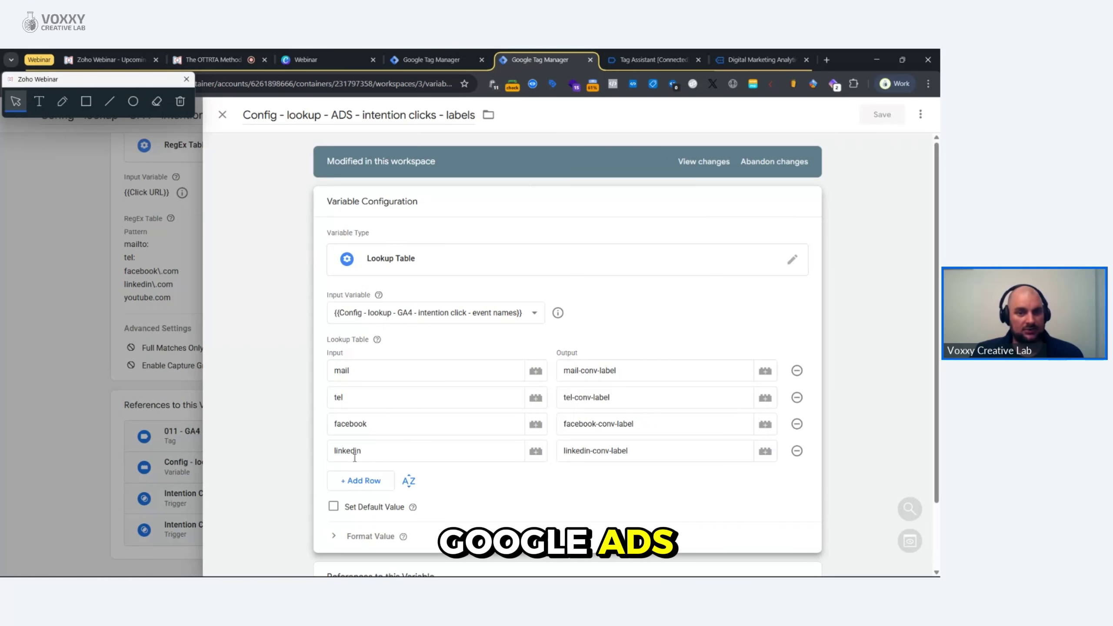
pyautogui.click(352, 478)
pyautogui.click(351, 475)
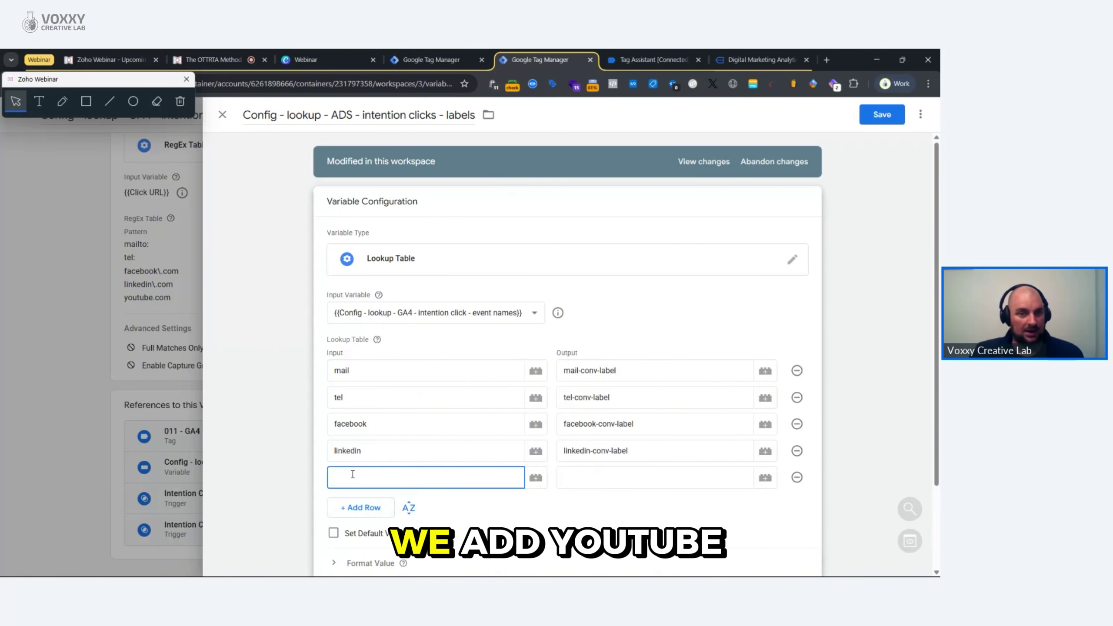
pyautogui.write('youtube')
pyautogui.click(620, 472)
pyautogui.write('youtube')
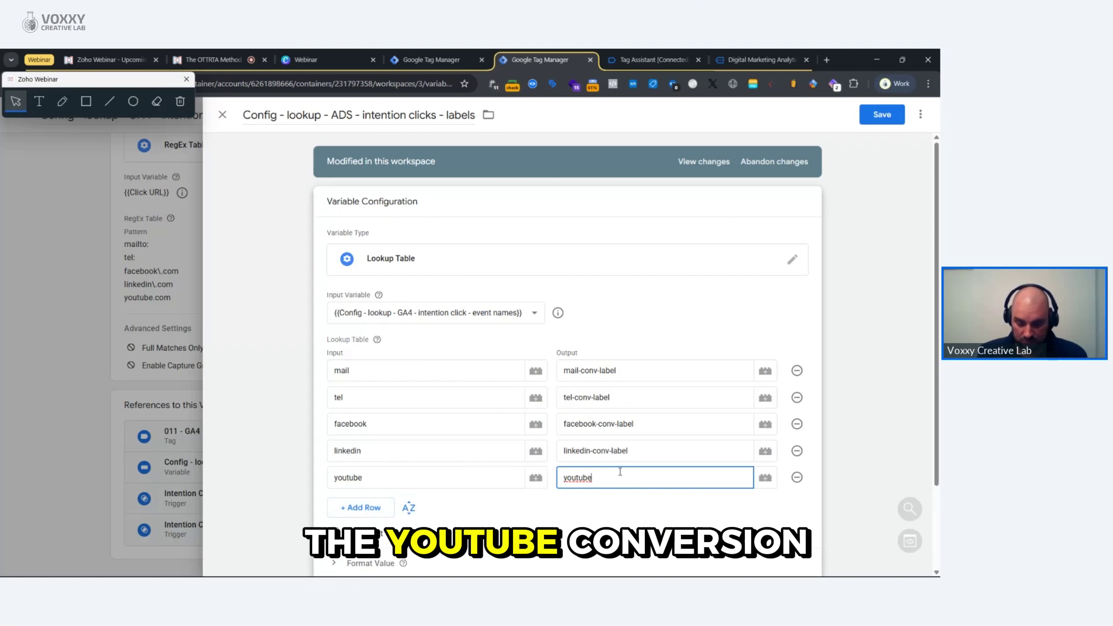
pyautogui.write('/conv')
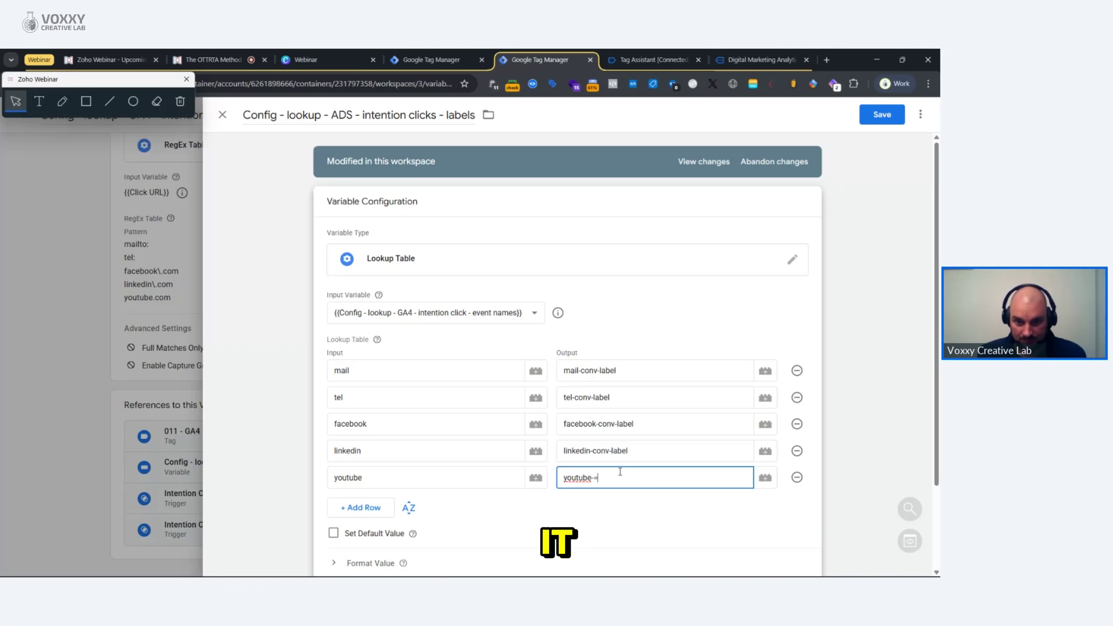
pyautogui.write('-conv')
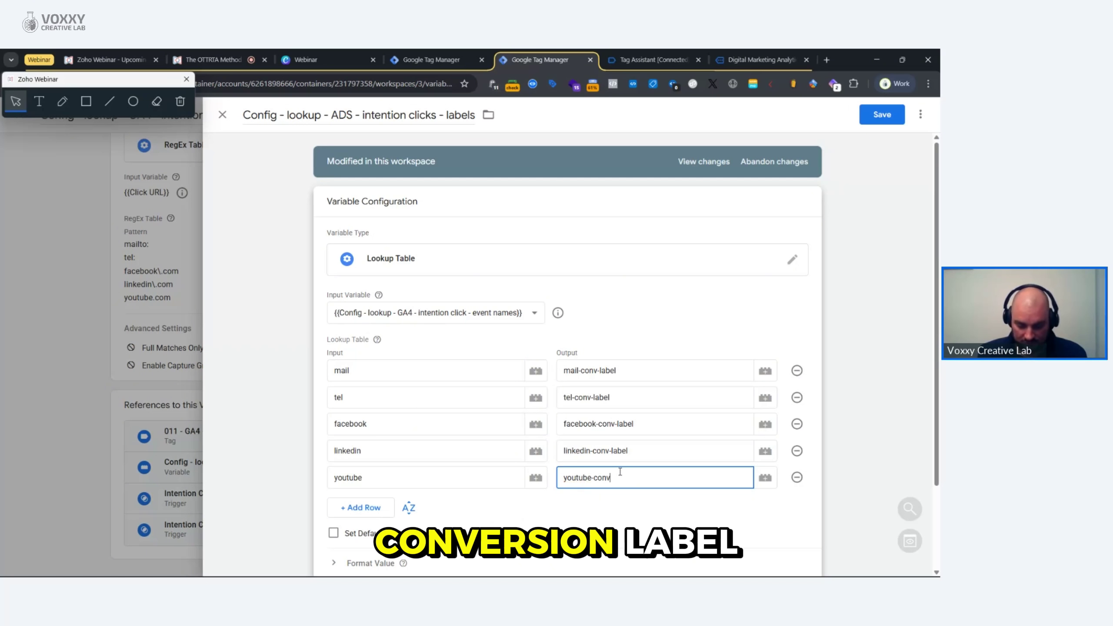
pyautogui.write('-label')
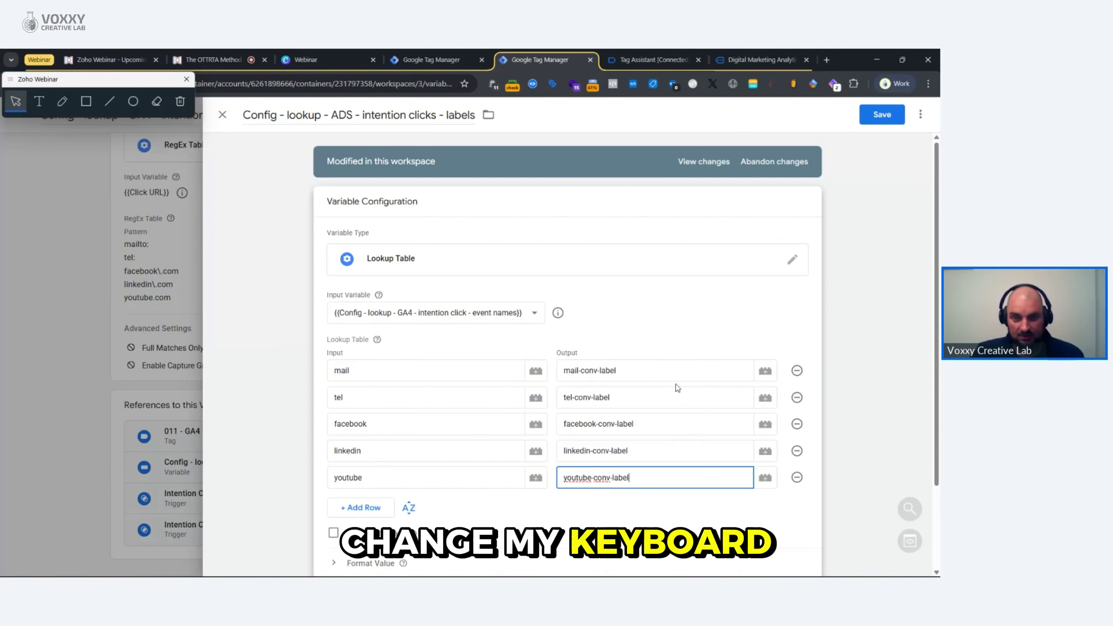
pyautogui.click(882, 115)
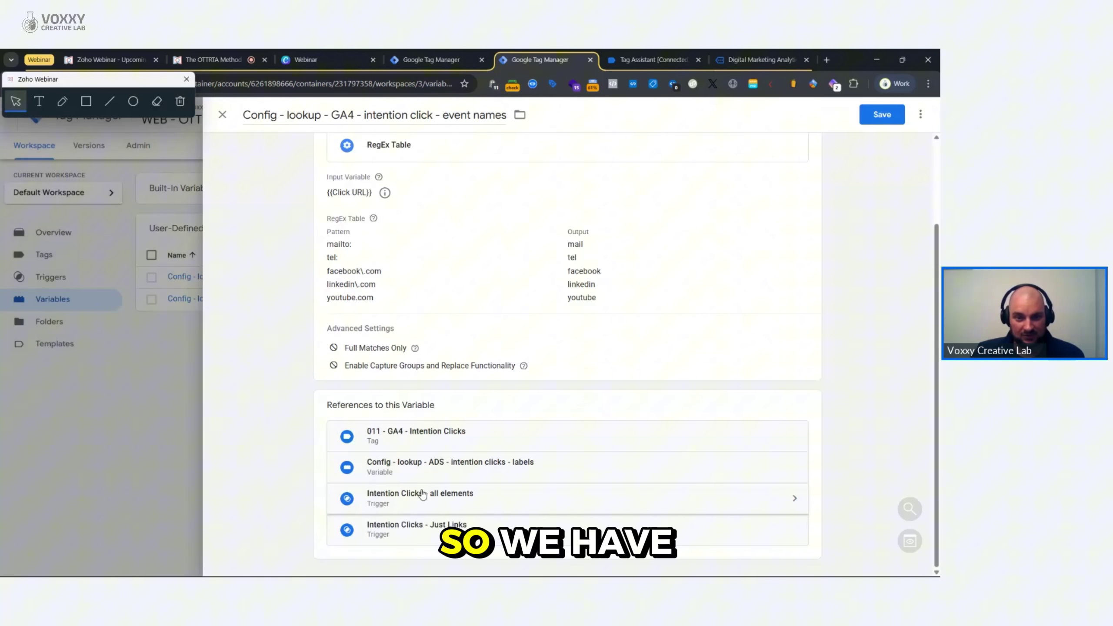
# Step: Append |youtube to the RegEx condition of the Intention Clicks - all elements trigger and save it
pyautogui.click(430, 494)
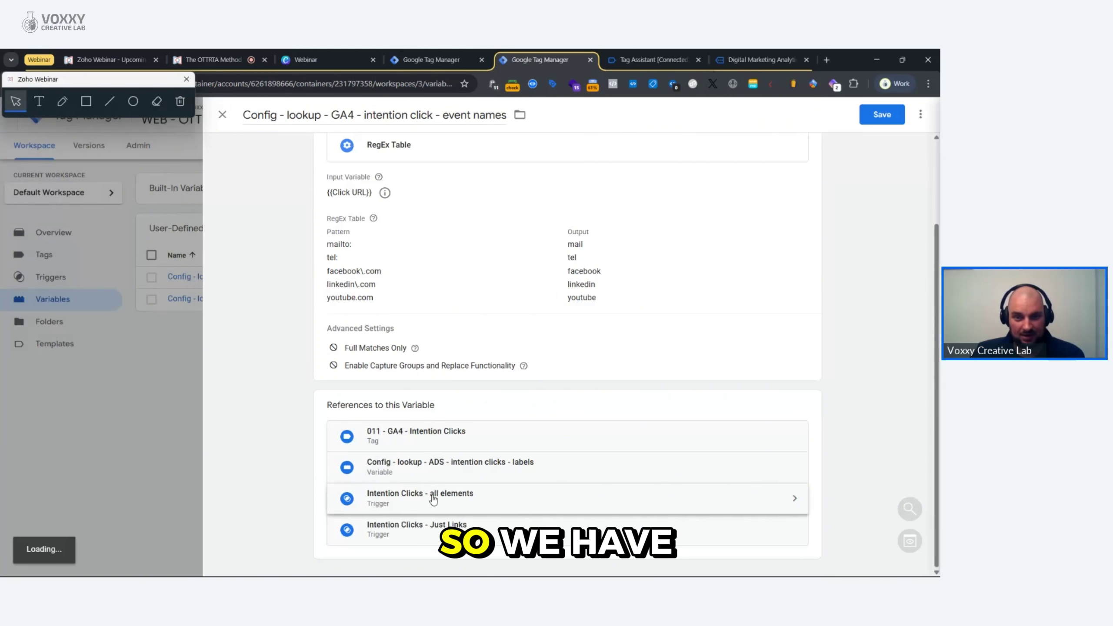
pyautogui.click(647, 296)
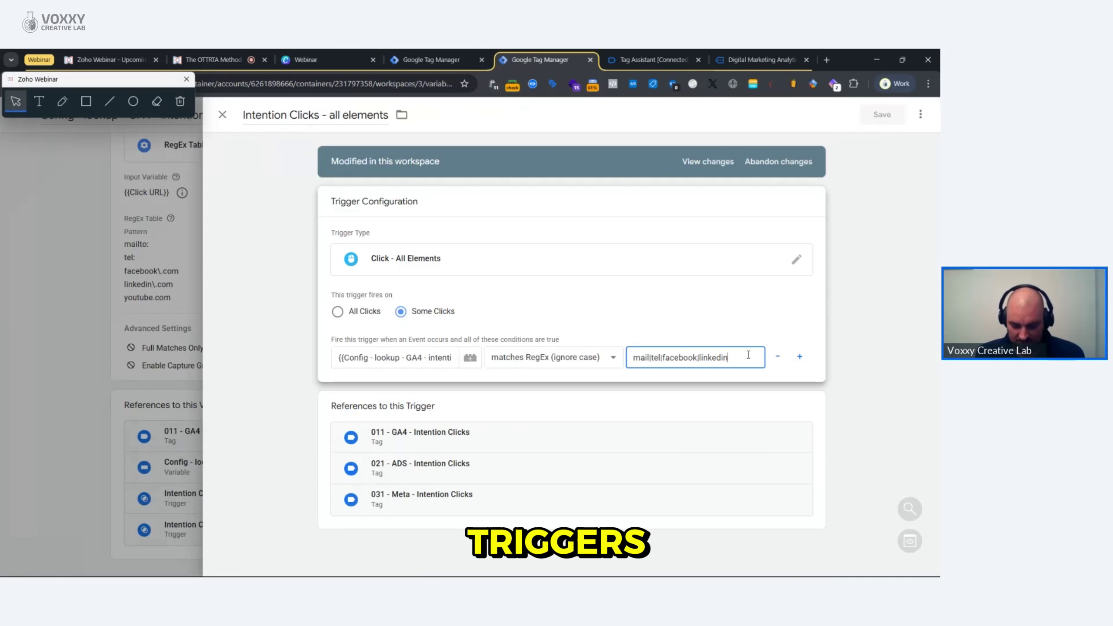
pyautogui.write('|youtube')
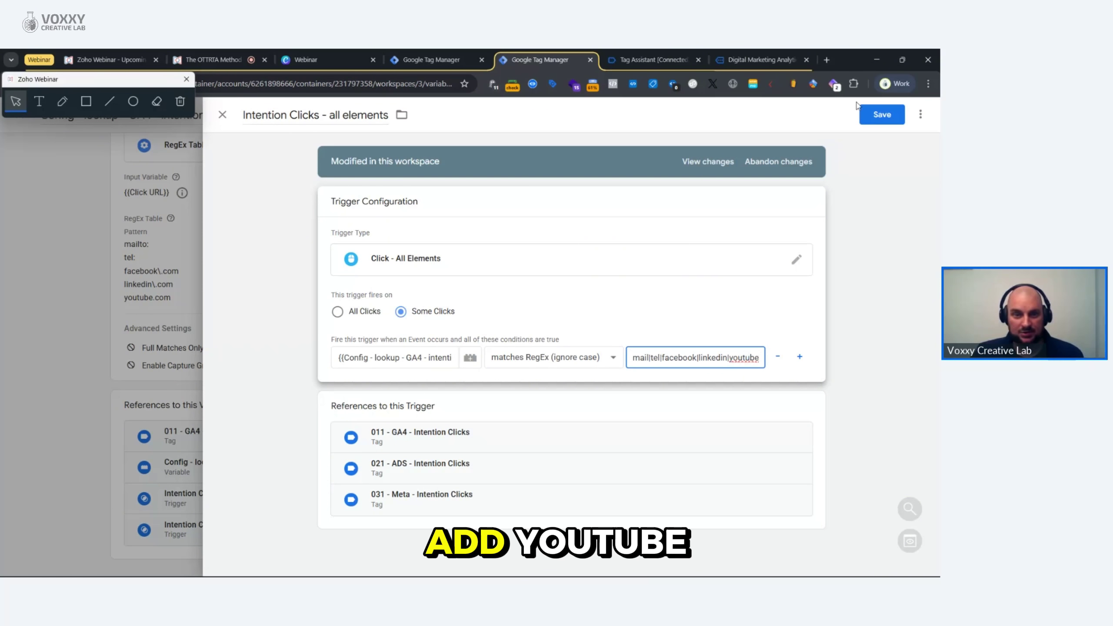
pyautogui.click(882, 115)
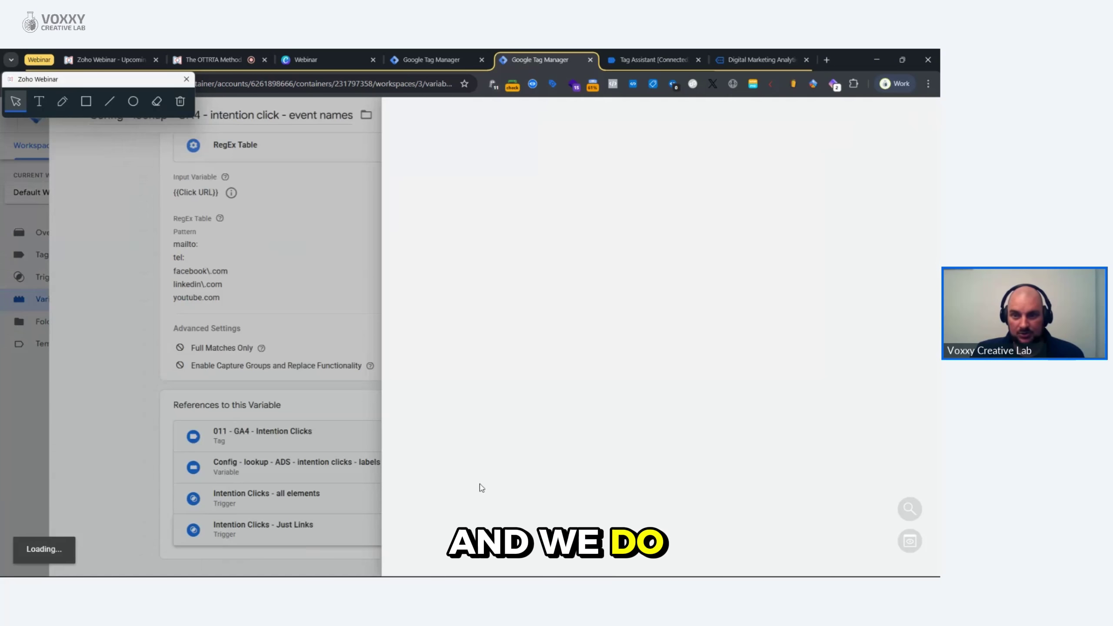
# Step: Extend the Intention Clicks - Just Links trigger's RegEx condition to mail|tel|facebook|linkedin|youtube and save it
pyautogui.click(263, 524)
pyautogui.click(728, 290)
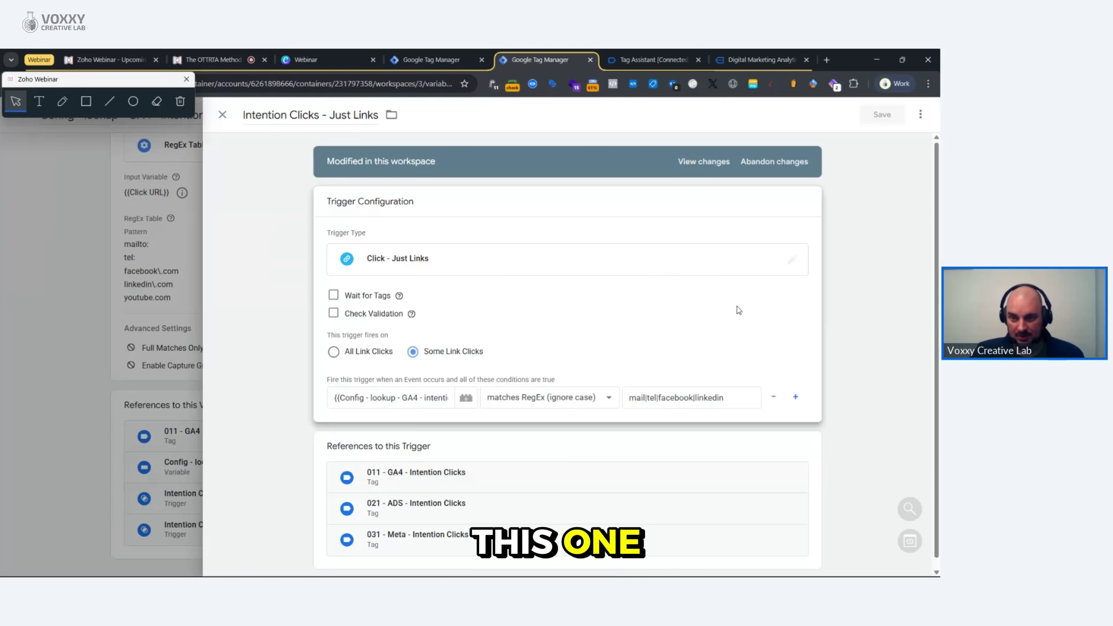
pyautogui.write('|')
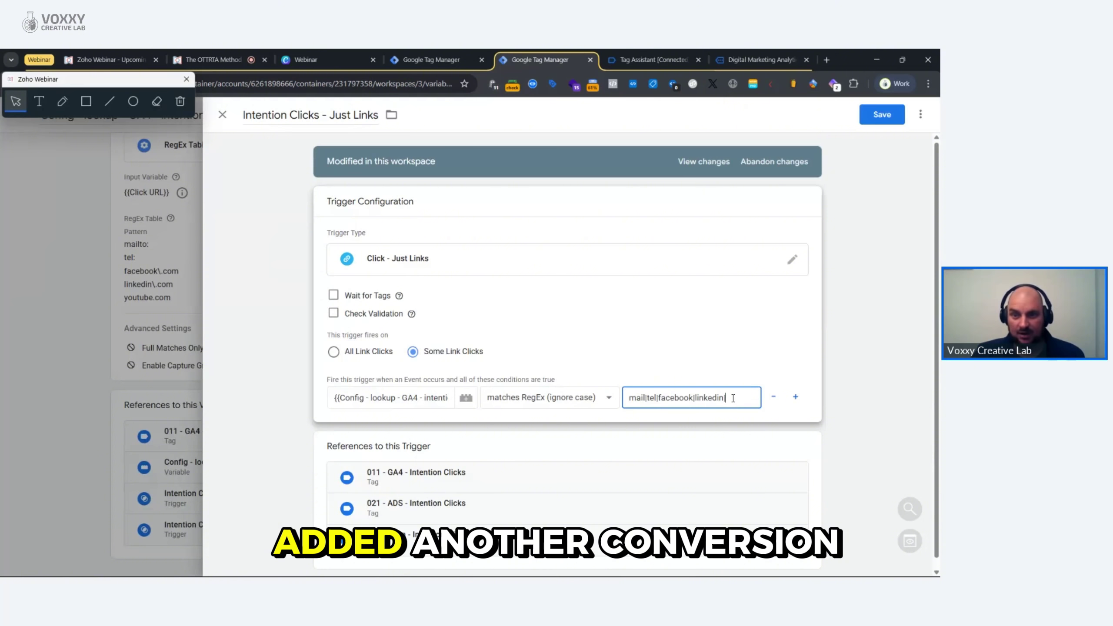
pyautogui.write('youtube')
pyautogui.click(883, 115)
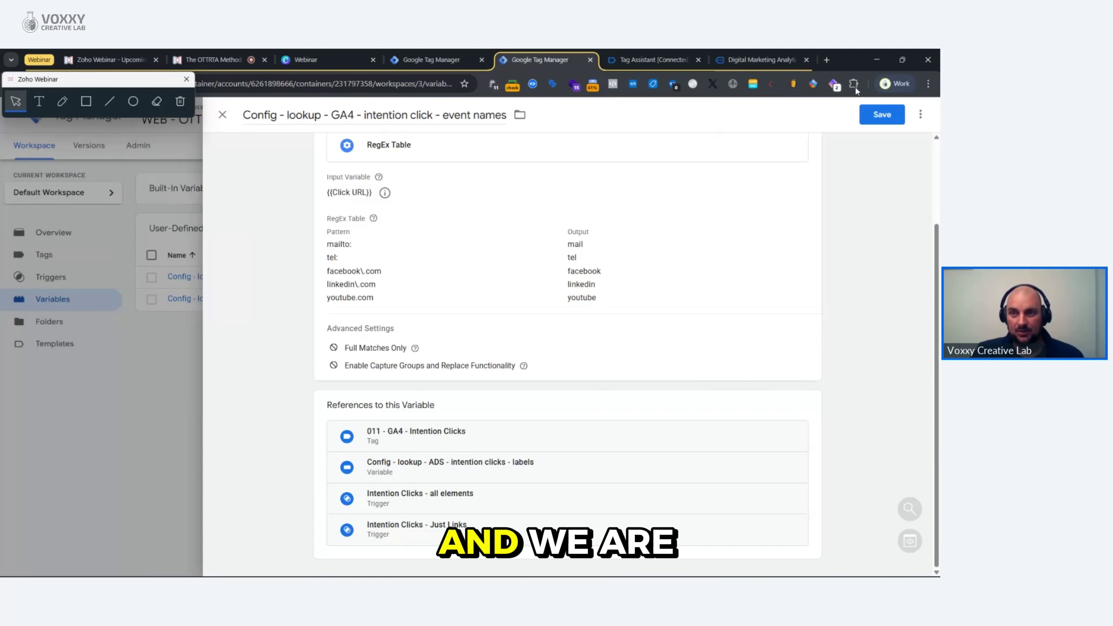
# Step: Save the GA4 intention click event names variable and move the floating annotation palette away from the Tag Manager header
pyautogui.click(866, 117)
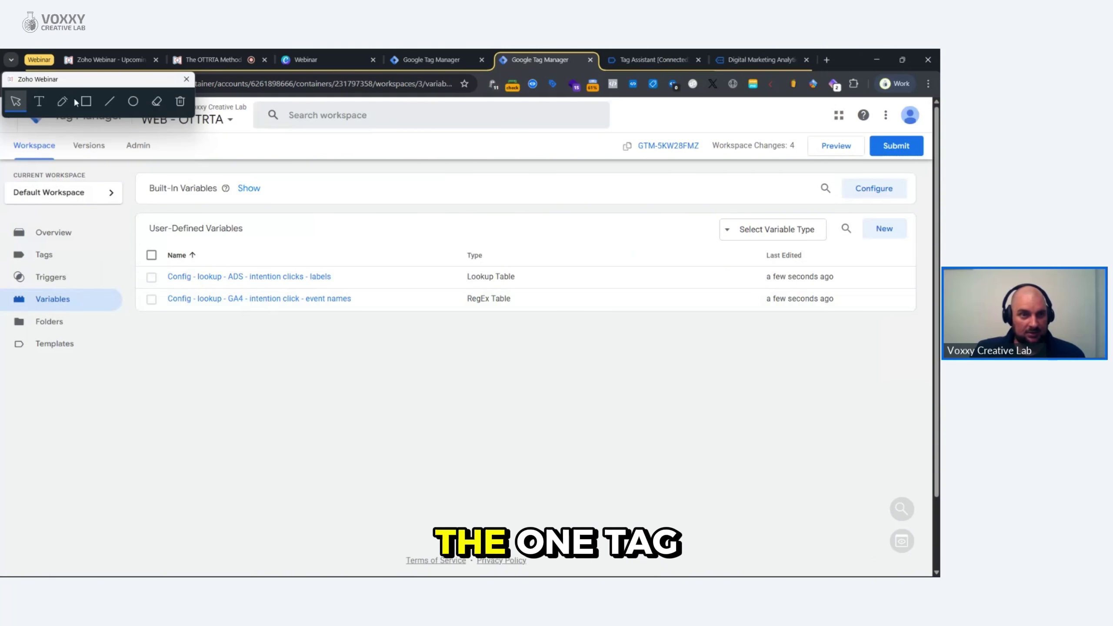
pyautogui.moveTo(76, 86); pyautogui.dragTo(723, 109)
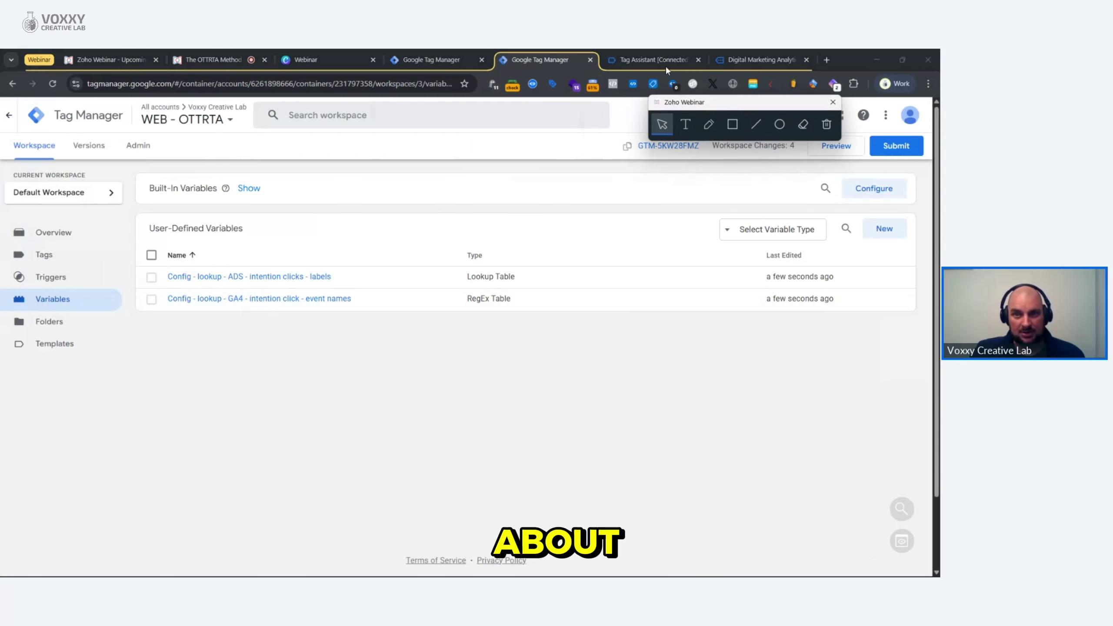
pyautogui.click(699, 61)
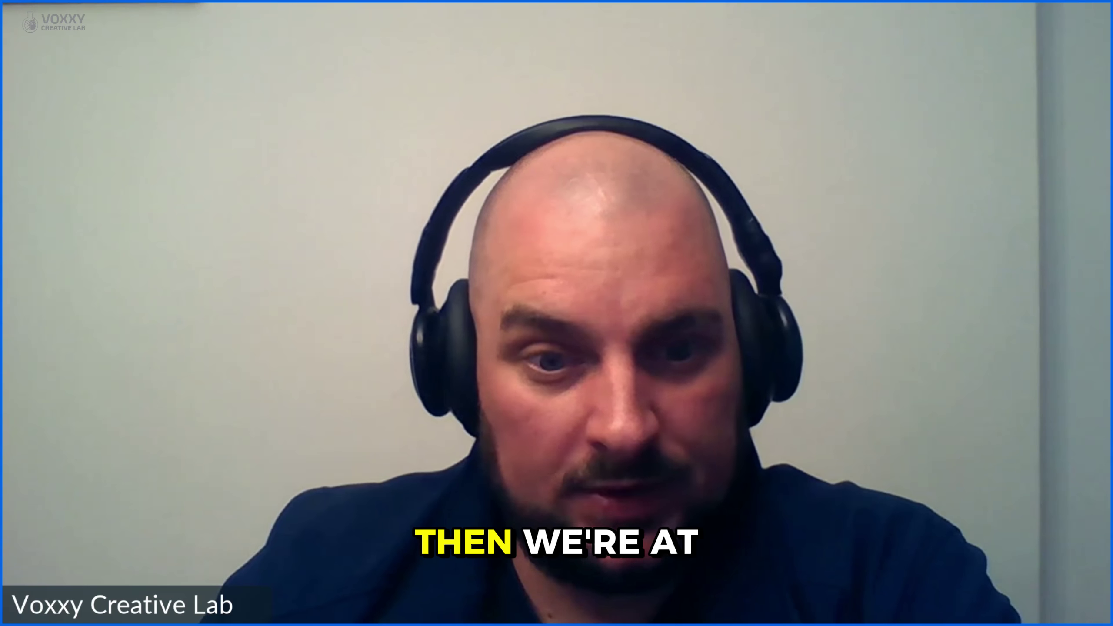